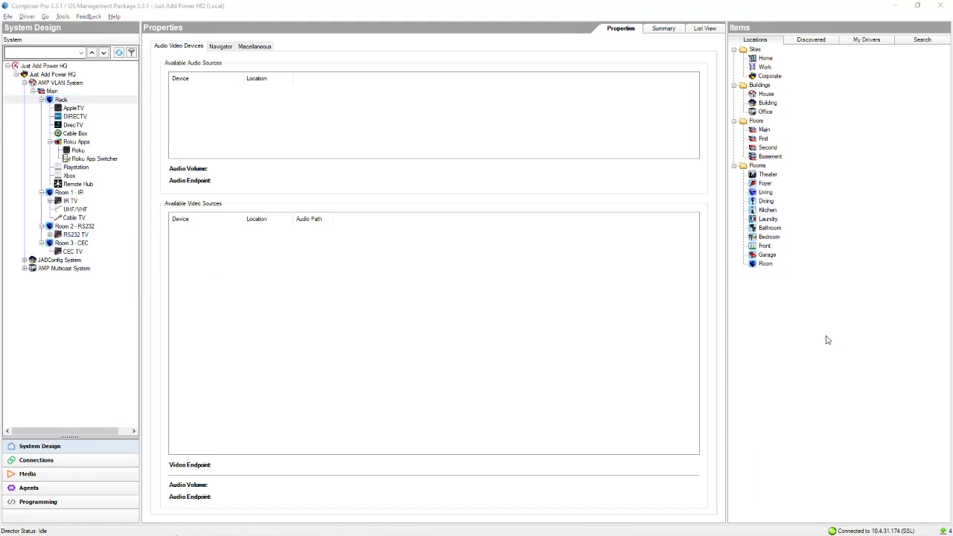
Switch to Chrome and open the "[AMP VLAN] Control4 Driver Download" article from the support site's Control4 section
key("alt+Tab")
key("alt+Tab")
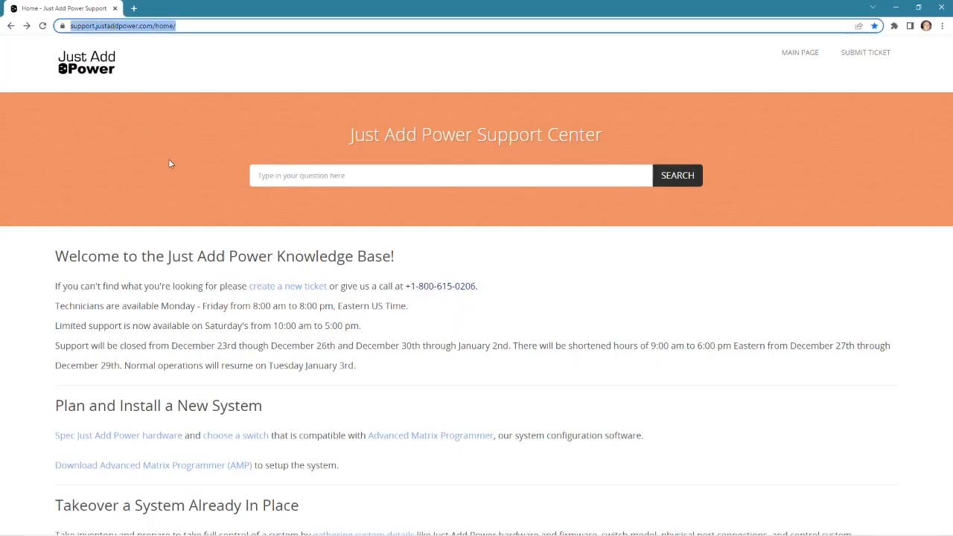
scroll(183, 183, "down", 8)
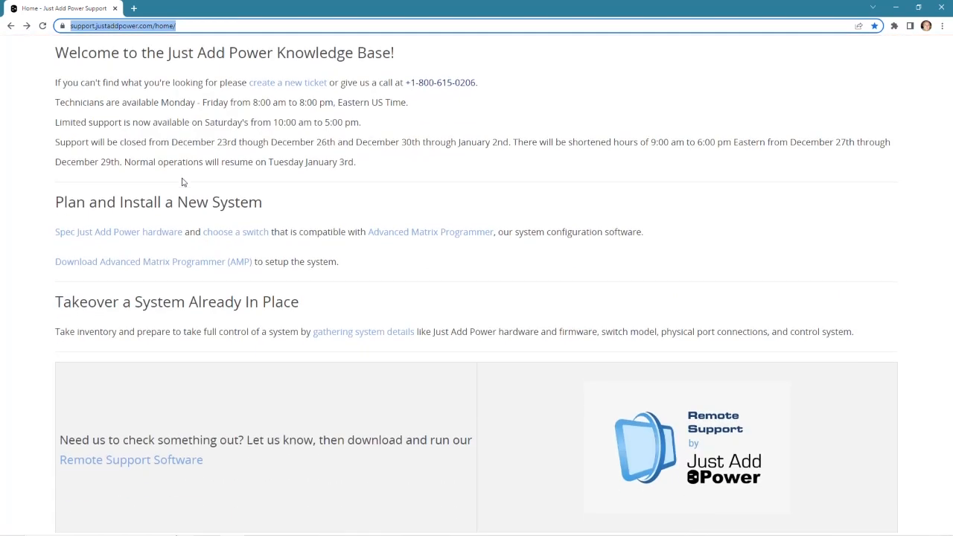
scroll(186, 180, "down", 3)
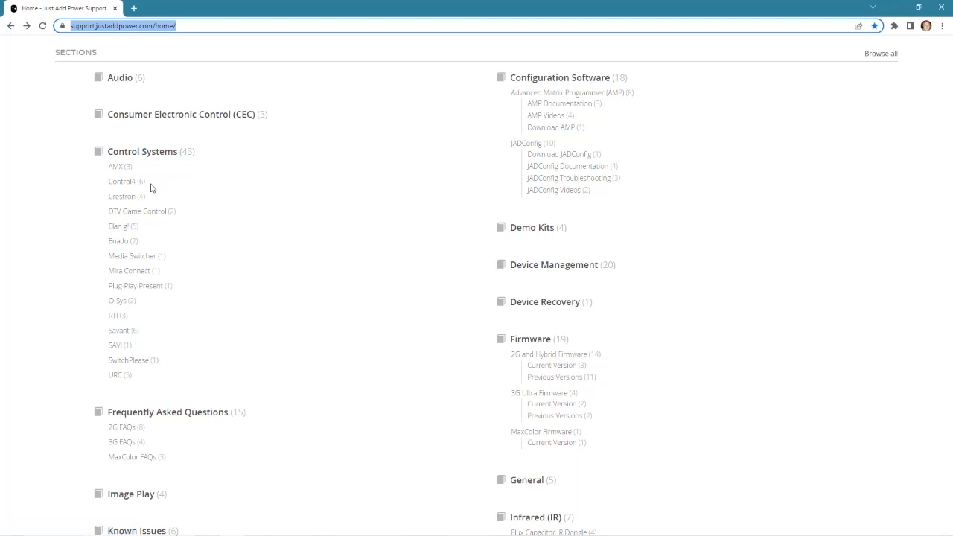
left_click(117, 186)
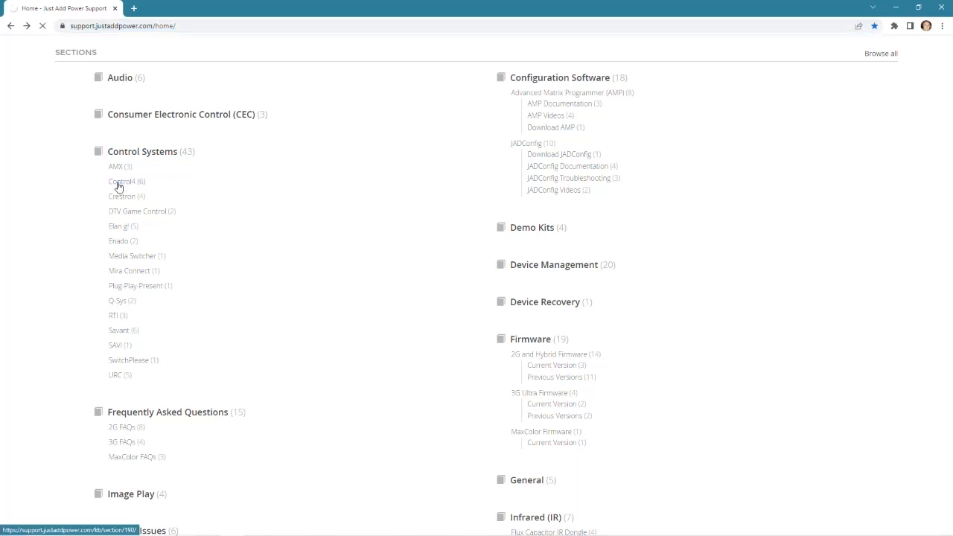
scroll(332, 239, "down", 1)
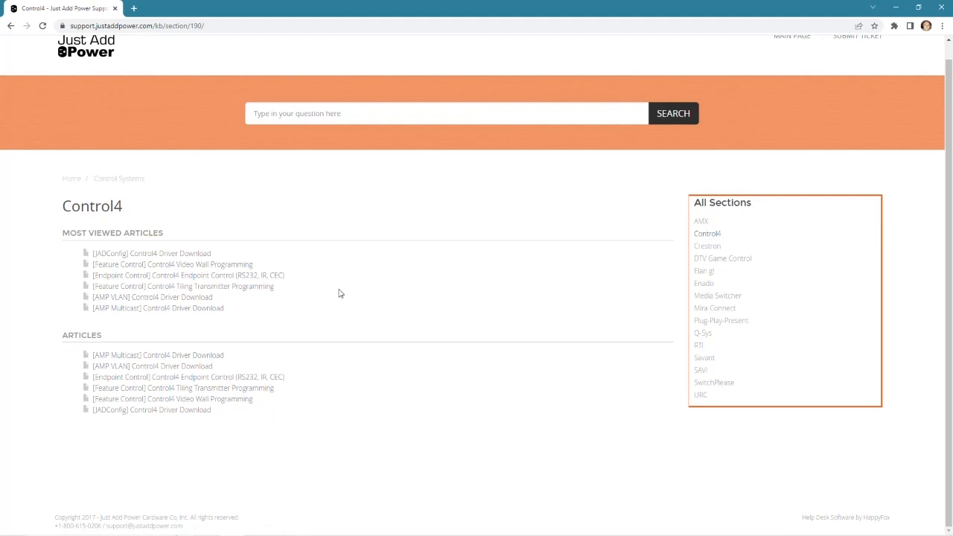
left_click(194, 298)
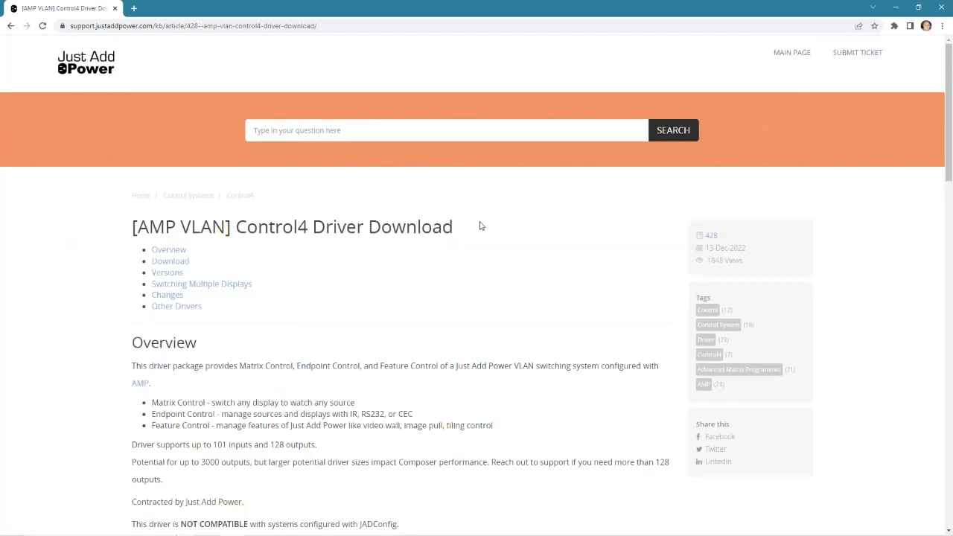
Download the Control4 AMP VLAN driver package and open the downloaded zip archive
scroll(481, 226, "down", 4)
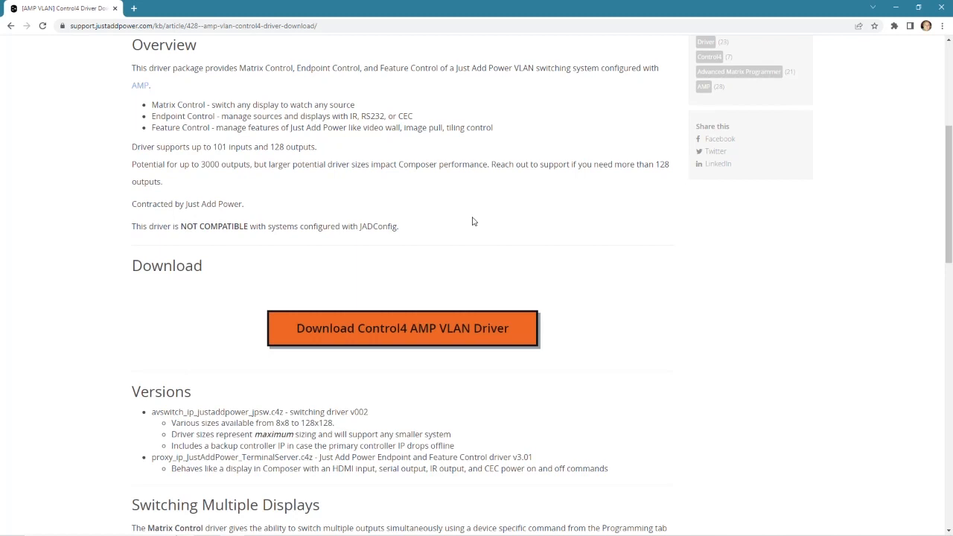
left_click(434, 336)
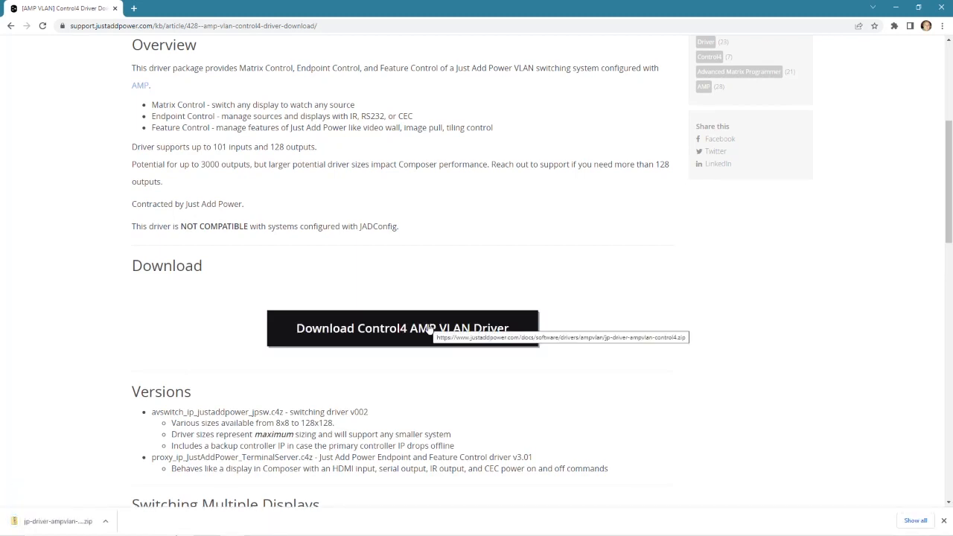
left_click(60, 521)
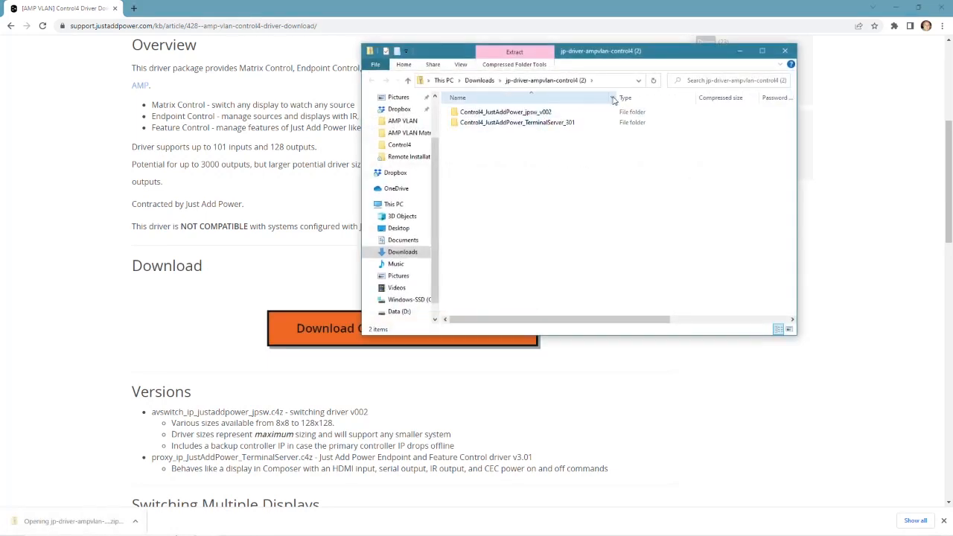
Open the archive's Control4_JustAddPower_jpsw_v002 folder and select all the avswitch_ip_justaddpower_jpsw C4Z driver files
double_click(520, 114)
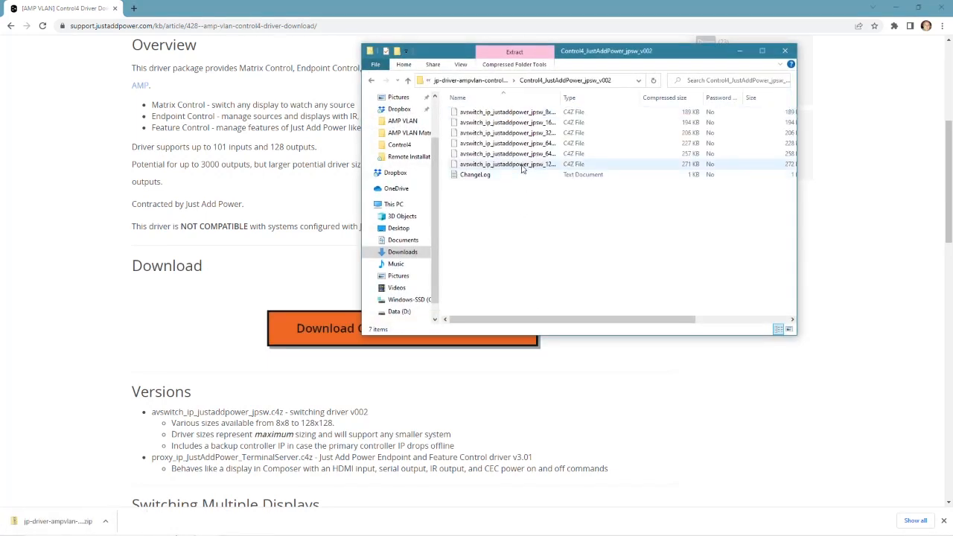
left_click(522, 164)
left_click(557, 114, "shift")
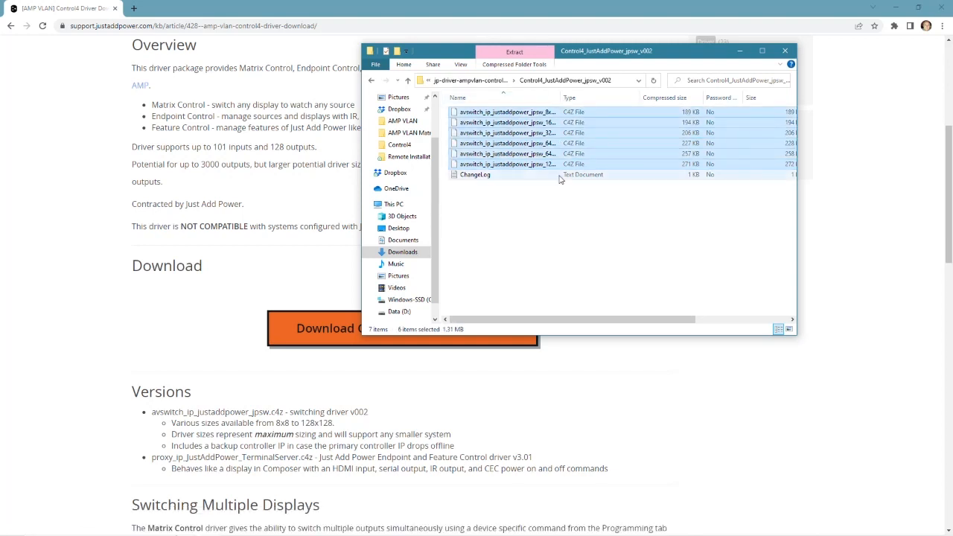
Switch to the Documents > Control4 window, open its Drivers folder and select the jpsw driver files from 8x8 to 128x128
key("alt+Tab")
key("Tab")
key("Tab")
key("Tab")
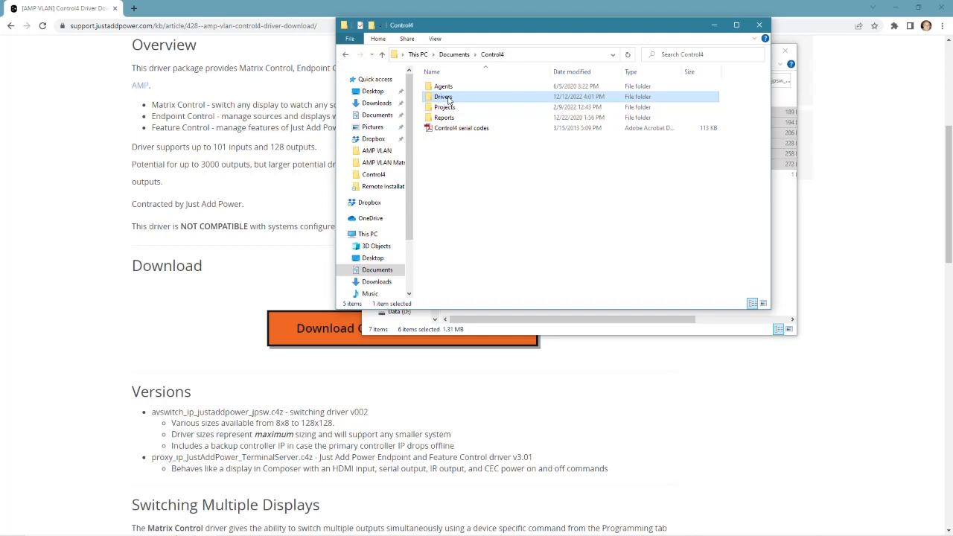
double_click(448, 100)
scroll(510, 165, "down", 1)
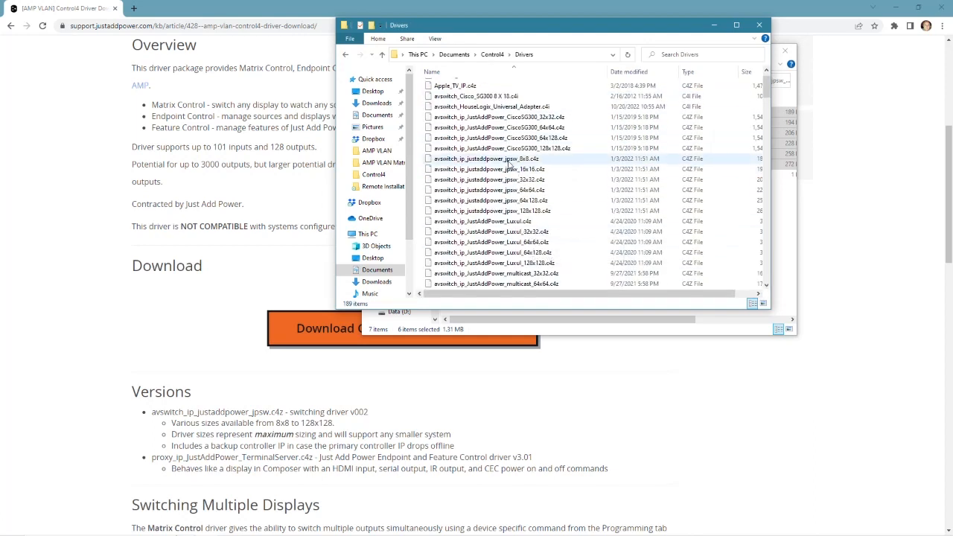
left_click_drag(510, 165, 801, 213)
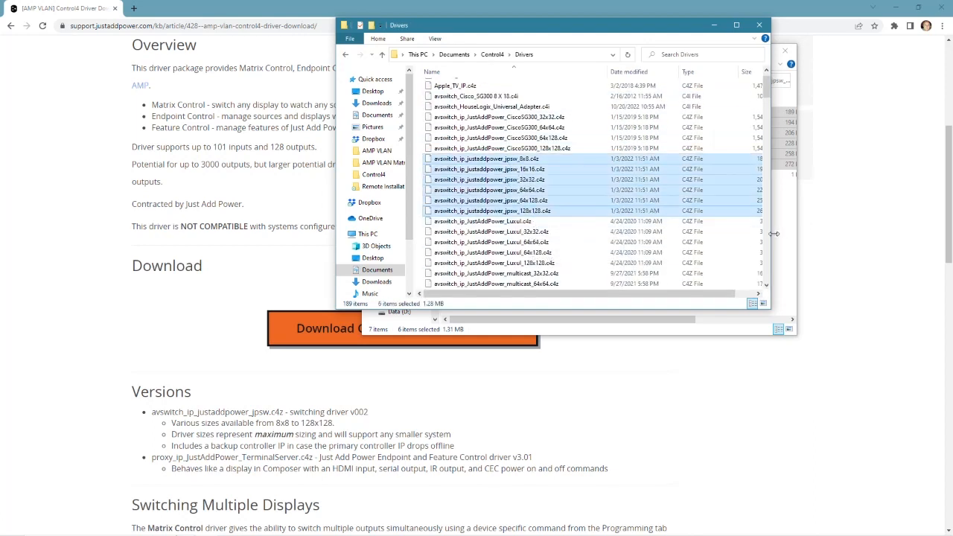
Return to the archive, open the Control4_JustAddPower_TerminalServer_301 folder and select proxy_ip_JustAddPower_TerminalServer.c4z
left_click(785, 234)
key("alt+Left")
double_click(526, 125)
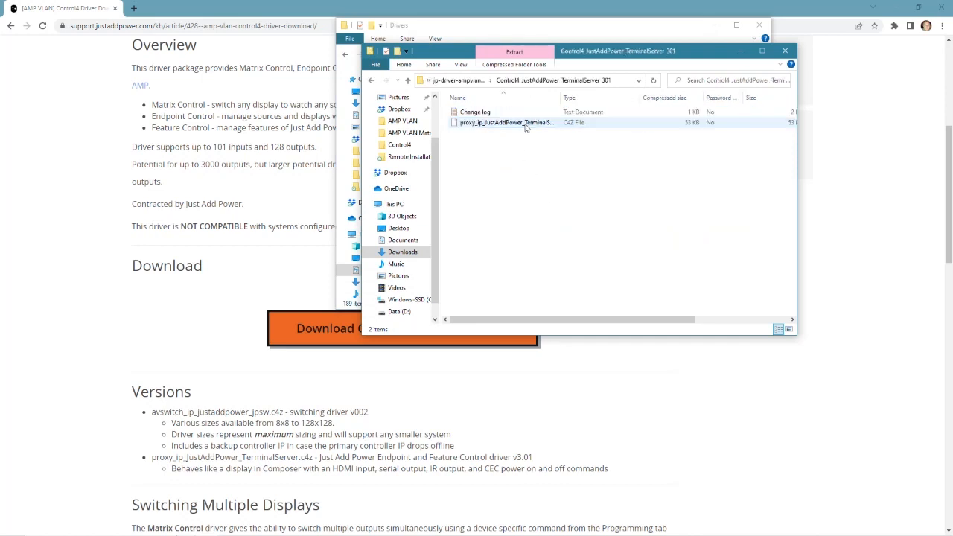
left_click(537, 125)
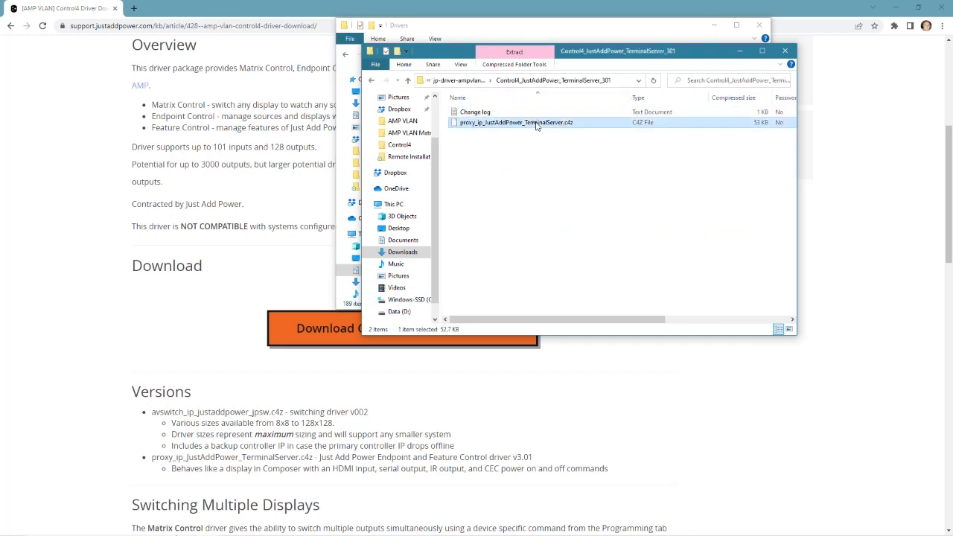
Locate and select proxy_ip_JustAddPower_TerminalServer.c4z in the Control4 Drivers folder
left_click(551, 37)
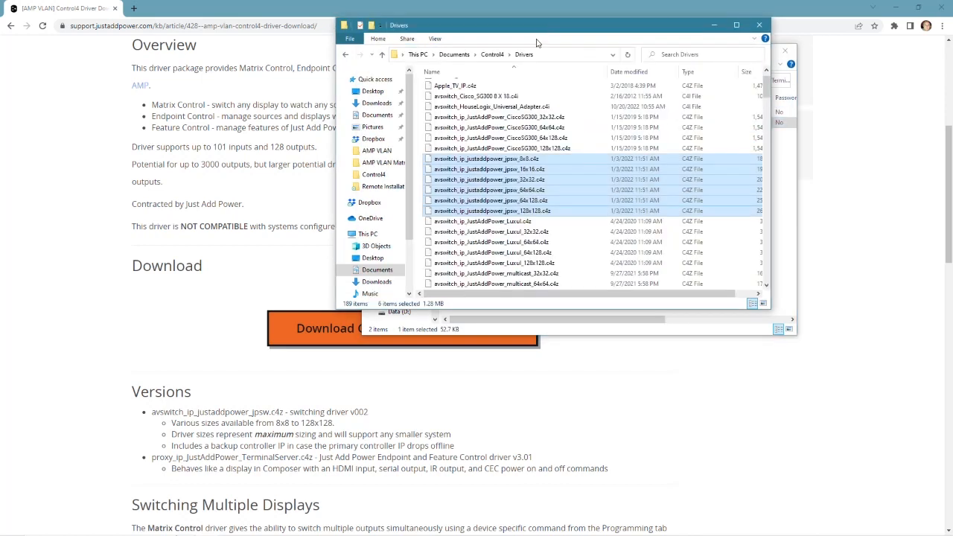
scroll(555, 208, "down", 10)
left_click(559, 203)
scroll(559, 205, "down", 15)
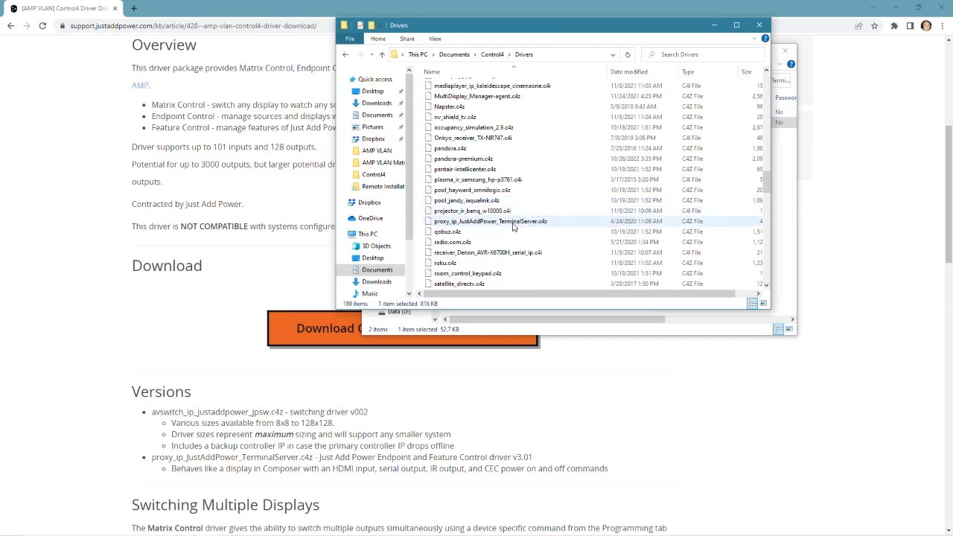
left_click(516, 221)
Close the archive and Drivers folder windows and switch back to Composer Pro
left_click(781, 217)
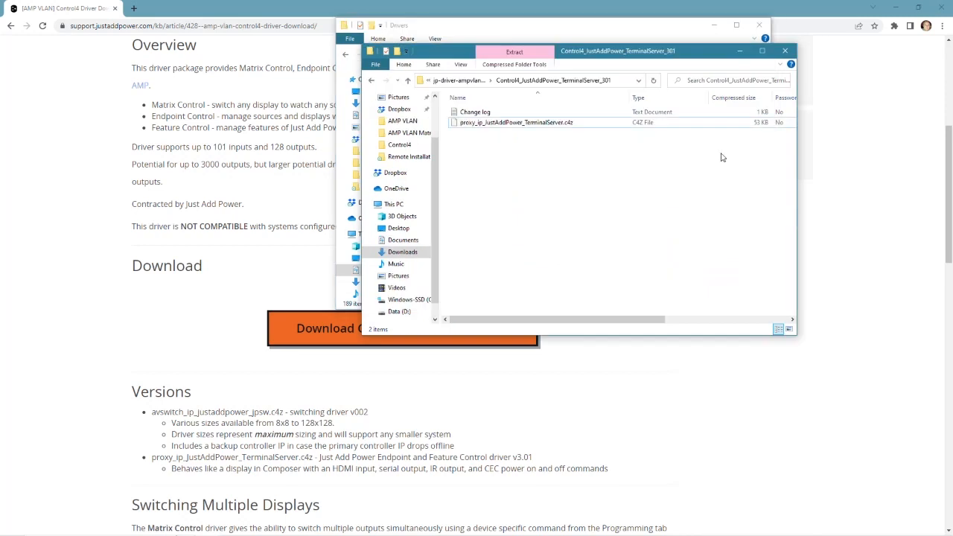
left_click(785, 51)
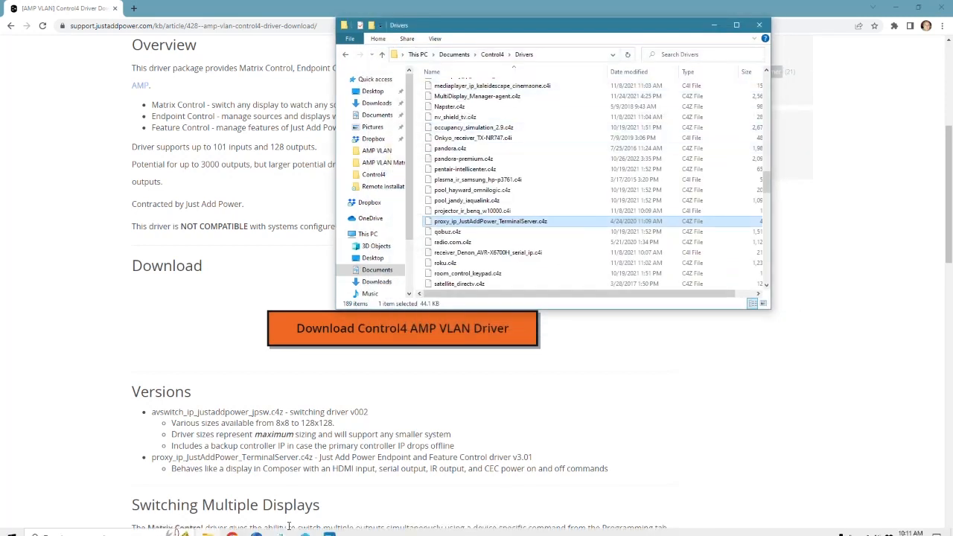
left_click(759, 25)
key("alt+Tab")
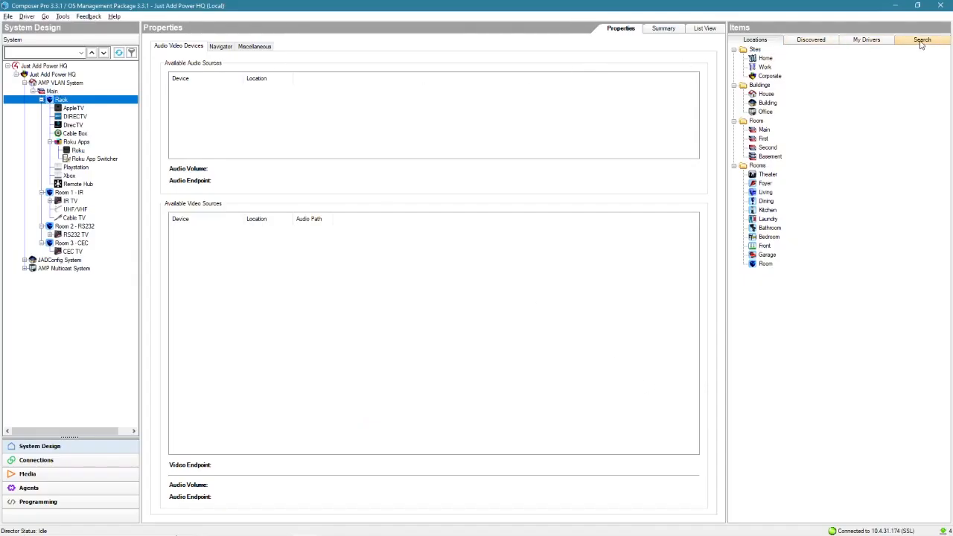
Open the driver search and filter the local drivers by the manufacturer Just Add Power
left_click(921, 41)
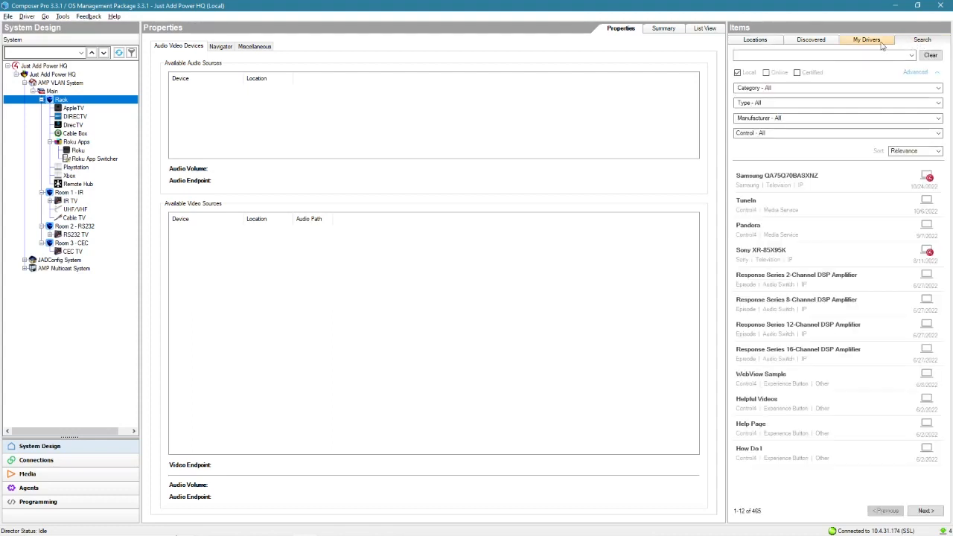
left_click(815, 122)
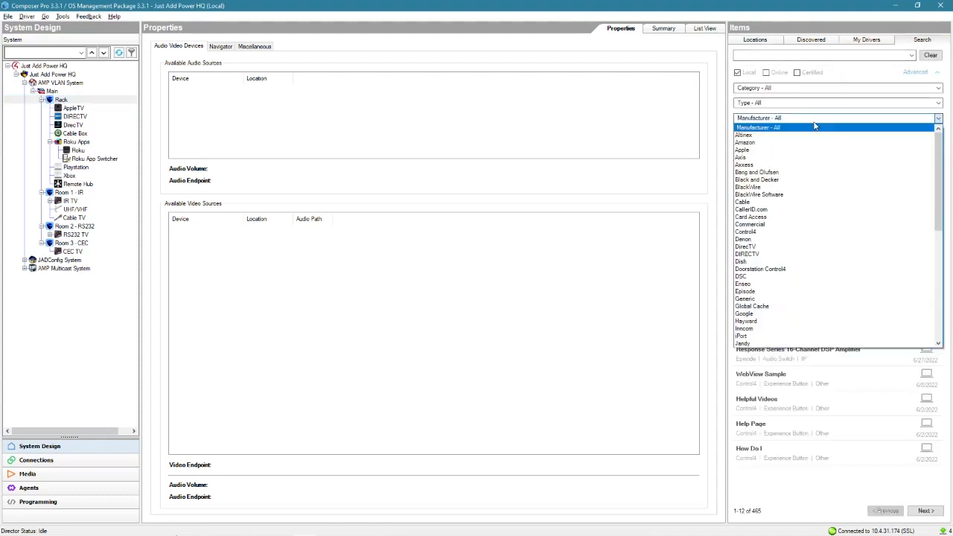
key("j")
scroll(767, 331, "down", 1)
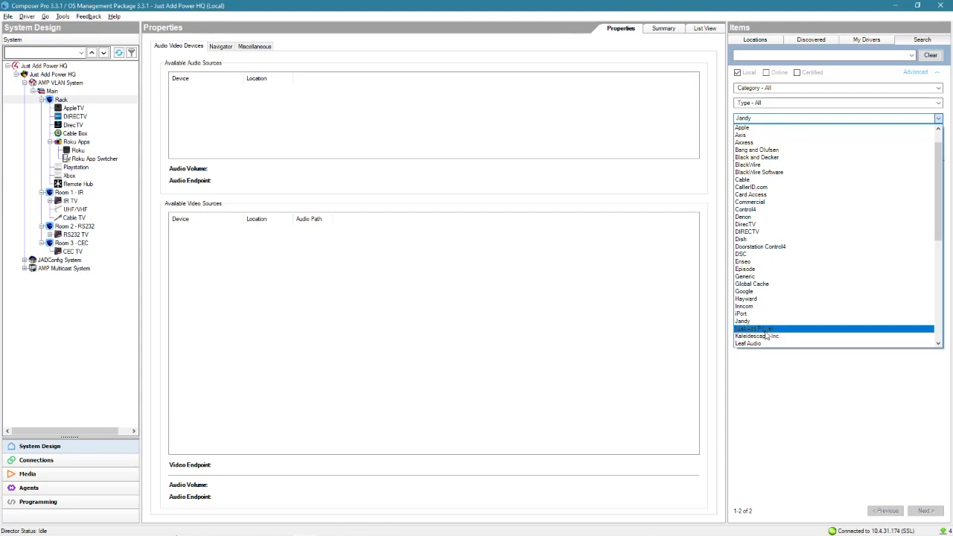
left_click(767, 329)
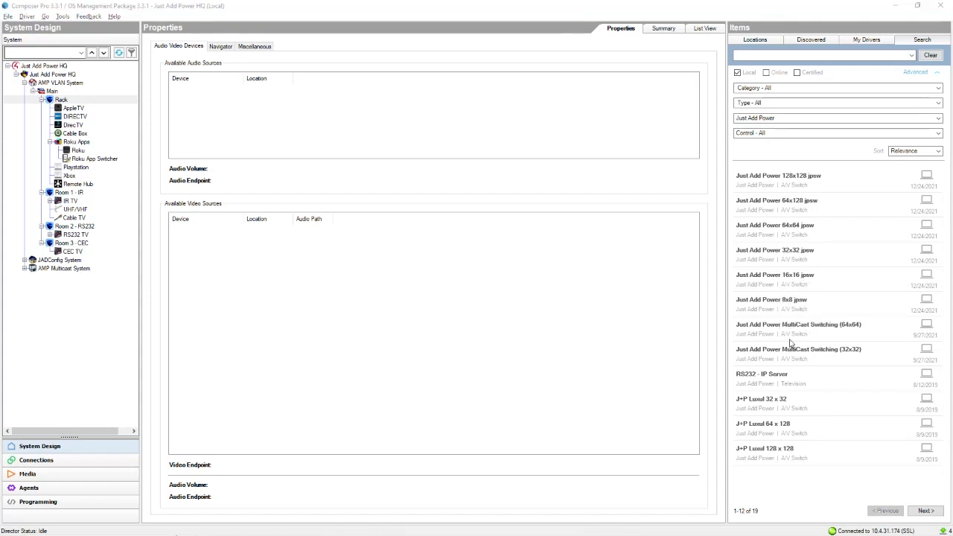
Examine the available Just Add Power jpsw switch drivers, comparing the matrix sizes from 8x8 up to 128x128
left_click(822, 300)
left_click(826, 182)
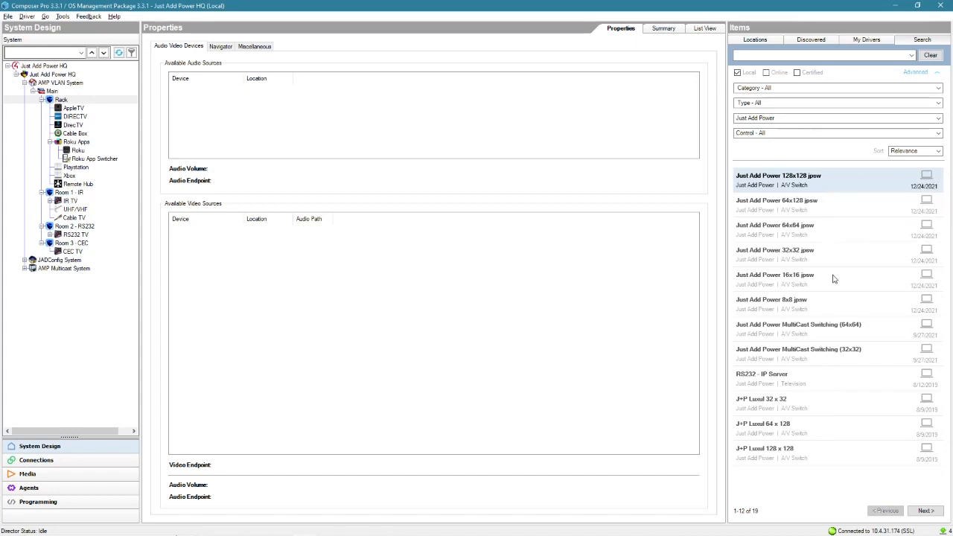
mouse_move(831, 308)
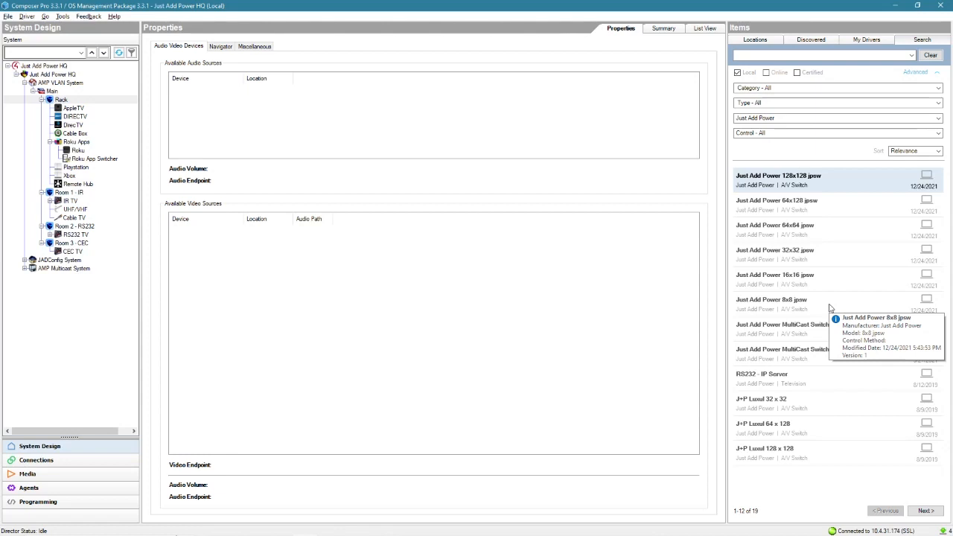
left_click(831, 307)
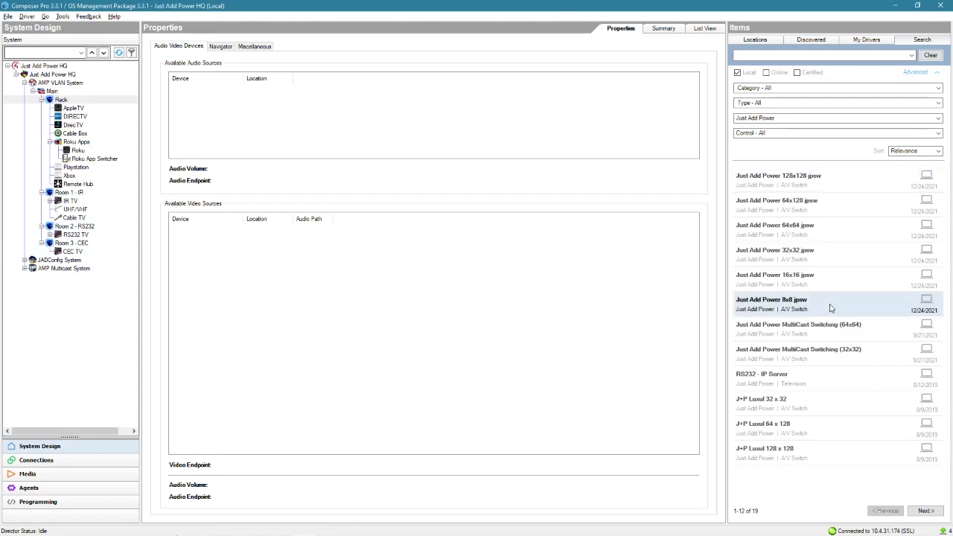
left_click(837, 183)
mouse_move(834, 185)
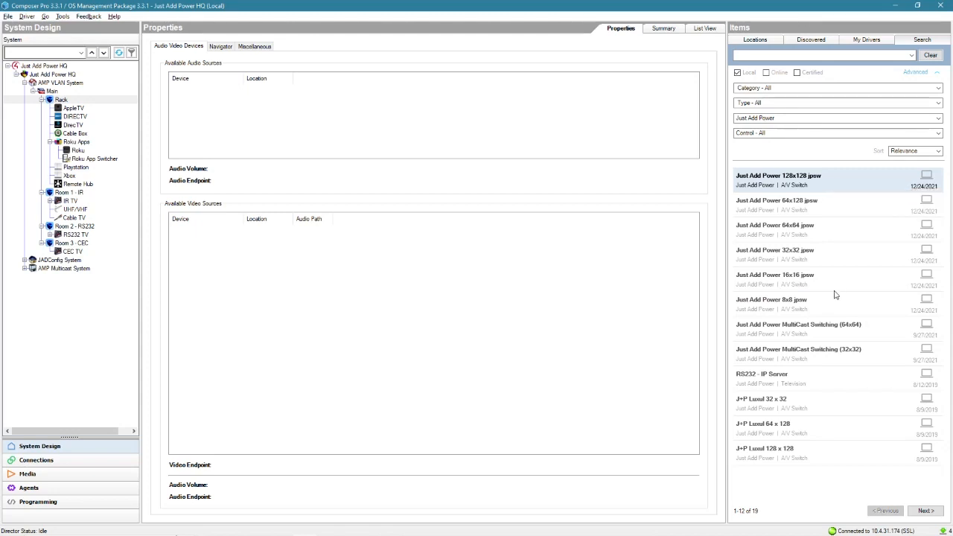
mouse_move(825, 309)
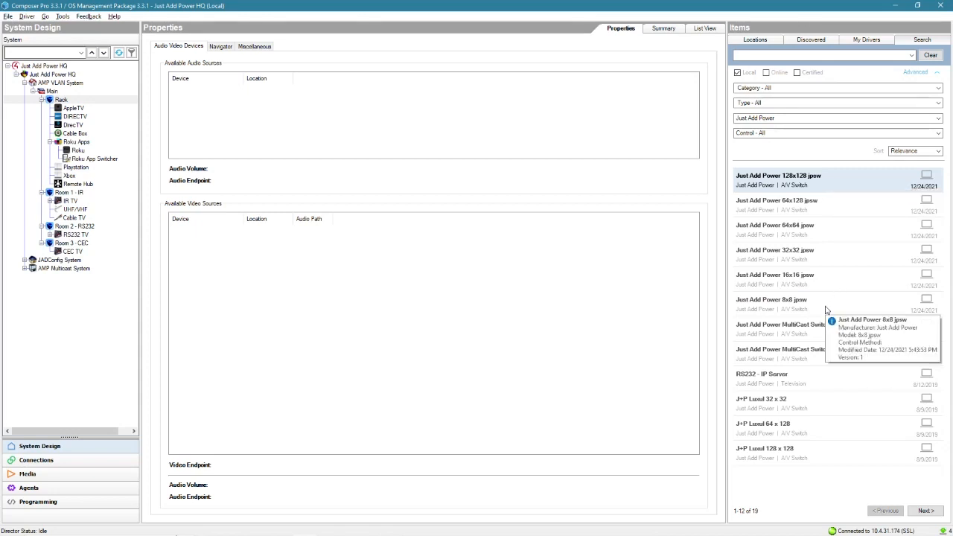
left_click(825, 309)
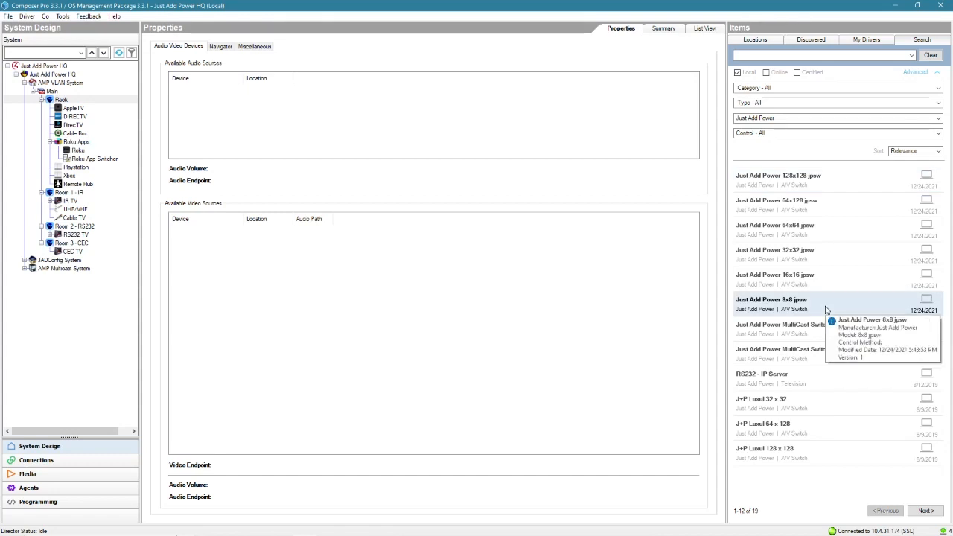
left_click(846, 181)
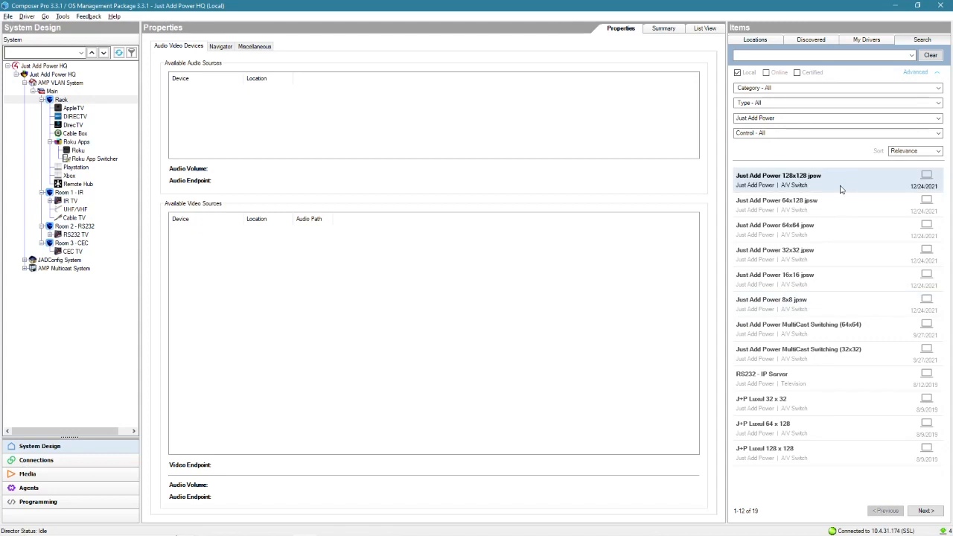
mouse_move(842, 190)
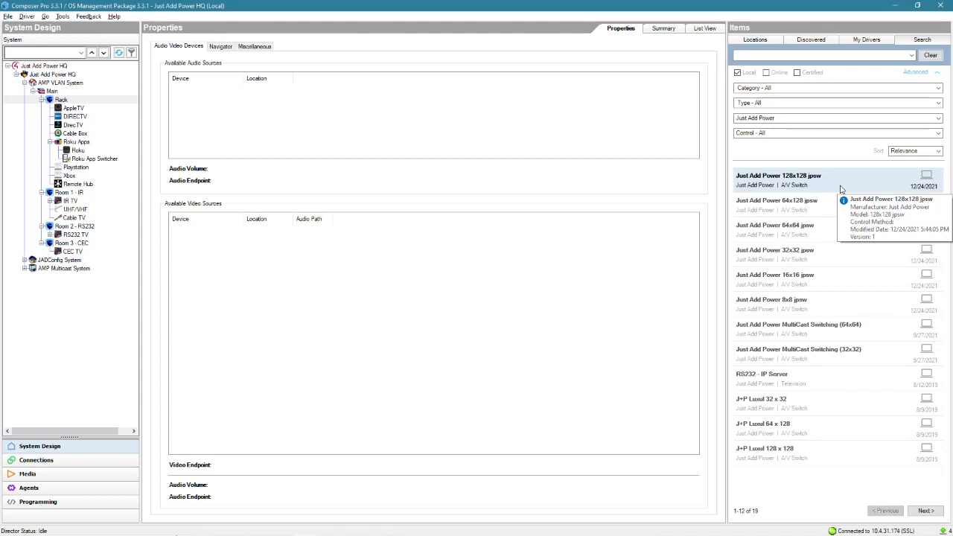
left_click(834, 263)
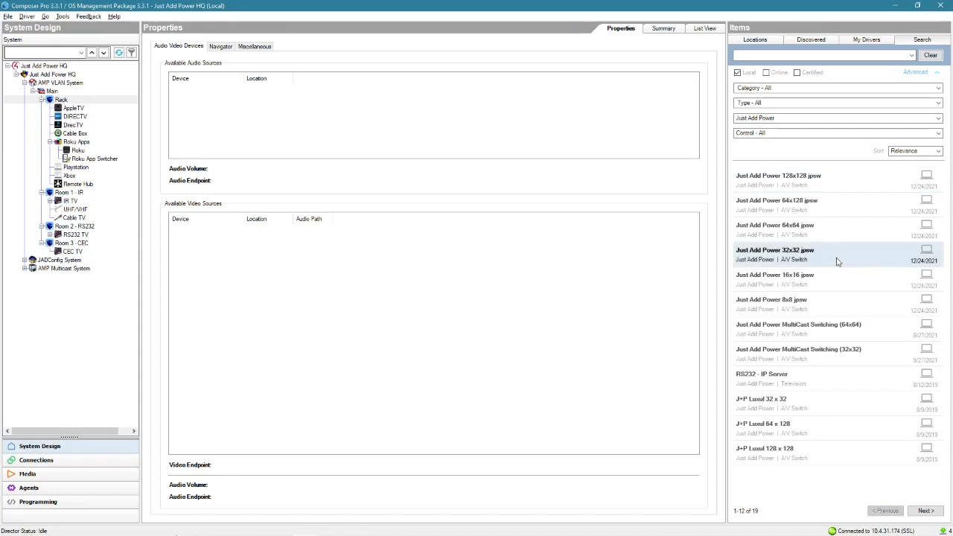
mouse_move(836, 262)
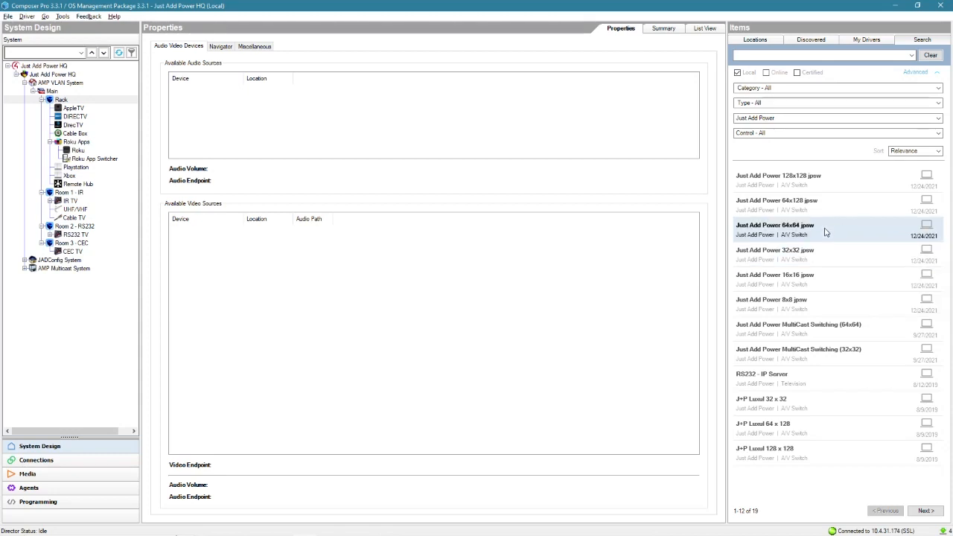
Add the Just Add Power 32x32 jpsw driver to the Rack and enter 172.27.1.1 as its IP network address
left_click_drag(832, 260, 61, 100)
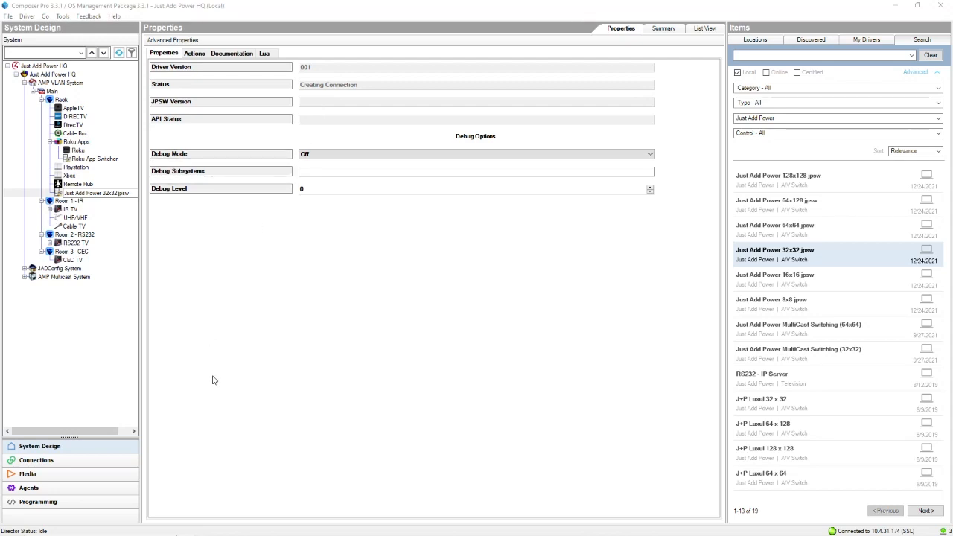
left_click(73, 462)
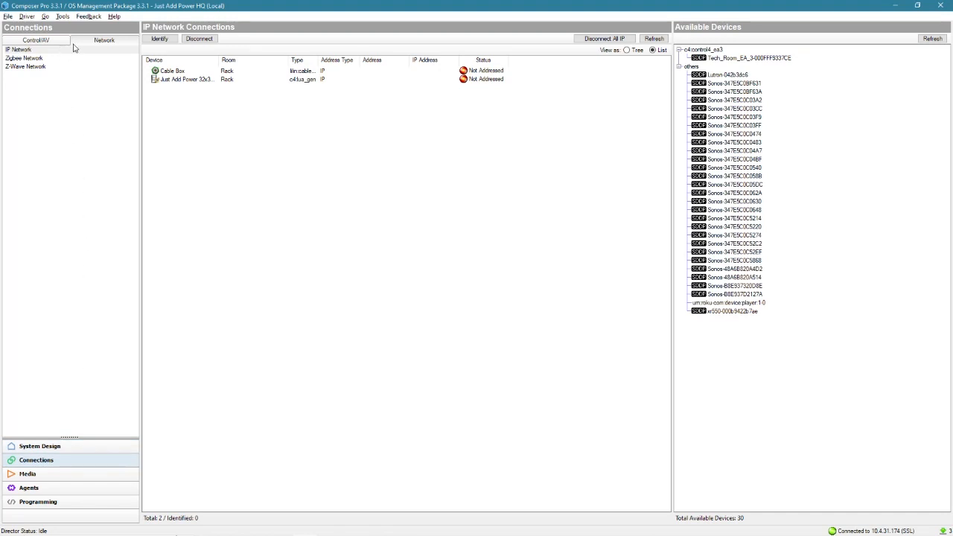
left_click(356, 80)
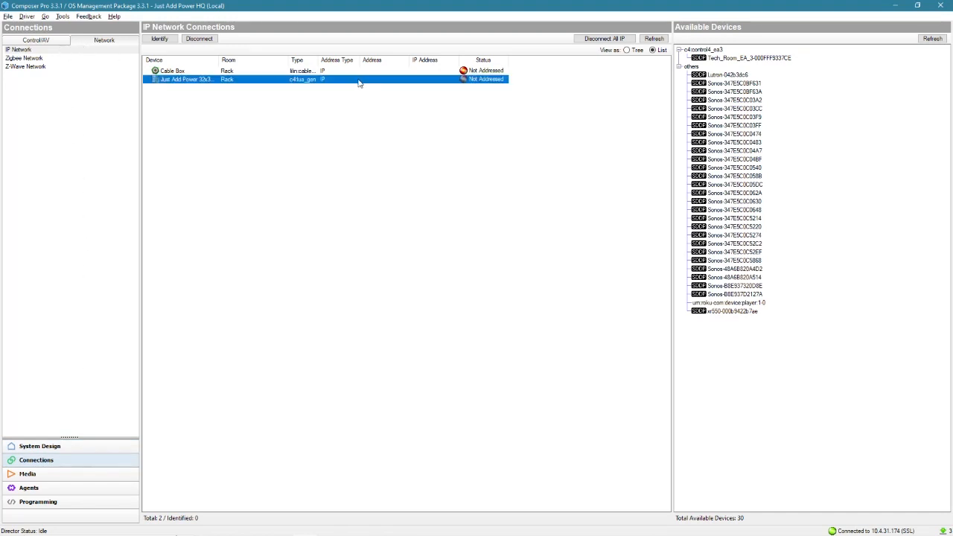
double_click(382, 80)
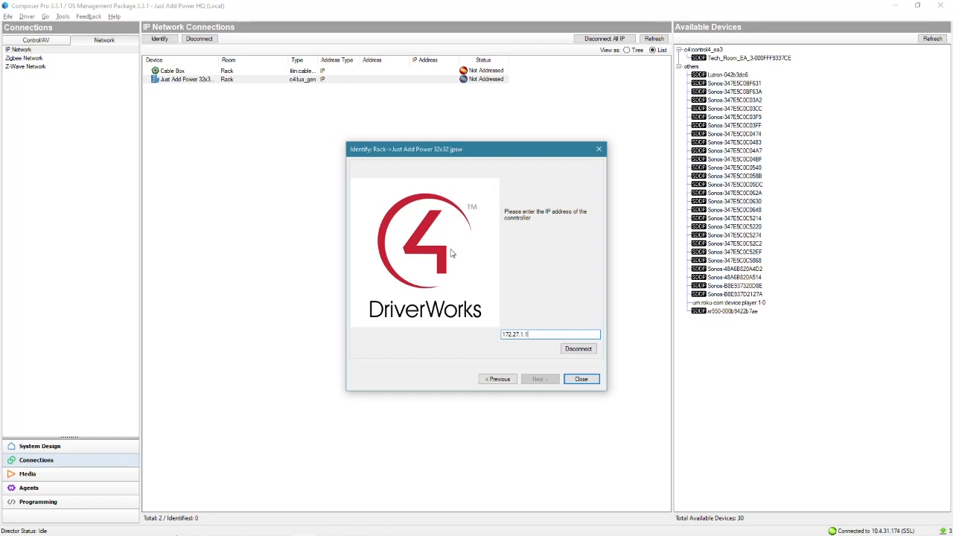
Open the C4 Project-report spreadsheet from the desktop in Excel and autofit all its column widths
left_click(951, 532)
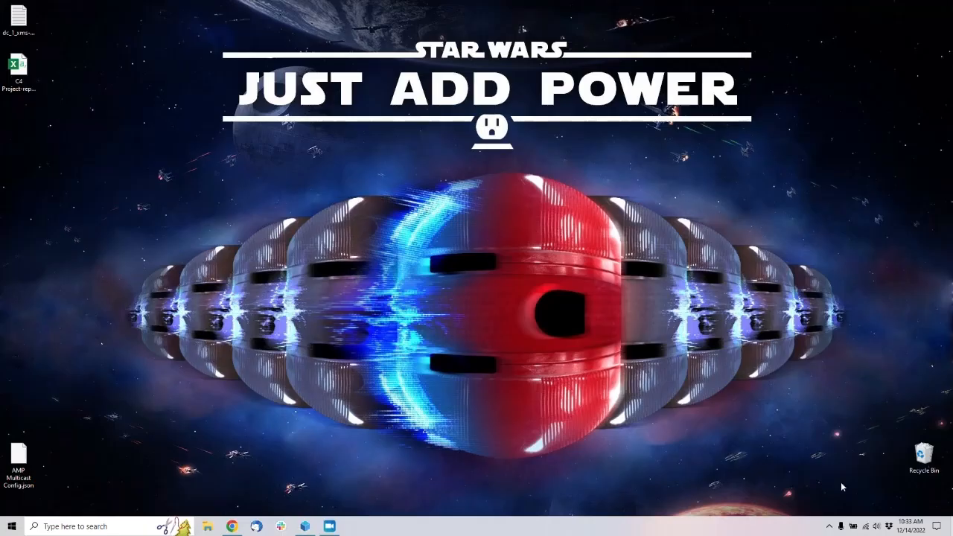
double_click(29, 83)
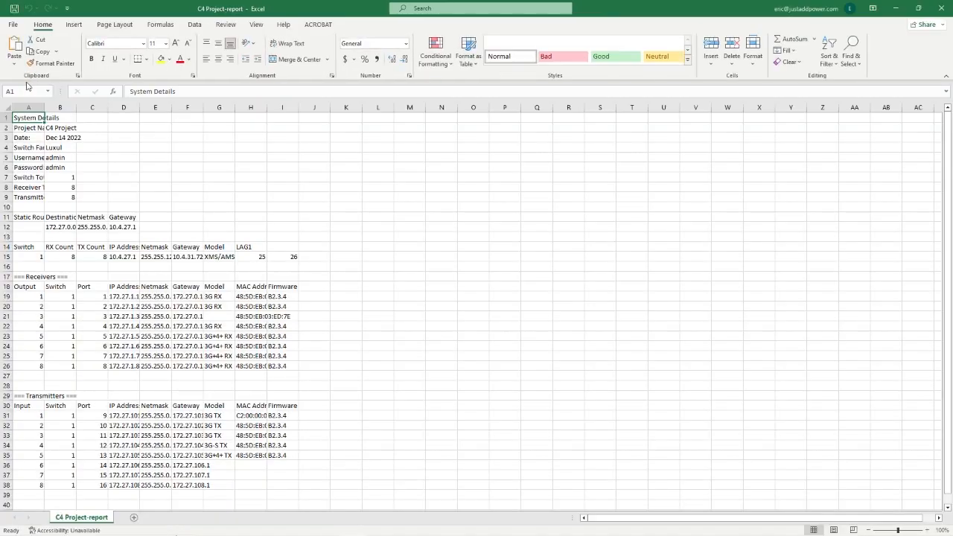
left_click(7, 109)
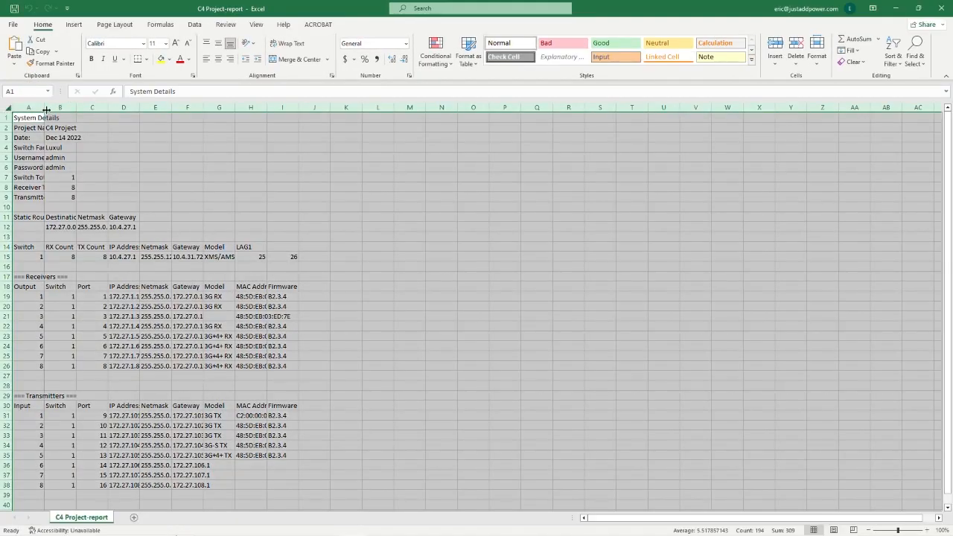
double_click(46, 110)
left_click(463, 286)
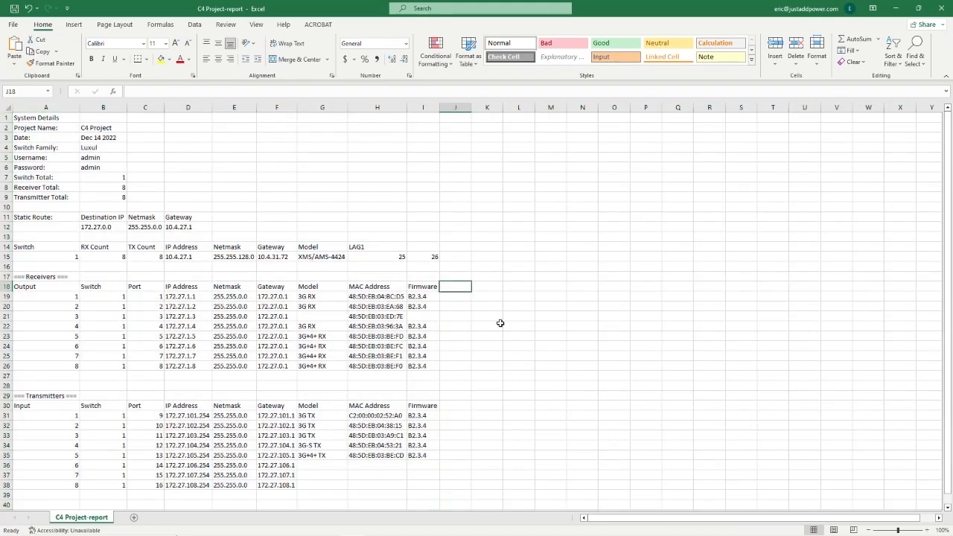
Review the receiver and transmitter IP addresses in the report, focusing on the address of receiver output 1
left_click(180, 296)
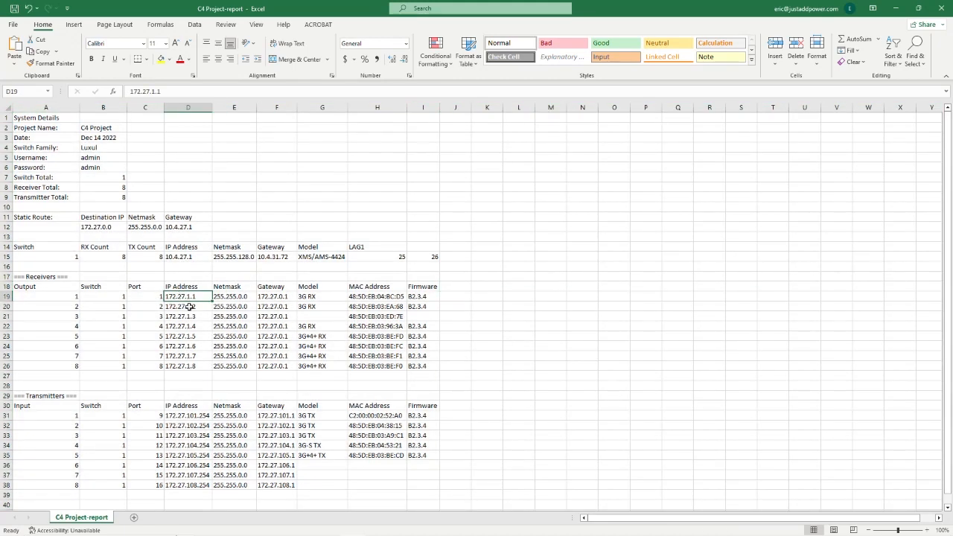
left_click_drag(187, 295, 185, 365)
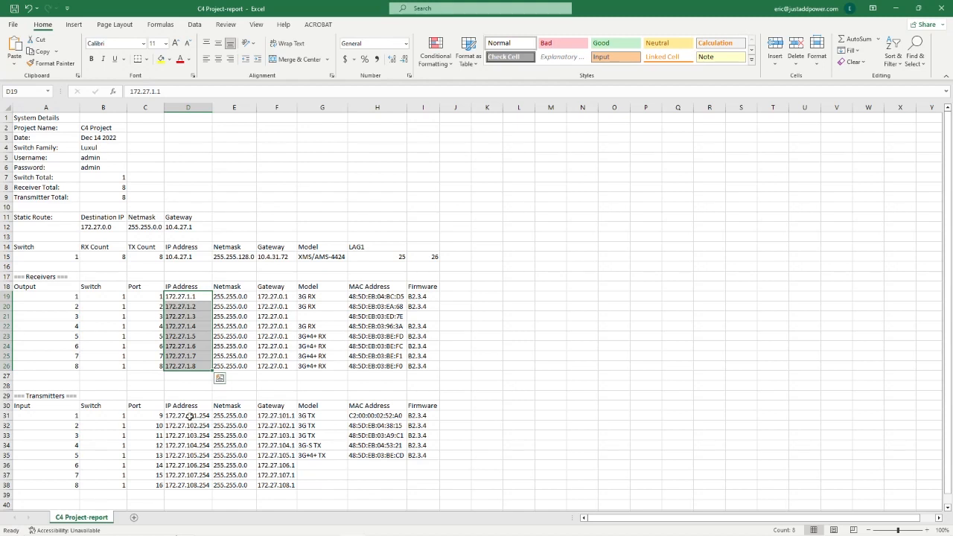
left_click_drag(190, 419, 190, 490)
left_click(191, 297)
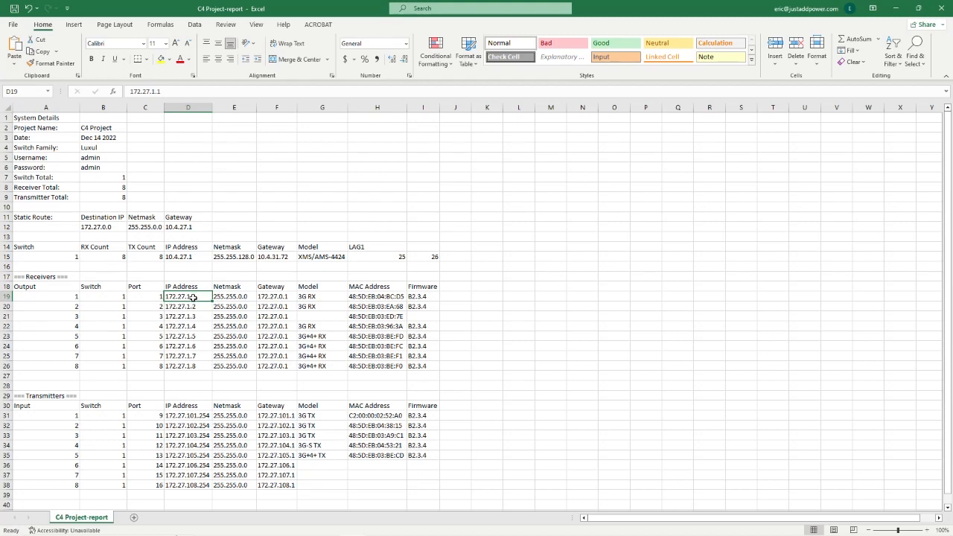
Switch back to Composer Pro, finish identifying the 32x32 jpsw driver at 172.27.1.1, and check its status in the driver properties
left_click(895, 8)
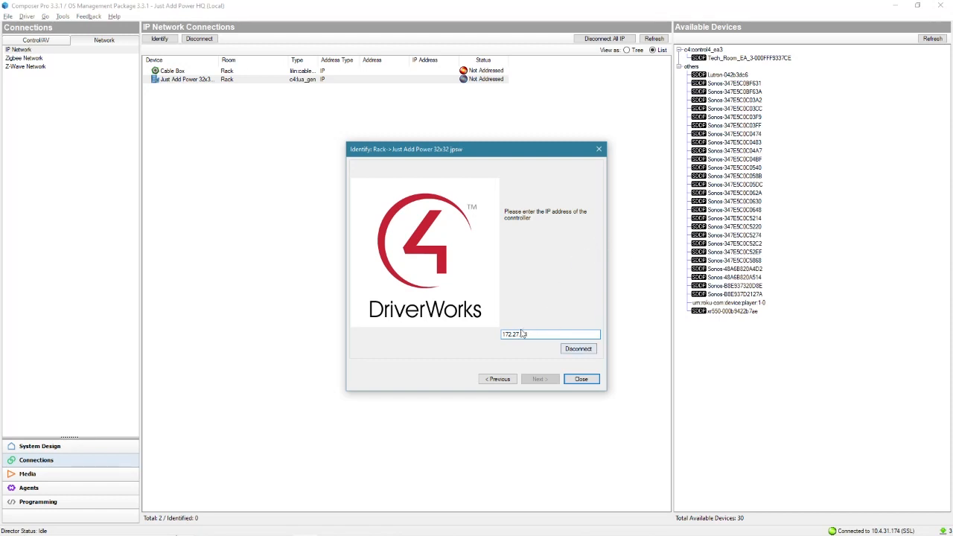
left_click(582, 380)
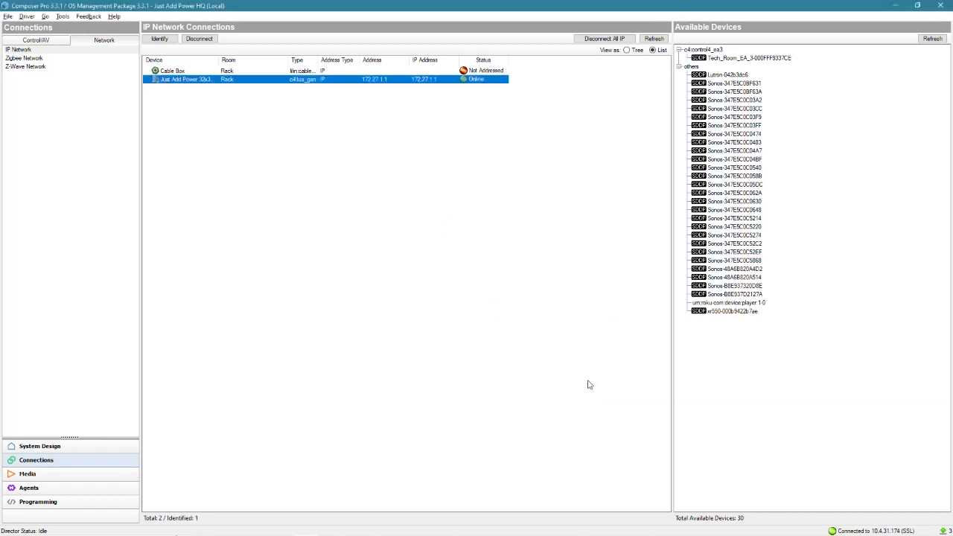
left_click(469, 90)
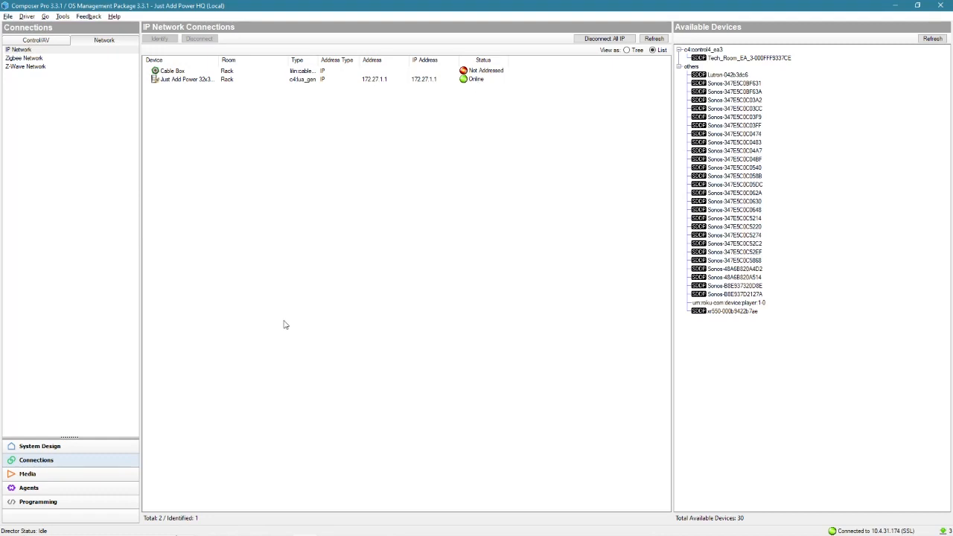
left_click(45, 446)
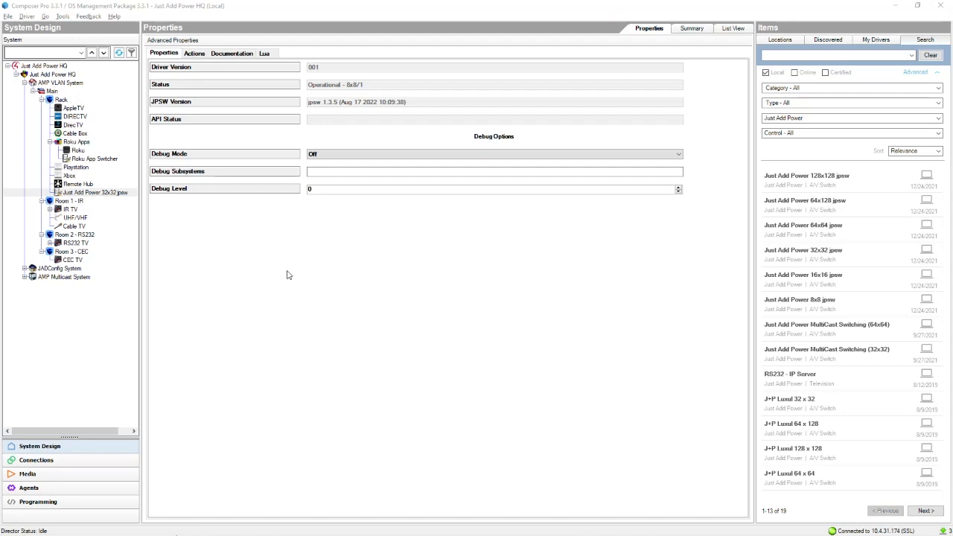
Examine the HDMI and stereo inputs and outputs of the 32x32 jpsw switch in the control and AV connections
left_click(115, 460)
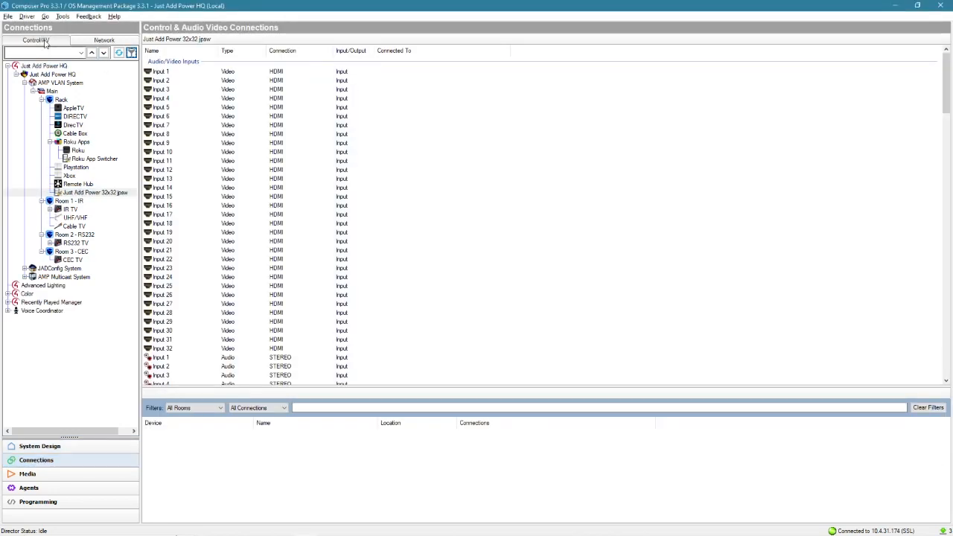
left_click(92, 194)
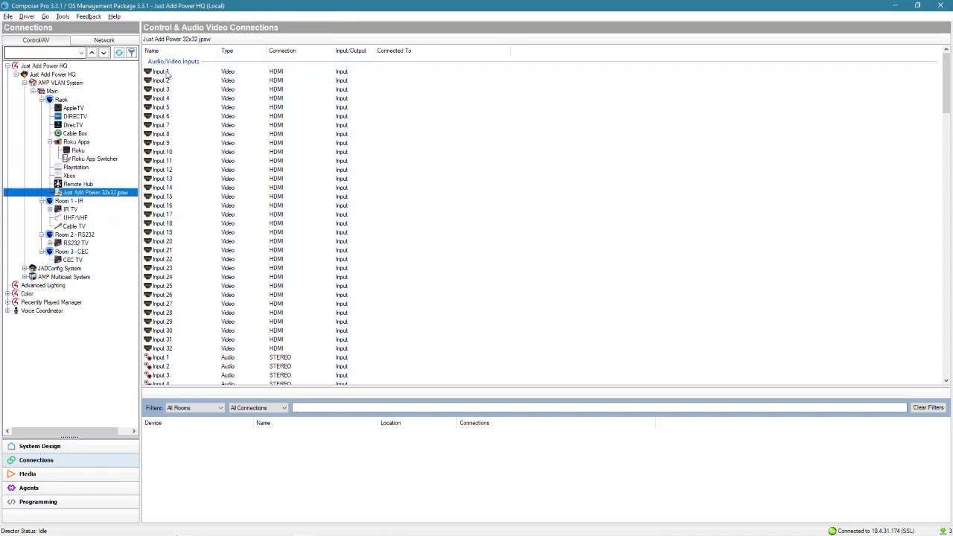
left_click(179, 347)
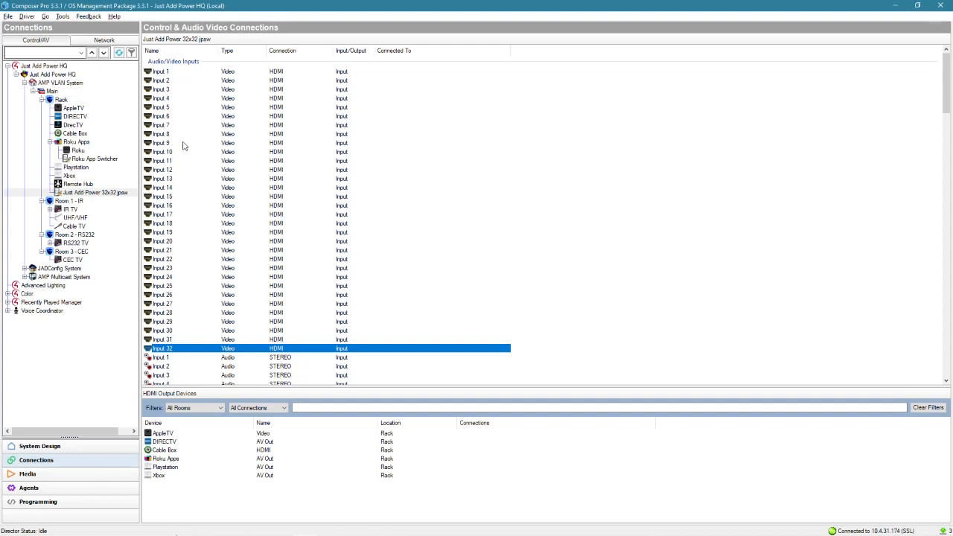
scroll(201, 206, "down", 8)
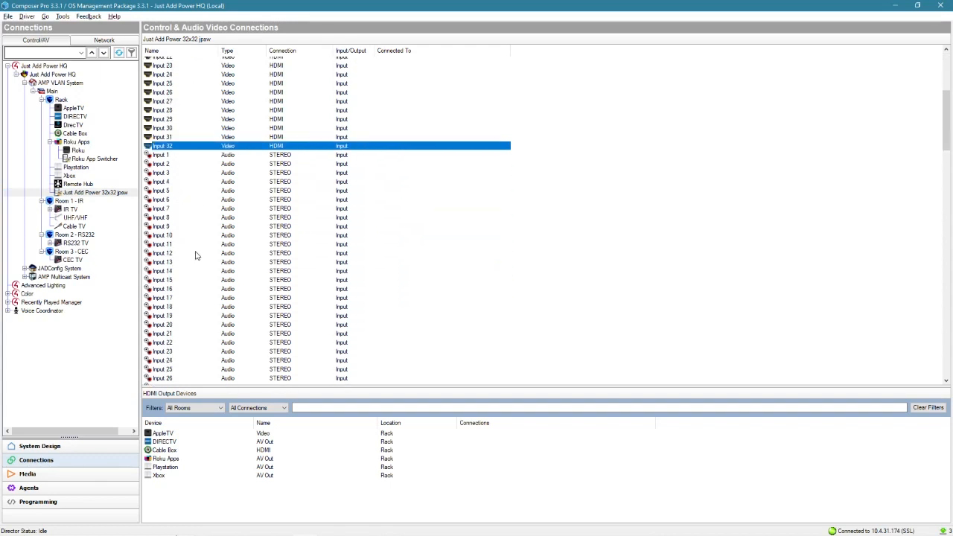
left_click(171, 155)
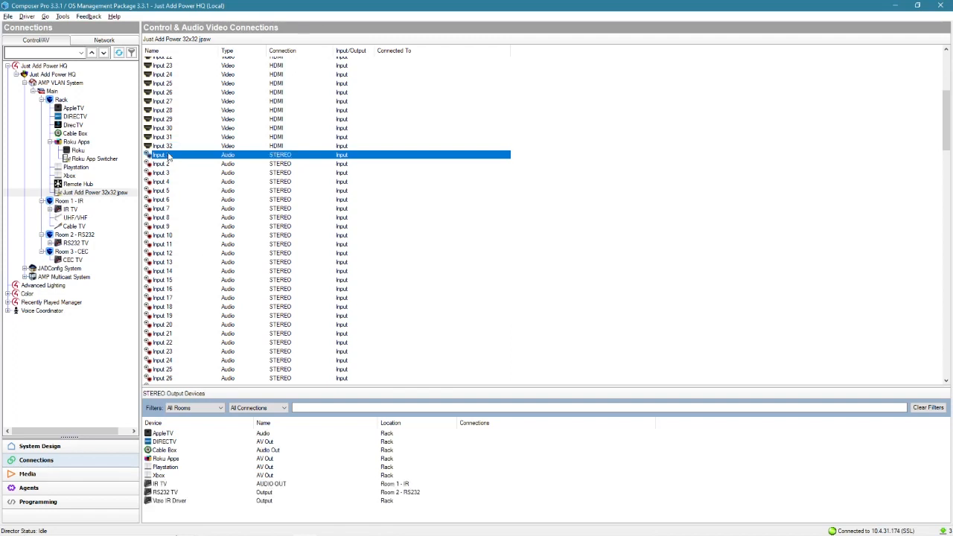
scroll(181, 261, "down", 9)
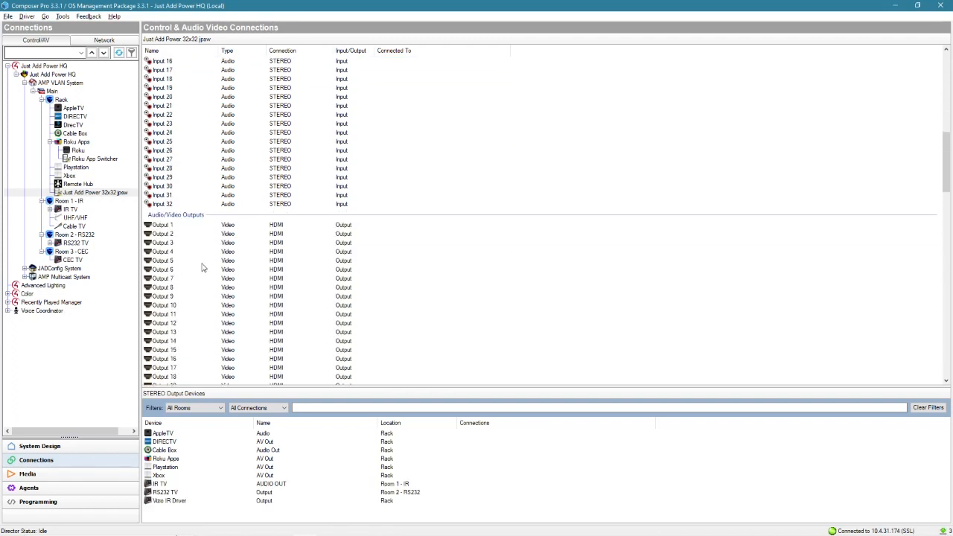
scroll(195, 239, "down", 3)
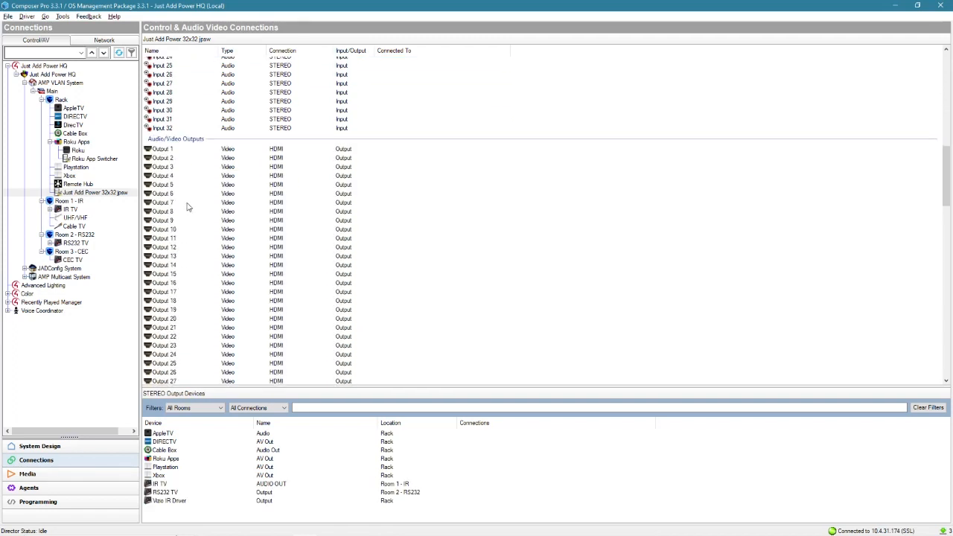
left_click(173, 152)
scroll(190, 215, "down", 5)
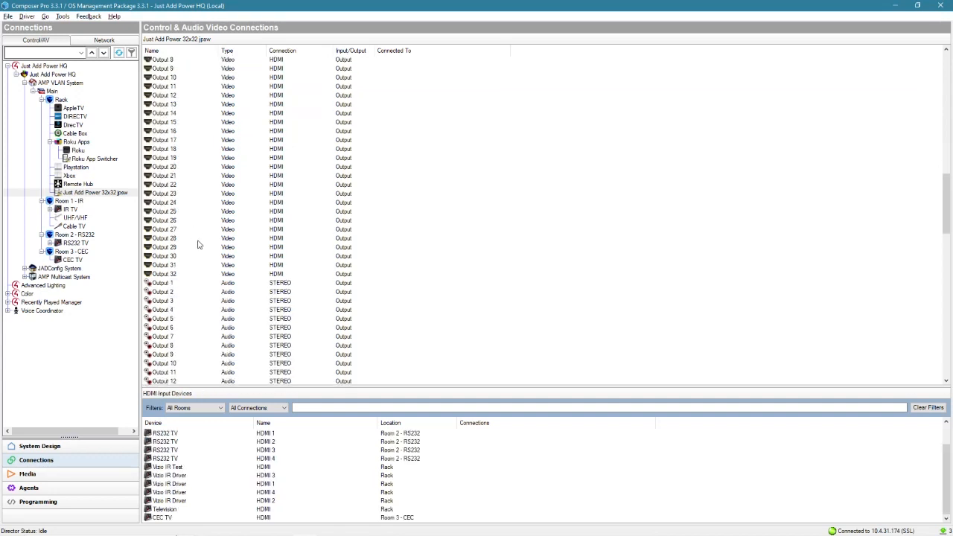
scroll(202, 238, "up", 20)
left_click(163, 72)
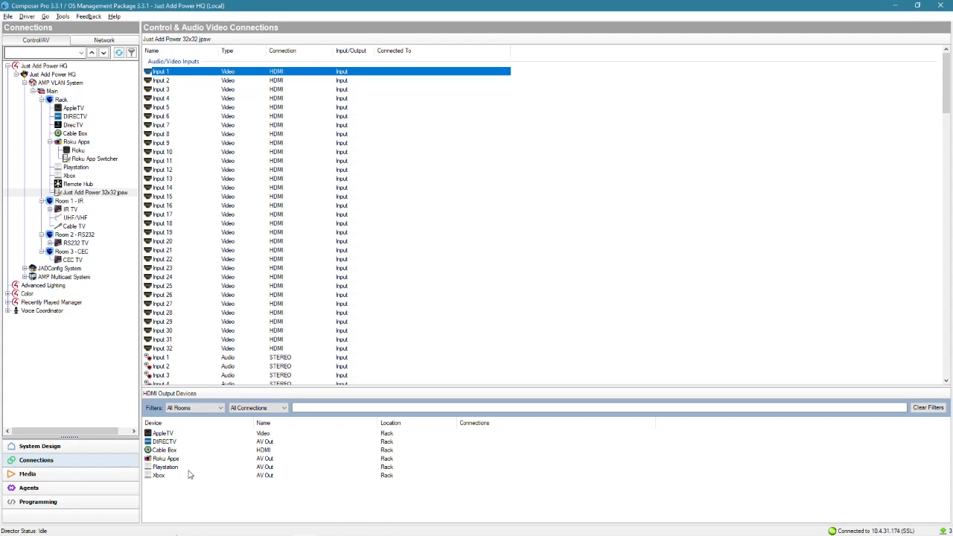
Arrange Composer Pro and the C4 Project-report workbook side by side and autofit the report's columns
key("super+Right")
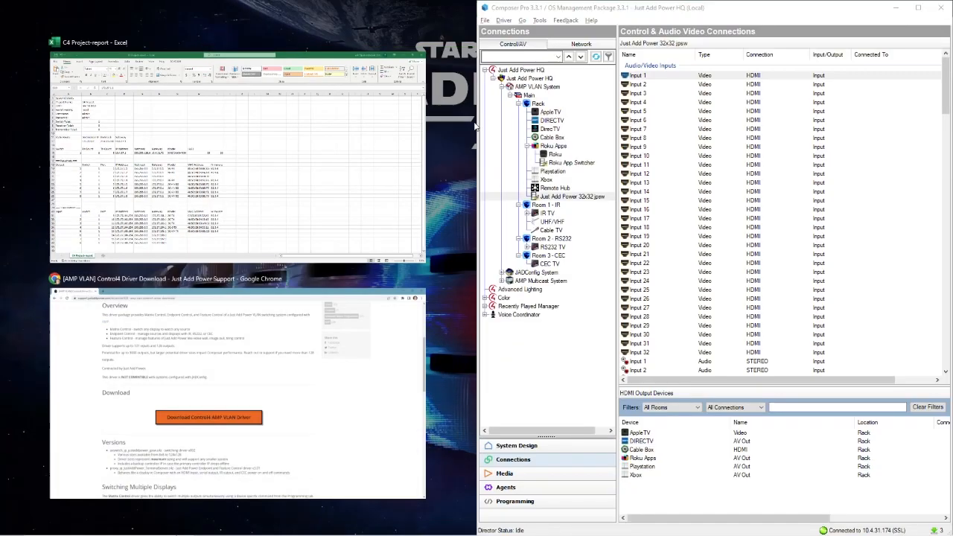
left_click(209, 150)
left_click(9, 108)
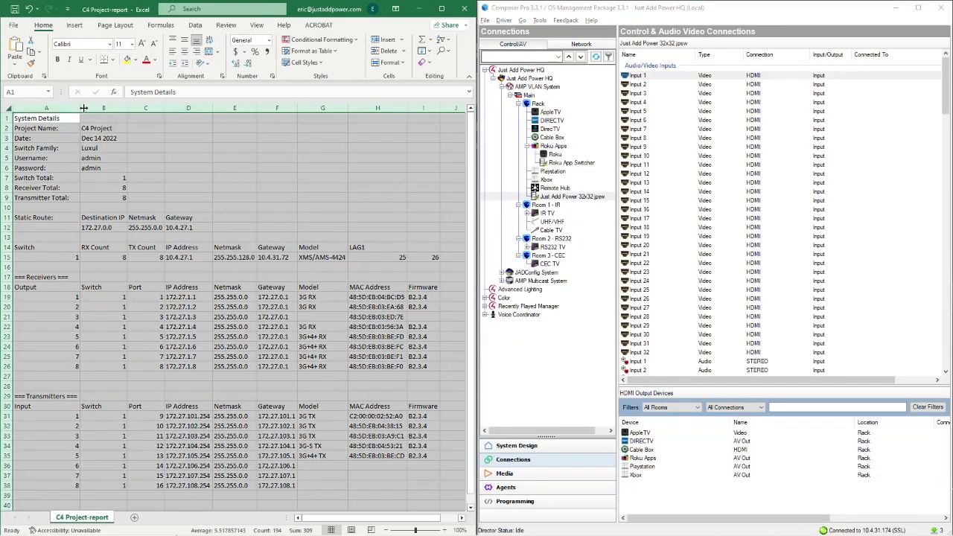
left_click(83, 108)
left_click(182, 287)
Check the input, switch and port numbers of transmitter 1 in the report's Transmitters table
scroll(137, 390, "down", 5)
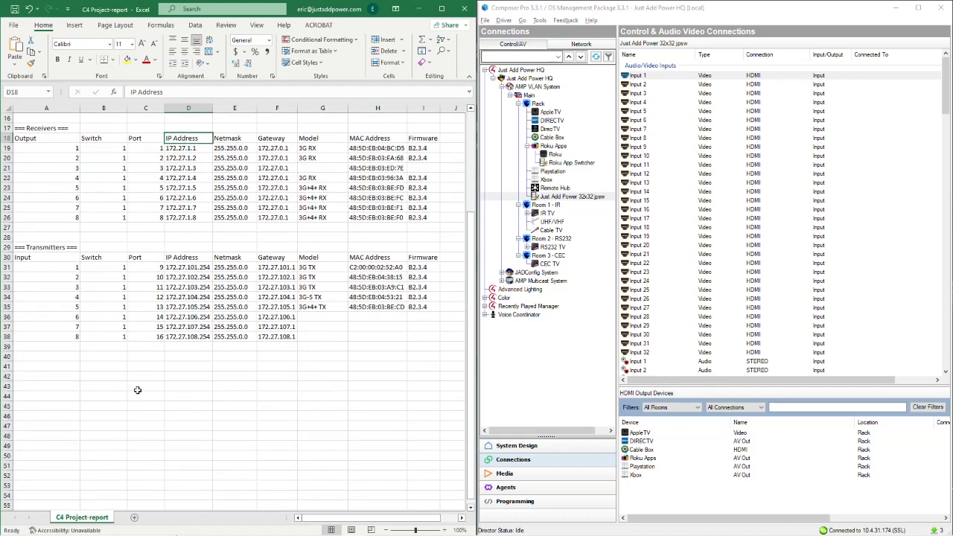
scroll(138, 390, "down", 1)
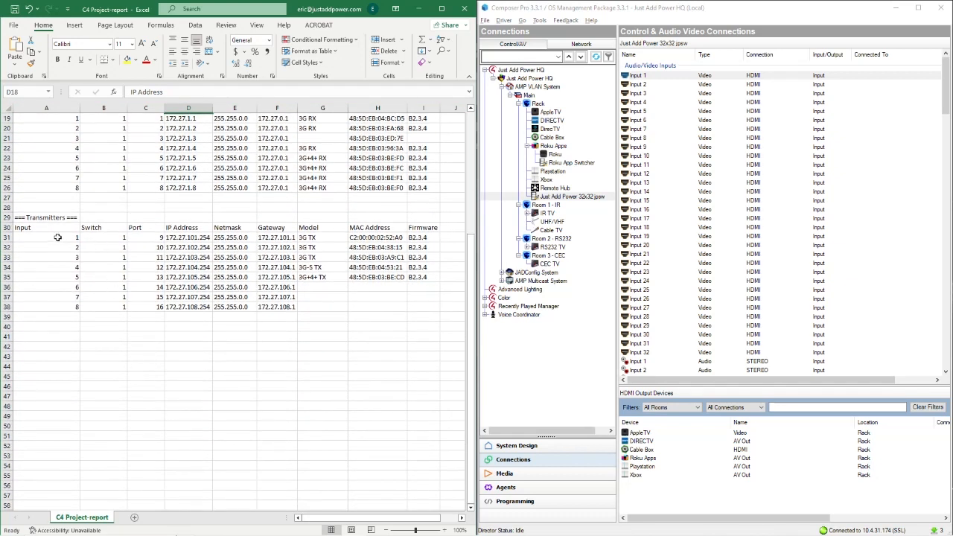
left_click_drag(58, 236, 445, 246)
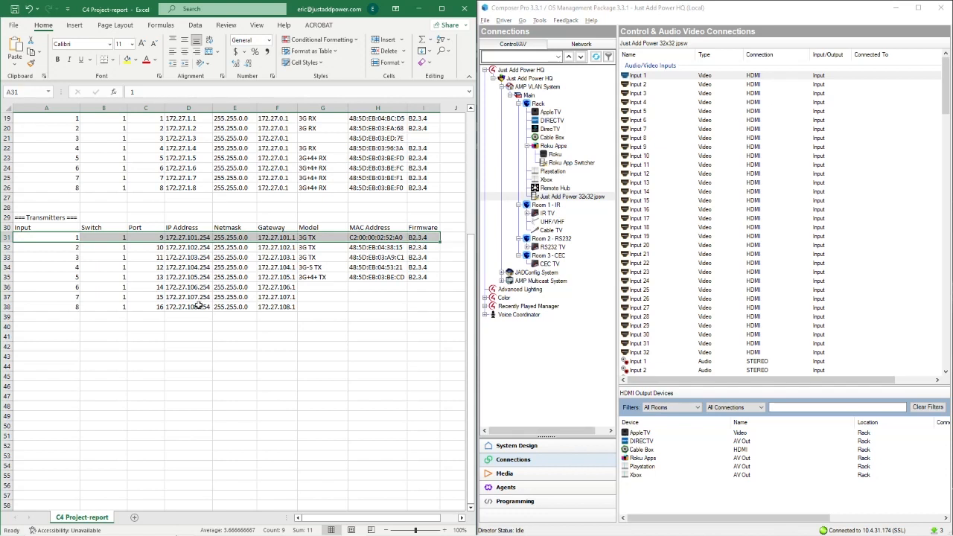
left_click(112, 236)
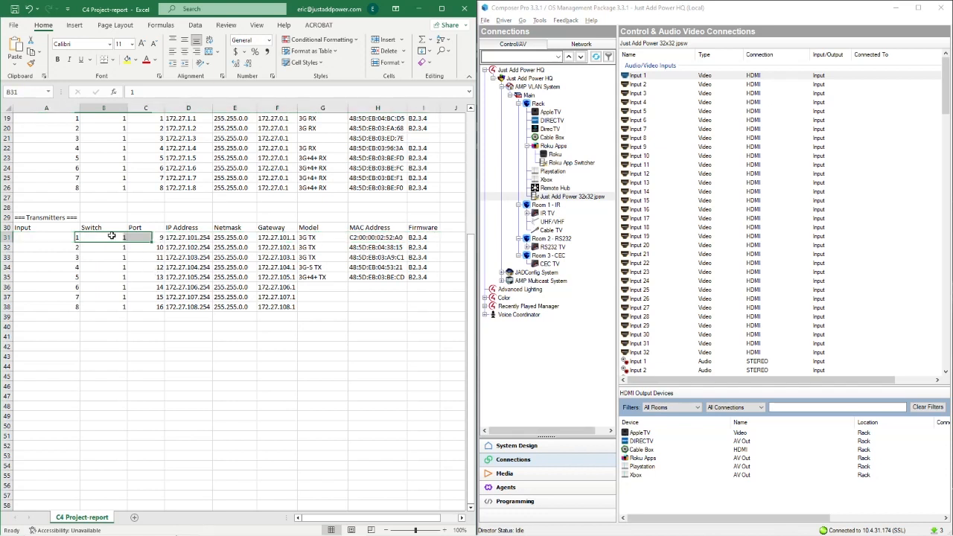
left_click(149, 238)
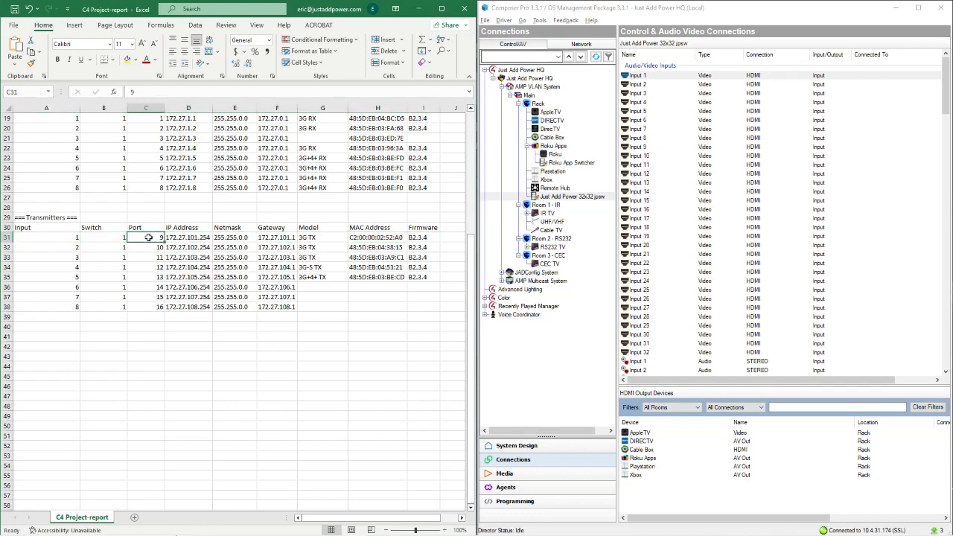
left_click(59, 237)
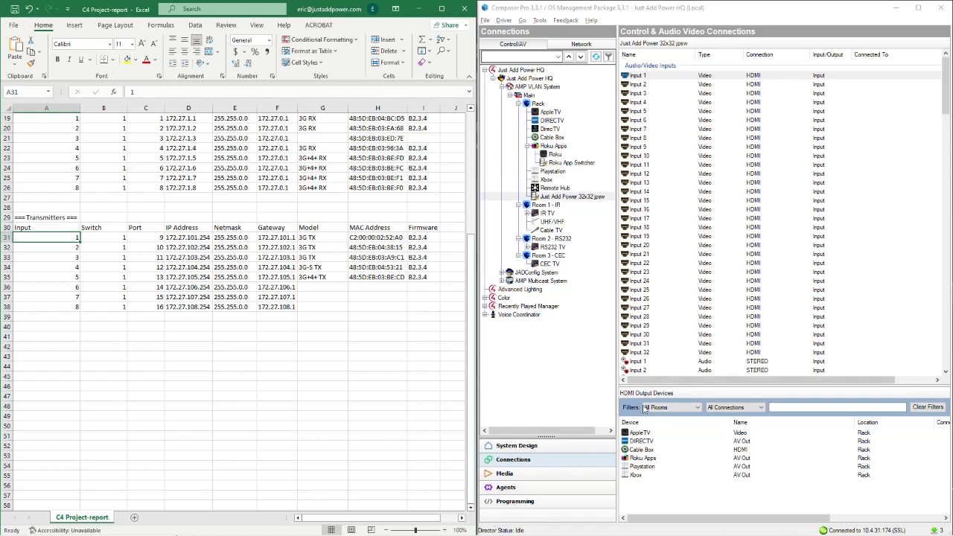
In Composer Pro, connect the AppleTV video output to HDMI Input 1 of the 32x32 jpsw switch, and select HDMI Input 2
left_click(654, 77)
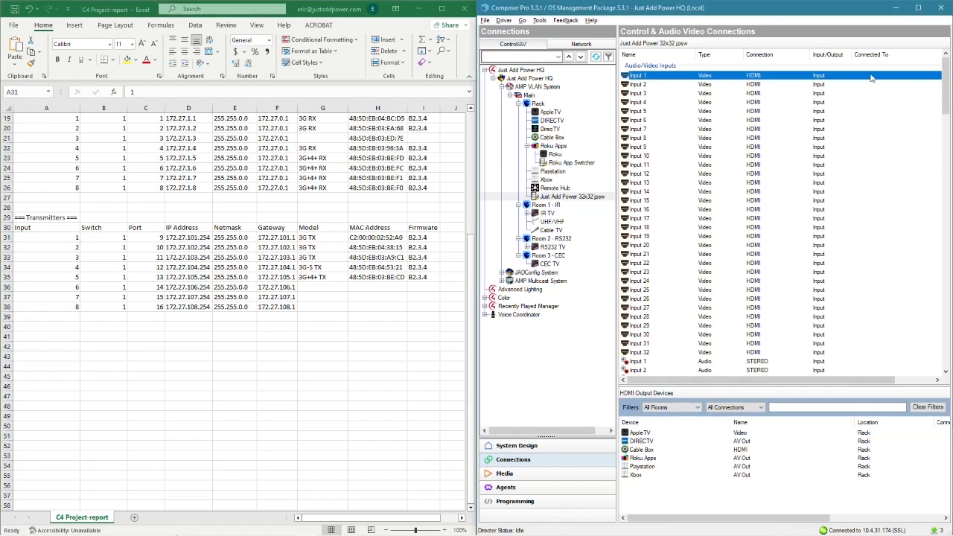
double_click(878, 435)
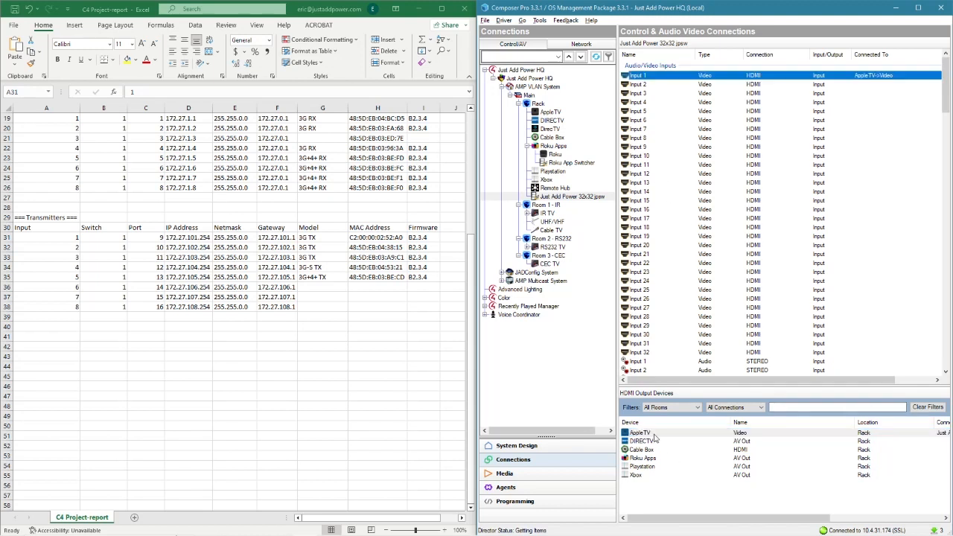
left_click(870, 85)
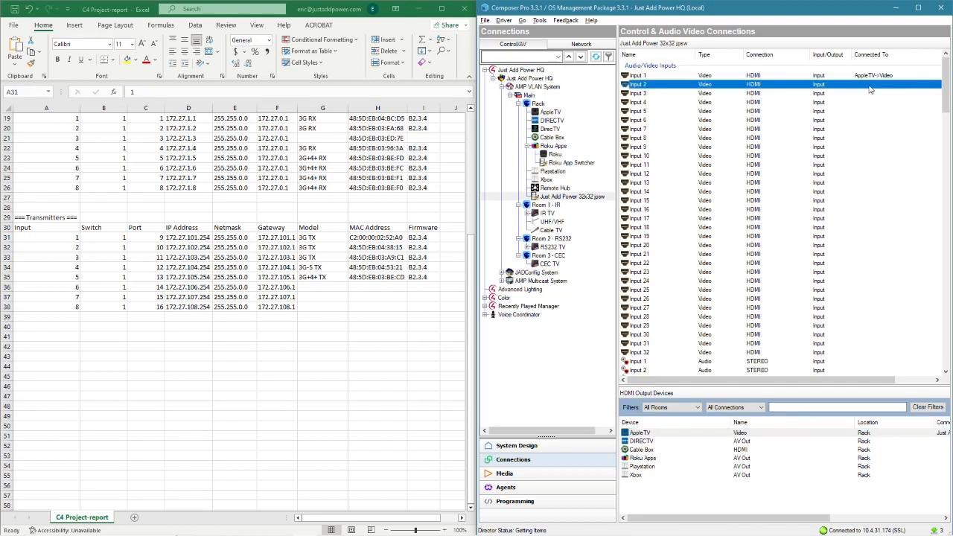
Connect the DIRECTV, Roku Apps, Playstation and Xbox AV outputs to HDMI Inputs 2, 3, 4 and 5 of the 32x32 jpsw switch respectively
left_click_drag(865, 440, 866, 90)
left_click(861, 458)
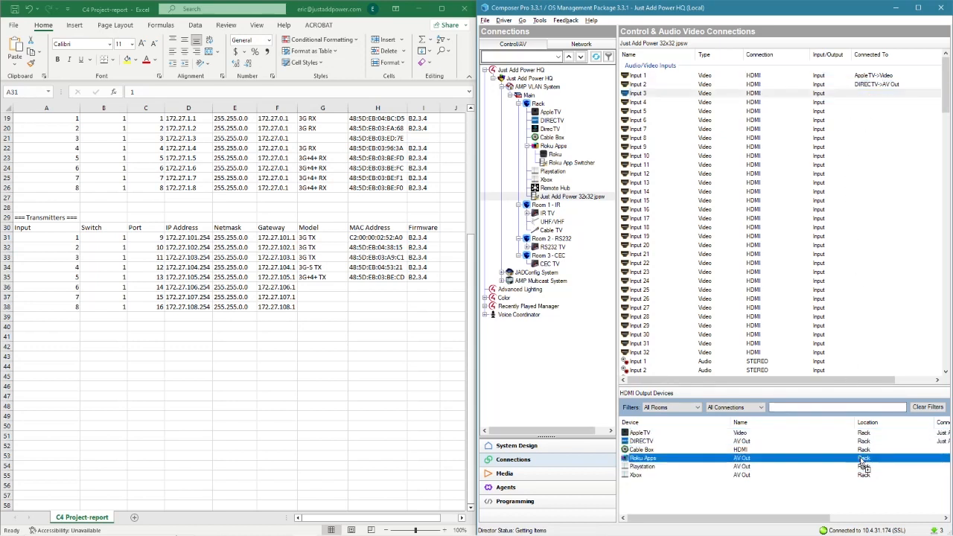
left_click_drag(861, 461, 879, 93)
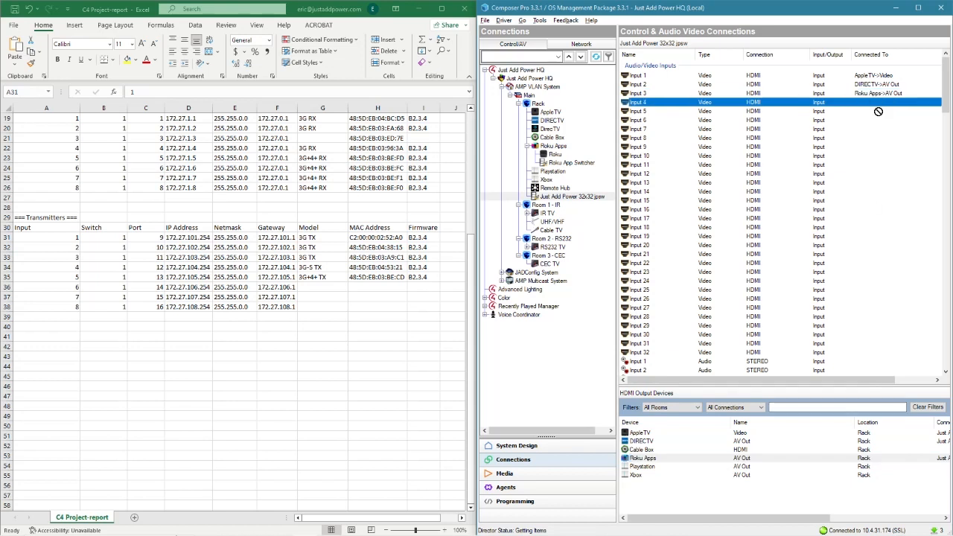
left_click_drag(876, 469, 887, 102)
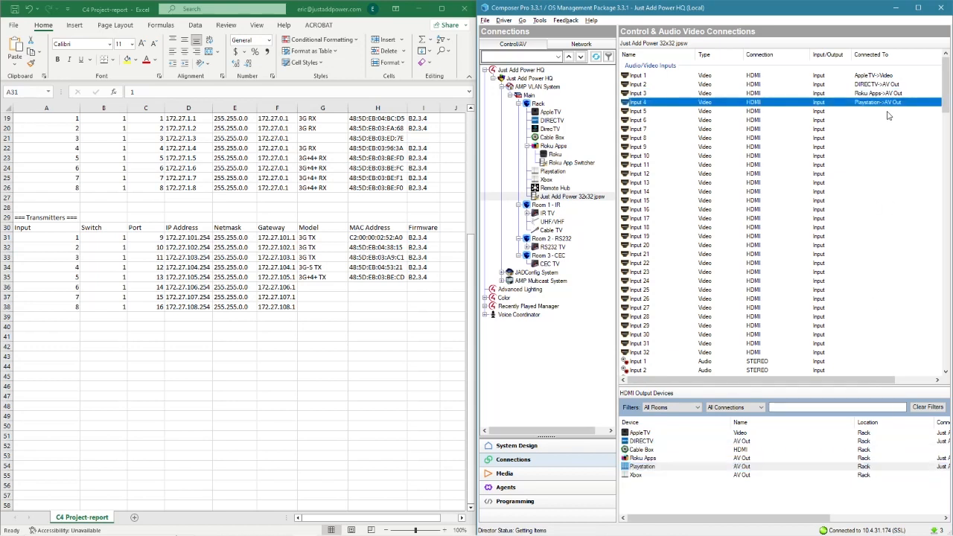
double_click(876, 476)
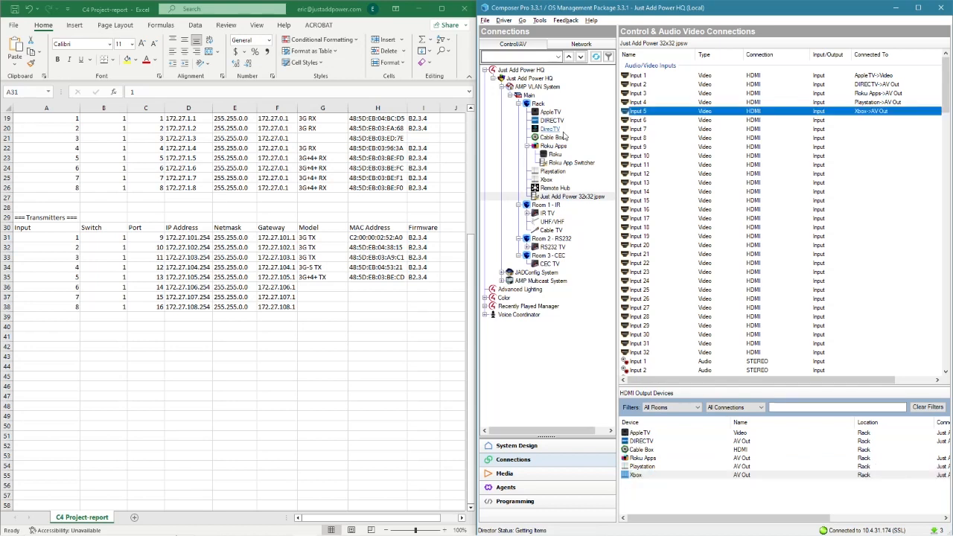
Check the 32x32 jpsw driver's status in its System Design properties with Composer Pro maximized
left_click(498, 447)
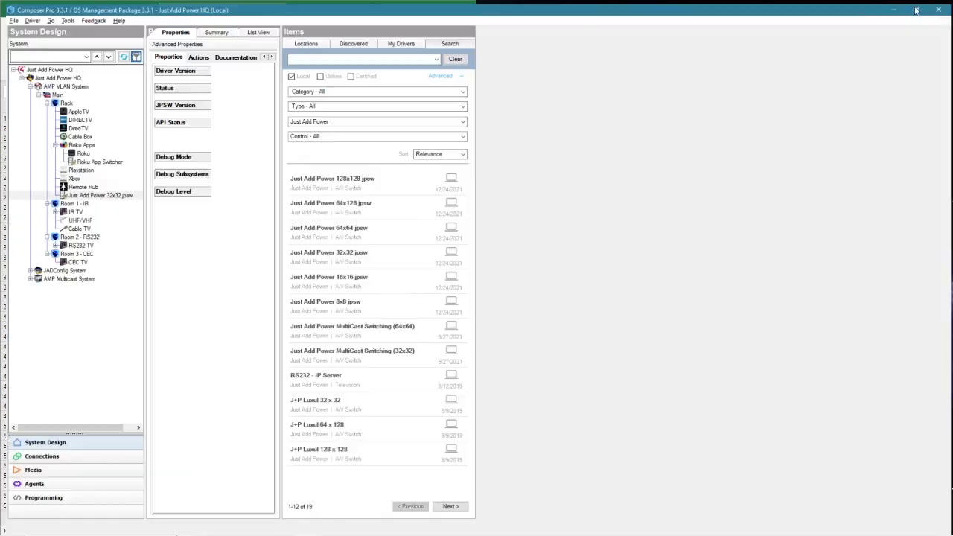
left_click(918, 7)
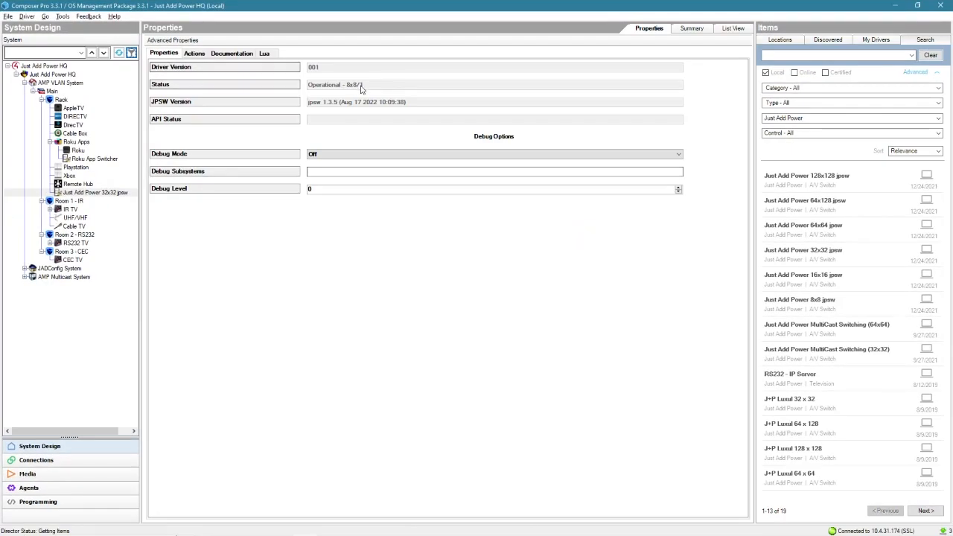
Return to the switch's control and AV connections, select HDMI Output 1, and place Composer Pro beside the project report
left_click(46, 460)
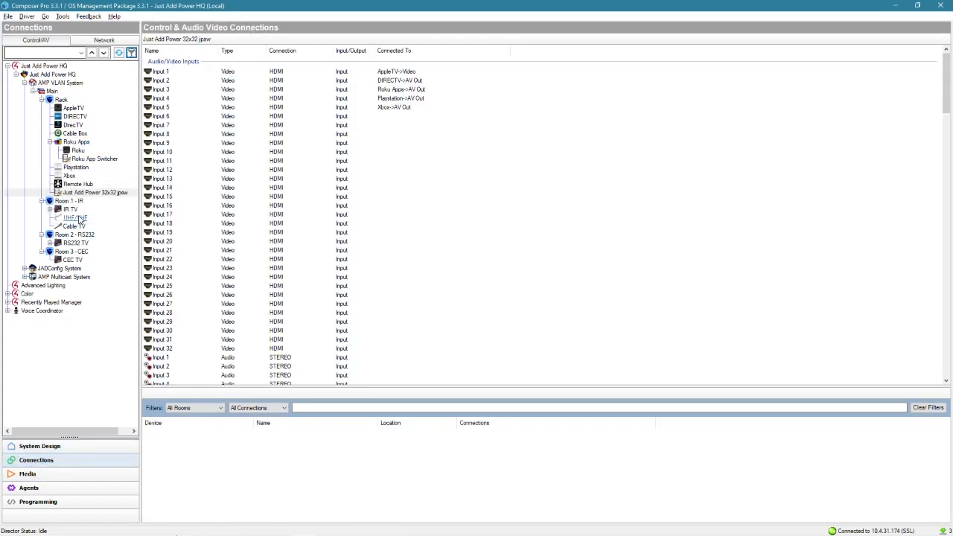
scroll(225, 118, "down", 9)
scroll(225, 118, "down", 10)
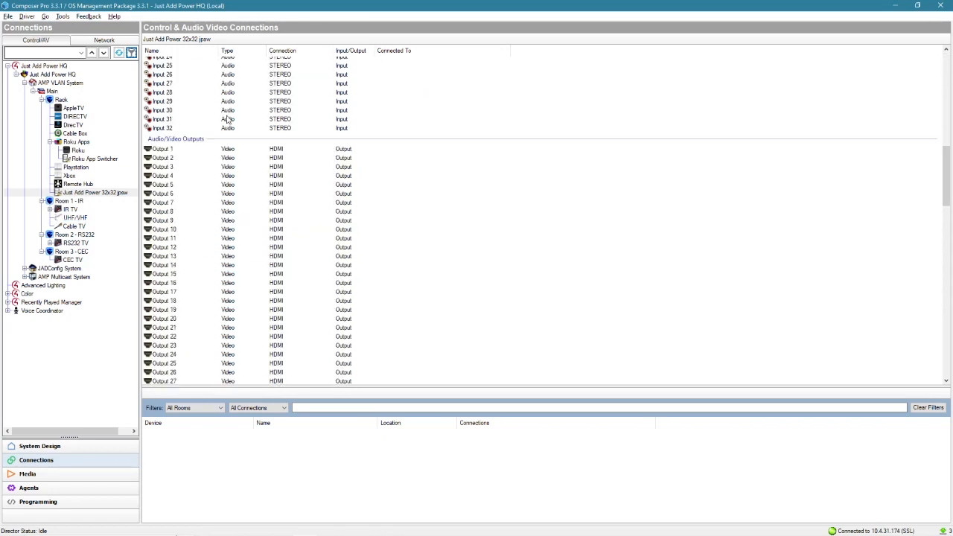
left_click(186, 153)
key("super+Right")
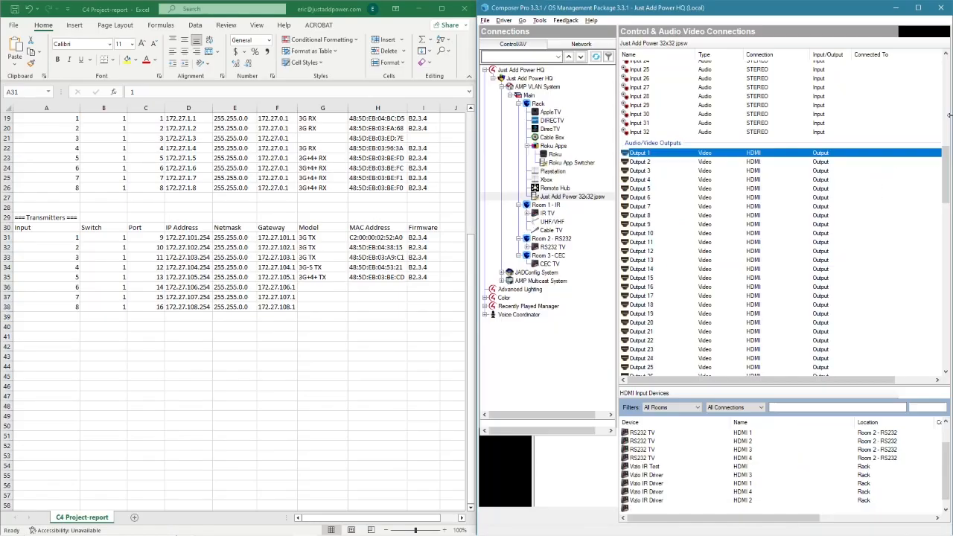
Check the output, switch and port numbers and the firmware of receiver 1 in the report's Receivers table
left_click(263, 351)
scroll(263, 352, "up", 4)
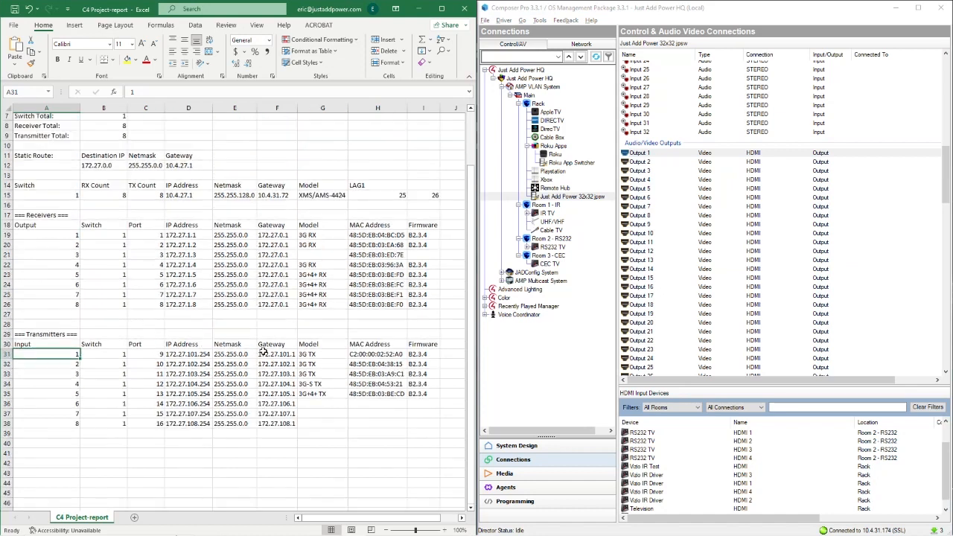
left_click_drag(77, 236, 150, 237)
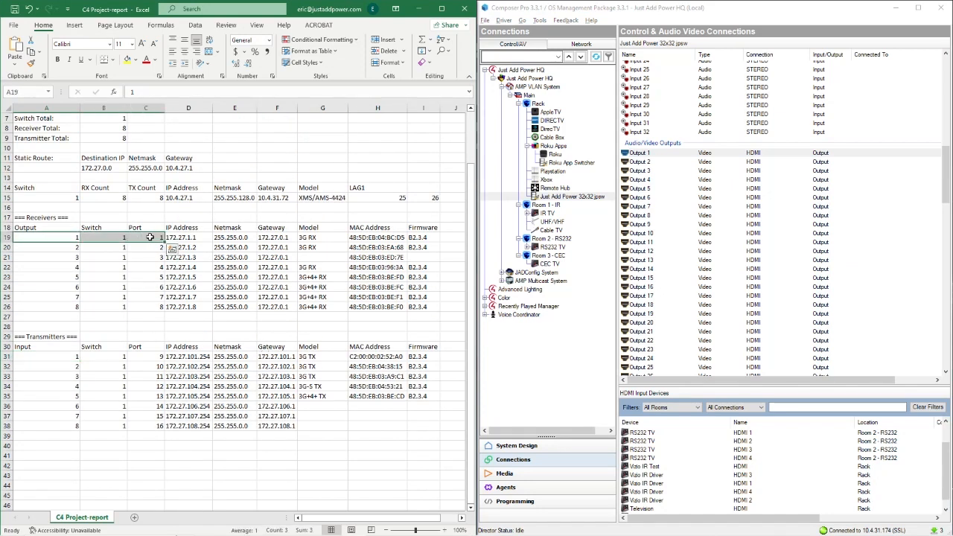
left_click(422, 237)
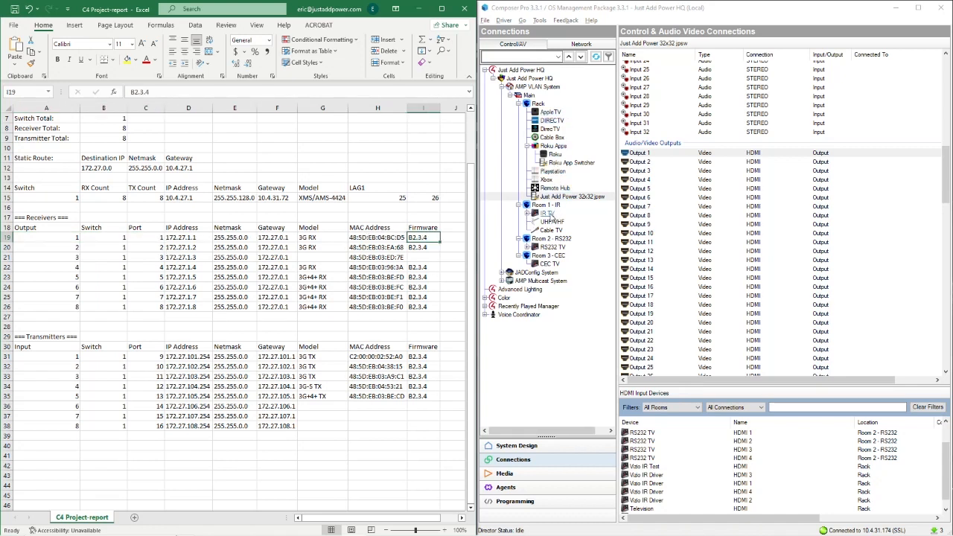
In Composer Pro, connect the switch's HDMI Output 1 to IR TV HDMI 1 and Output 2 to RS232 TV HDMI 1
left_click(670, 155)
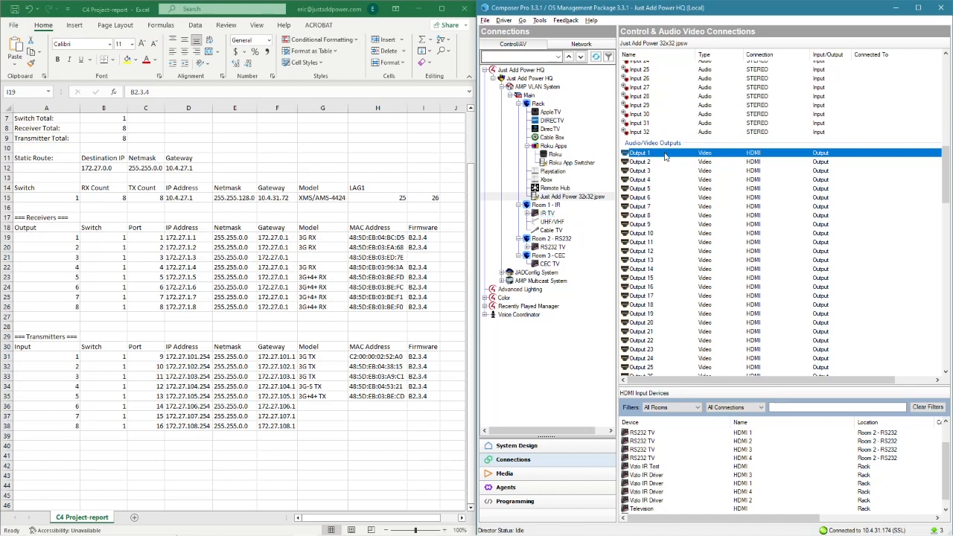
scroll(726, 488, "up", 1)
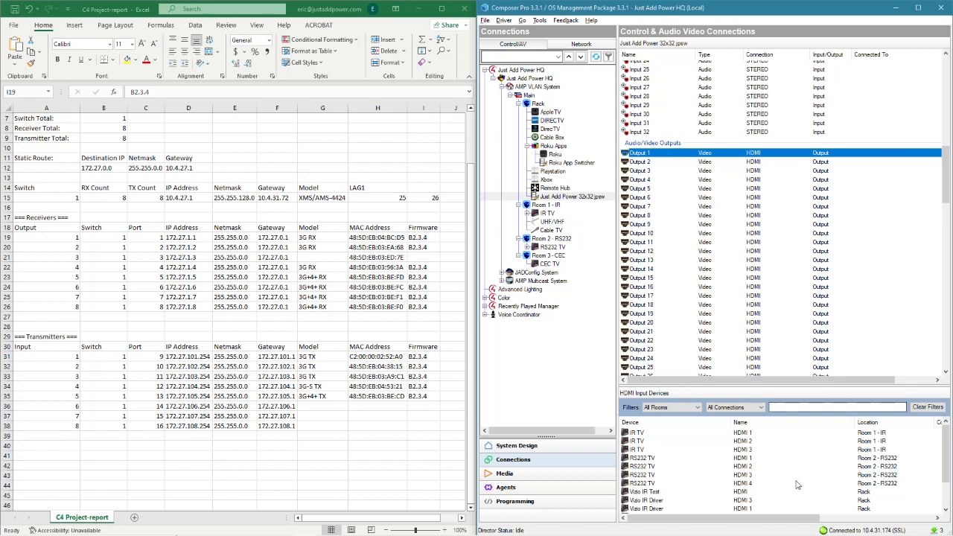
left_click(748, 434)
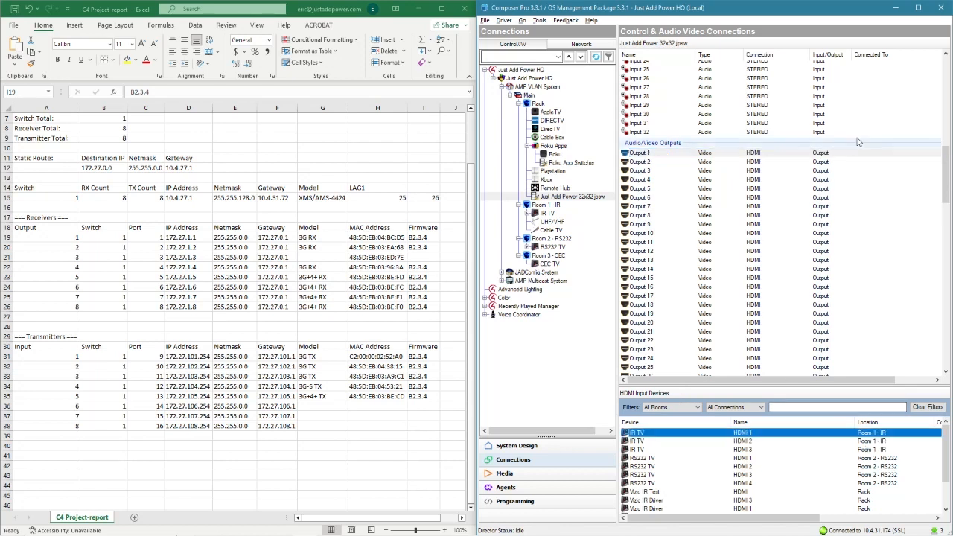
left_click_drag(869, 153, 916, 435)
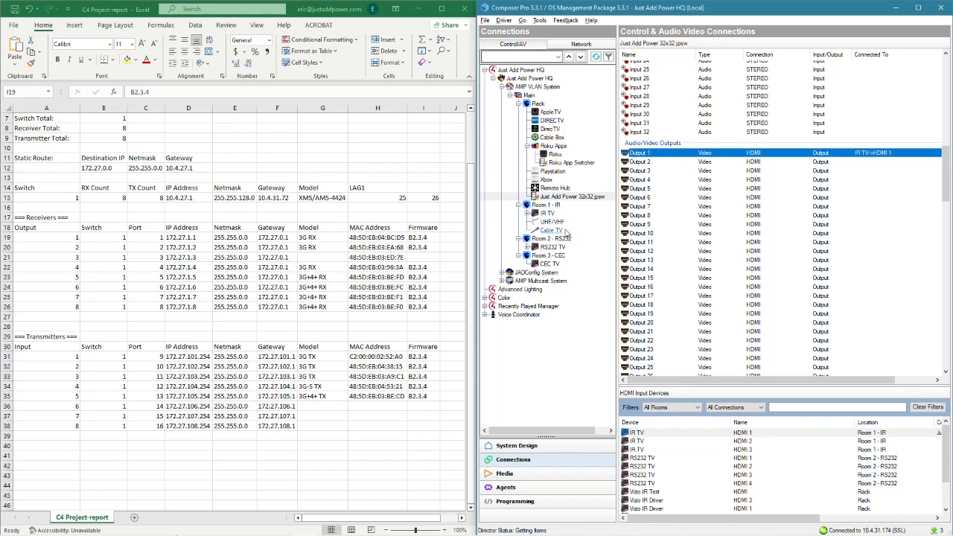
left_click(649, 162)
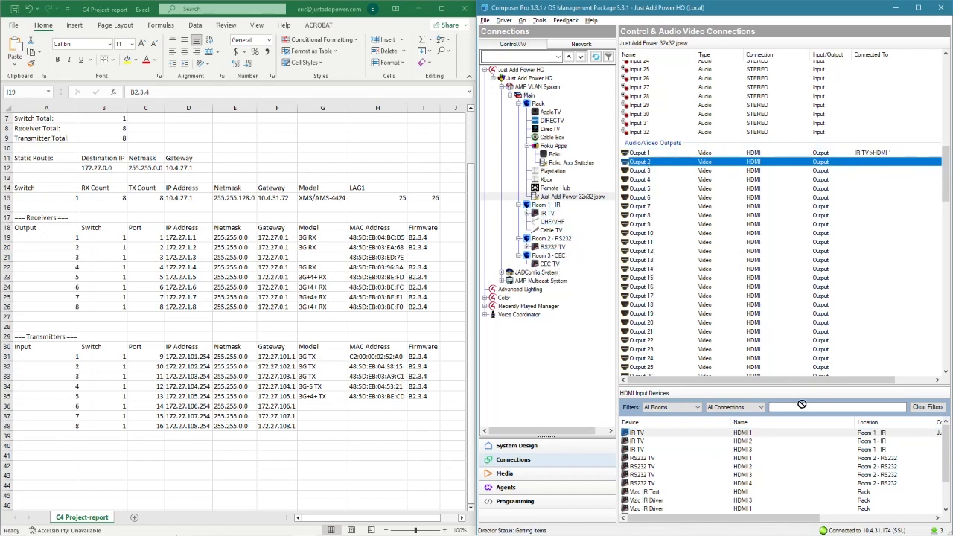
left_click(858, 459)
double_click(861, 462)
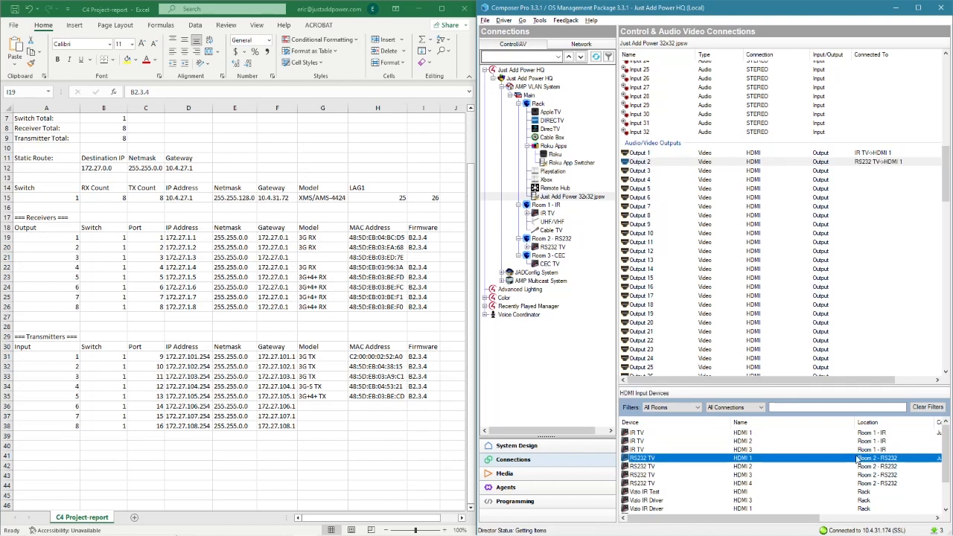
Connect the switch's HDMI Output 3 to the HDMI input of the CEC TV in Room 3 - CEC
left_click(551, 264)
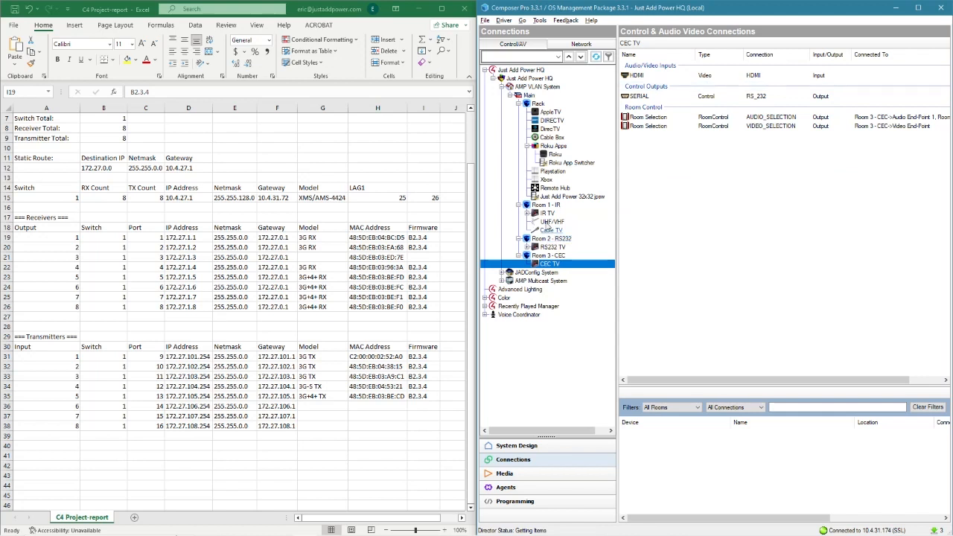
left_click(570, 197)
scroll(739, 164, "down", 20)
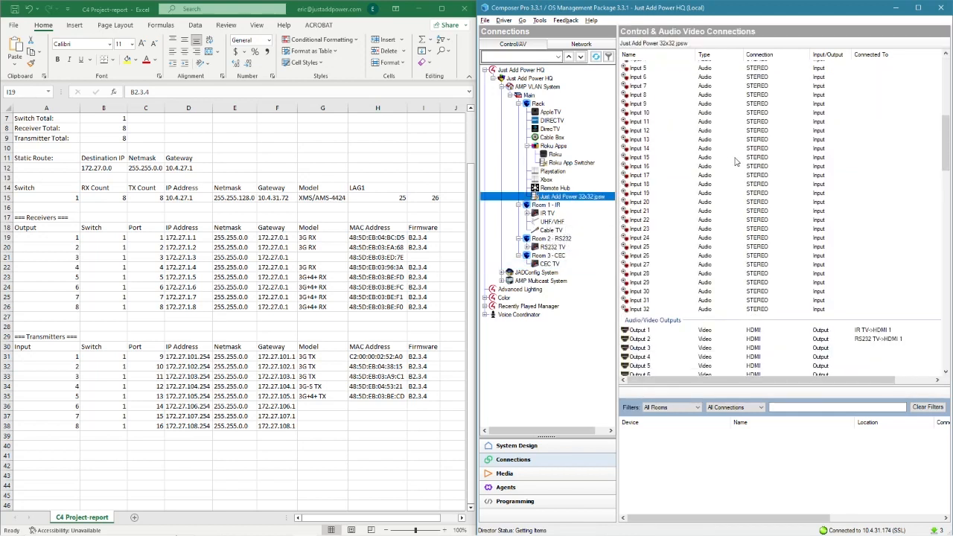
left_click(649, 122)
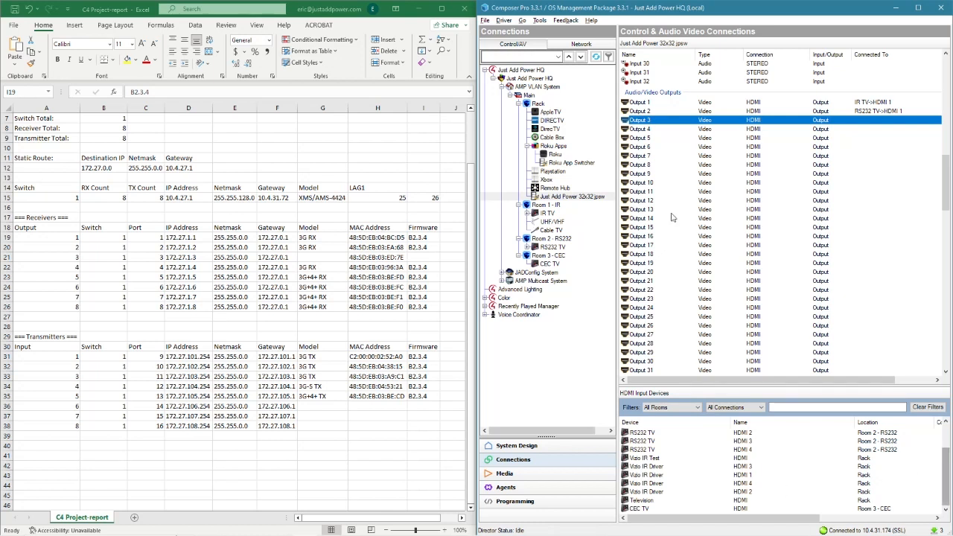
left_click(871, 510)
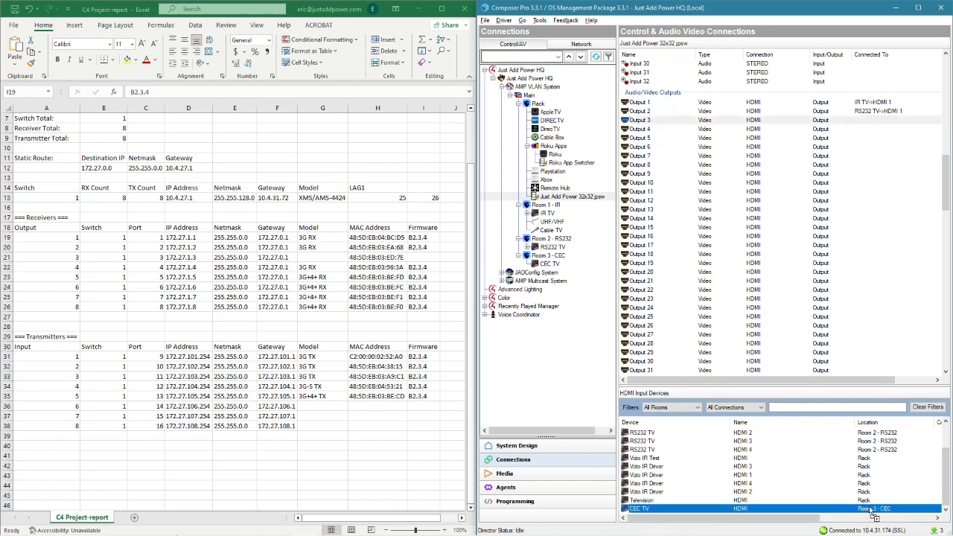
left_click_drag(871, 509, 867, 120)
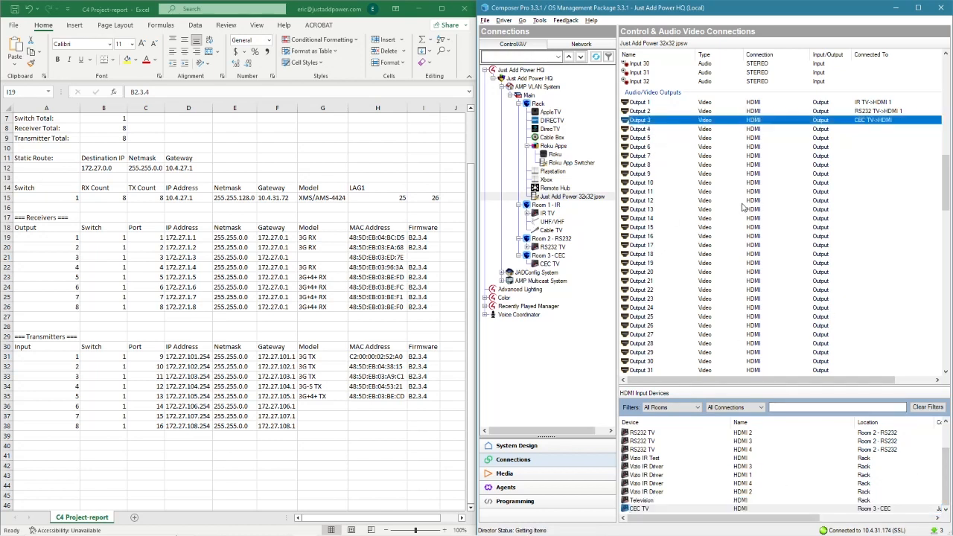
scroll(752, 208, "up", 8)
scroll(802, 257, "up", 13)
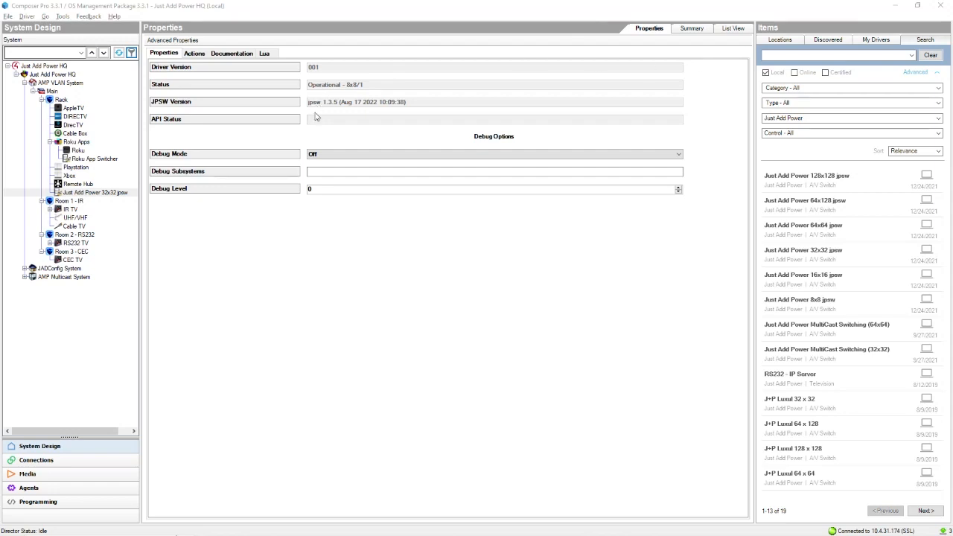
Minimize Composer Pro and highlight the Static Route destination IP, netmask and gateway in the C4 Project-report workbook
left_click(895, 5)
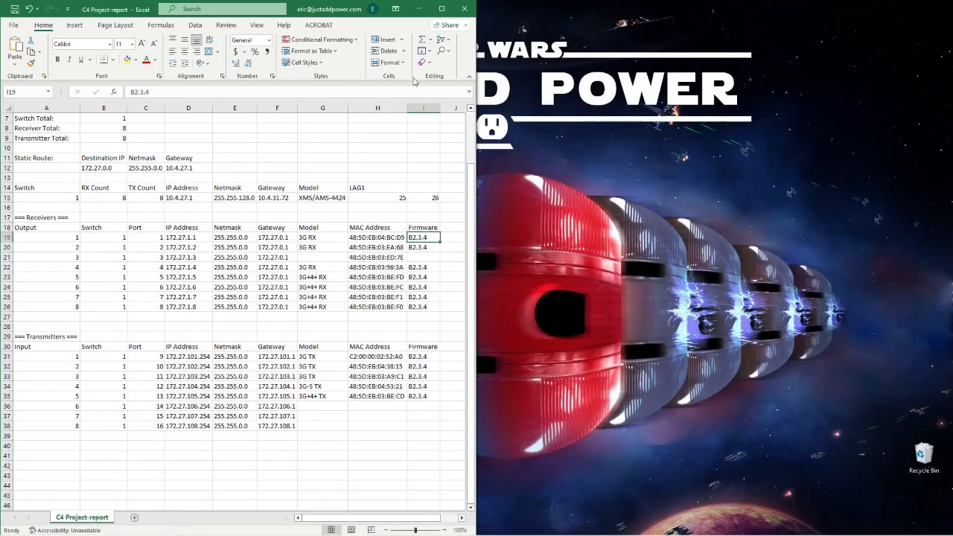
left_click_drag(176, 159, 185, 171)
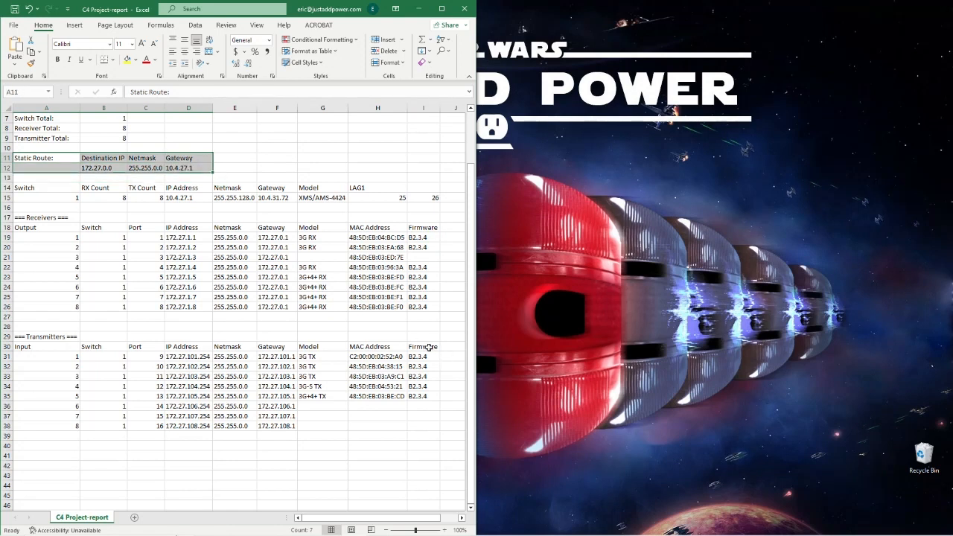
In a new Chrome tab, open the Luxul router at 10.4.31.72 and show the static routes in its network routing settings
left_click(232, 530)
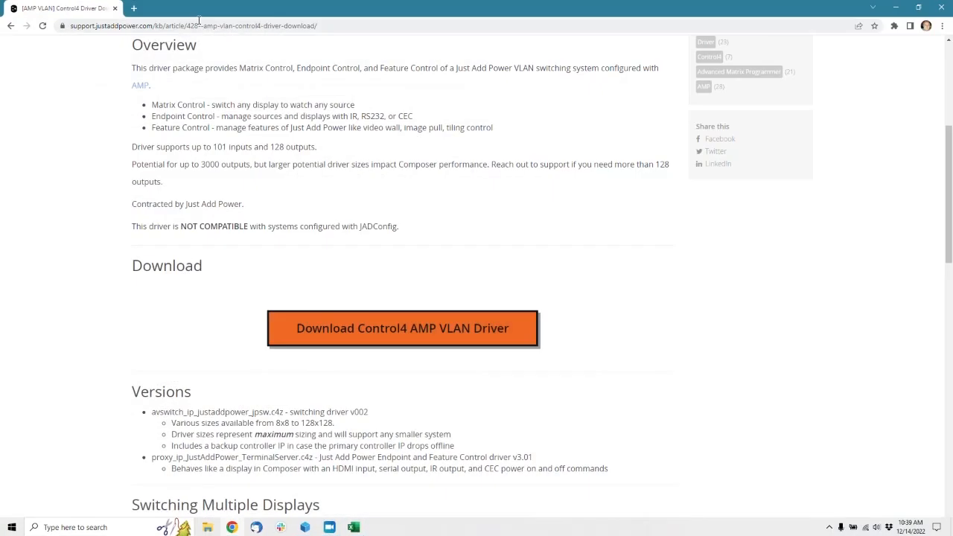
left_click(135, 9)
type("10.")
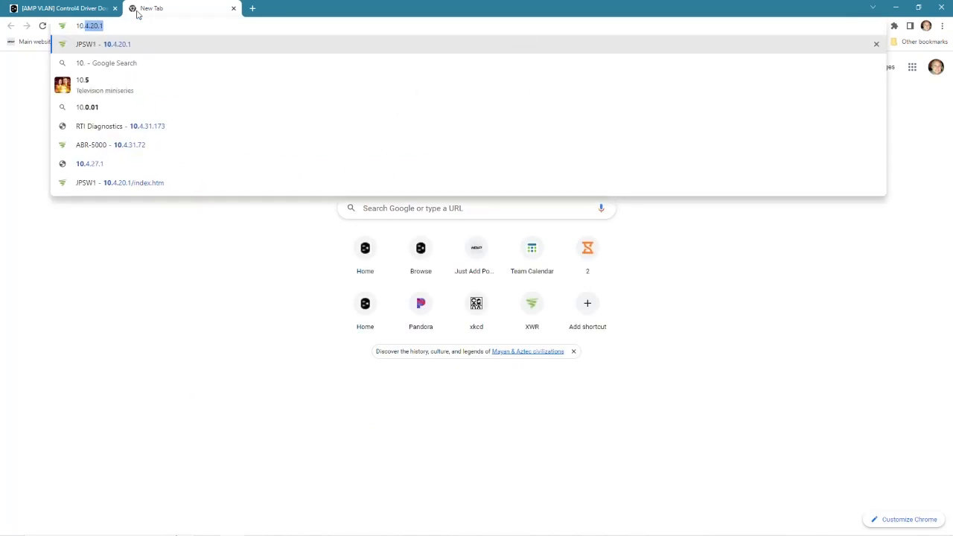
type("4.31.72")
key("Return")
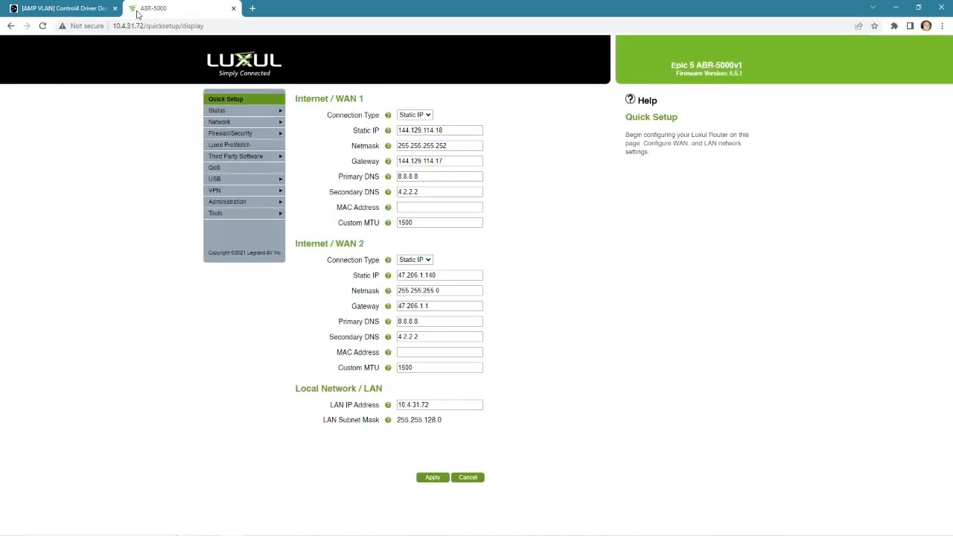
left_click(229, 122)
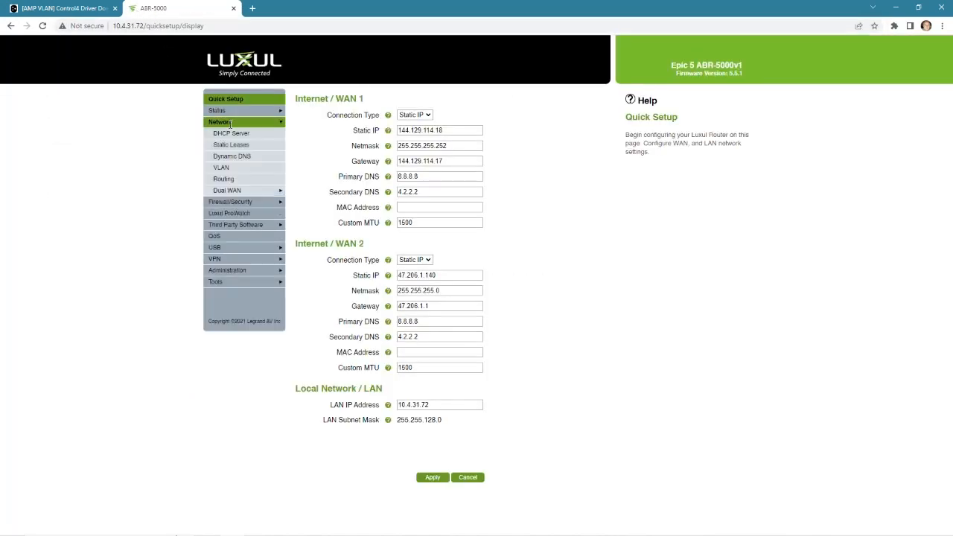
left_click(236, 180)
scroll(262, 309, "down", 3)
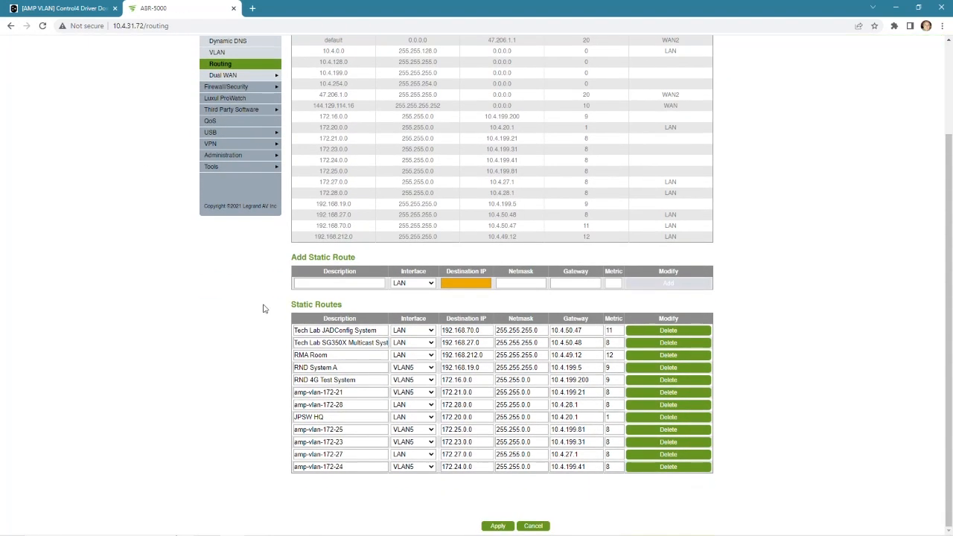
Compare the router's amp-vlan-172-27 static route with the destination IP, netmask and gateway given in the project report
left_click(355, 283)
left_click_drag(297, 454, 351, 459)
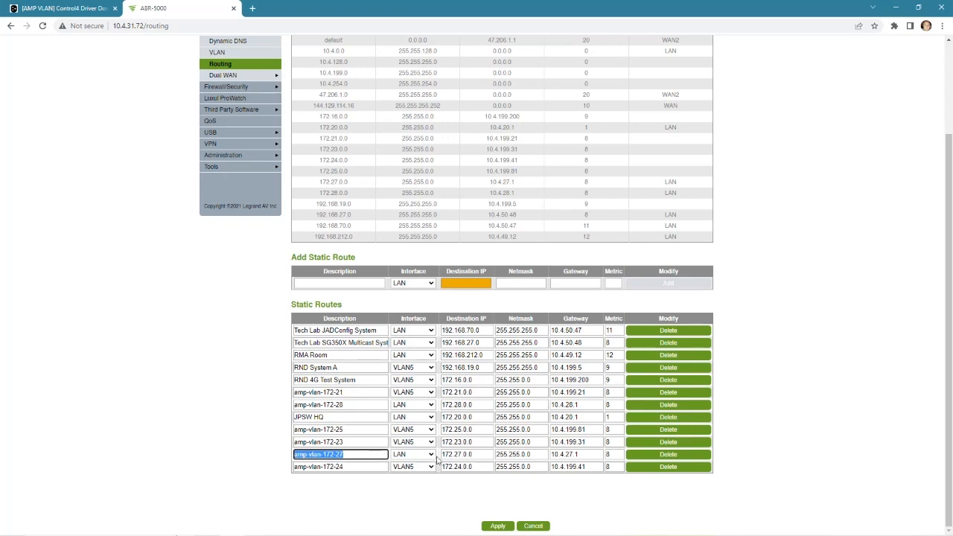
left_click_drag(442, 454, 499, 456)
left_click_drag(597, 457, 550, 457)
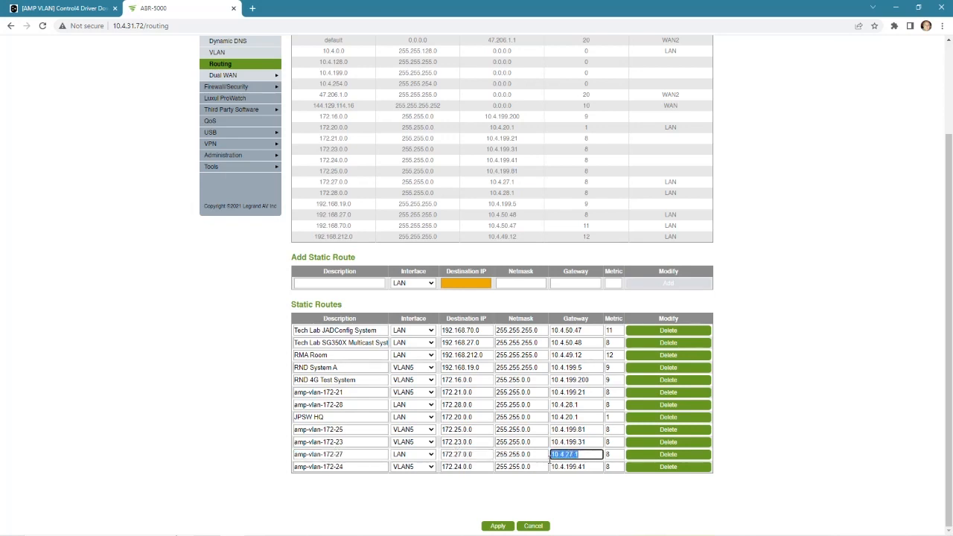
key("alt+Tab")
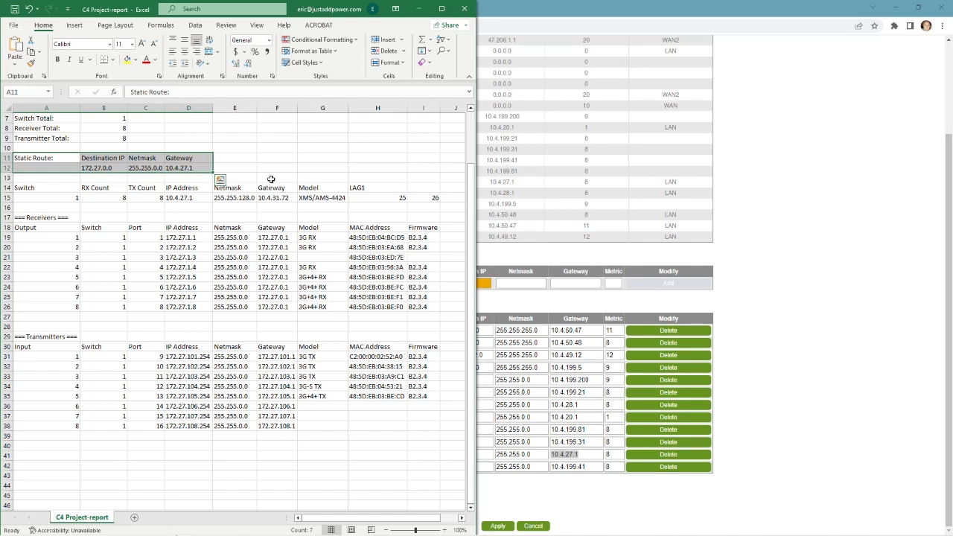
left_click(797, 164)
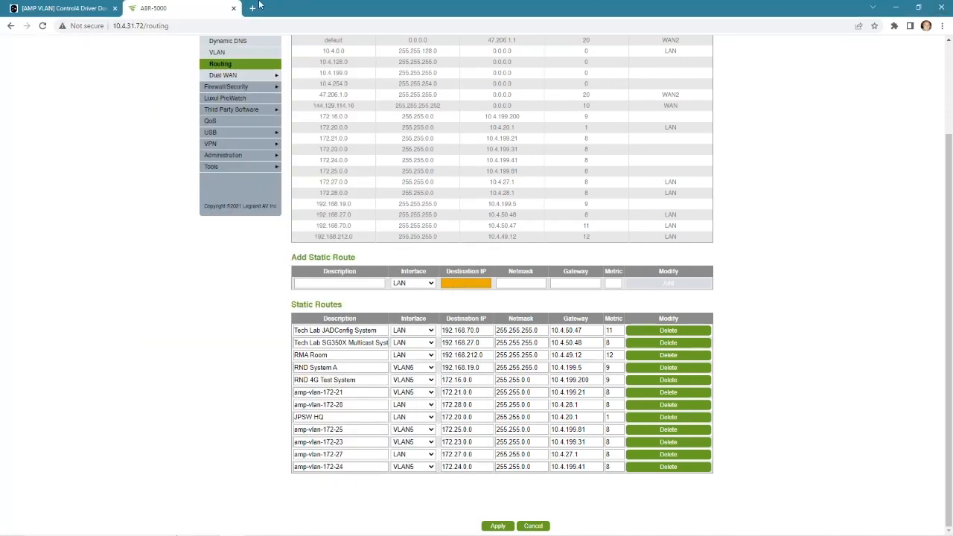
Close the router page and place the jpsw driver's connections in Composer Pro side by side with the C4 Project-report workbook
left_click(233, 8)
left_click(299, 528)
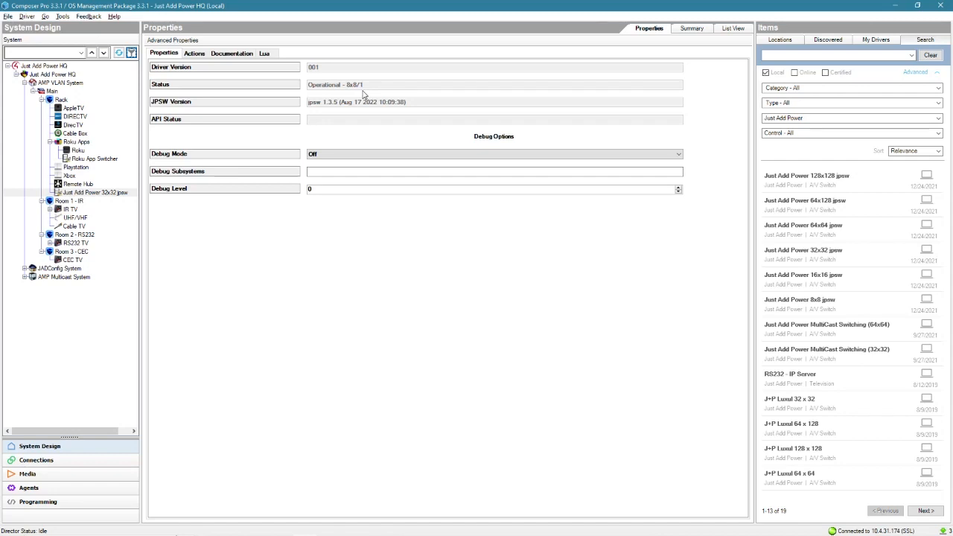
left_click(53, 464)
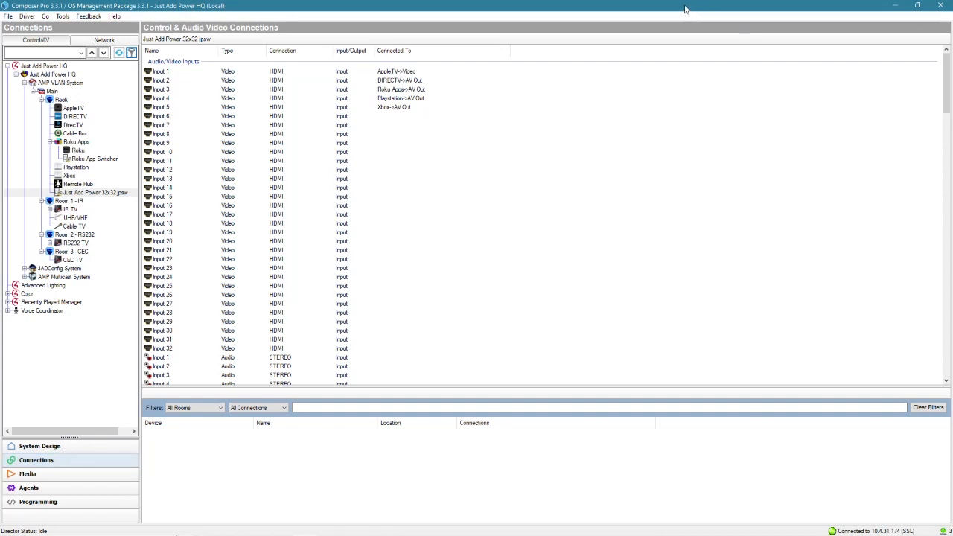
left_click_drag(686, 9, 952, 89)
left_click(235, 403)
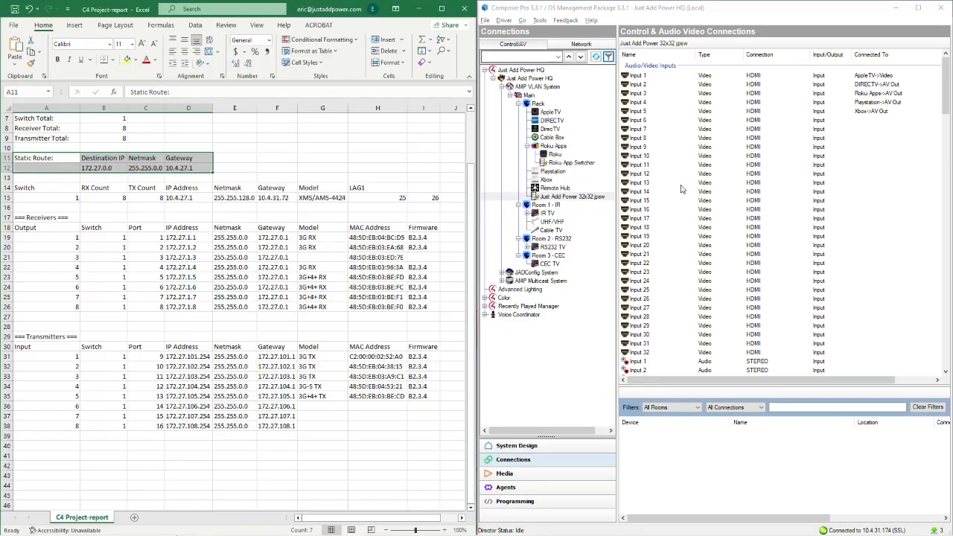
Compare the jpsw driver's HDMI Input 1 binding with the input and port numbers of the first transmitter in the report
left_click(642, 76)
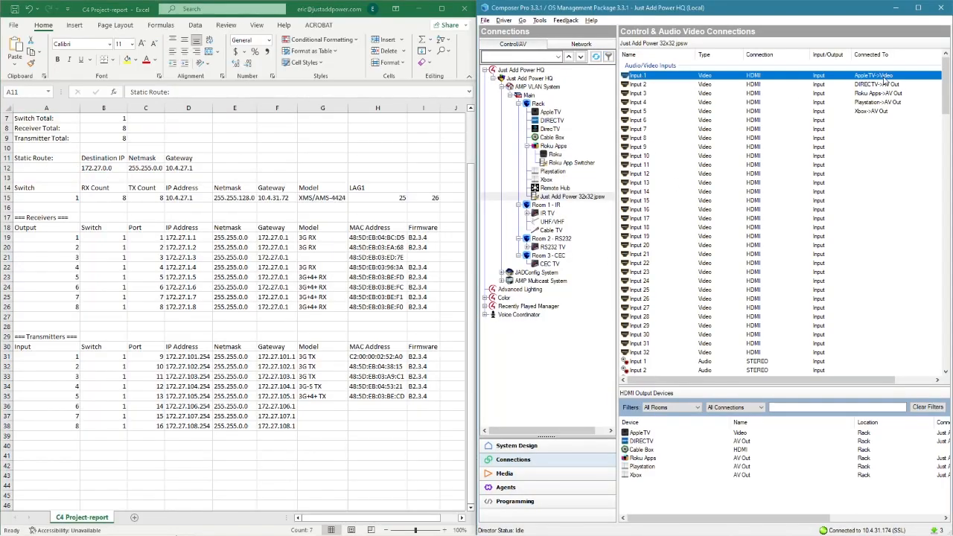
left_click(71, 356)
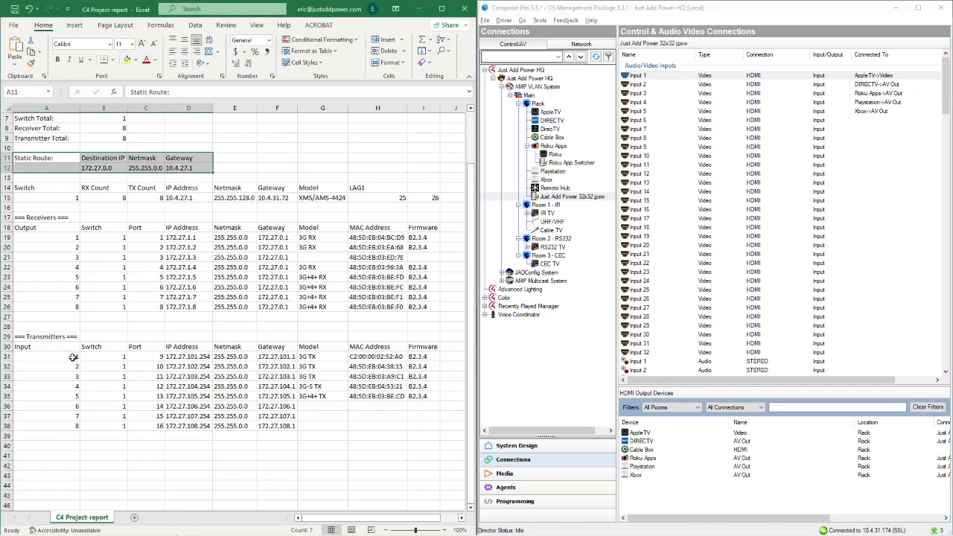
left_click(149, 358)
Disconnect AppleTV from HDMI Input 1 and connect its video output to Input 9, matching the transmitter's port number
right_click(878, 76)
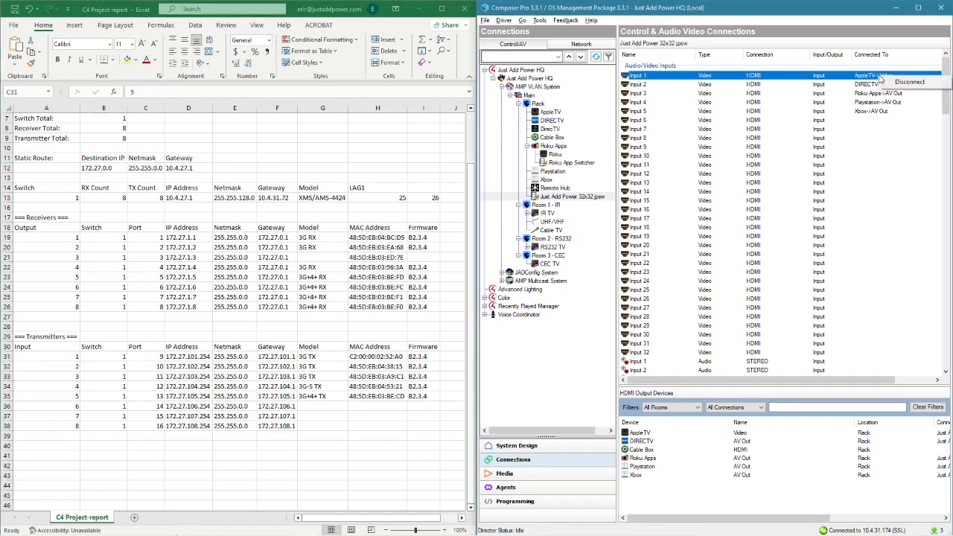
left_click(897, 84)
left_click(511, 309)
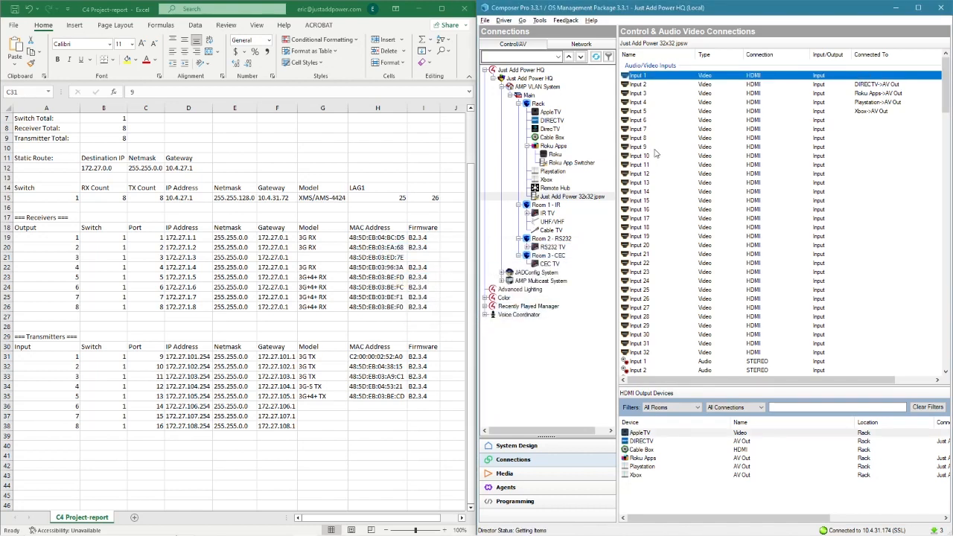
left_click(884, 149)
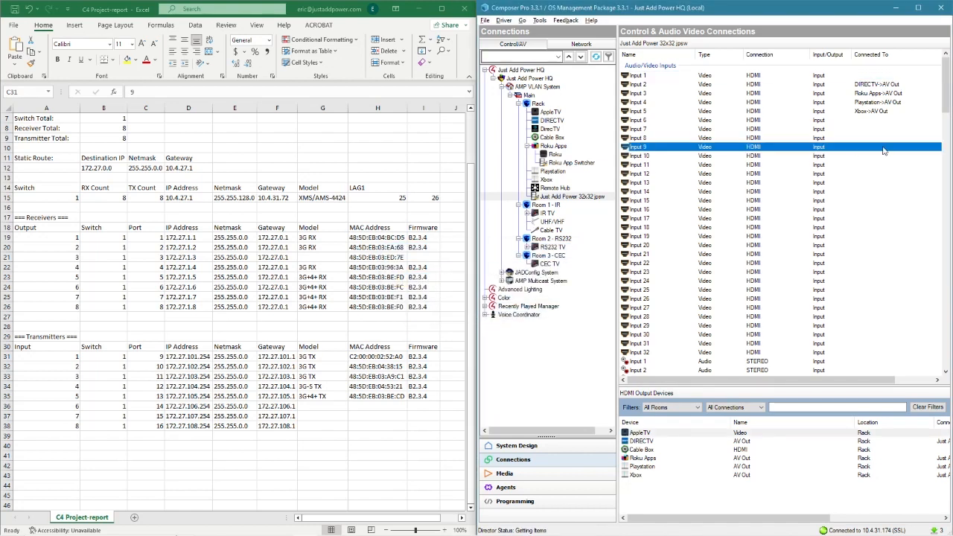
double_click(893, 432)
Recheck the first transmitter's port number in the report and disconnect AppleTV from HDMI Input 9
left_click(155, 356)
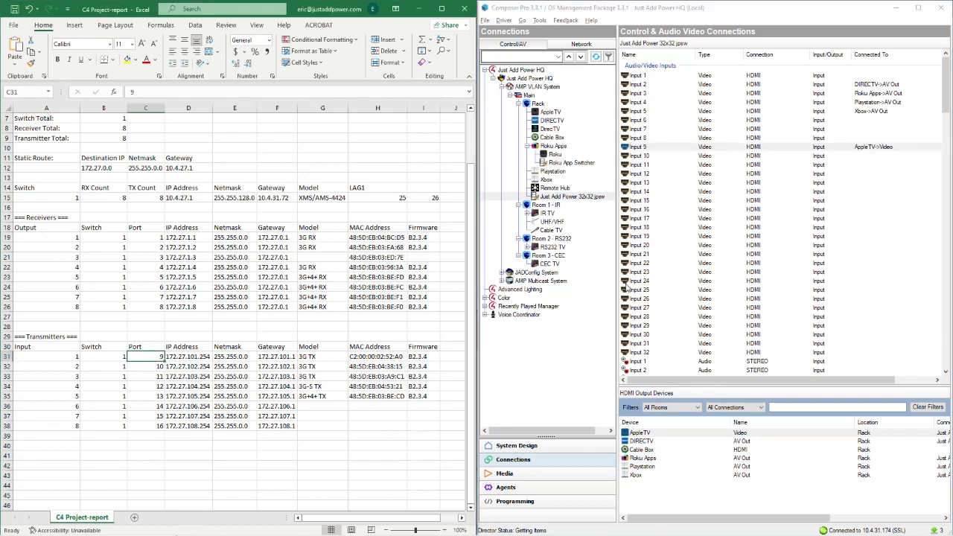
left_click(896, 148)
right_click(884, 149)
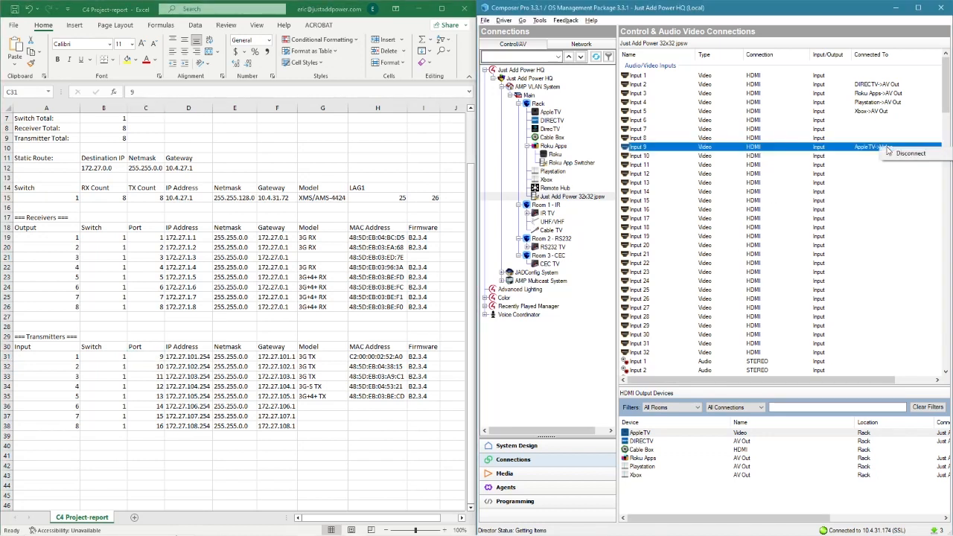
left_click(903, 154)
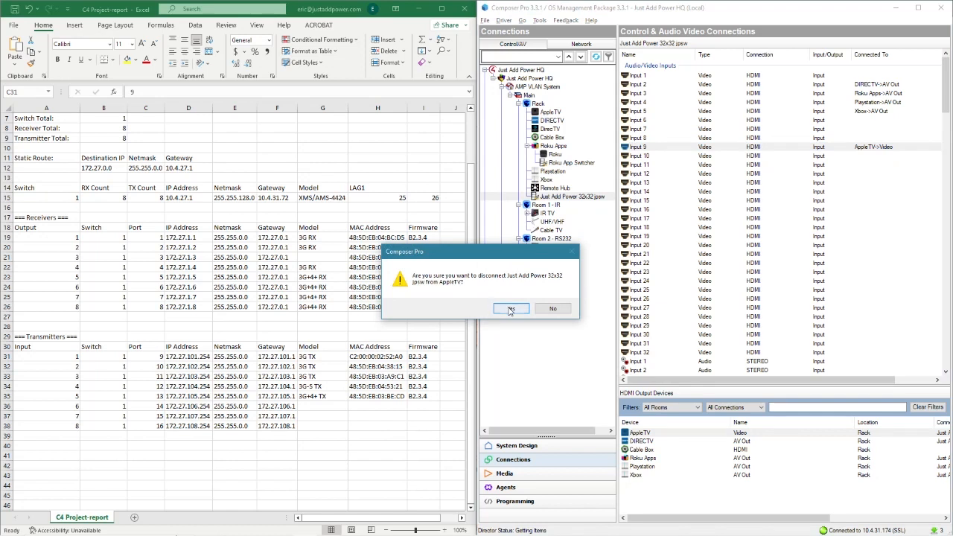
left_click(512, 310)
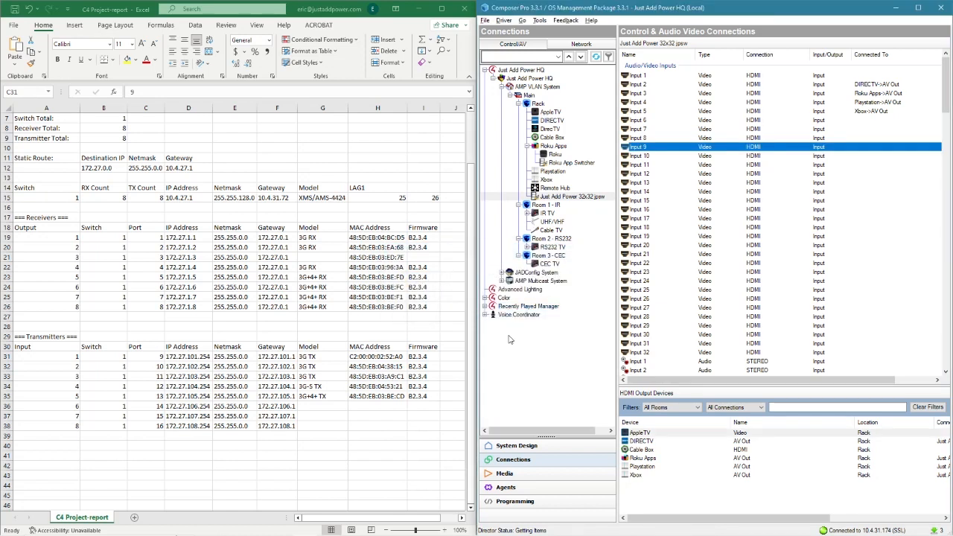
Highlight the Transmitters Input column in the report and reconnect AppleTV's video output to HDMI Input 1
left_click(102, 354)
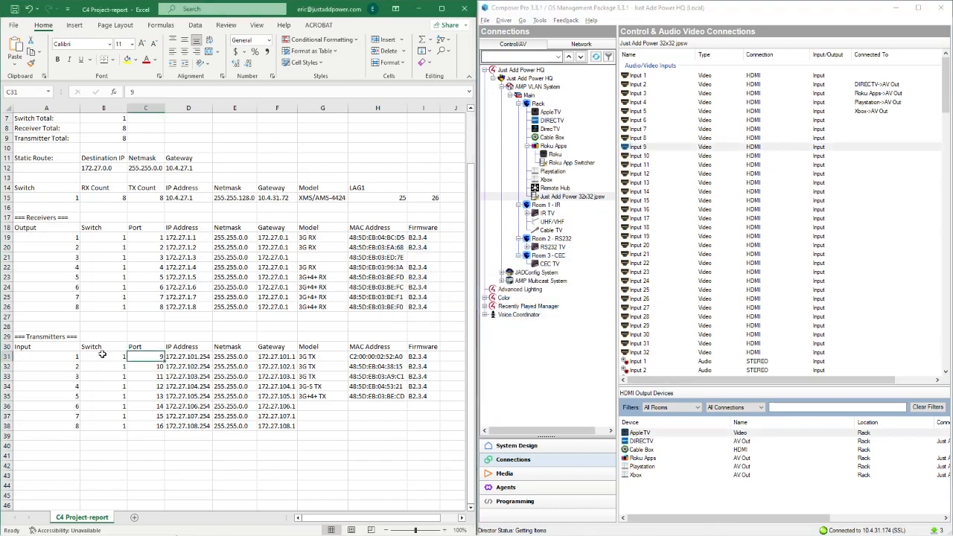
left_click(67, 357)
left_click_drag(57, 346, 60, 438)
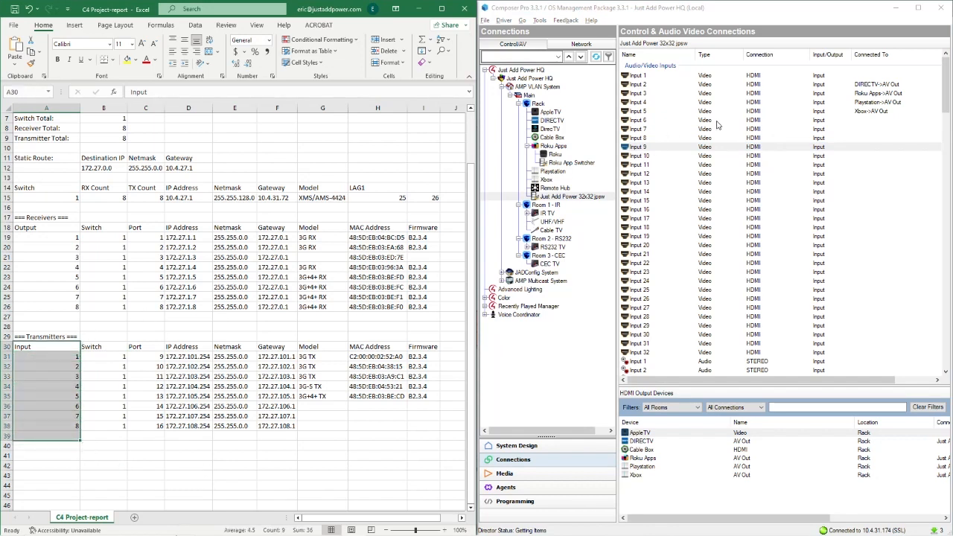
left_click(53, 357)
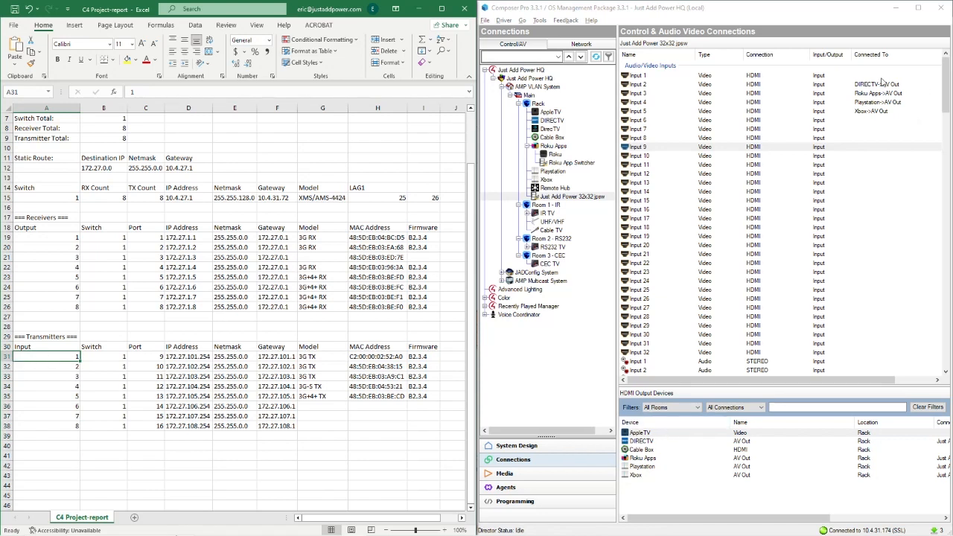
left_click_drag(868, 78, 890, 436)
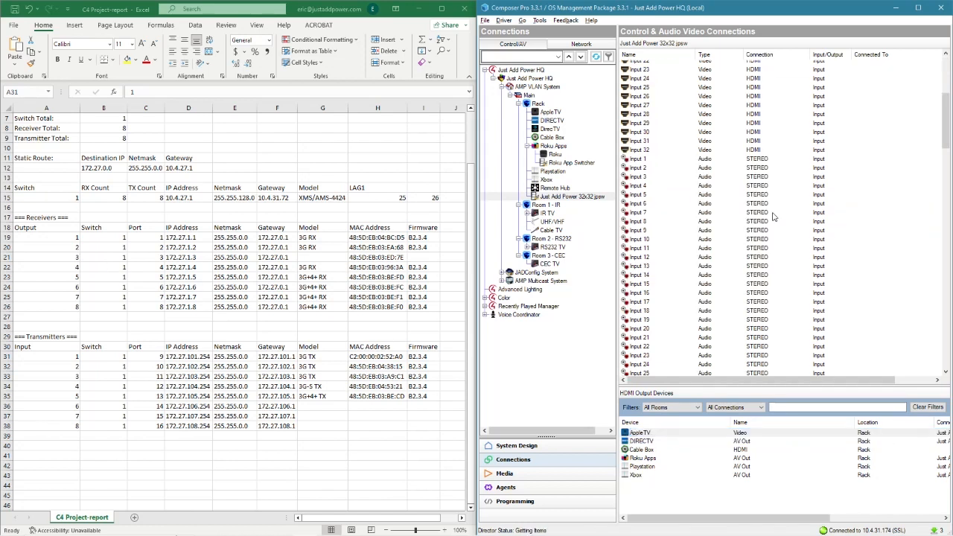
Compare the TV bindings on HDMI Outputs 1 to 3 with the output, switch and port numbers in the report's Receivers table
scroll(662, 150, "down", 19)
left_click(644, 152)
left_click(646, 161)
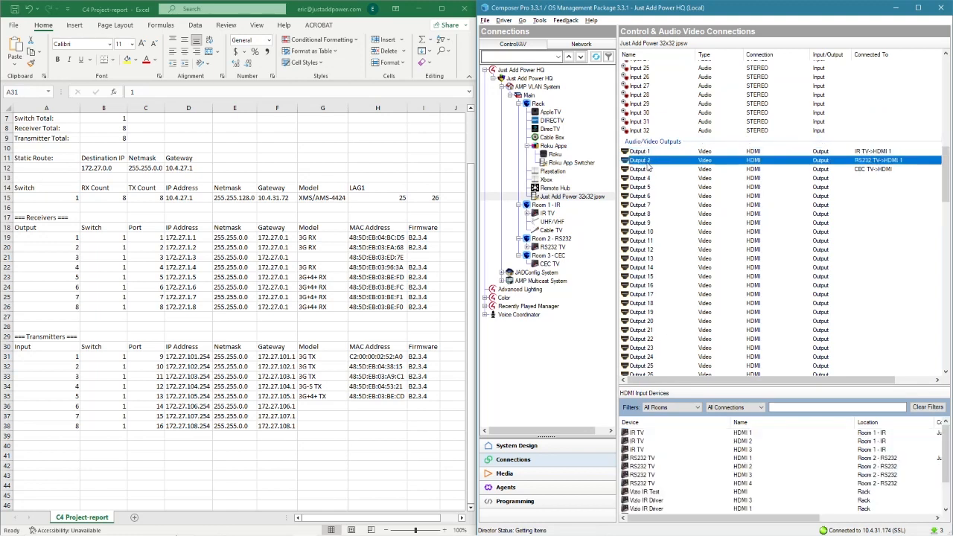
left_click(649, 170)
left_click(80, 240)
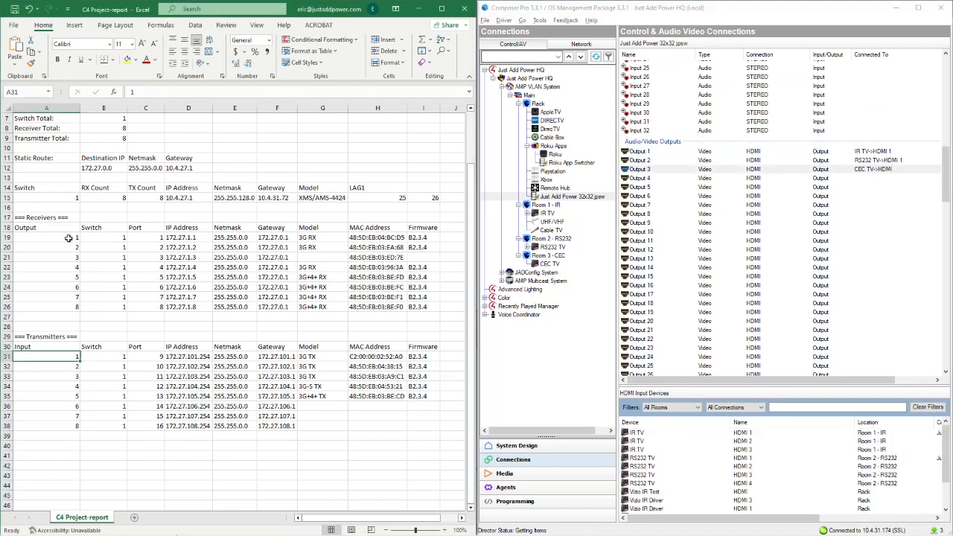
left_click(113, 239)
left_click(154, 238)
left_click(155, 248)
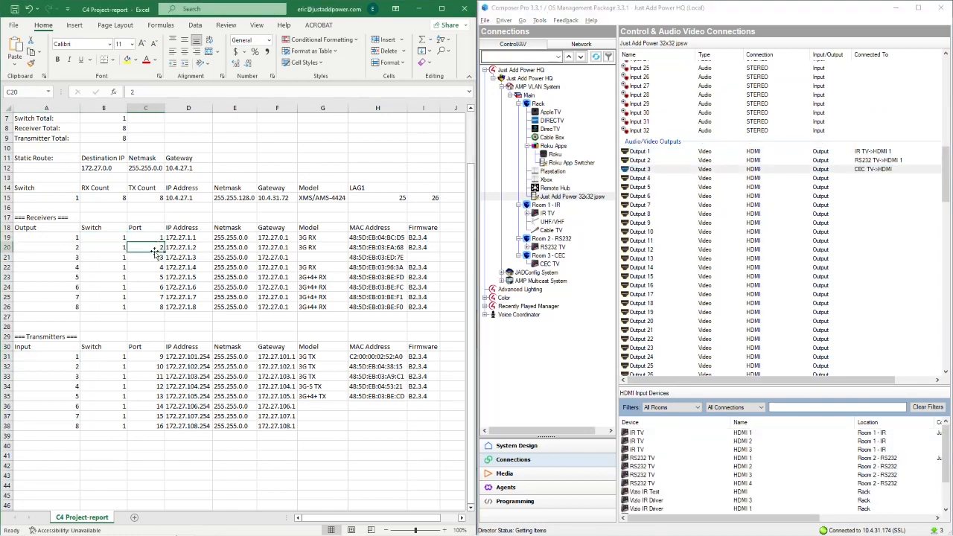
left_click(155, 257)
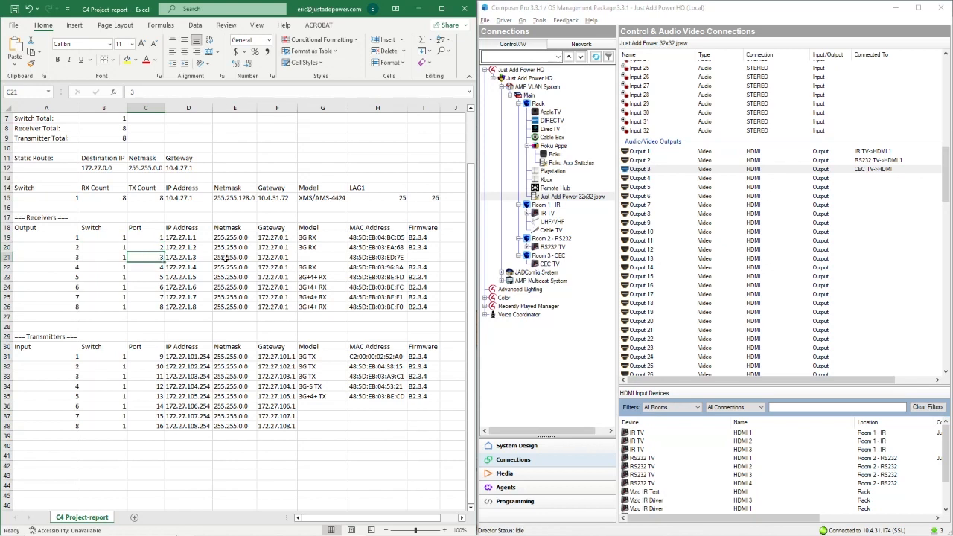
Open the Just Add Power 32x32 jpsw driver's properties in System Design and maximize Composer Pro
left_click(581, 197)
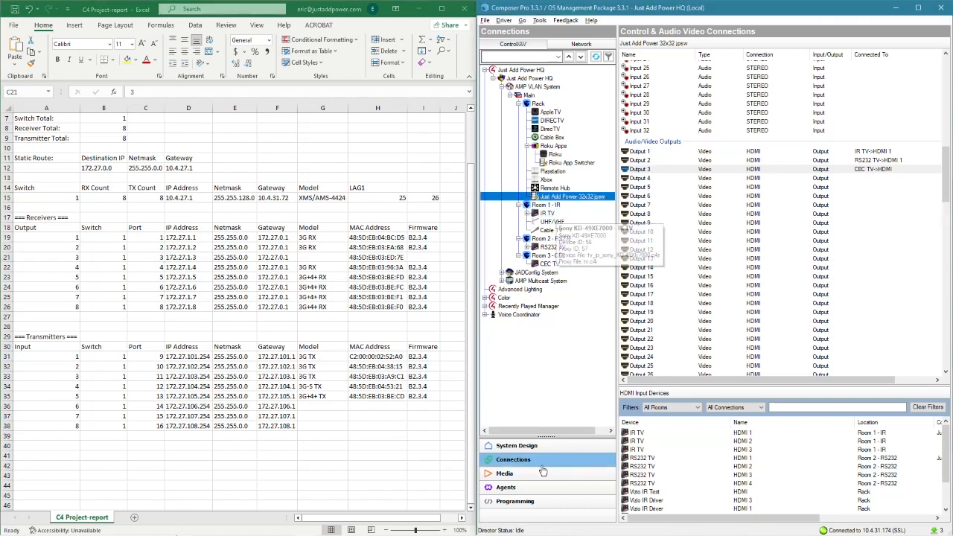
left_click(537, 447)
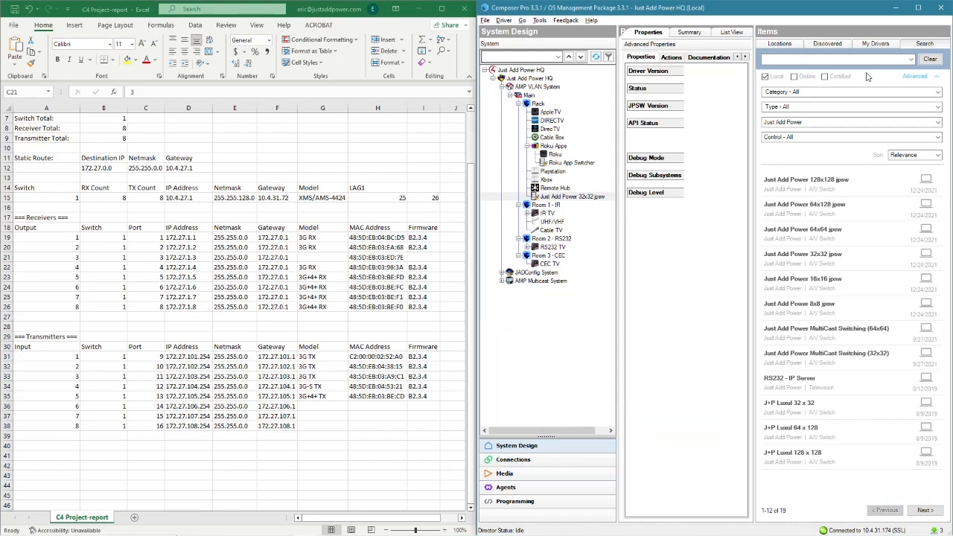
left_click(918, 8)
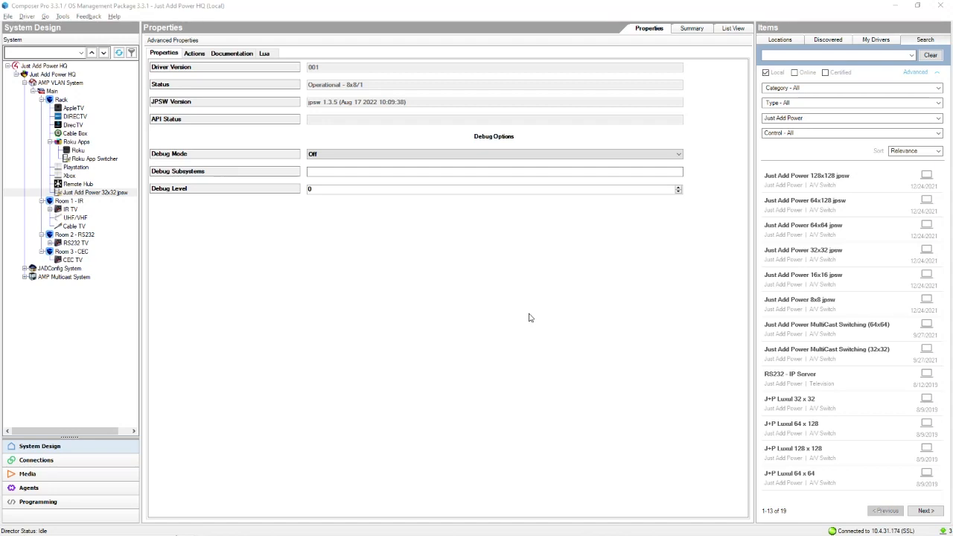
Select the RS232 - IP Server driver and examine the properties and room connections of Room 1 - IR and its IR TV
left_click(780, 383)
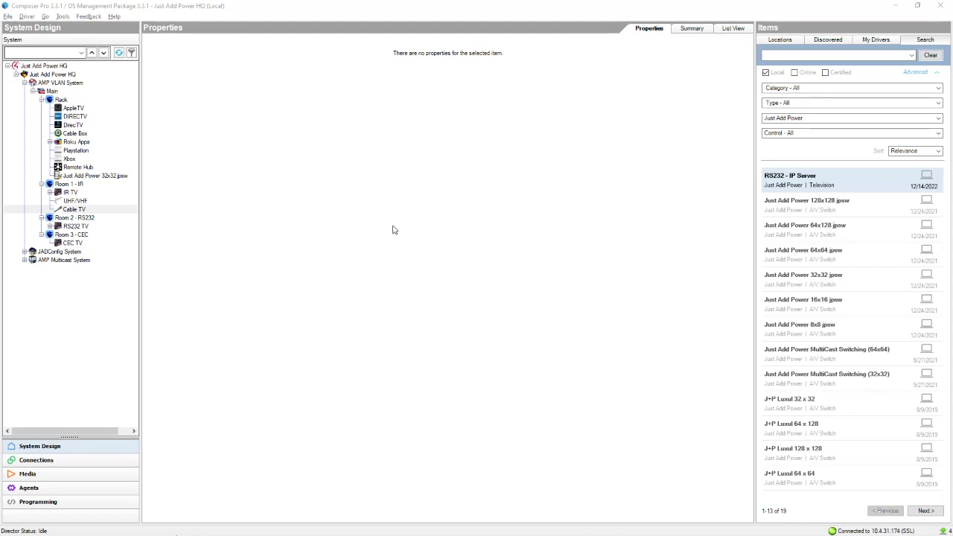
left_click(68, 193)
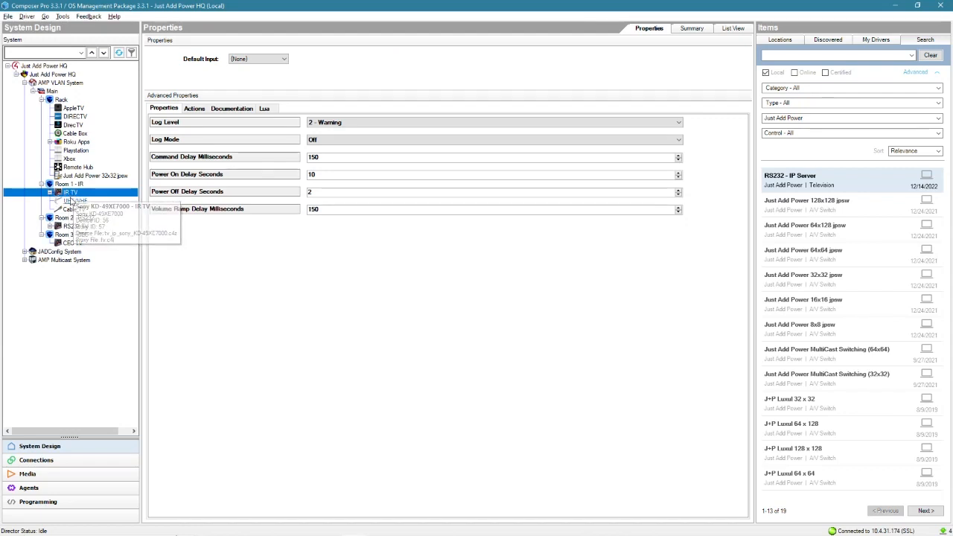
key("Up")
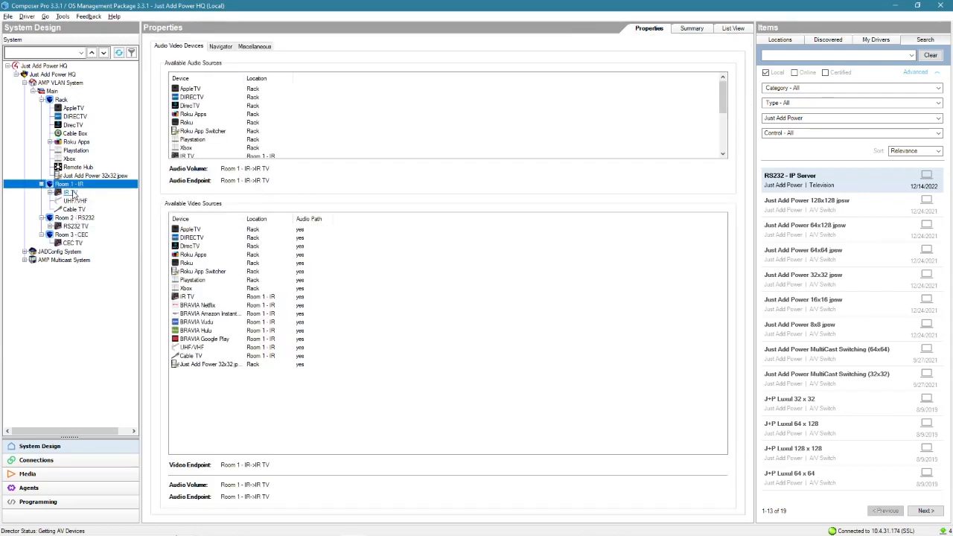
key("Down")
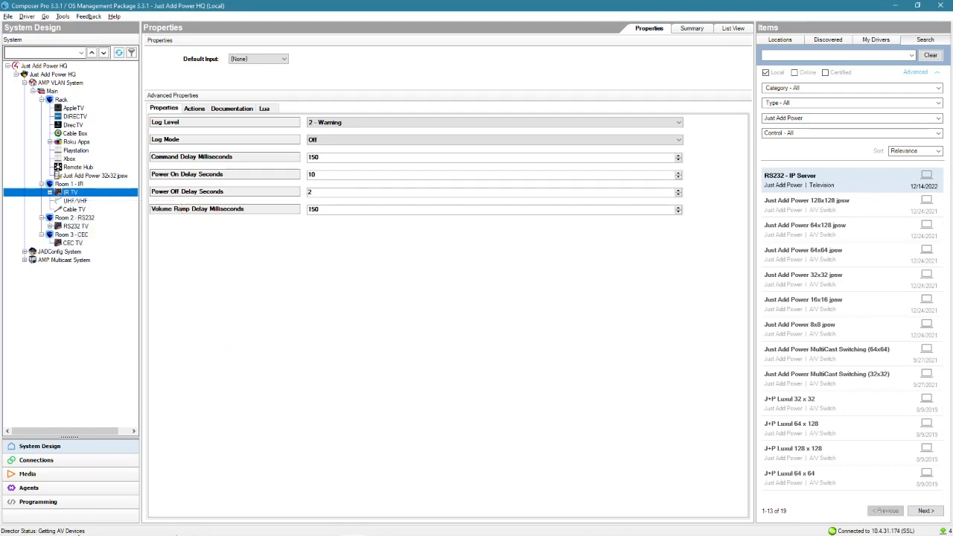
left_click(36, 459)
left_click(68, 182)
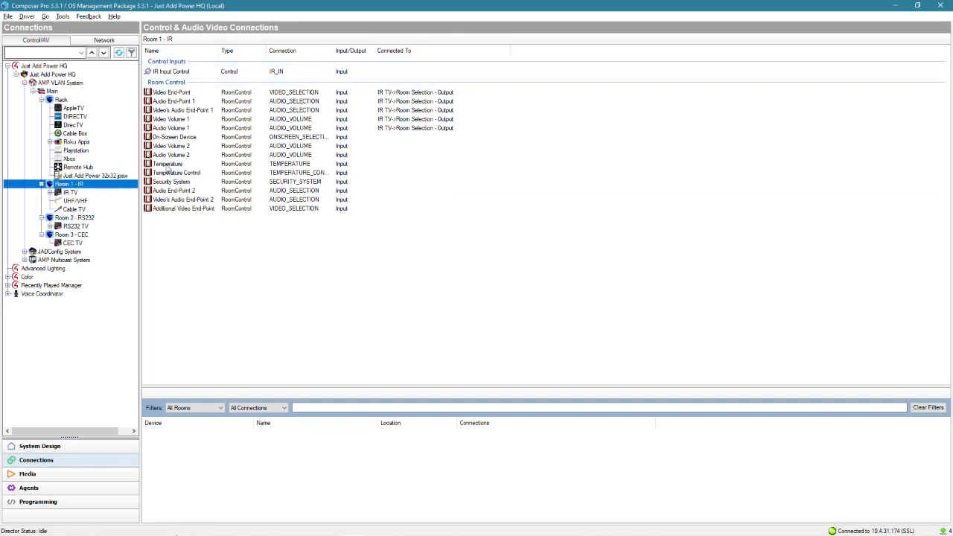
left_click(69, 193)
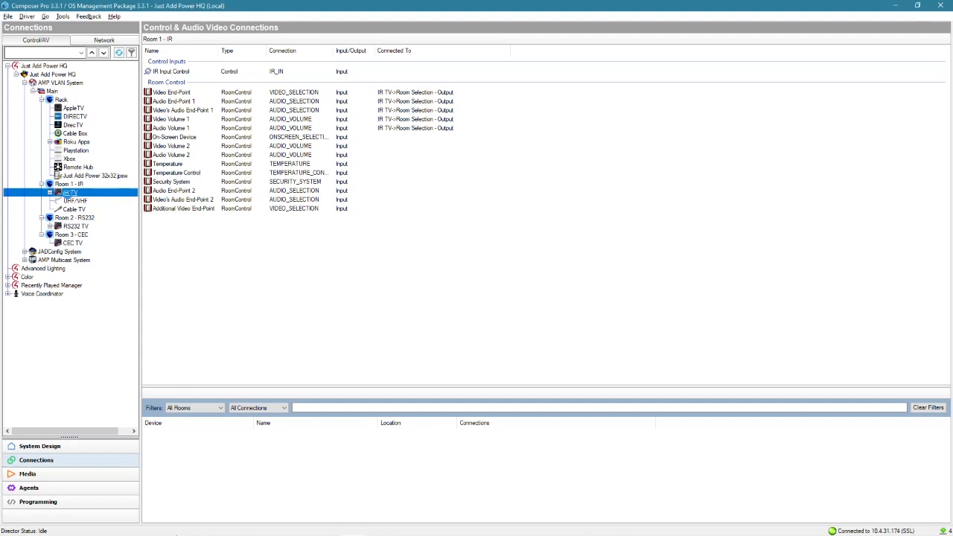
left_click(70, 185)
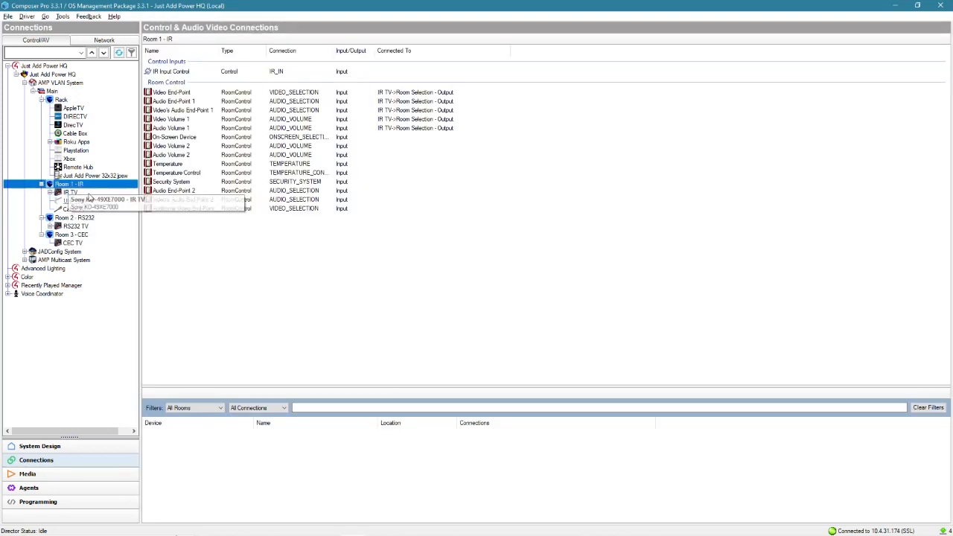
left_click(44, 448)
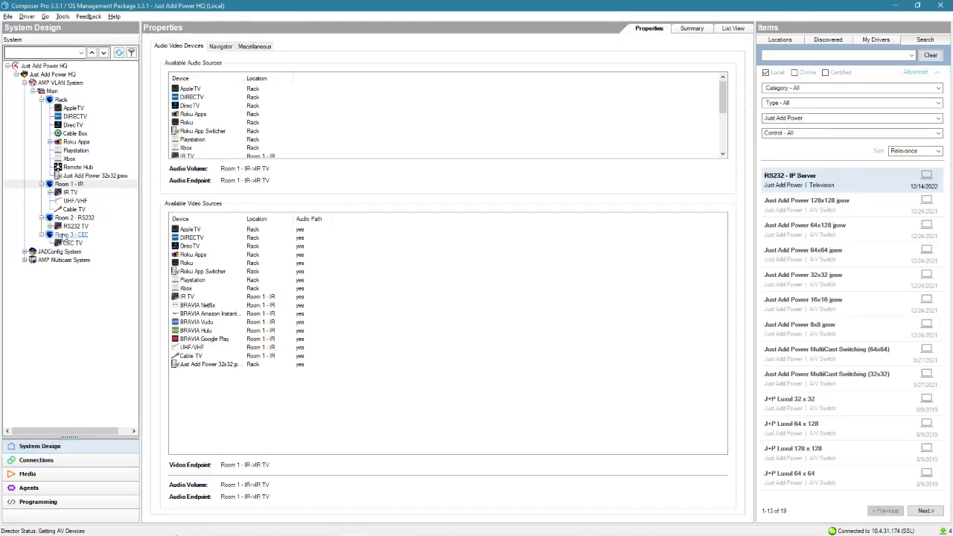
Add the Just Add Power RS232 - IP Server driver to Room 1 - IR and name it J+P IR Driver
left_click(72, 193)
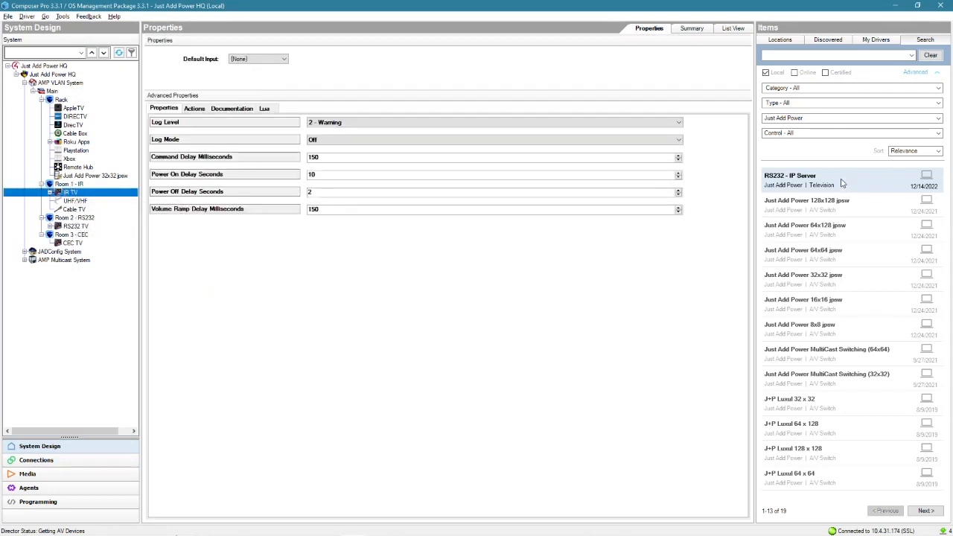
mouse_move(842, 183)
left_click_drag(845, 182, 70, 192)
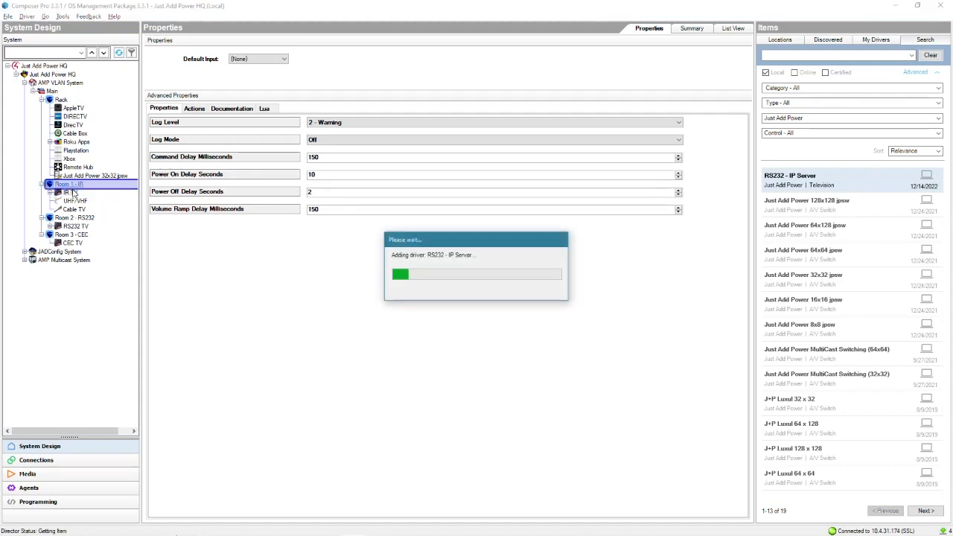
type("J+")
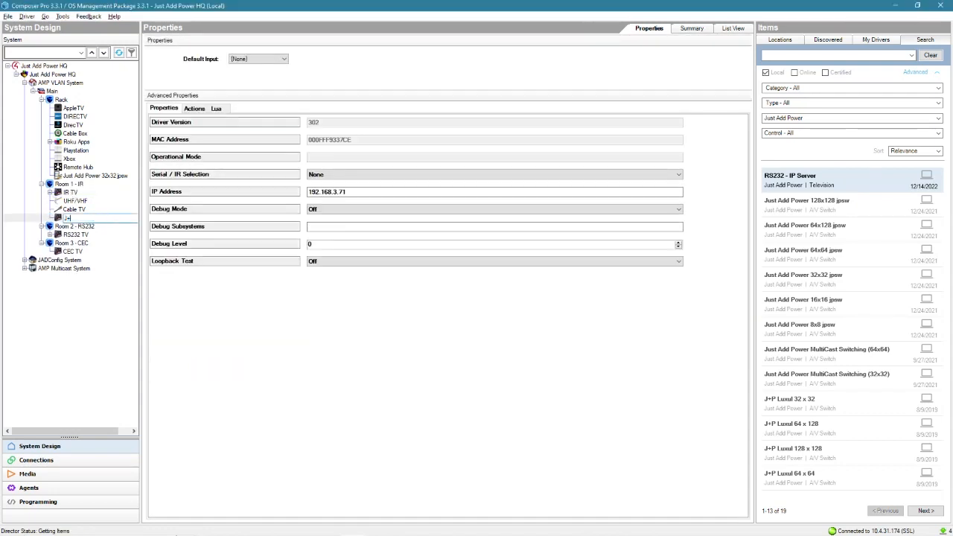
type("P IR Driver")
key("Return")
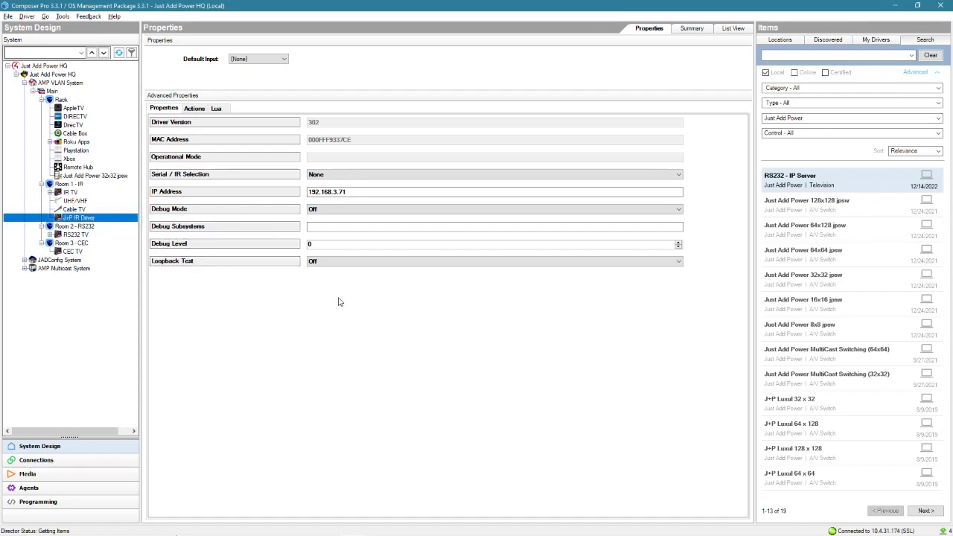
Set the J+P IR Driver's Serial / IR Selection to IRV2 and apply it
left_click(339, 176)
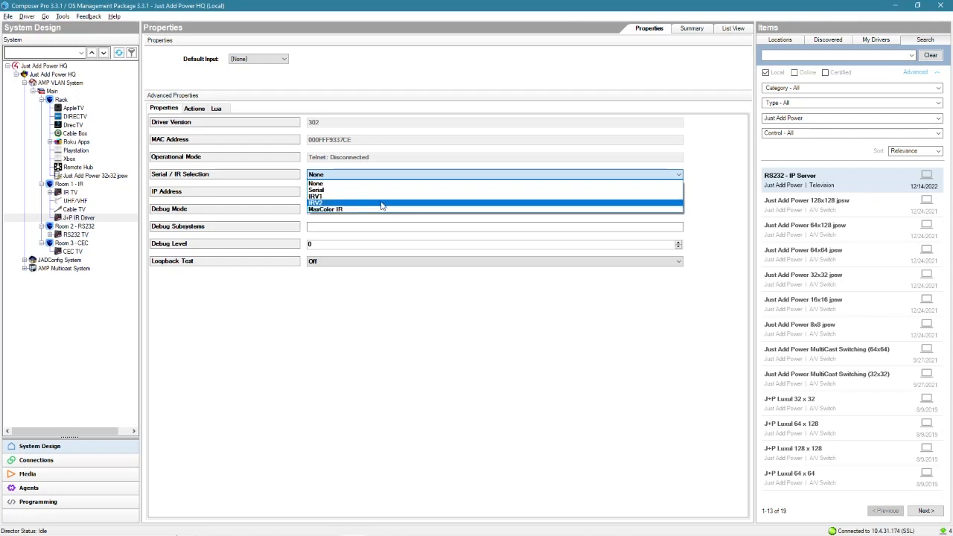
left_click(382, 203)
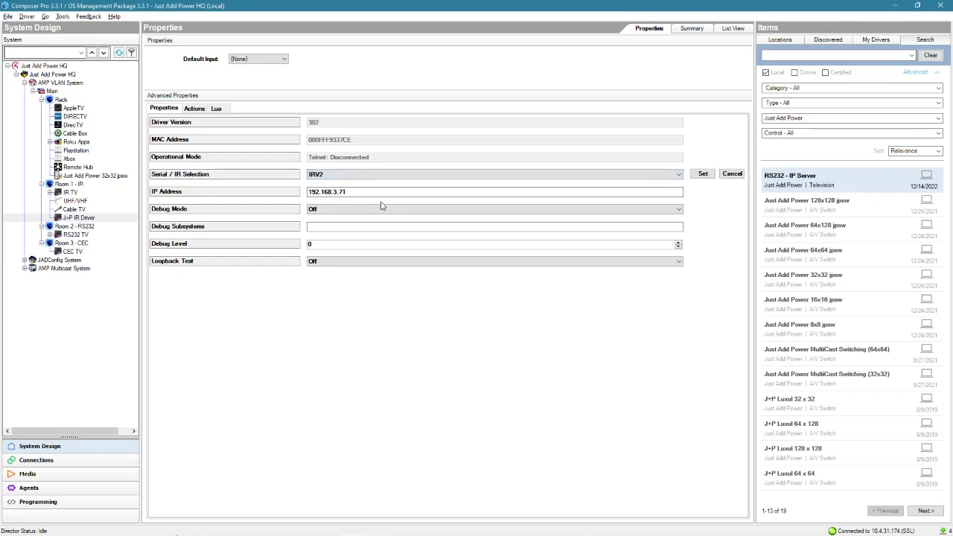
left_click(703, 173)
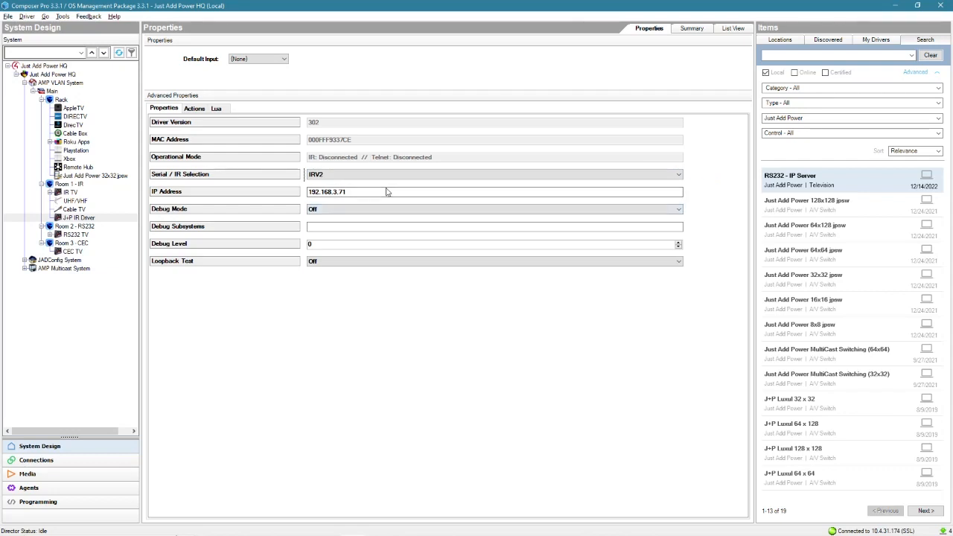
Switch to the C4 Project-report in Excel and copy the IP address of the receiver on output 1
left_click(353, 195)
left_click_drag(353, 195, 268, 199)
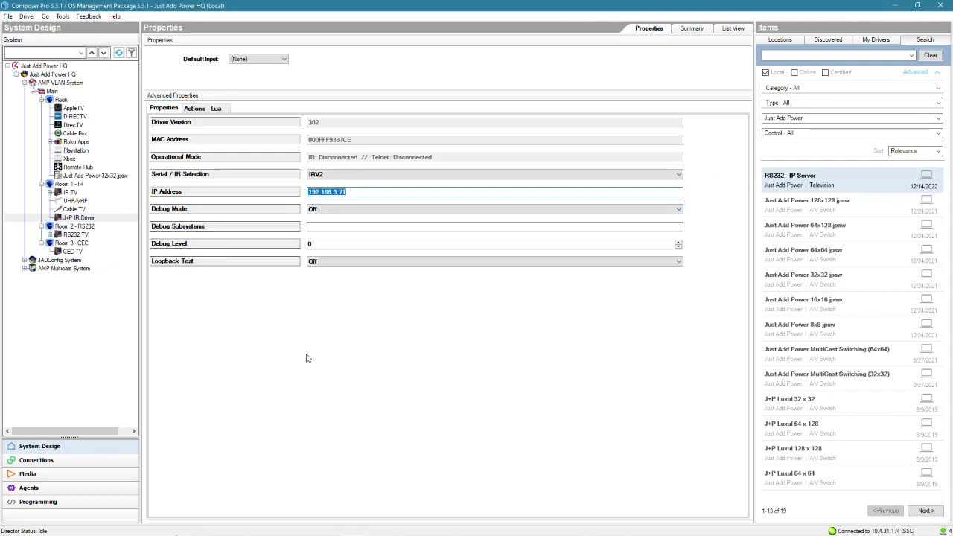
key("alt+Tab")
key("alt+Tab")
key("alt+Tab")
key("alt+Tab")
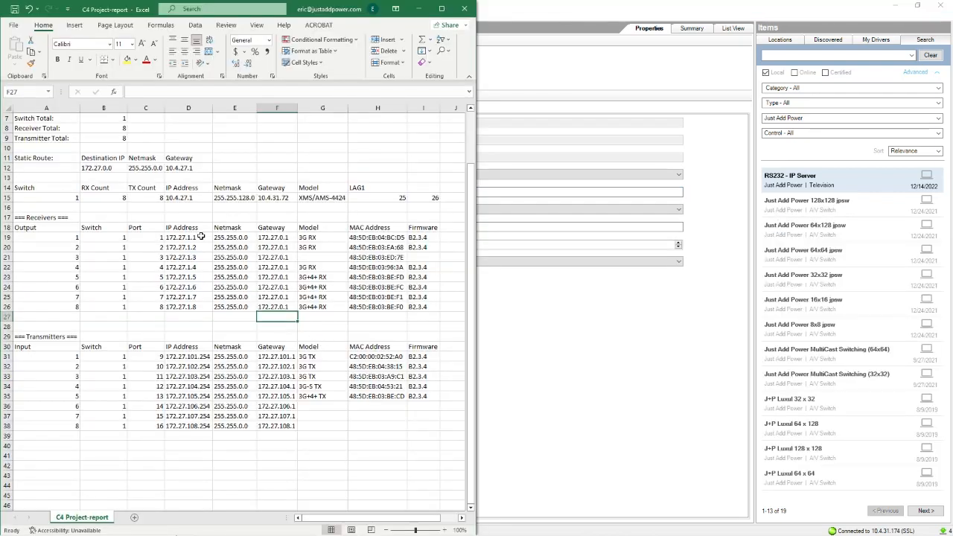
left_click(198, 238)
left_click_drag(56, 238, 430, 236)
left_click(179, 278)
left_click(191, 239)
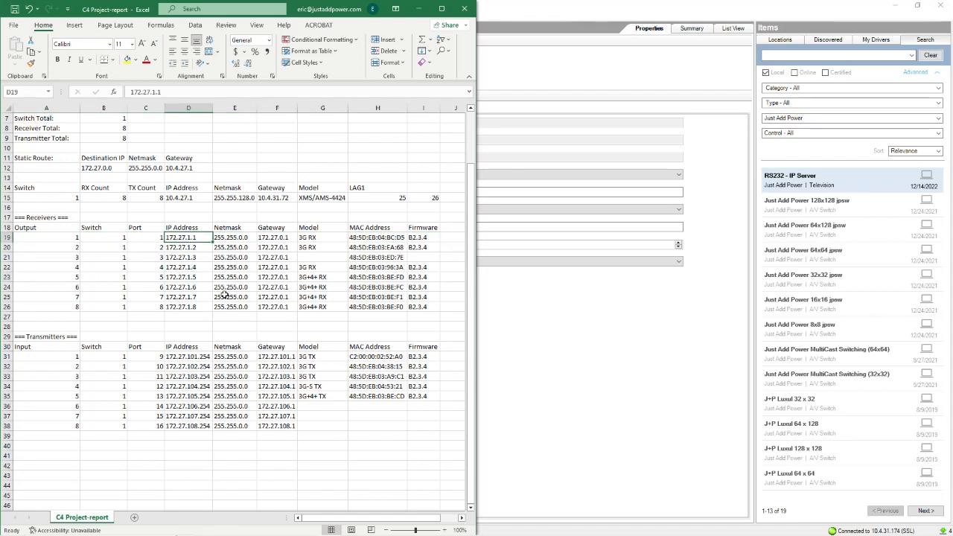
key("ctrl+c")
Back in Composer Pro, set the J+P IR Driver's IP Address to 172.27.1.1 and apply it
left_click(538, 283)
key("ctrl+v")
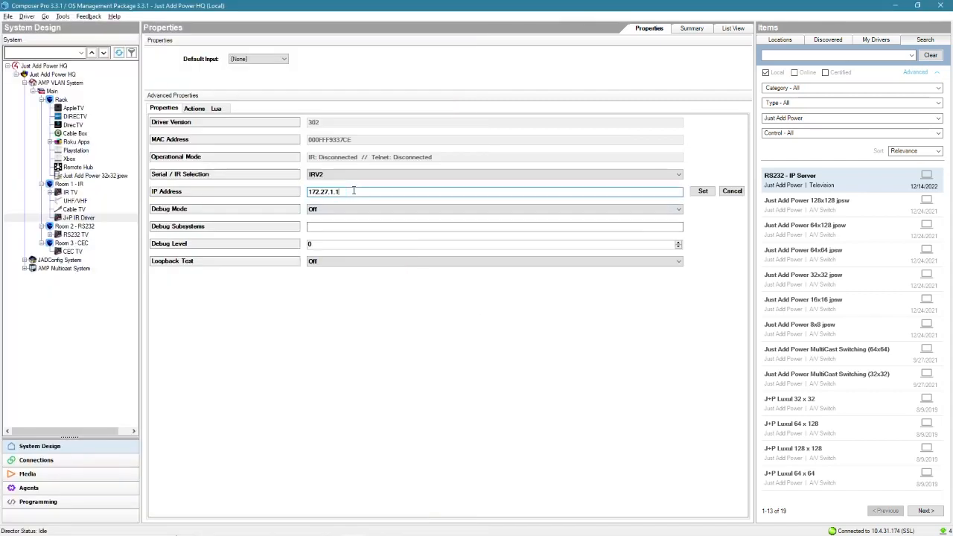
left_click(707, 192)
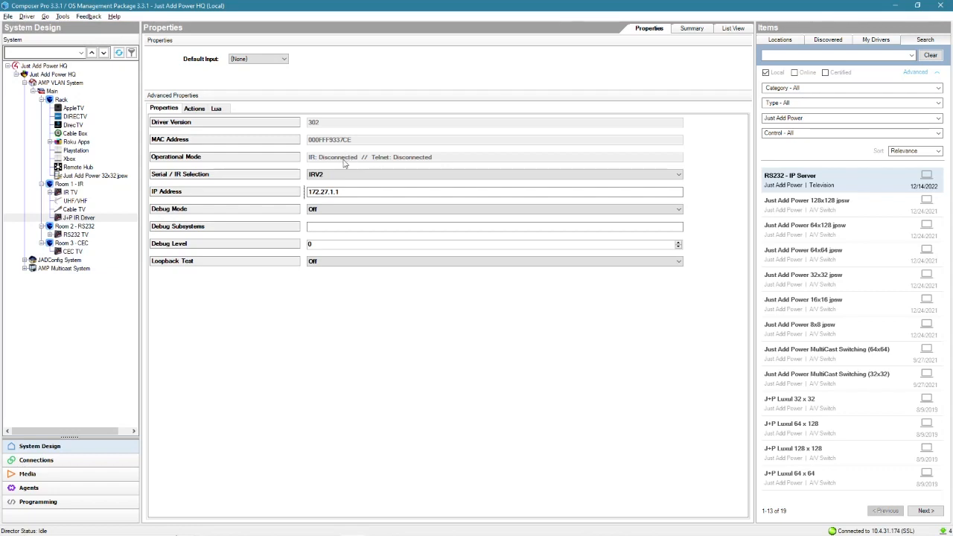
Connect the J+P IR Driver's IR Transmitter output to the IR input of the IR TV in Room 1 - IR
left_click(78, 218)
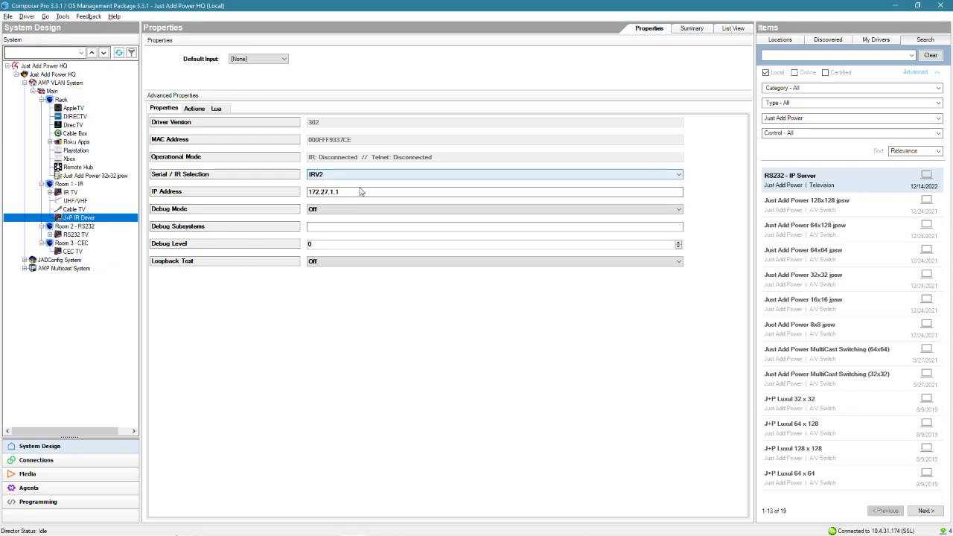
left_click(36, 460)
left_click(81, 217)
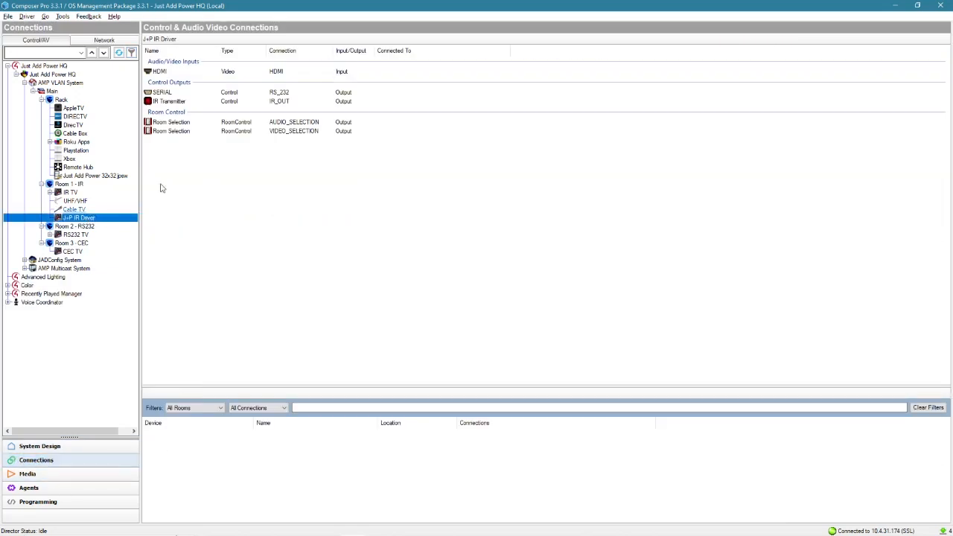
left_click(181, 102)
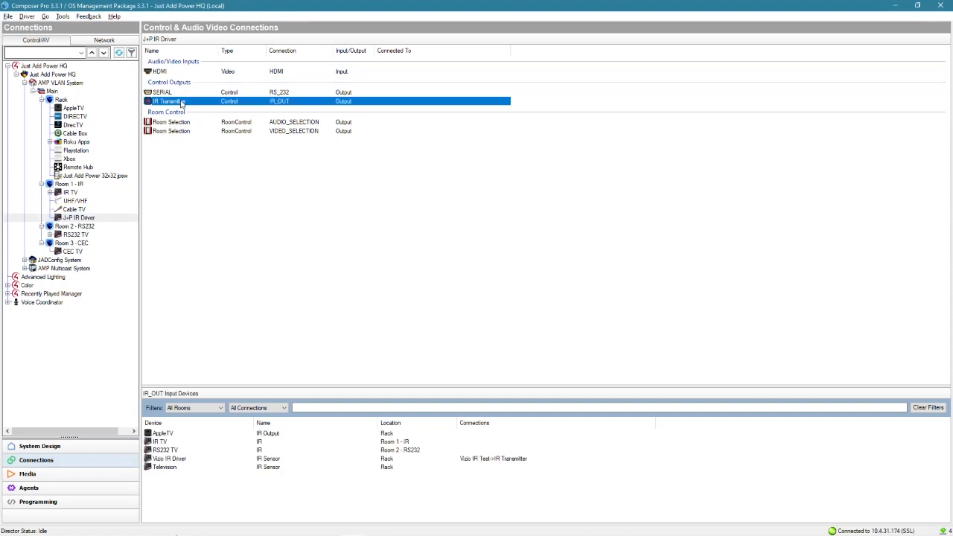
left_click_drag(181, 102, 492, 444)
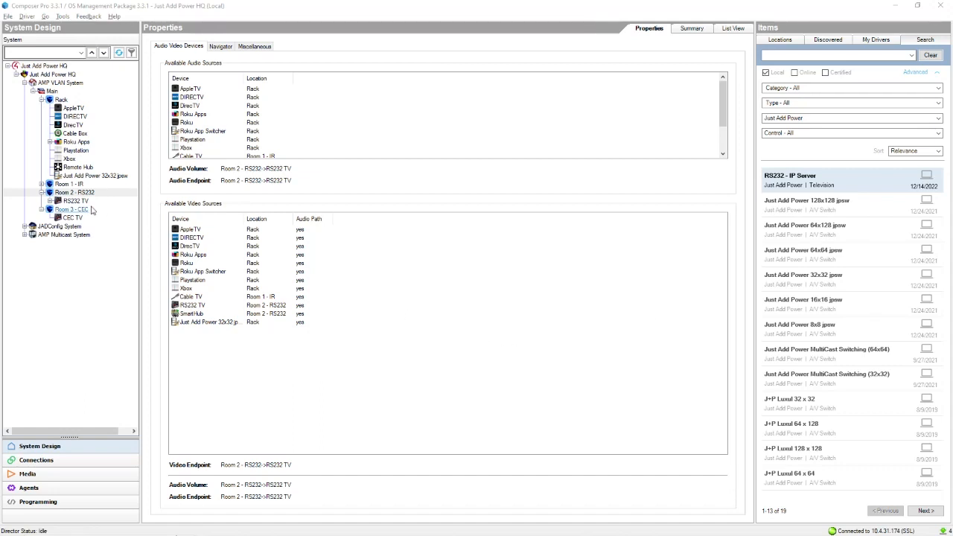
Examine the RS232 TV's properties and connections and the video, audio and volume end-points of Room 2 - RS232
left_click(76, 201)
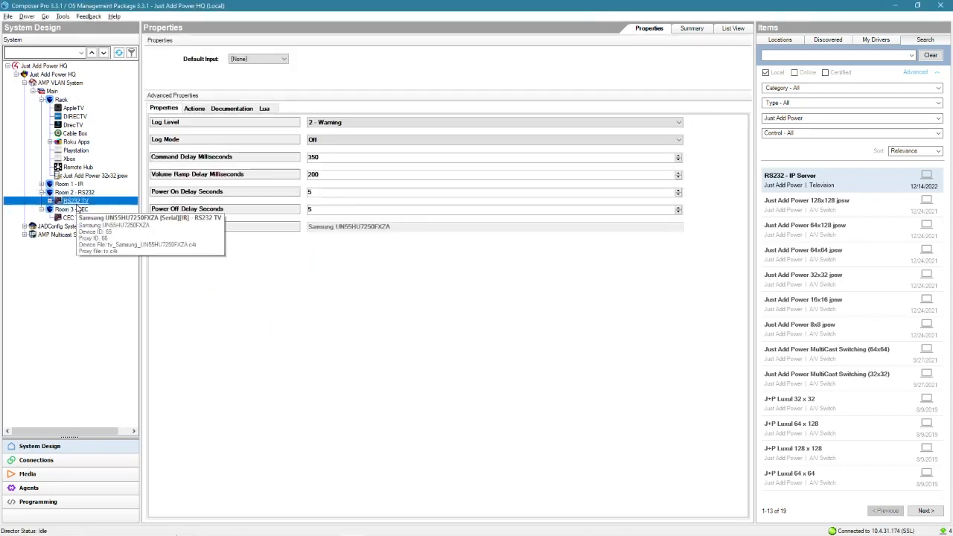
left_click(36, 459)
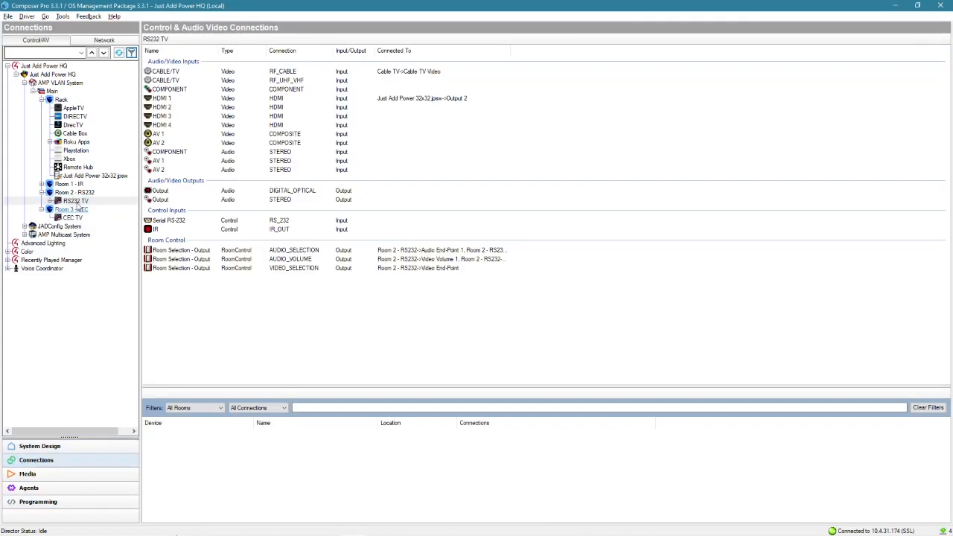
left_click(75, 192)
left_click(425, 94)
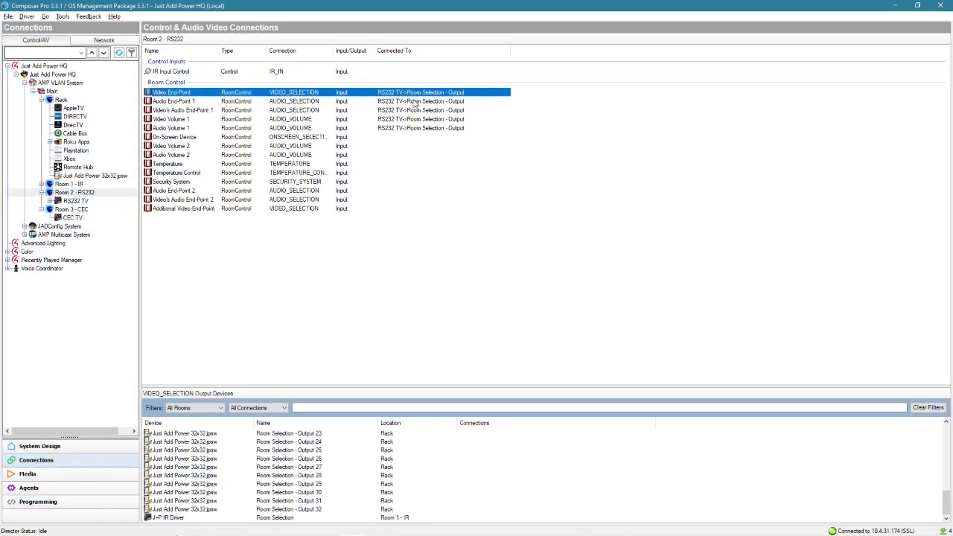
left_click(414, 101)
left_click(415, 110)
left_click(419, 120)
left_click(420, 128)
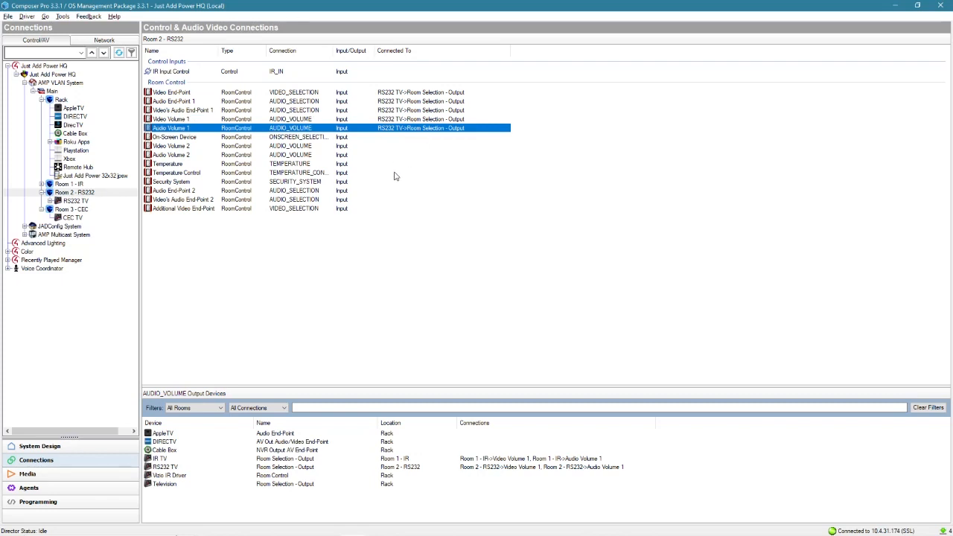
Add the Just Add Power RS232 - IP Server driver to Room 2 - RS232 and name it J+P RS232 Driver
left_click(39, 446)
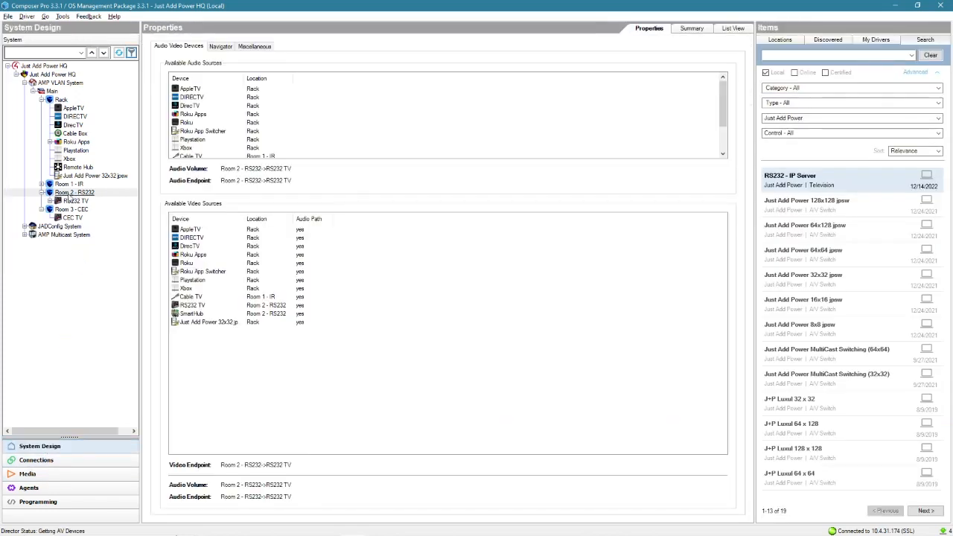
left_click(69, 201)
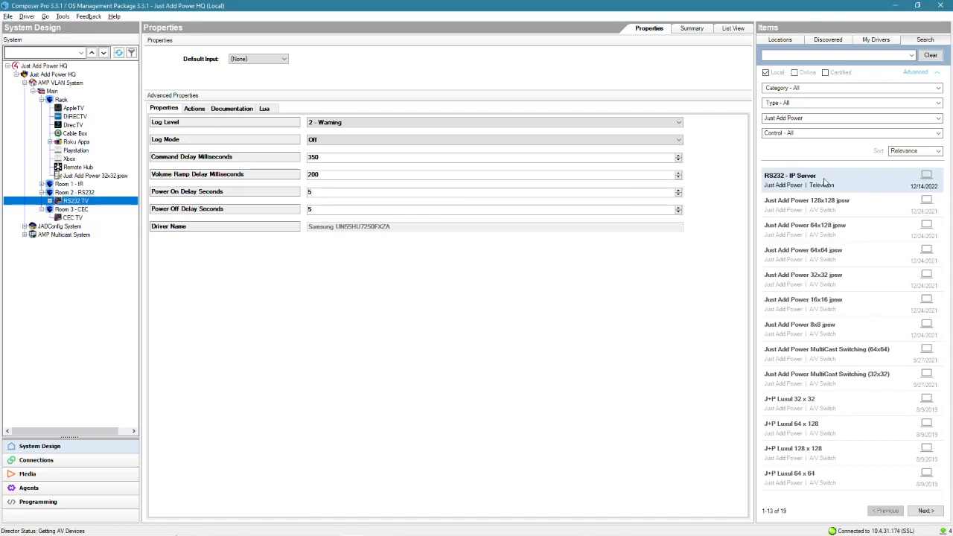
mouse_move(824, 183)
left_click_drag(823, 183, 68, 194)
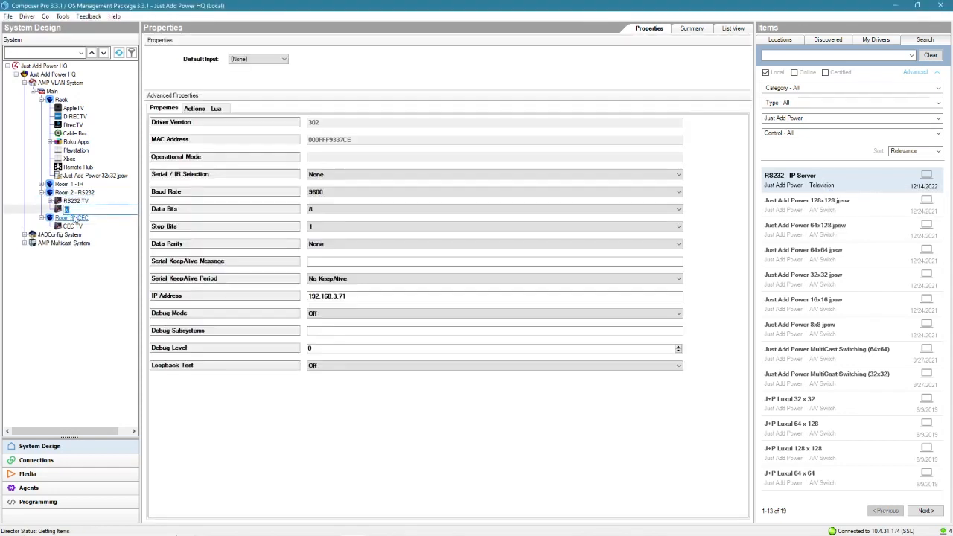
type("J+P ")
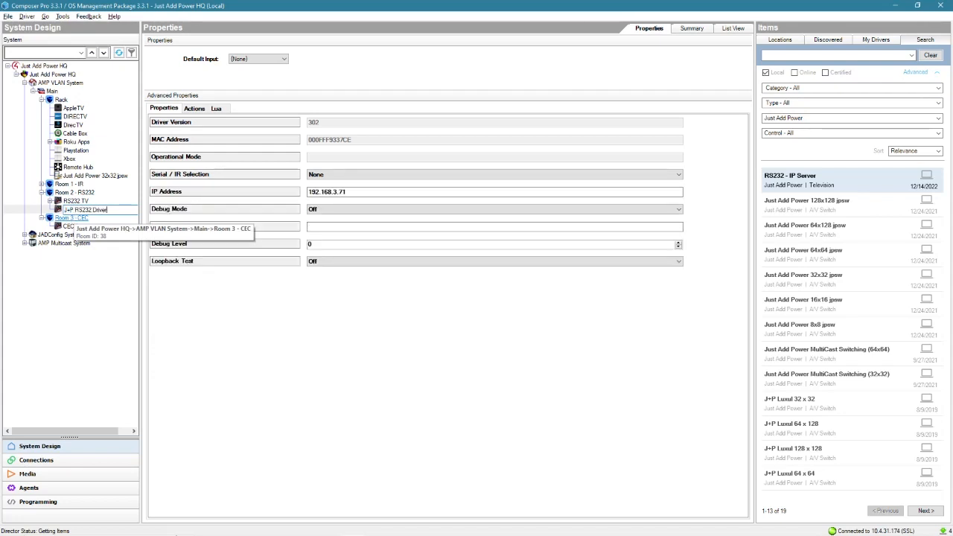
type("RS232 Driver")
key("Return")
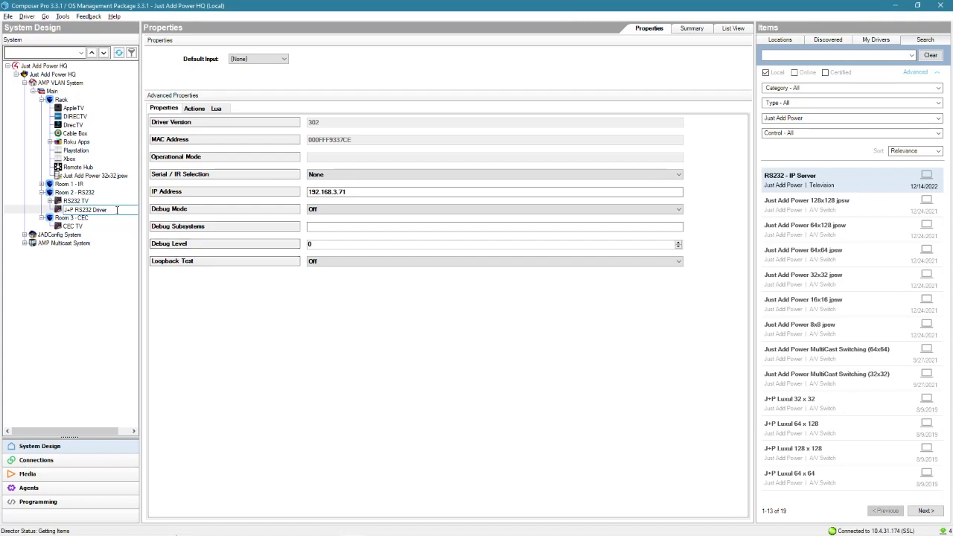
key("Return")
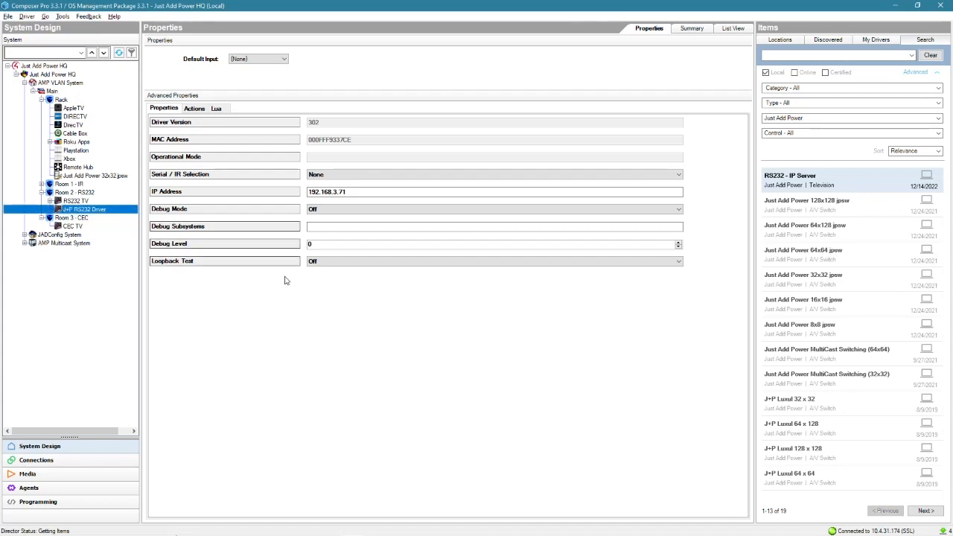
Set the J+P RS232 Driver's Serial / IR Selection to Serial and apply it
left_click(340, 176)
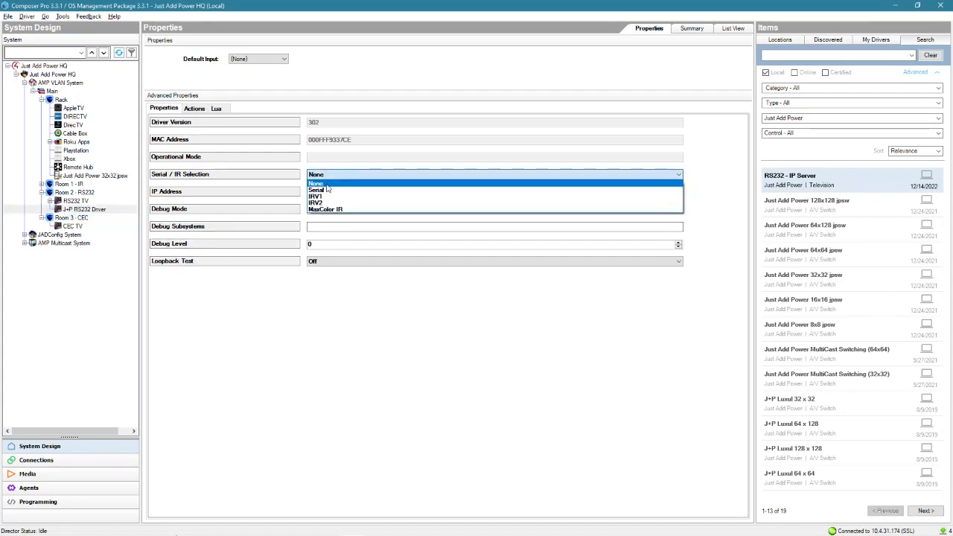
left_click(320, 189)
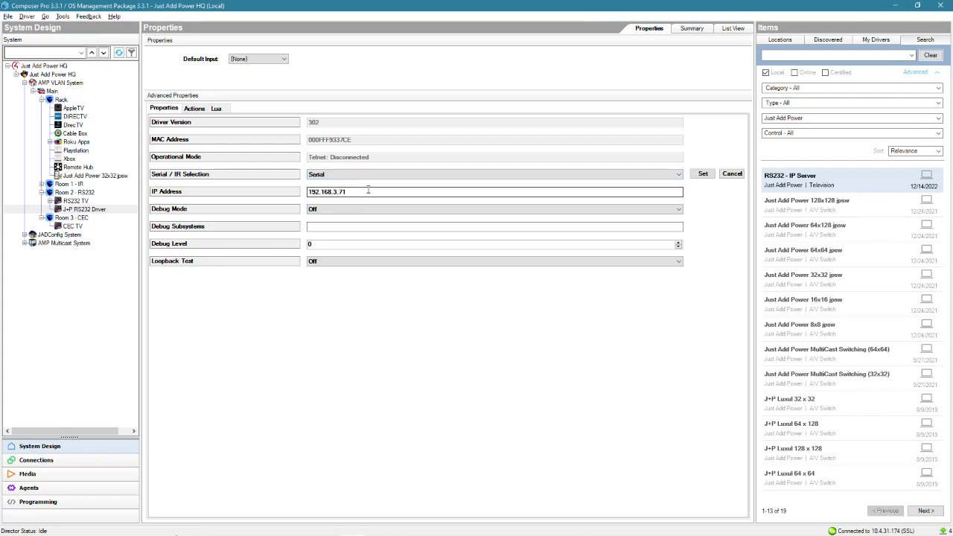
left_click(703, 174)
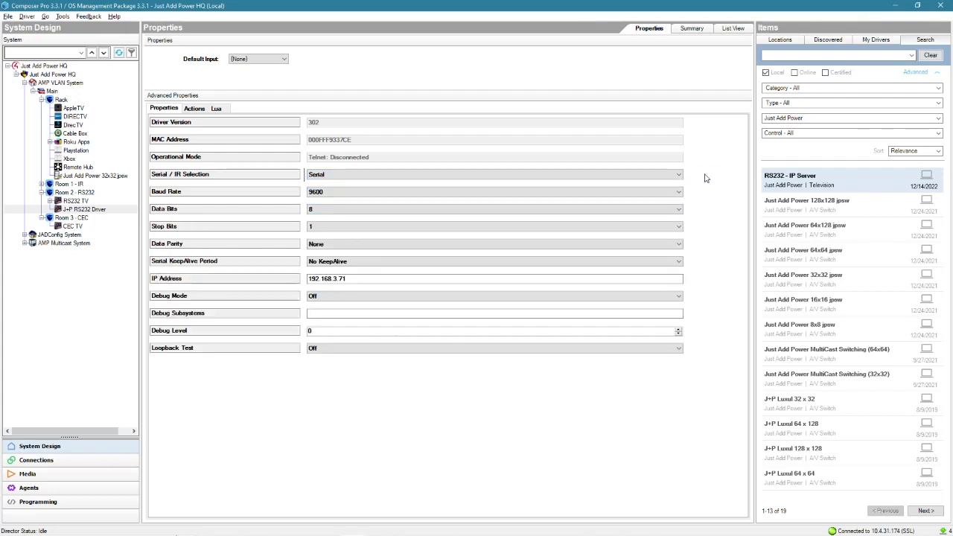
Review the Baud Rate and Serial KeepAlive Period options of the J+P RS232 Driver
left_click(366, 194)
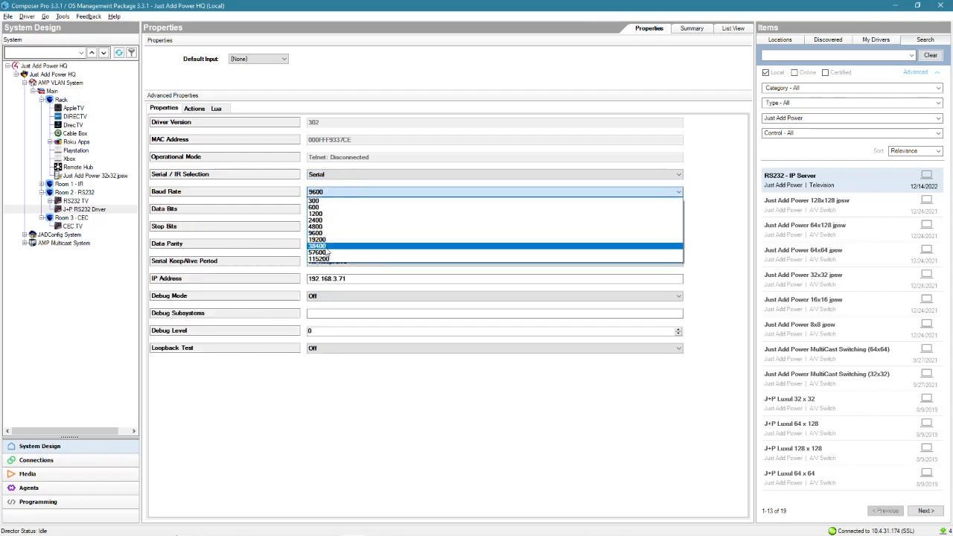
left_click(364, 431)
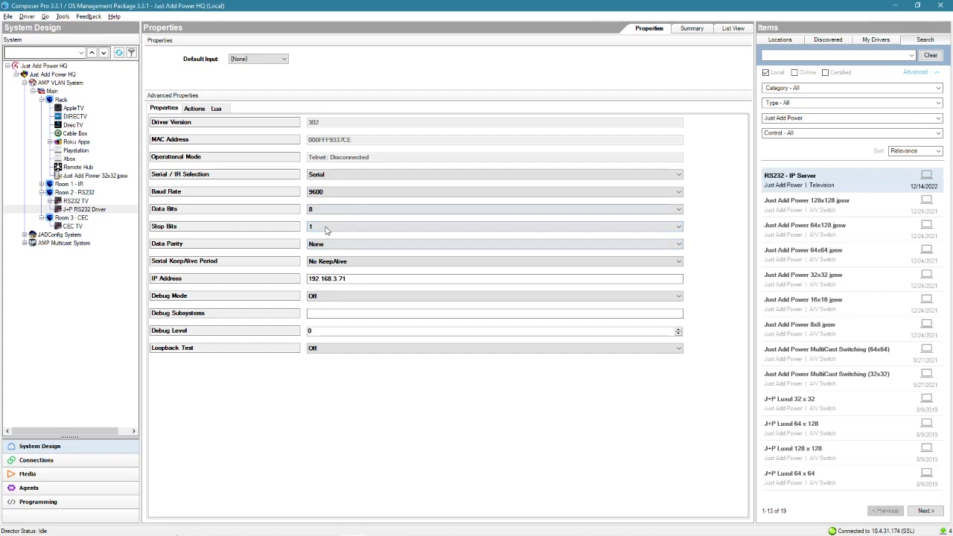
left_click(376, 263)
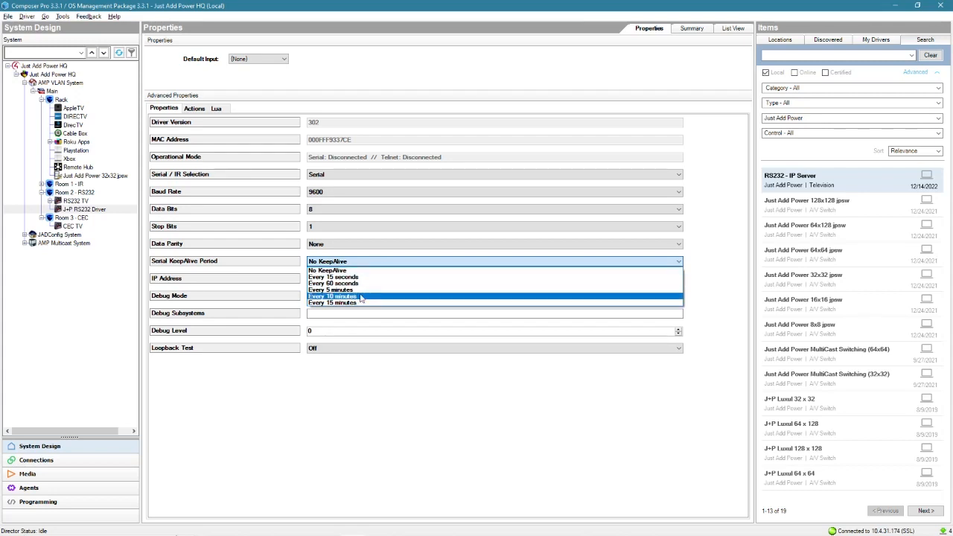
left_click(353, 270)
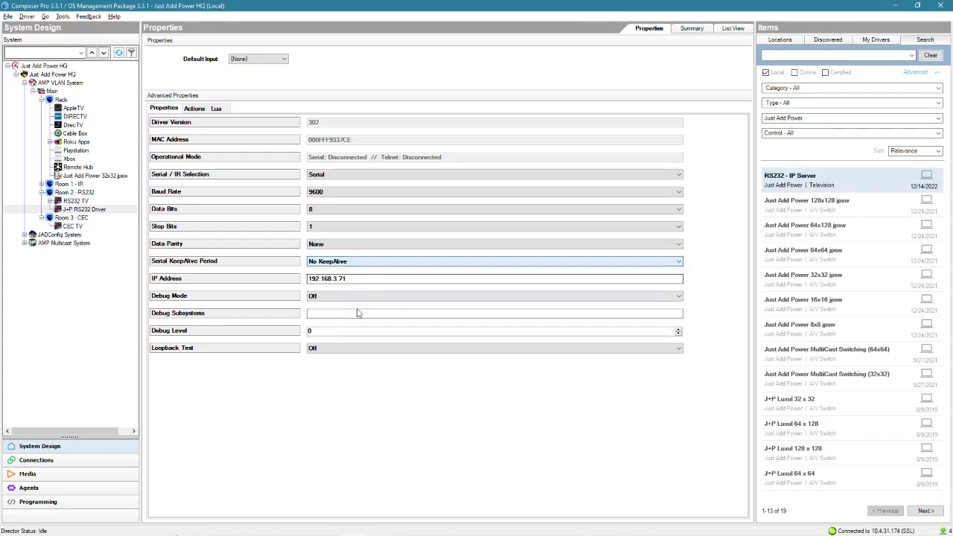
Switch to the C4 Project-report in Excel and copy the IP address of the receiver on output 2
left_click_drag(353, 283, 295, 287)
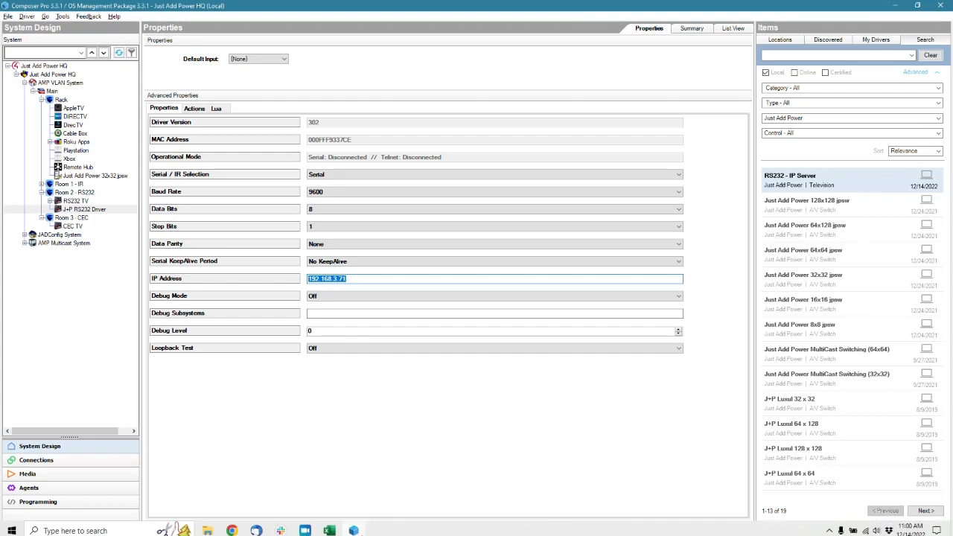
left_click(329, 530)
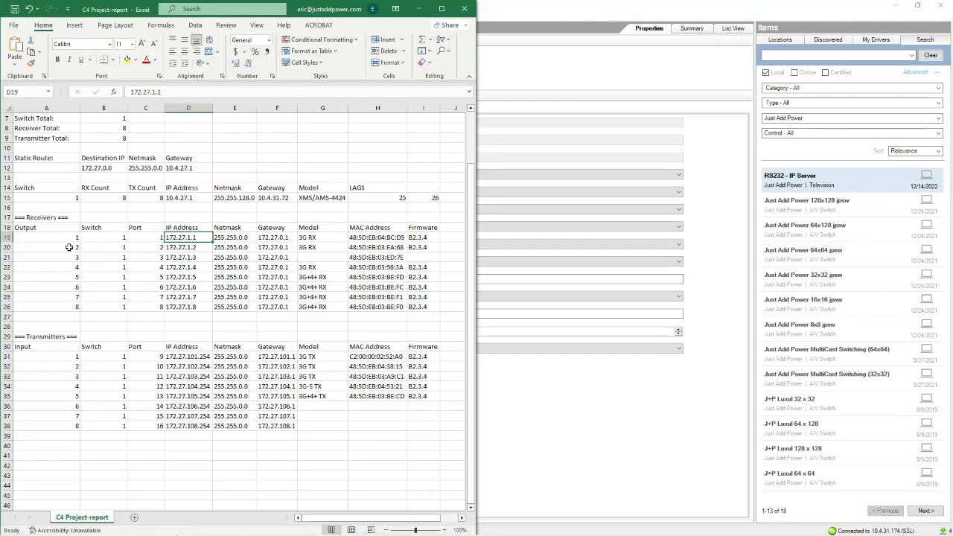
left_click_drag(69, 247, 419, 253)
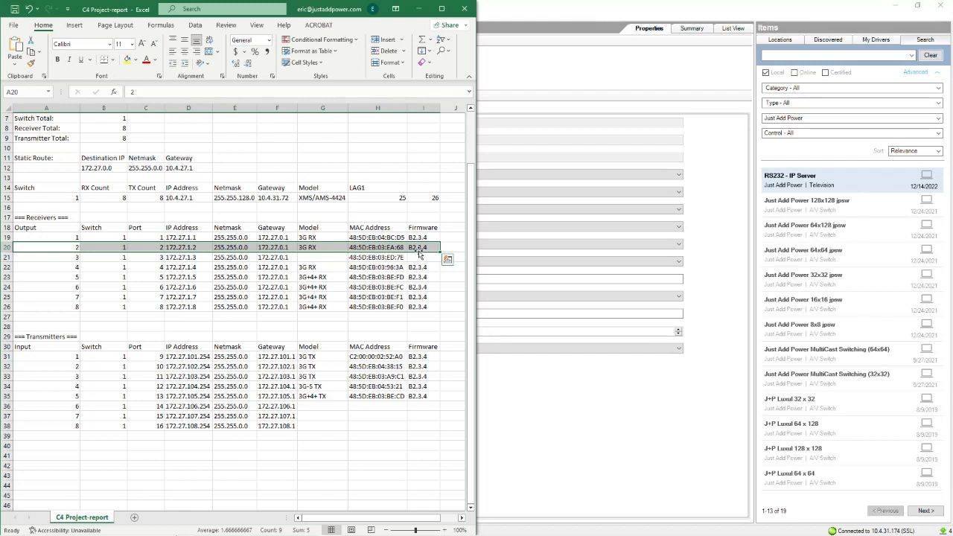
left_click(185, 249)
key("ctrl+c")
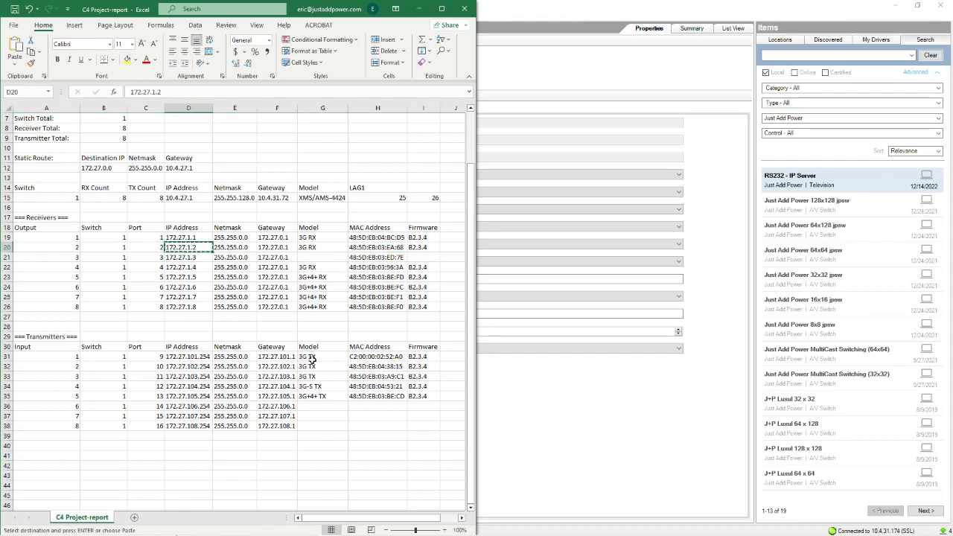
Back in Composer Pro, set the J+P RS232 Driver's IP Address to 172.27.1.2 and apply it
left_click(573, 420)
left_click(354, 278)
key("ctrl+v")
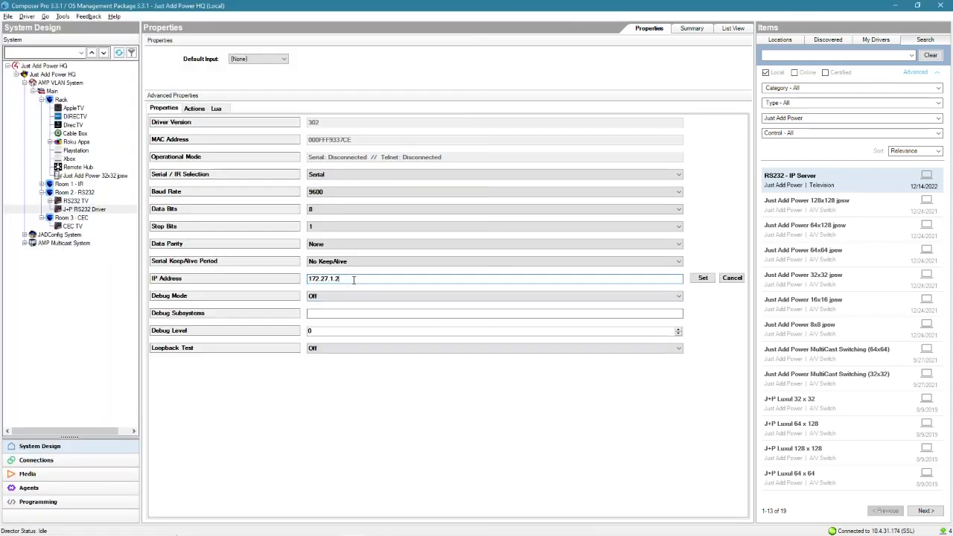
left_click(699, 282)
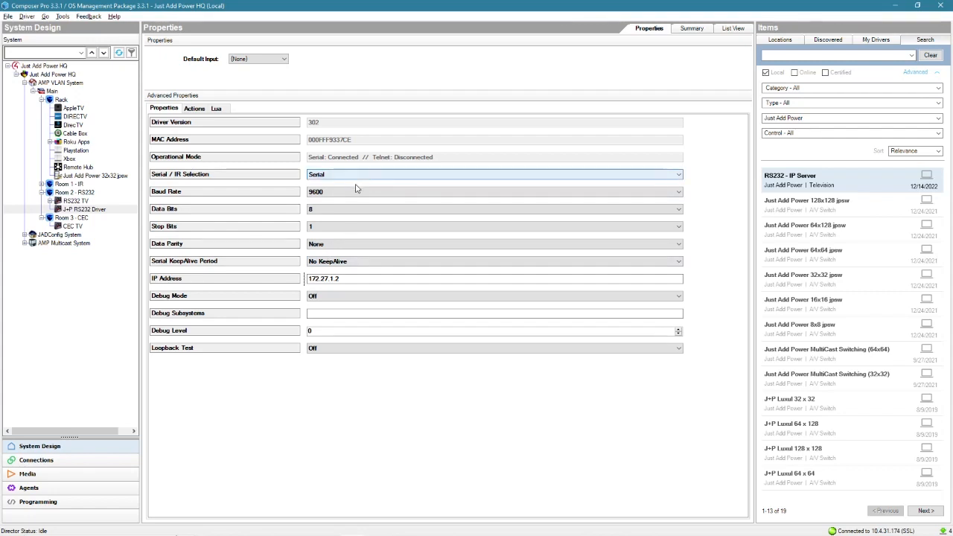
In the control connections, bind the J+P RS232 Driver's SERIAL output to the RS232 TV's Serial RS-232 input
left_click(88, 211)
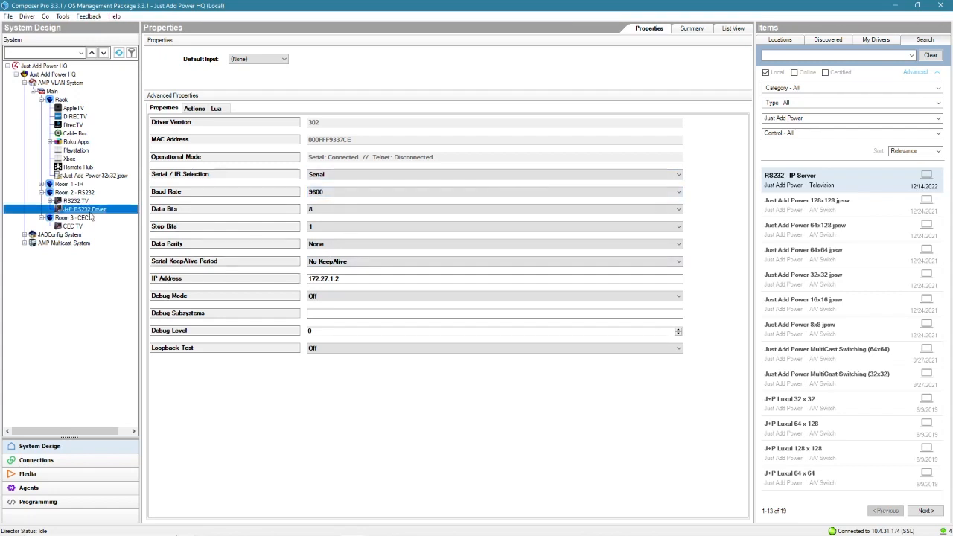
left_click(60, 463)
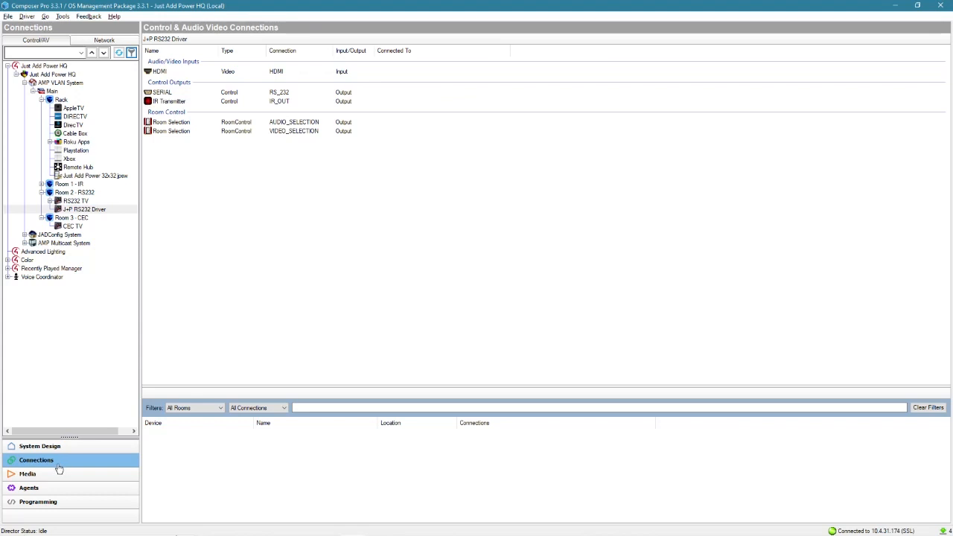
left_click(87, 210)
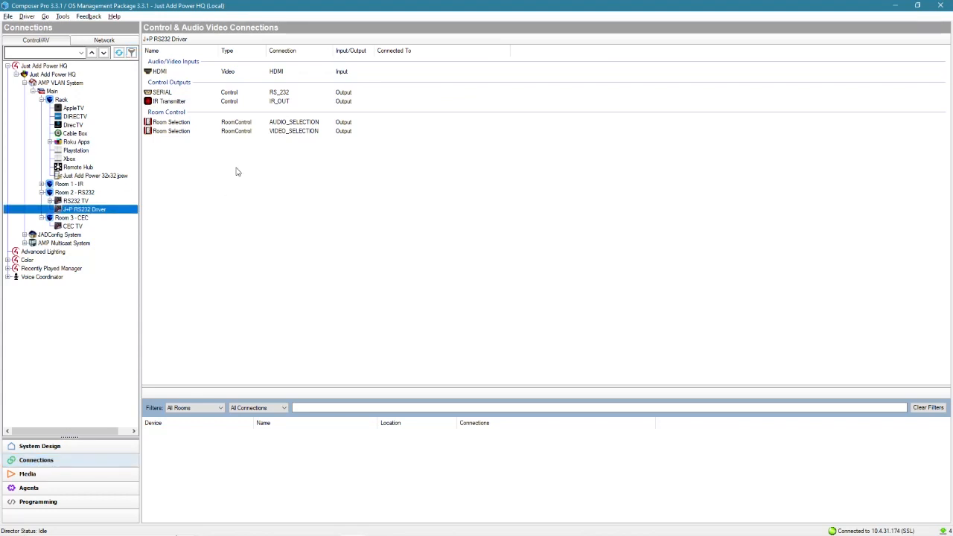
left_click(167, 93)
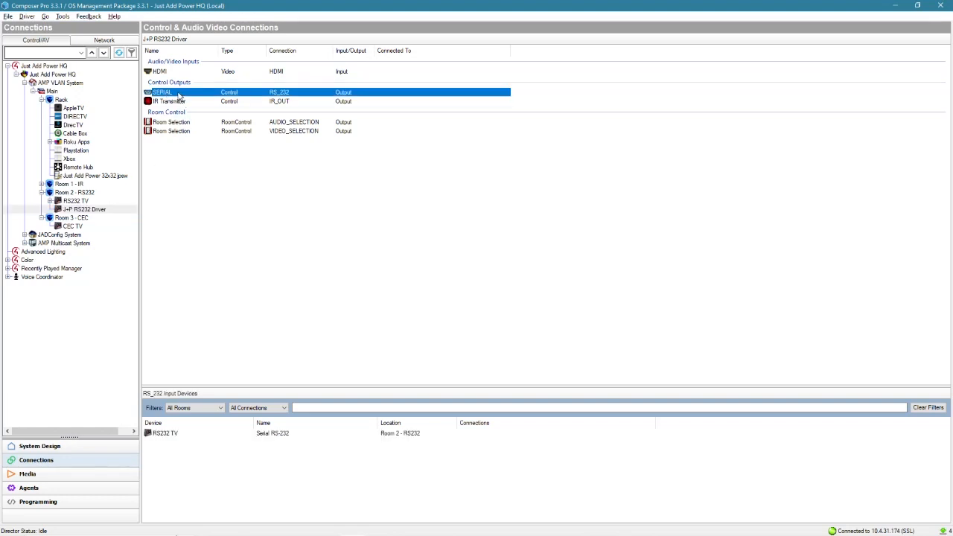
double_click(483, 437)
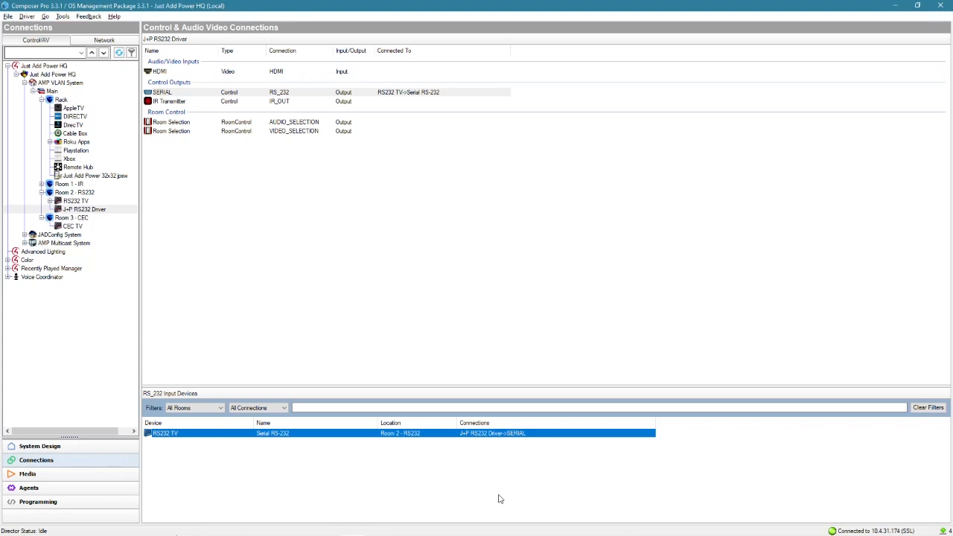
mouse_move(327, 530)
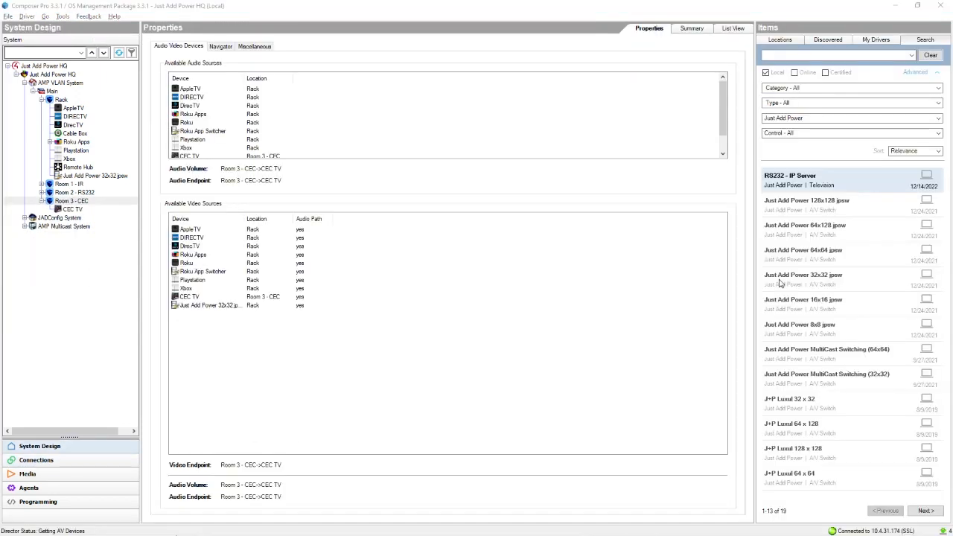
Open the properties of the CEC TV in Room 3 and choose None for its Serial / IR Selection
mouse_move(780, 283)
mouse_move(788, 259)
left_click(829, 176)
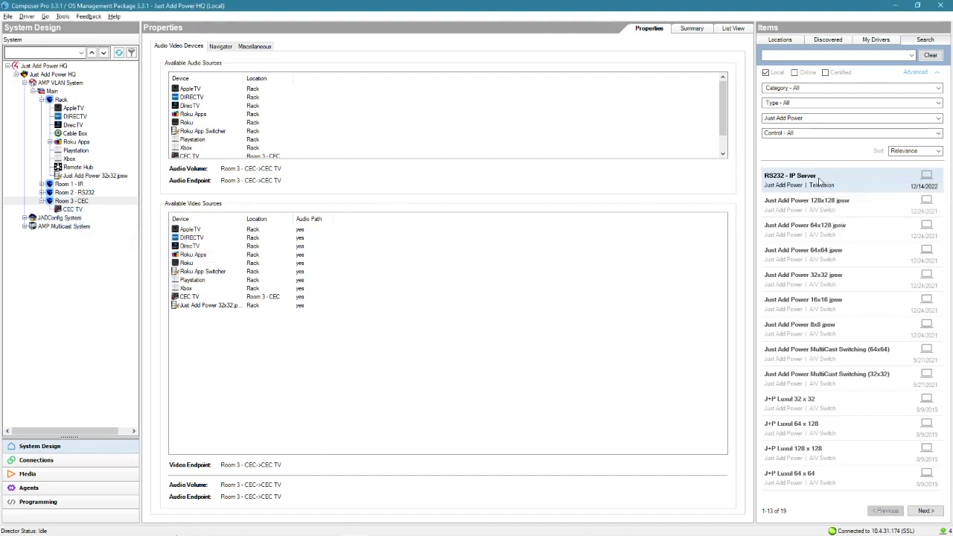
left_click(72, 209)
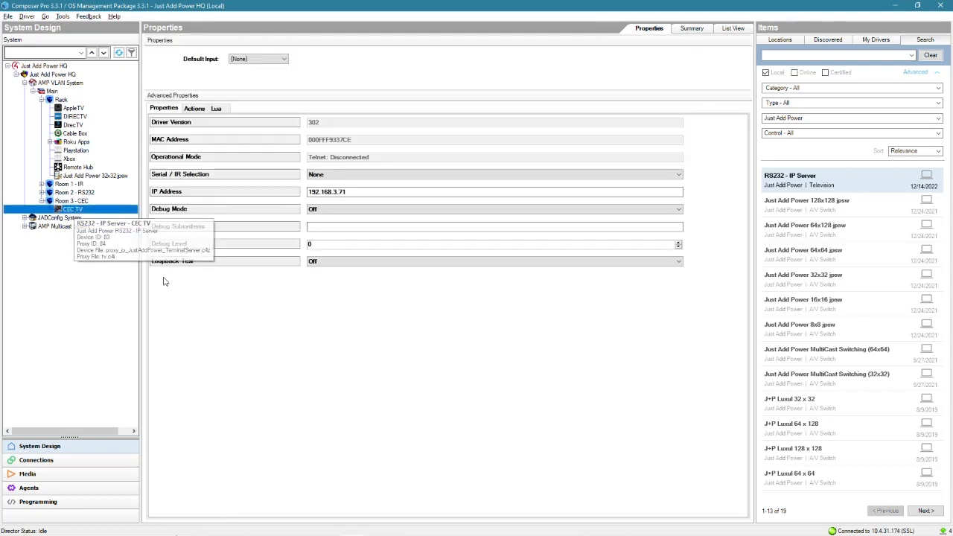
left_click(325, 176)
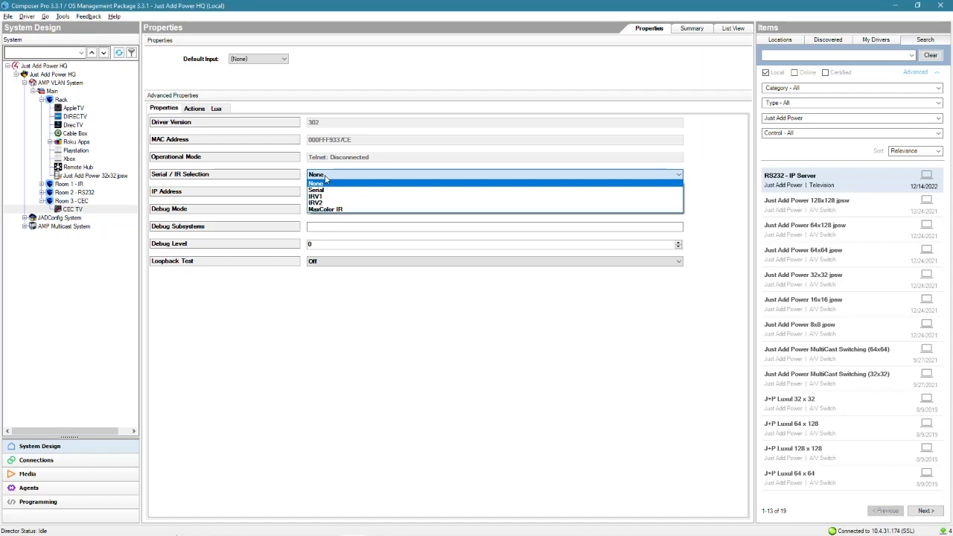
left_click(325, 182)
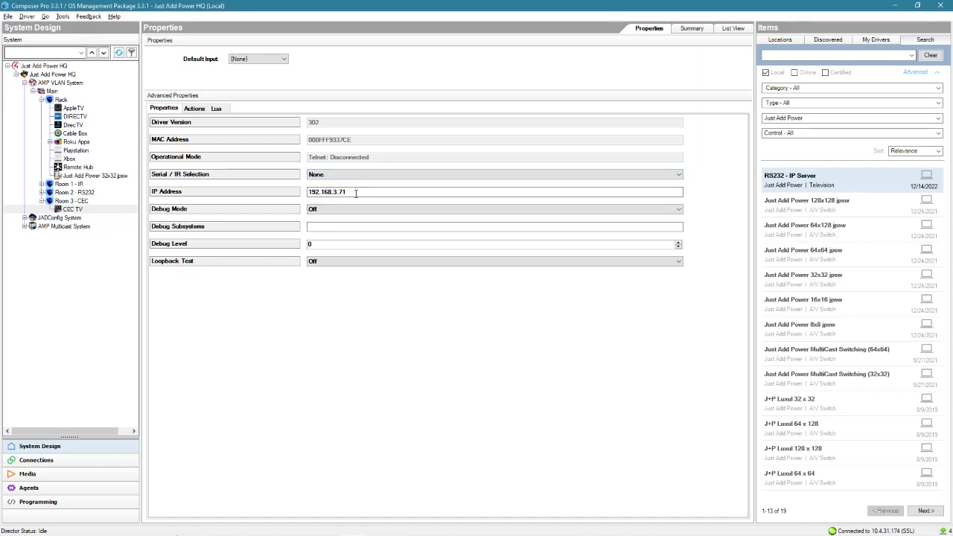
Switch to the C4 Project-report in Excel and copy the IP address of the receiver on output 3
double_click(357, 194)
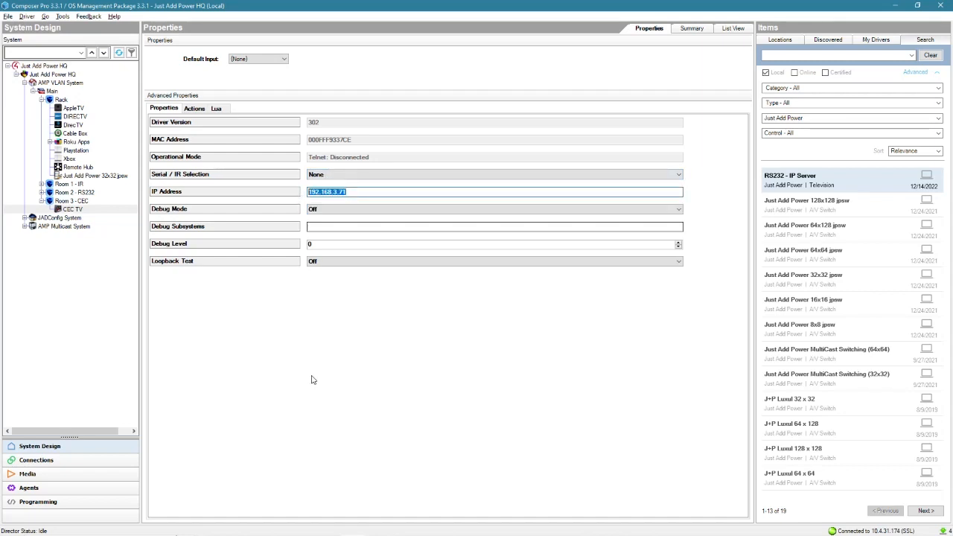
key("alt+Tab")
key("Tab")
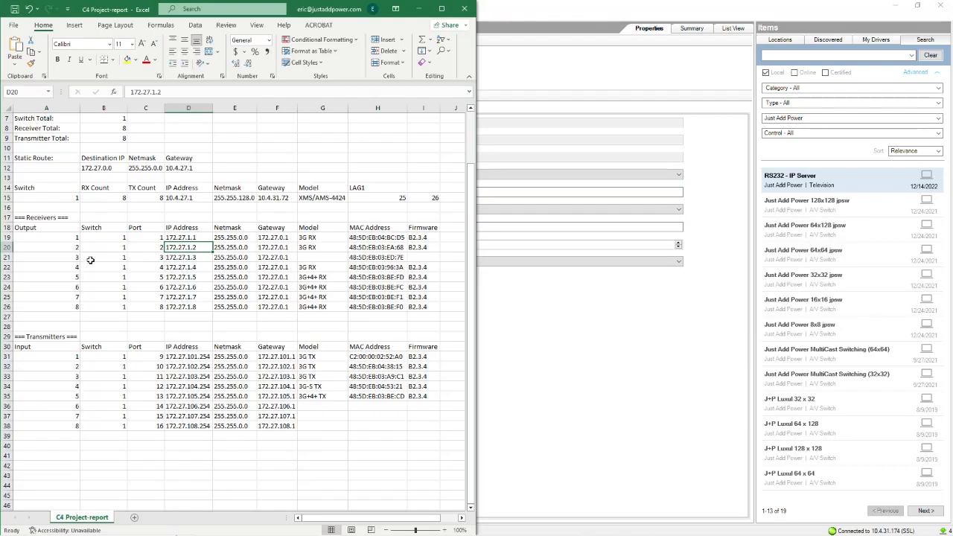
left_click_drag(75, 259, 417, 259)
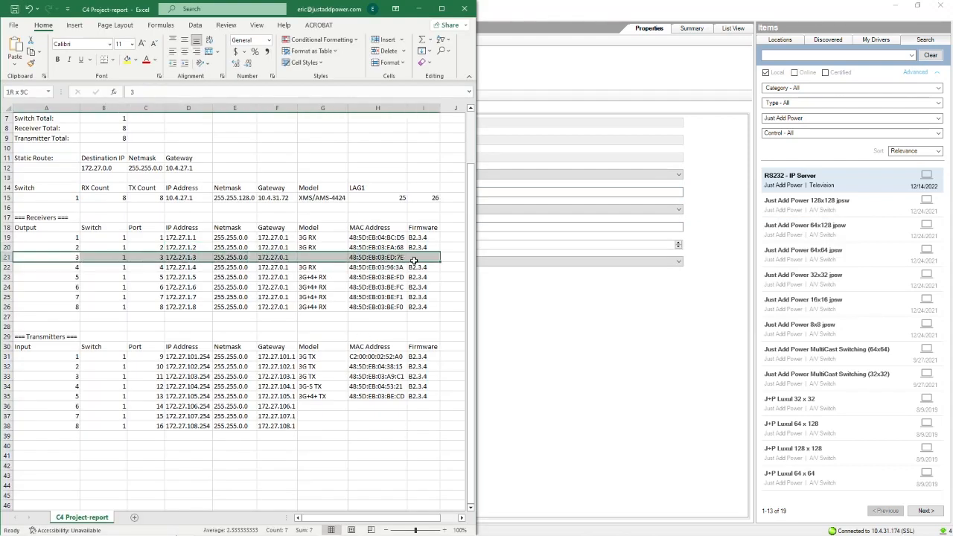
left_click(182, 258)
key("ctrl+c")
Back in Composer Pro, set the CEC TV's IP Address to 172.27.1.3 and apply it
key("alt+Tab")
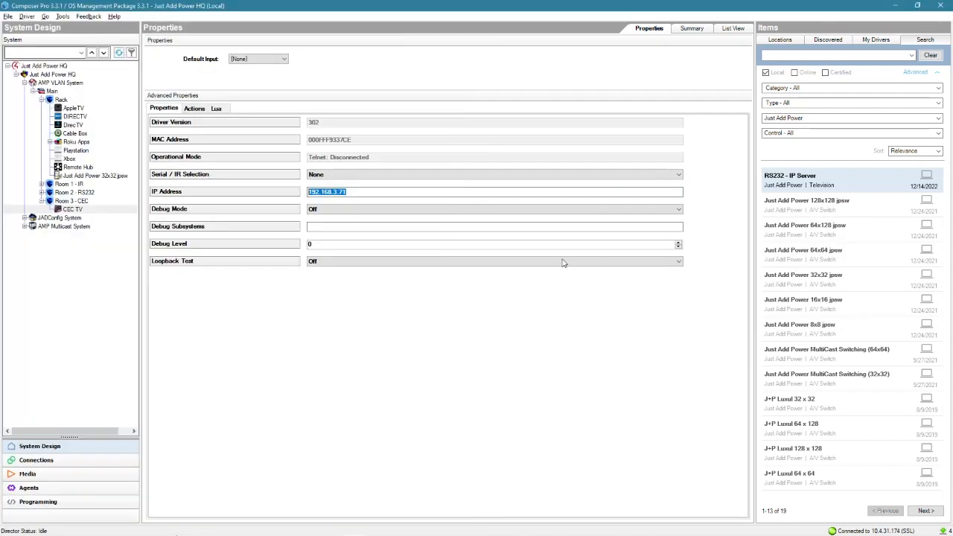
key("ctrl+v")
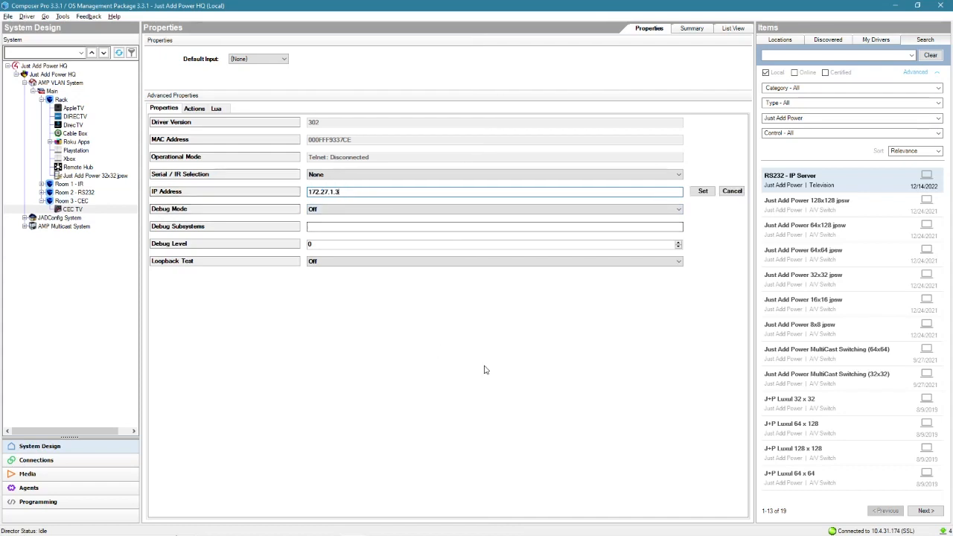
left_click(703, 191)
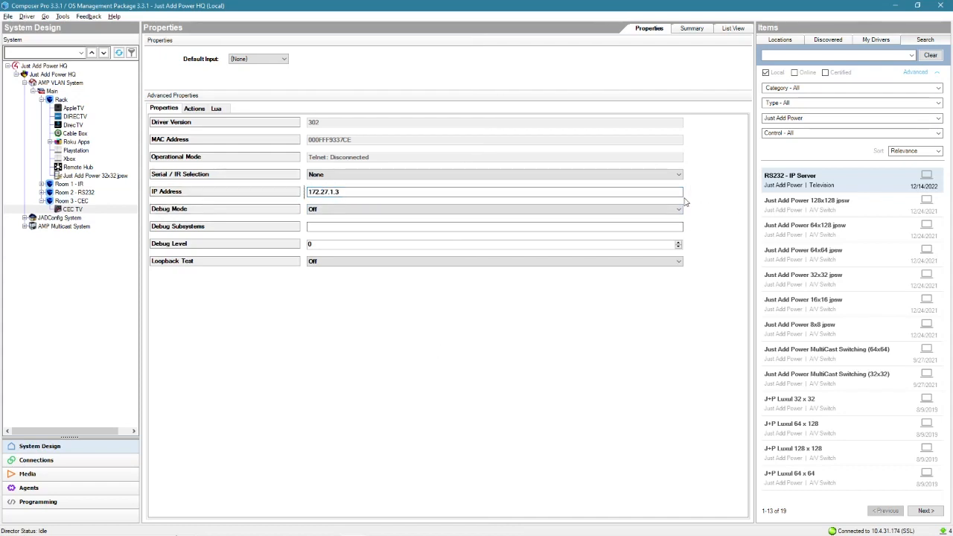
Check the CEC TV's HDMI input connection and the audio and video endpoint connections of Room 3 - CEC
left_click(57, 462)
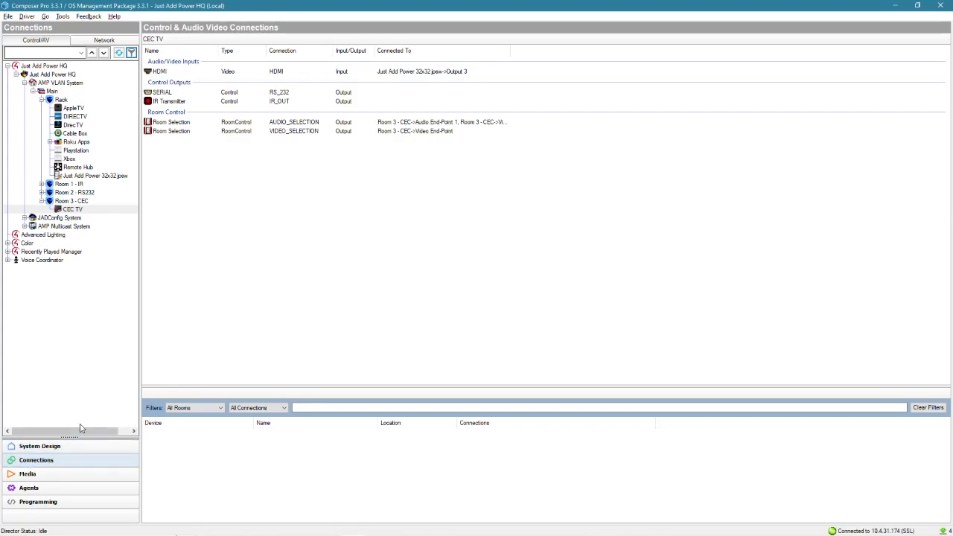
left_click(76, 210)
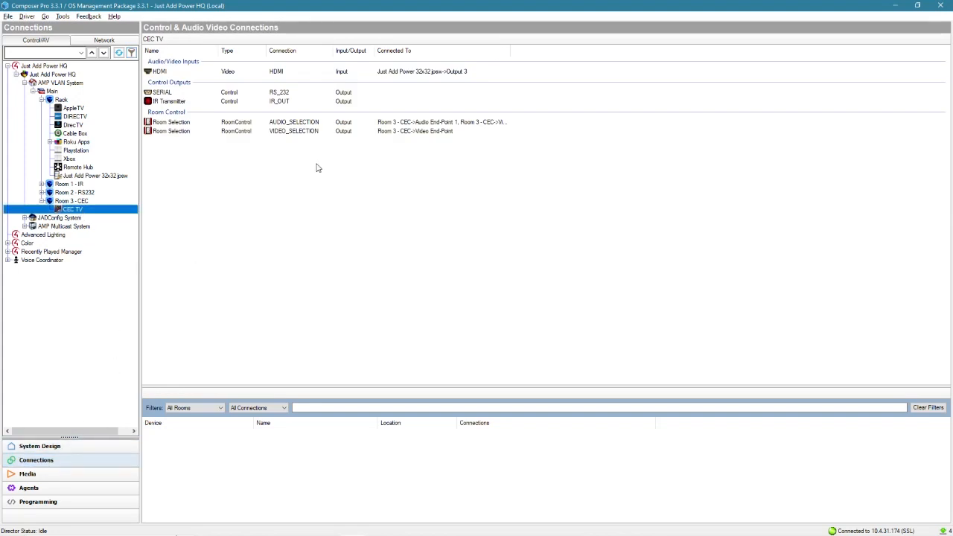
left_click(442, 72)
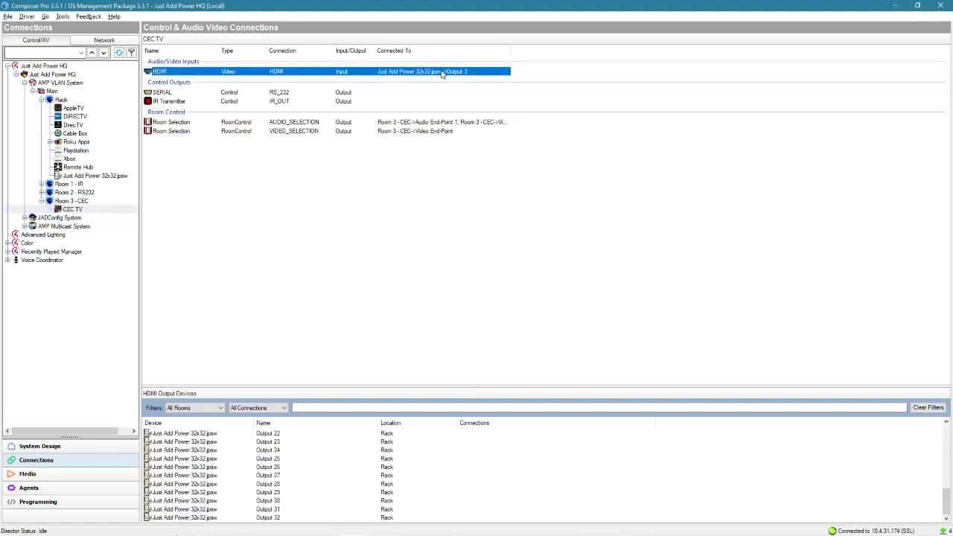
left_click(74, 201)
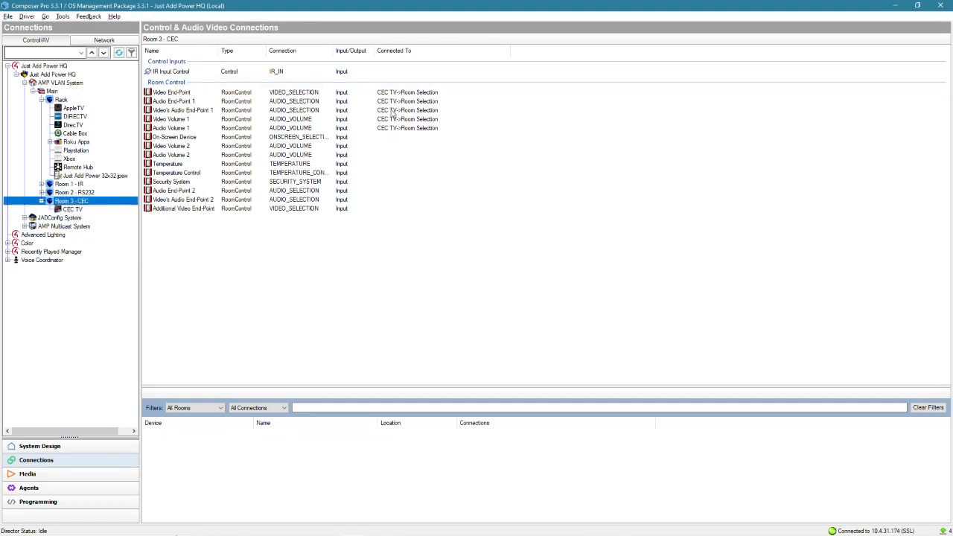
Rename the CEC TV device in the system design as J+P CEC TV
left_click(78, 211)
right_click(104, 220)
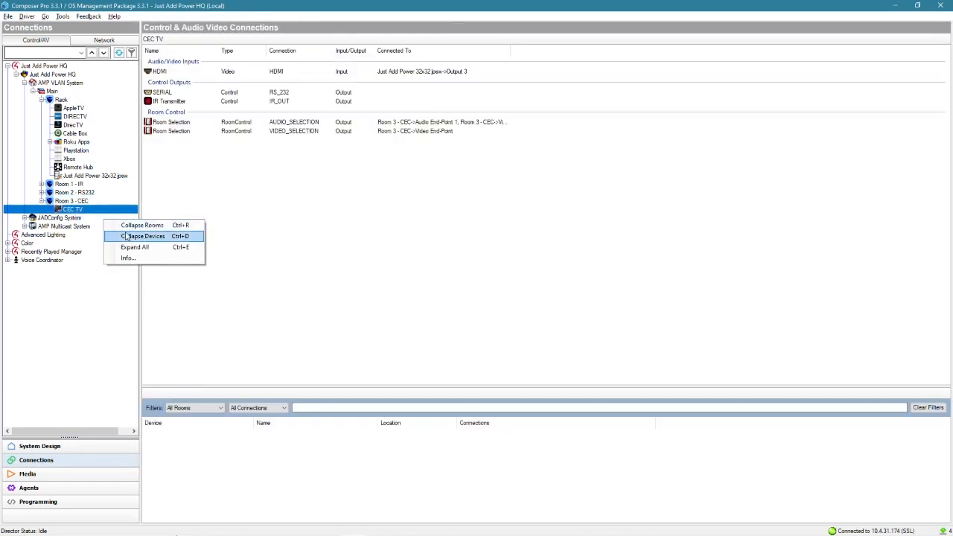
left_click(37, 447)
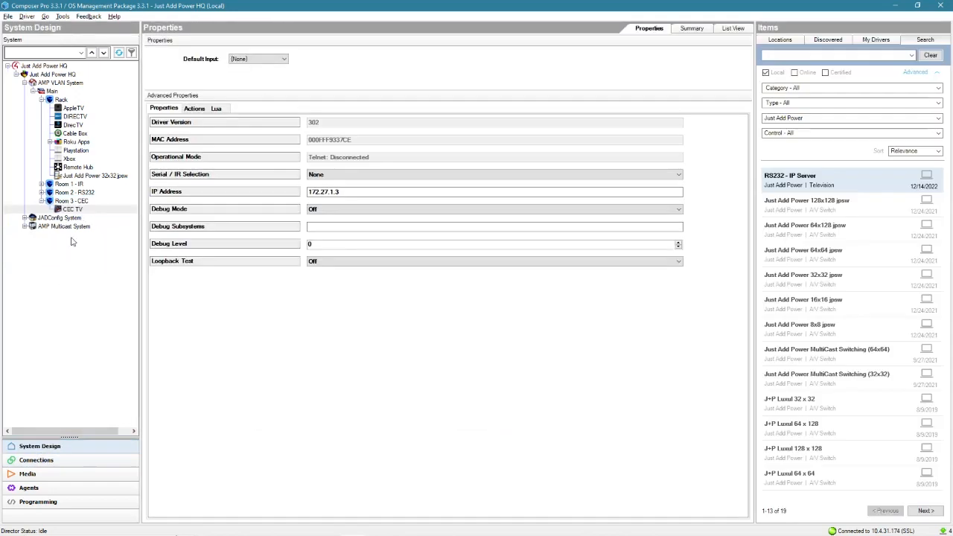
left_click(108, 212)
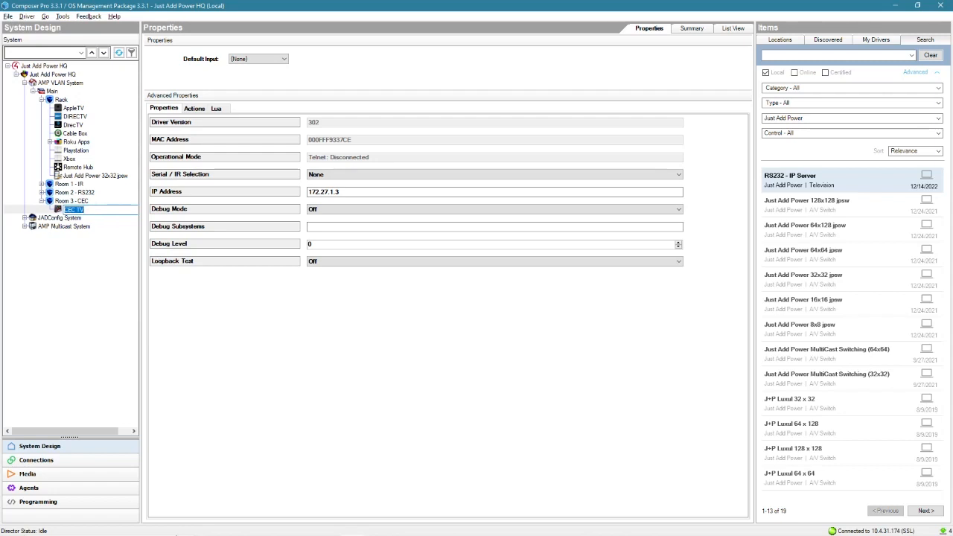
type("J+P")
key("Return")
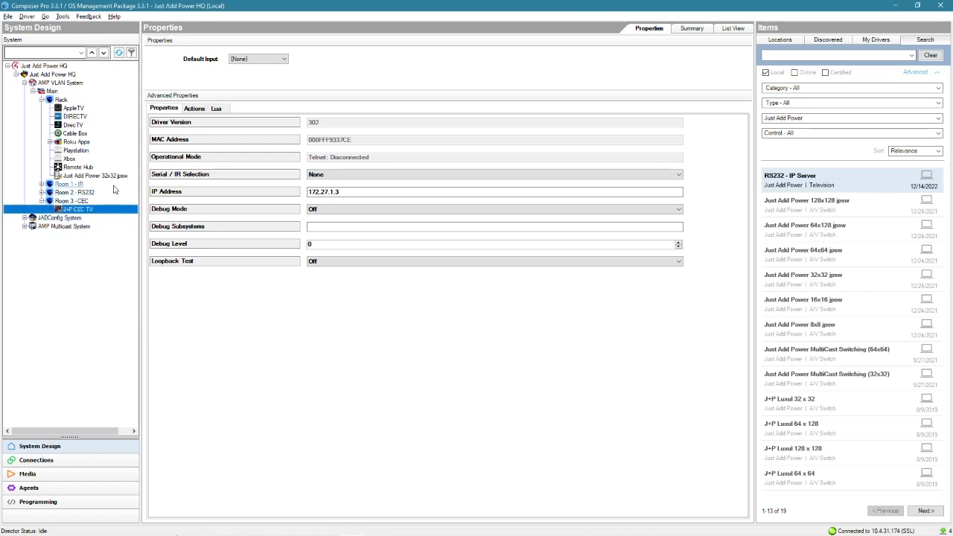
Review the connections of the J+P CEC TV and the endpoint properties of Room 3 - CEC
left_click(59, 460)
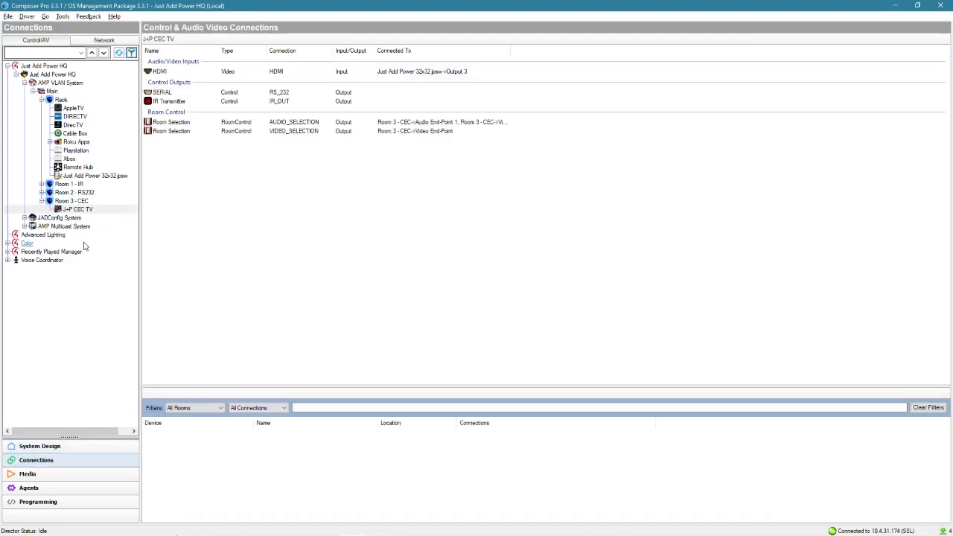
left_click(72, 201)
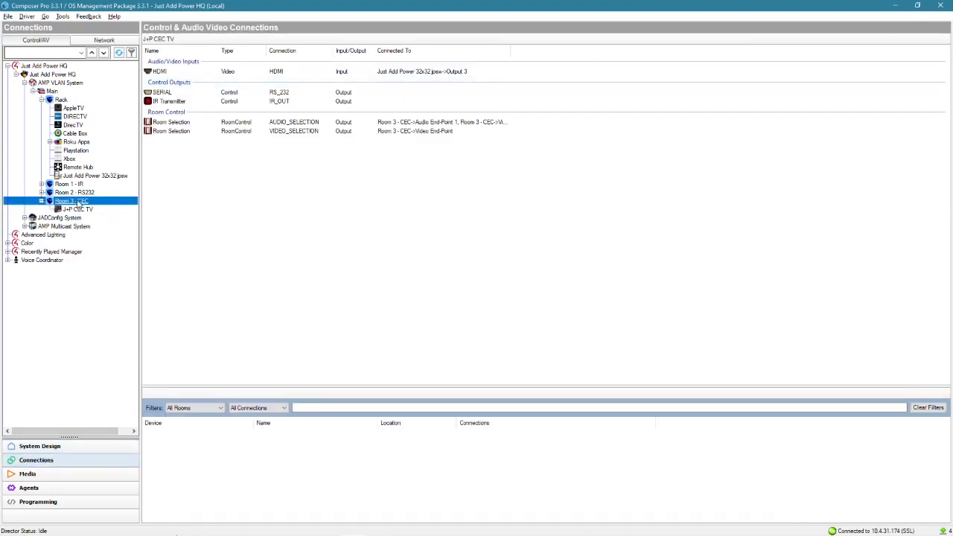
left_click(130, 446)
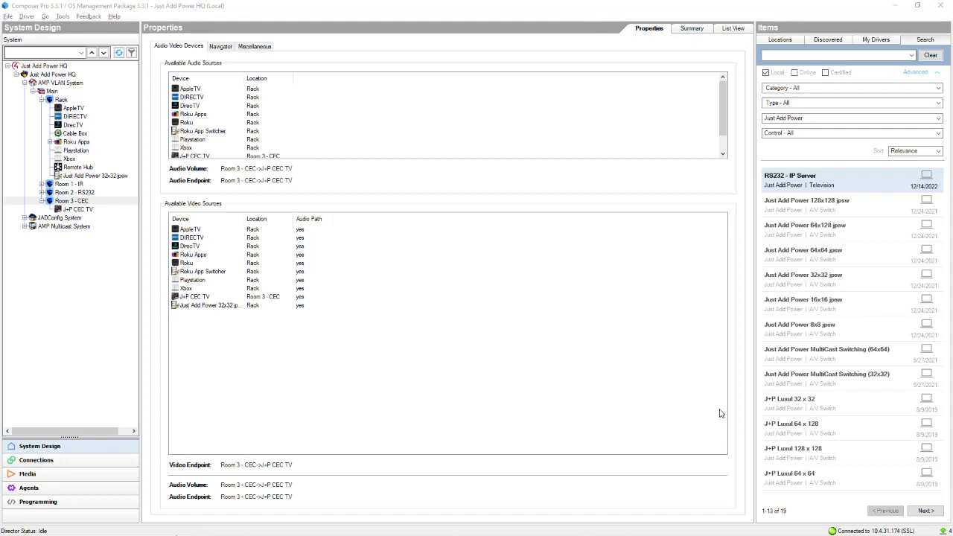
Add a new room to the Main floor of the AMP VLAN System and name it Video Wall
left_click(789, 40)
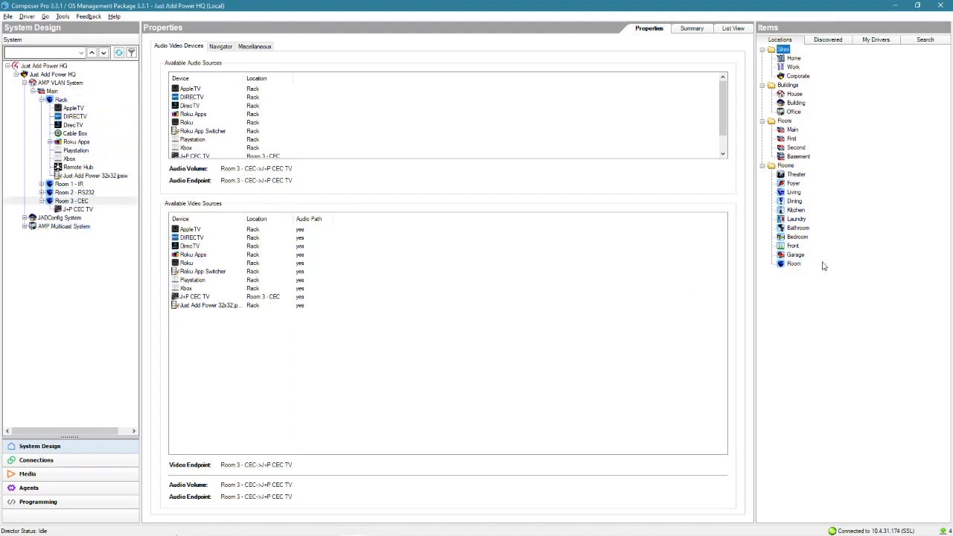
left_click_drag(794, 263, 52, 91)
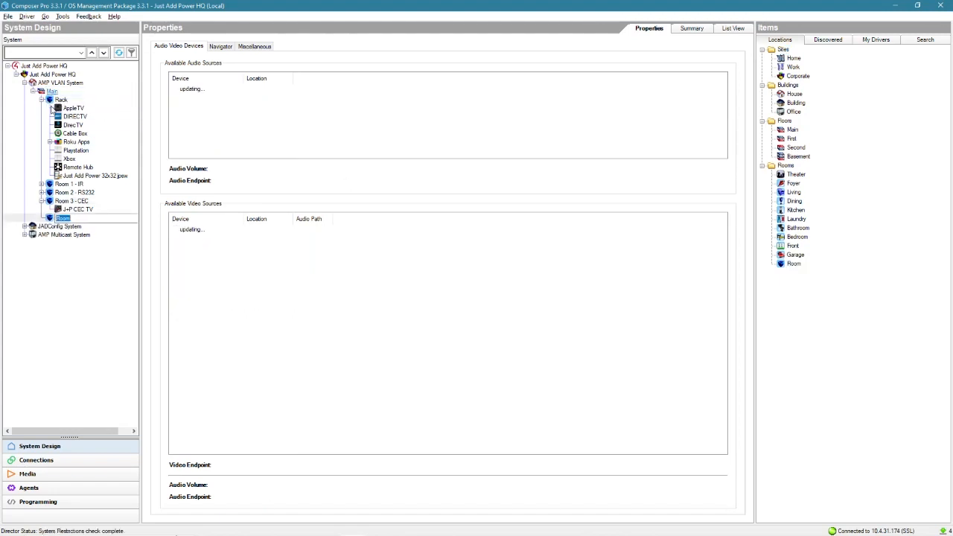
type("Video Wall")
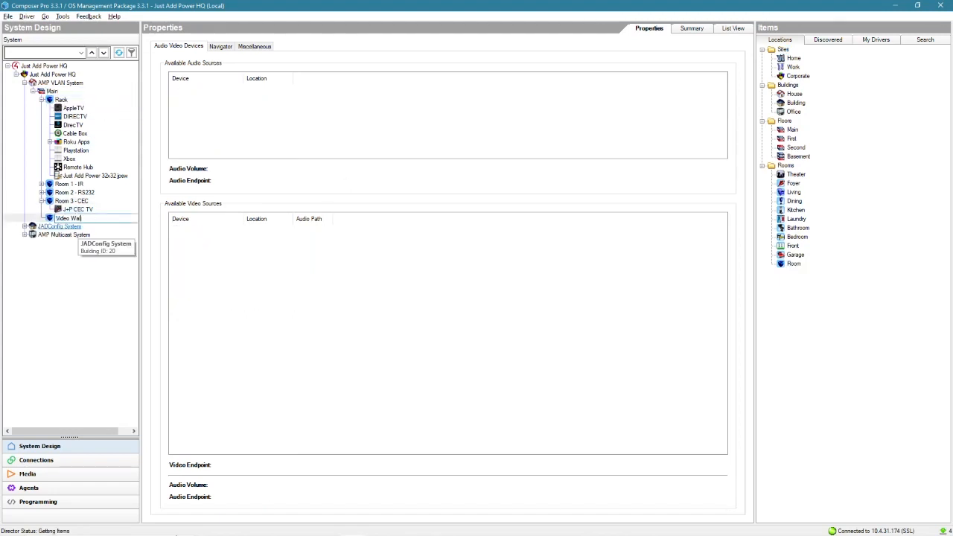
key("Return")
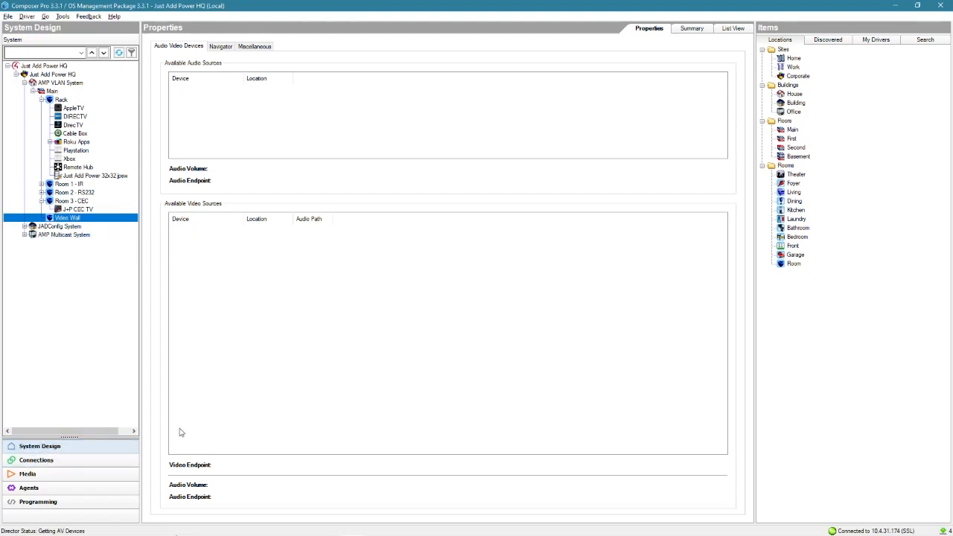
Filter the driver search to IR-controlled devices from all manufacturers
left_click(922, 42)
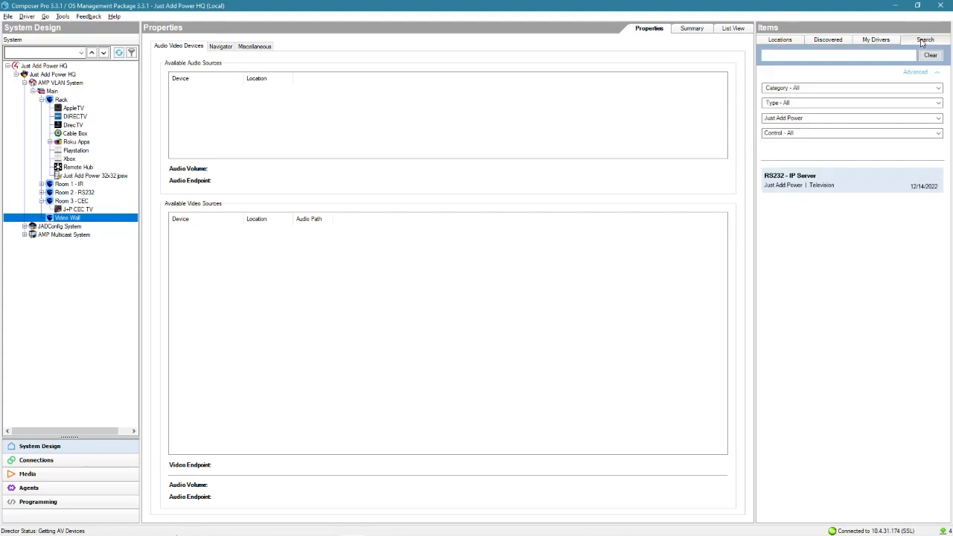
left_click(808, 119)
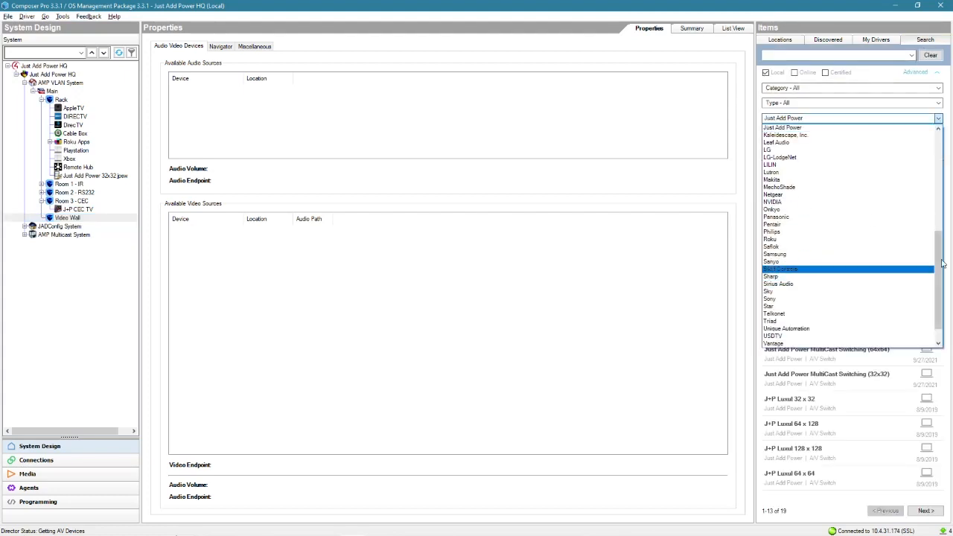
scroll(917, 146, "up", 10)
left_click(779, 130)
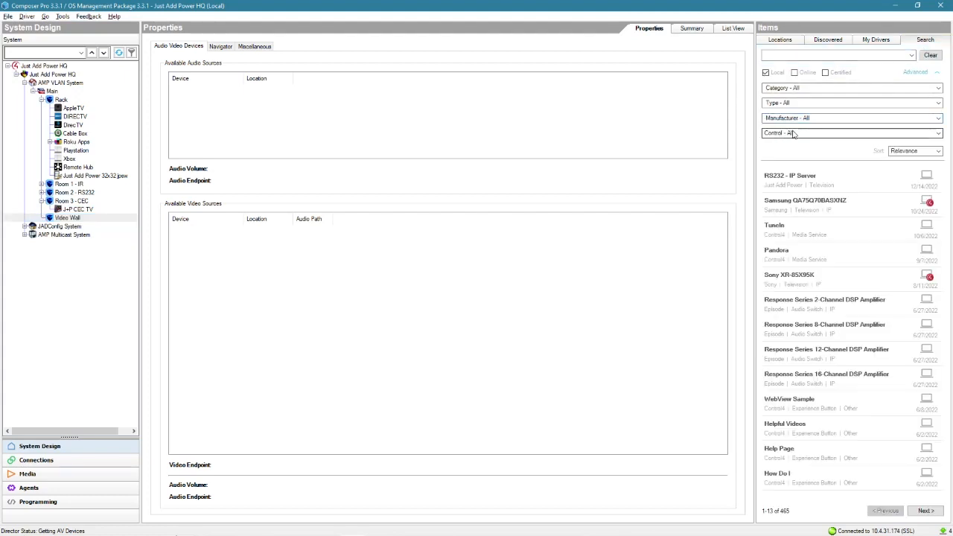
left_click(804, 134)
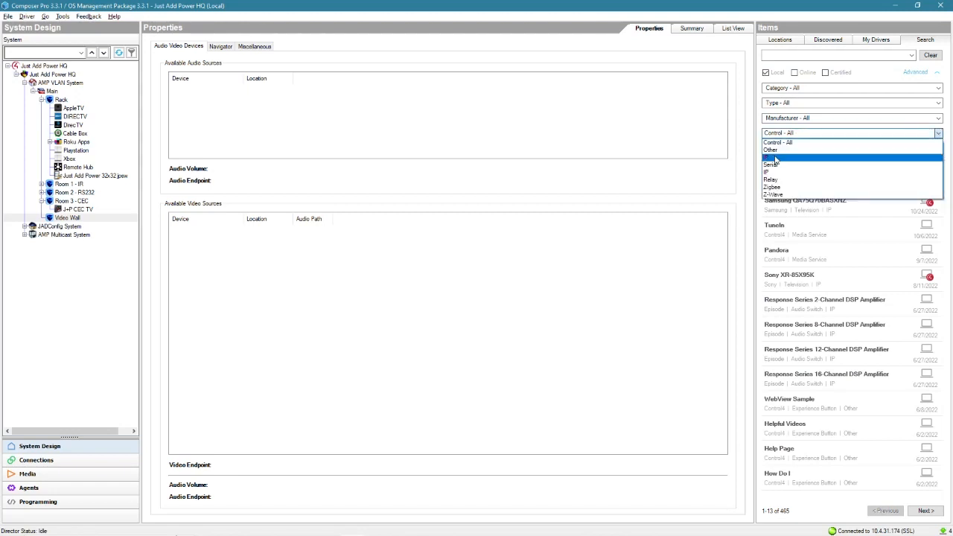
left_click(776, 158)
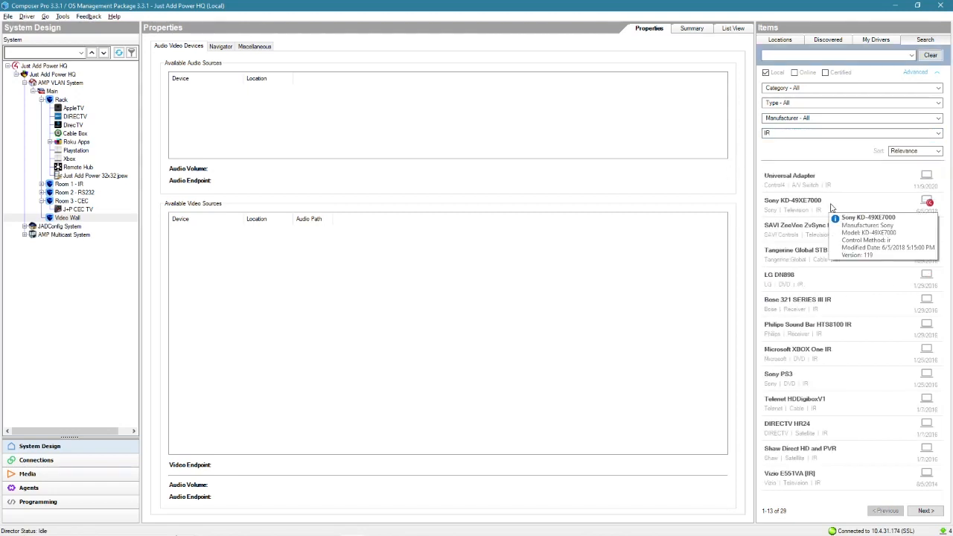
Add four Sony KD-49XE7000 television drivers to the Video Wall room and collapse the devices in the system tree
left_click_drag(831, 208, 67, 217)
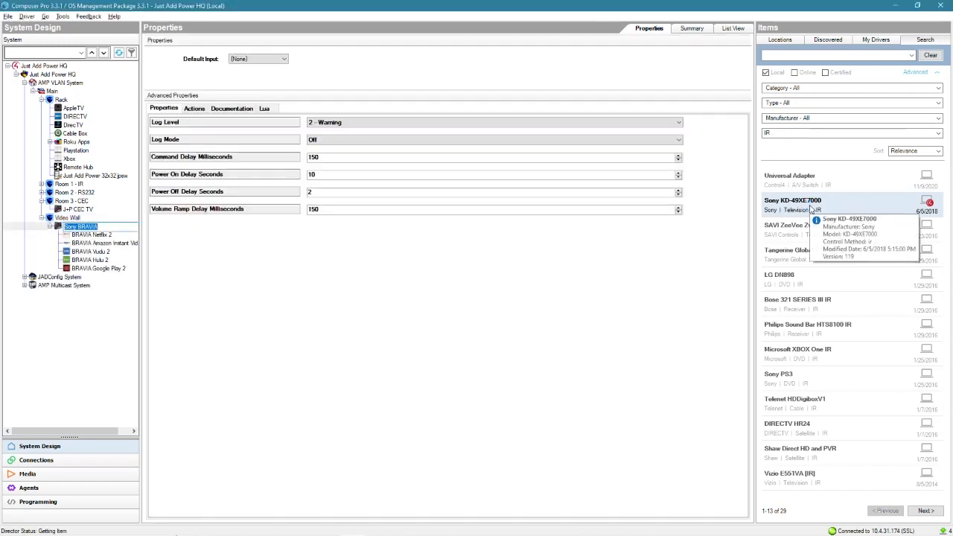
double_click(811, 209)
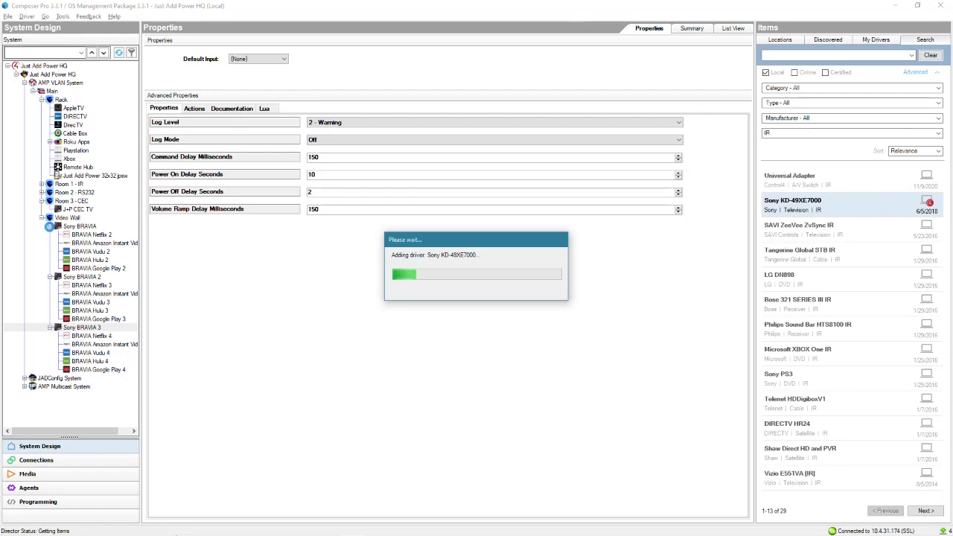
right_click(71, 227)
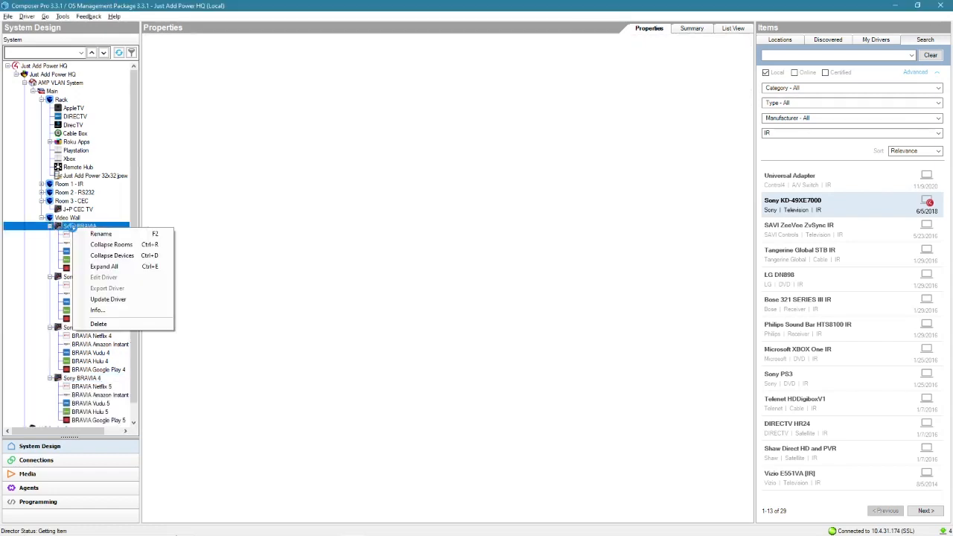
left_click(111, 246)
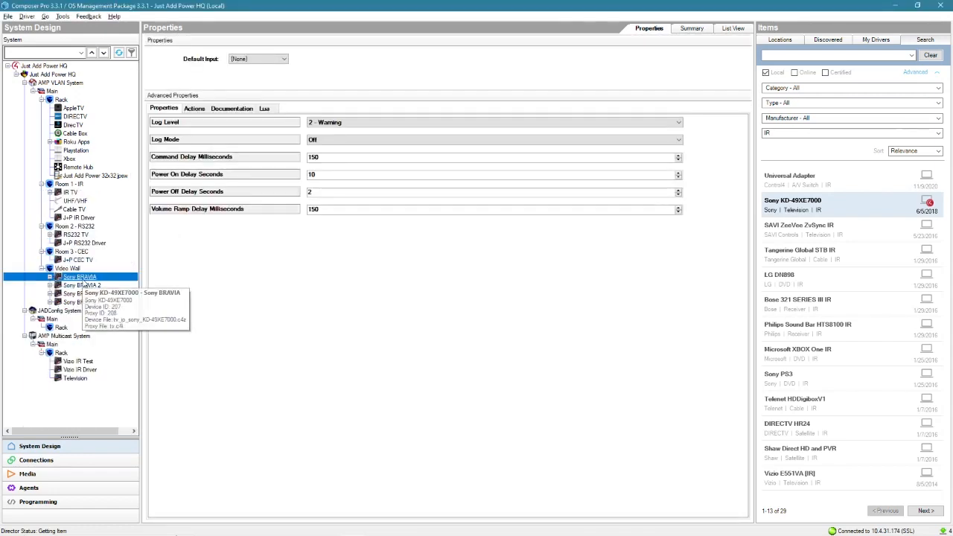
Rename the first two Sony BRAVIA devices in the Video Wall room as Top Left Sony and Top Right Sony
right_click(67, 278)
left_click(118, 283)
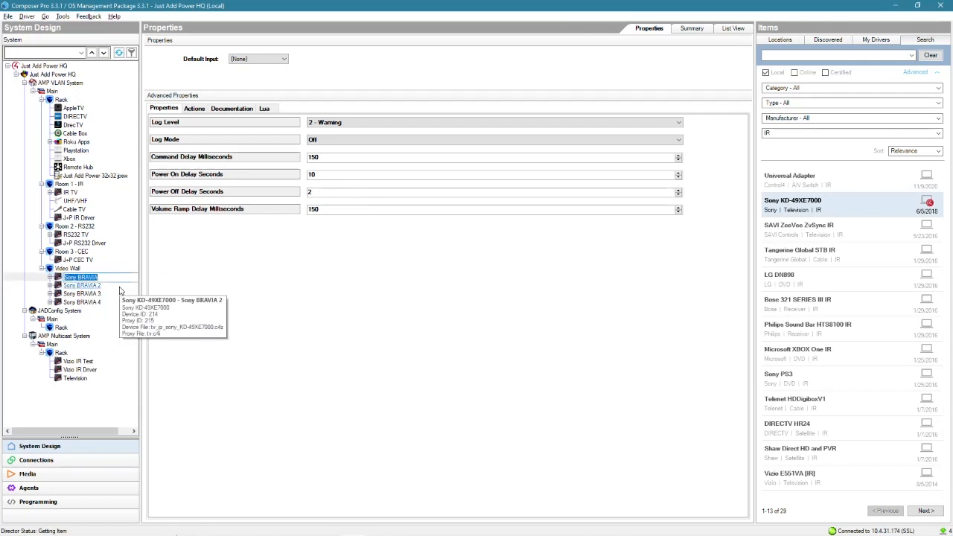
type("Top Left Son")
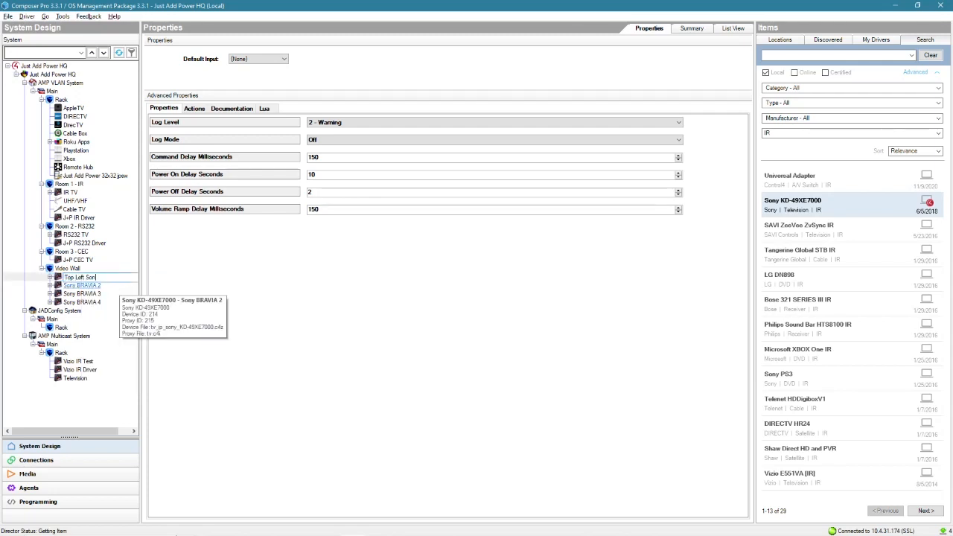
type("y")
key("Return")
right_click(93, 286)
left_click(118, 287)
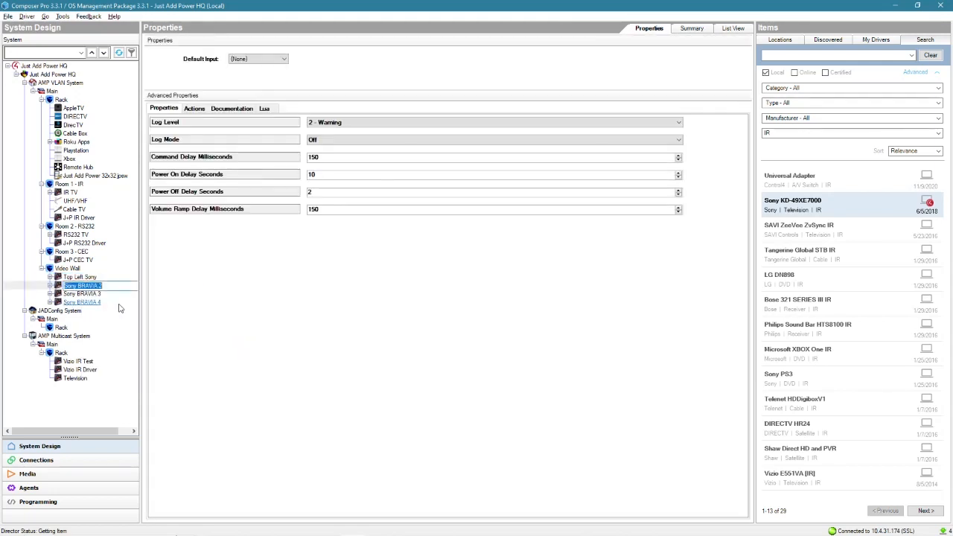
type("Top Right Sony")
key("Return")
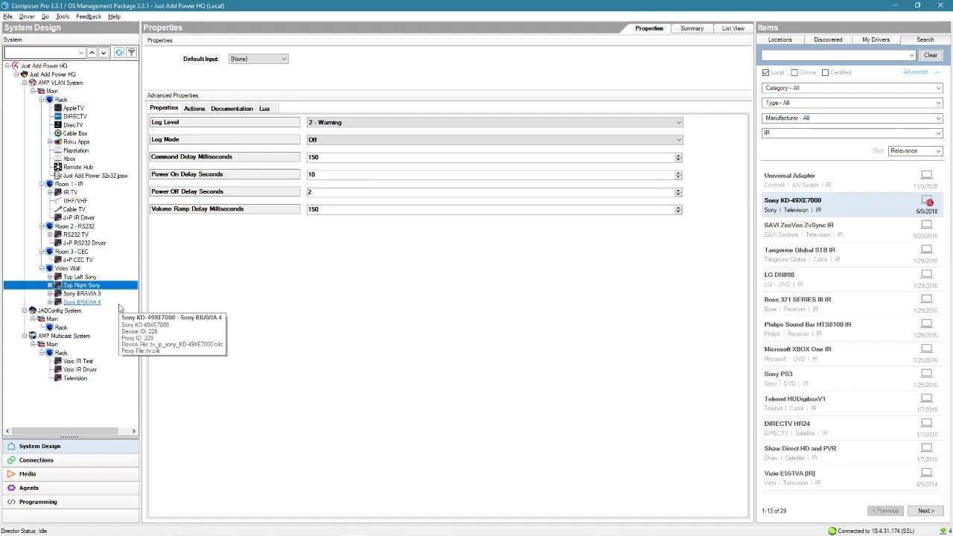
Rename Sony BRAVIA 3 and Sony BRAVIA 4 as Bottom Left Sony and Bottom Right Sony
right_click(108, 293)
left_click(127, 296)
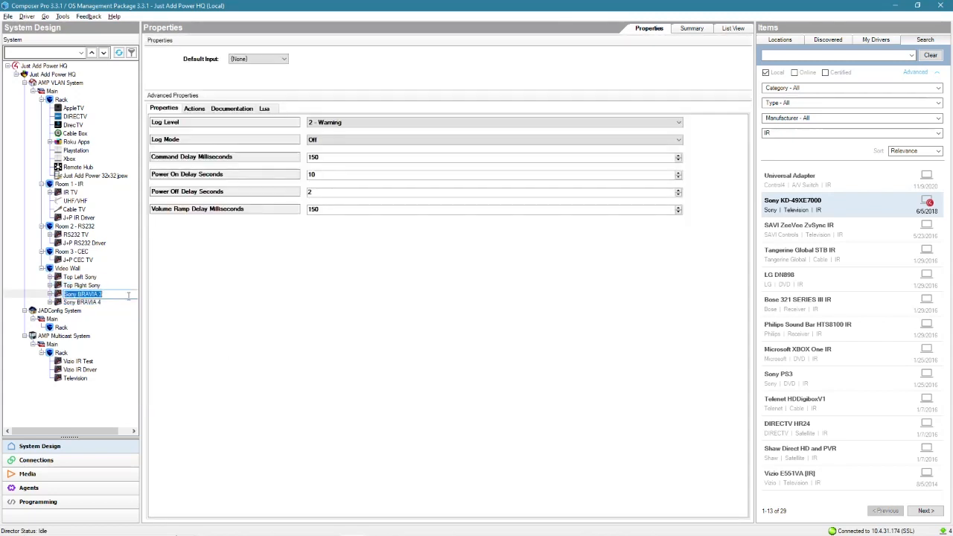
type("Bottom Left Sony")
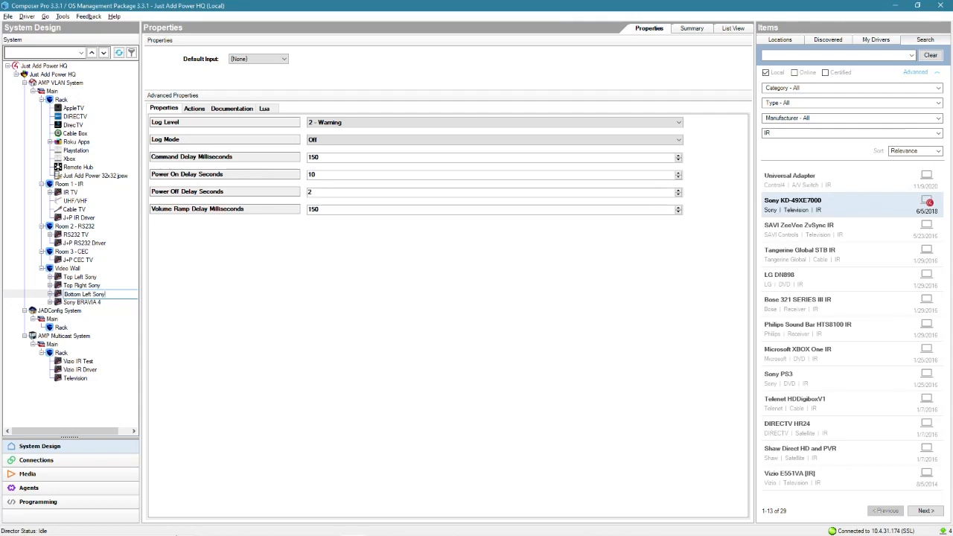
key("Return")
right_click(123, 303)
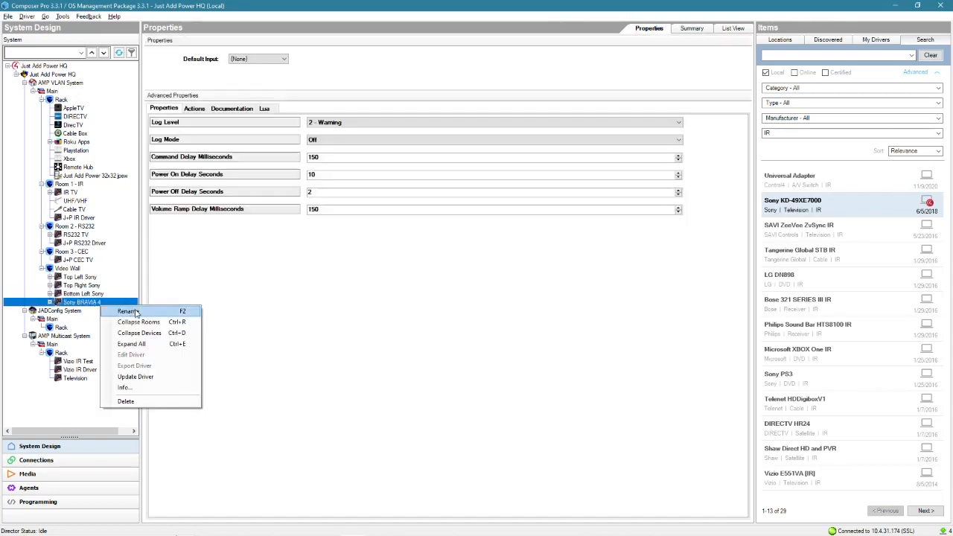
left_click(137, 311)
type("Bottom Right")
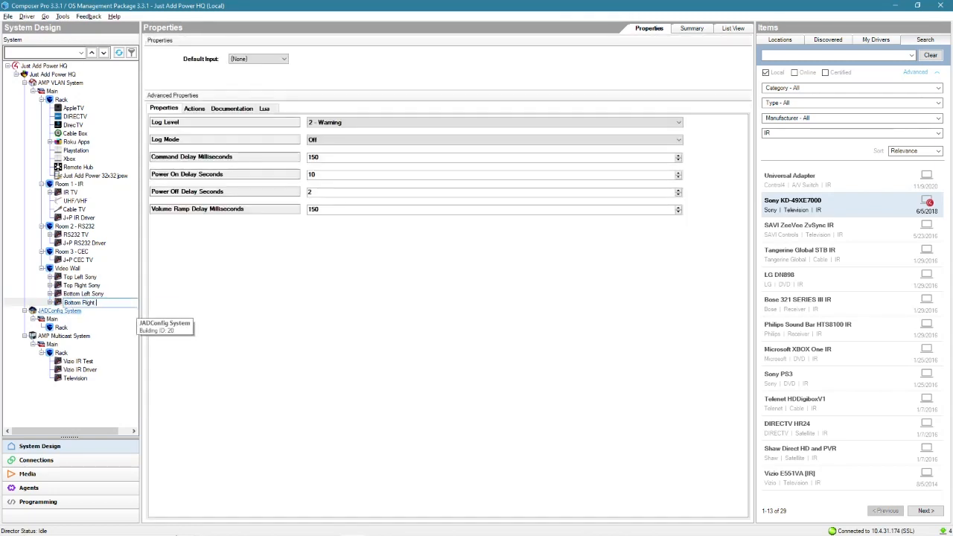
type(" Sony")
key("Return")
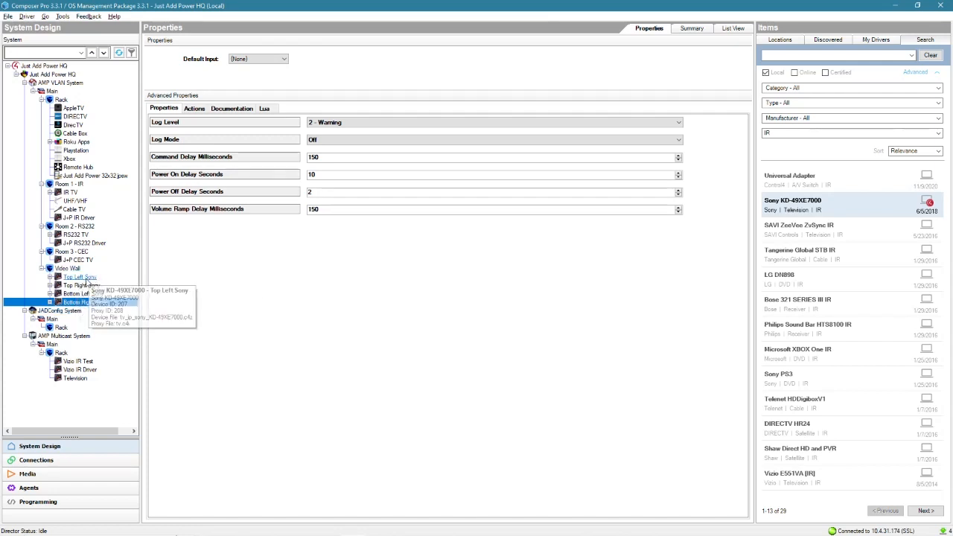
Filter the driver search to the manufacturer Just Add Power with all control types
left_click(802, 133)
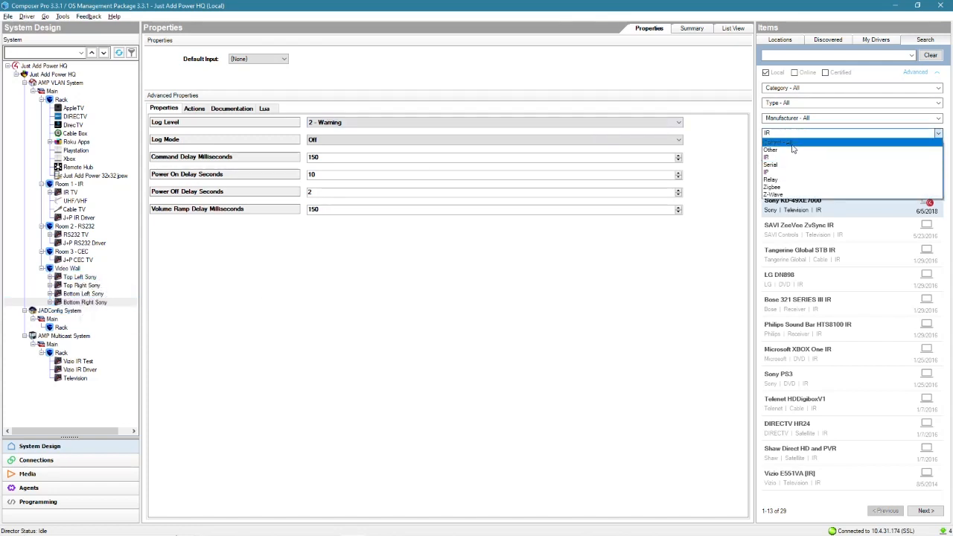
left_click(800, 139)
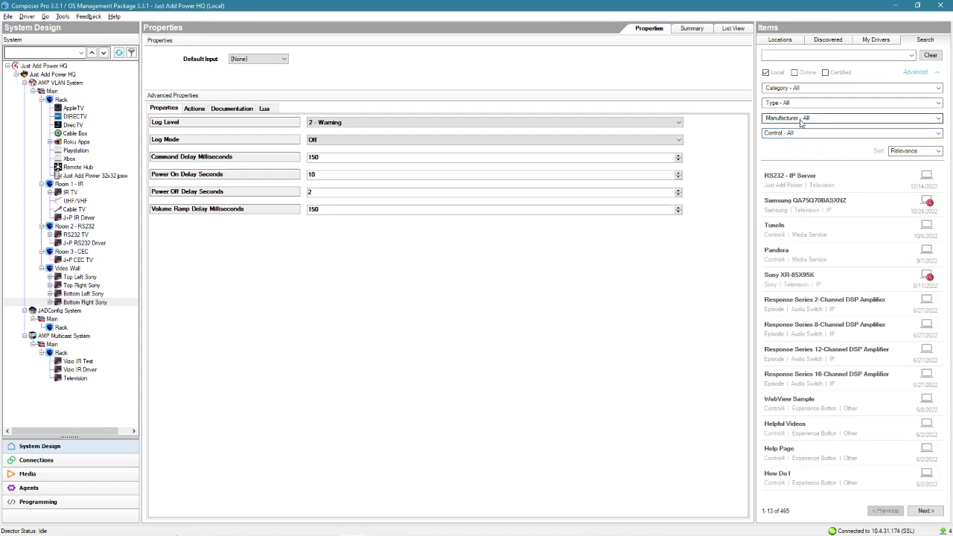
left_click(801, 121)
left_click(802, 124)
left_click(802, 124)
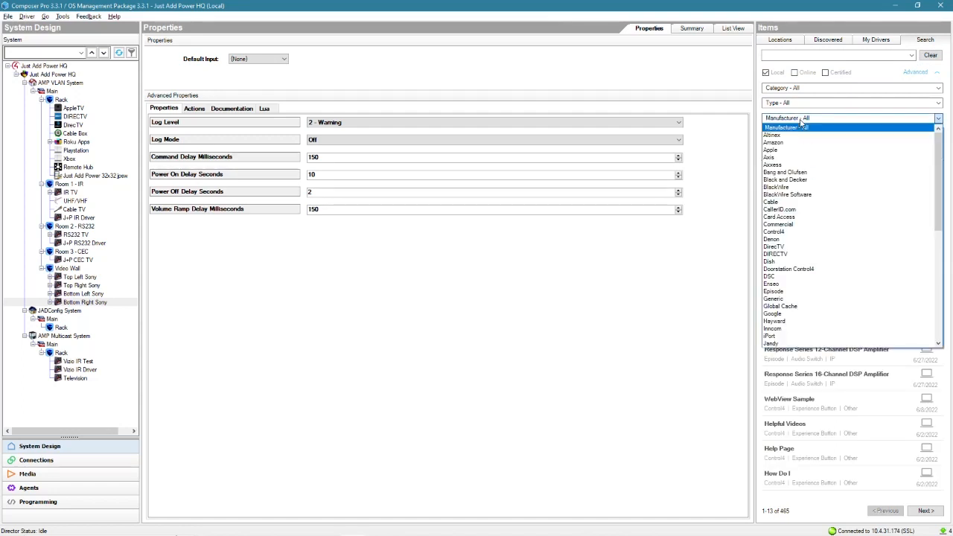
scroll(803, 339, "down", 3)
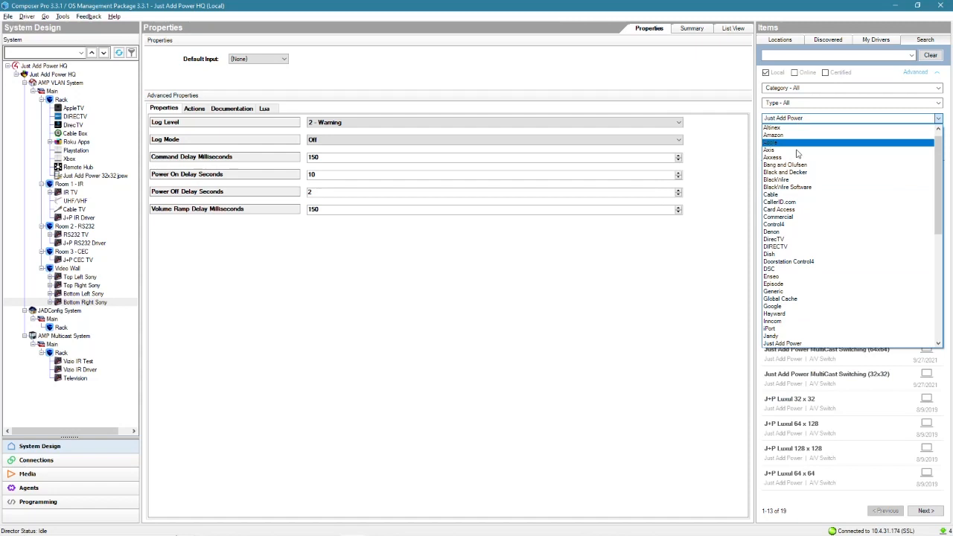
left_click(802, 345)
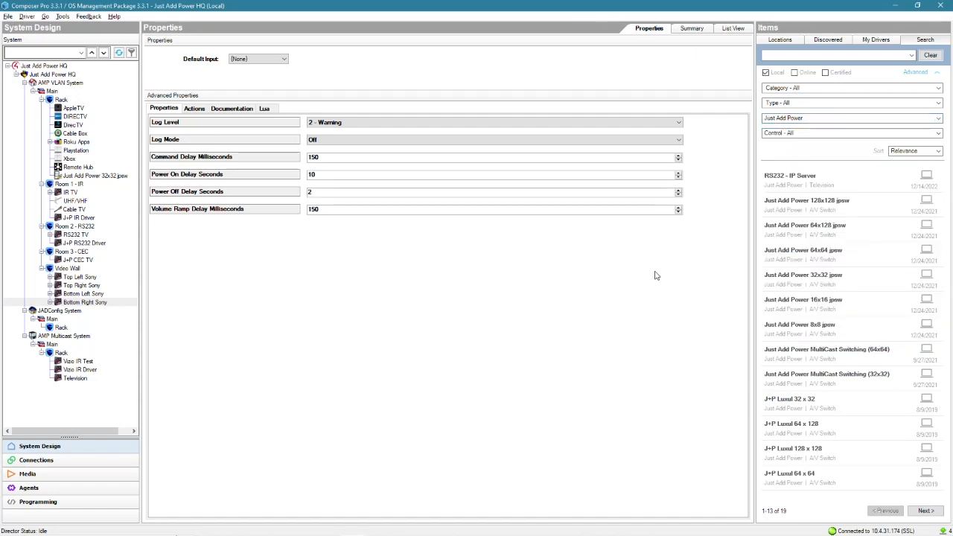
Add four Just Add Power RS232 - IP Server drivers to the Video Wall room
double_click(821, 183)
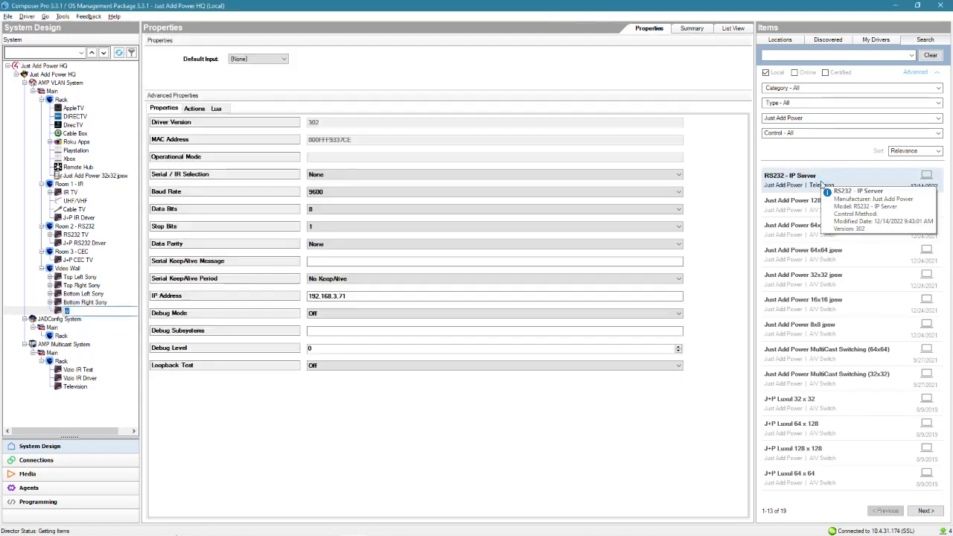
double_click(822, 183)
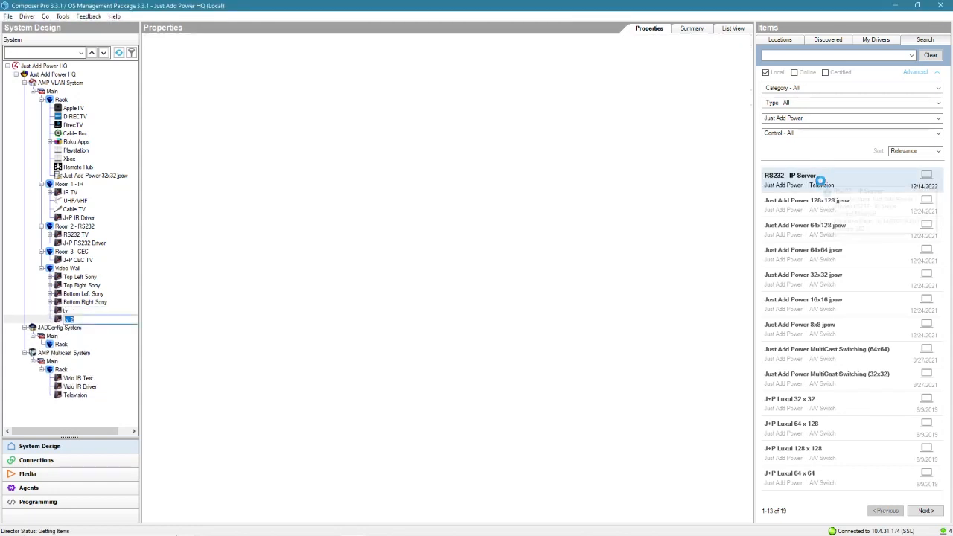
double_click(820, 181)
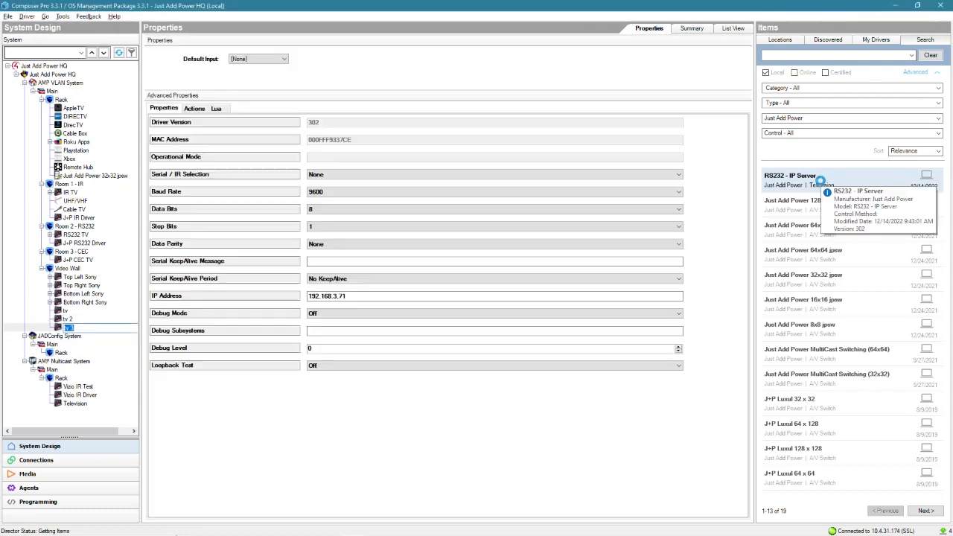
double_click(820, 181)
Rename the first two RS232 - IP Server devices in the Video Wall room as Top Left J+P and Top Right J+P
right_click(71, 309)
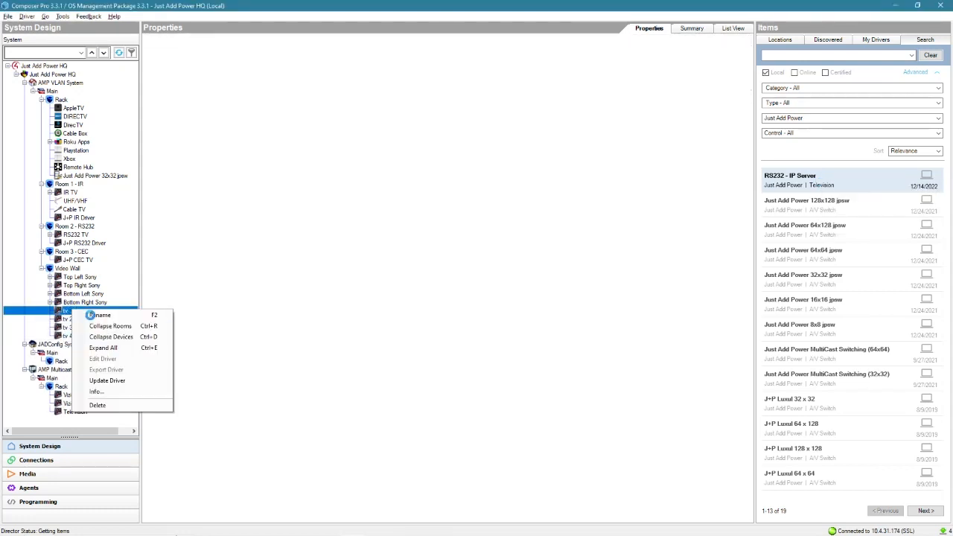
left_click(101, 317)
type("J+P CEC TV")
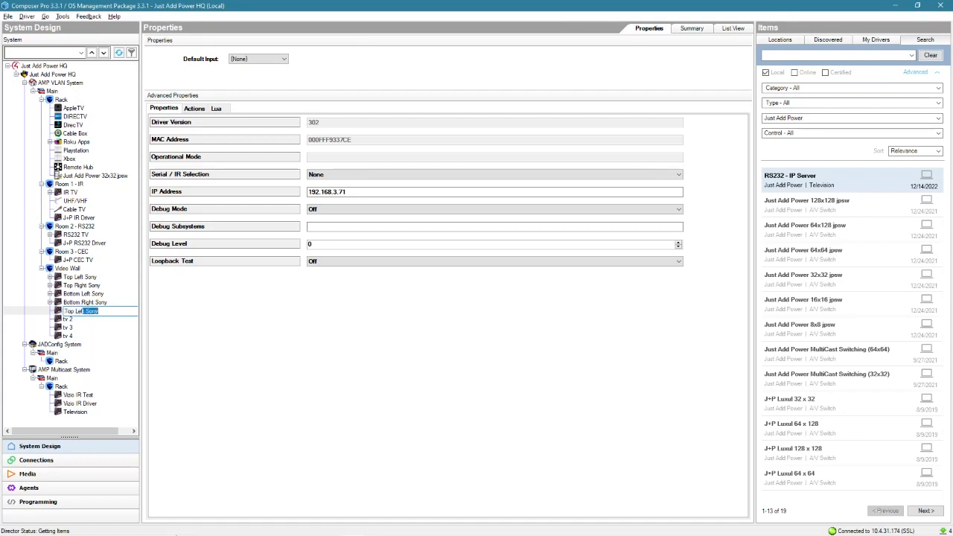
type("J+P")
left_click(84, 319)
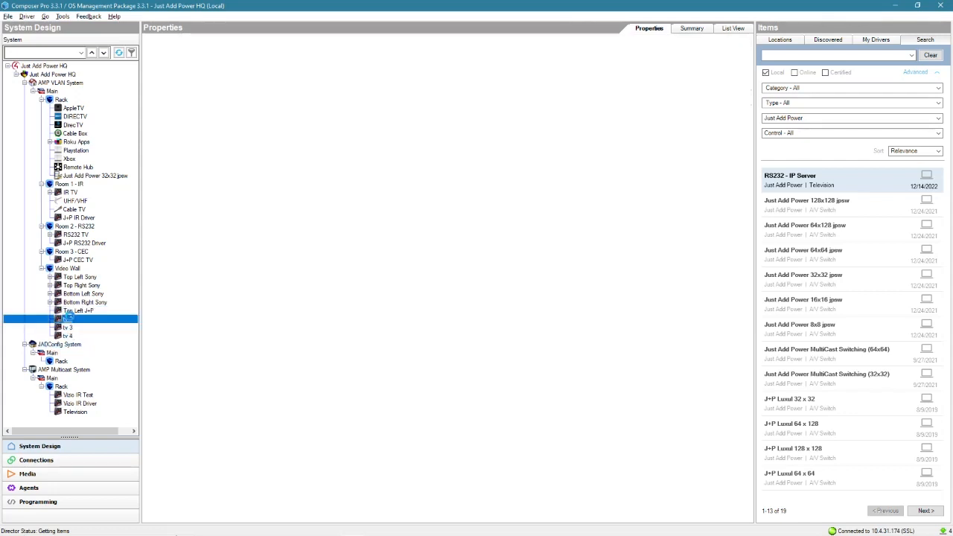
right_click(84, 319)
left_click(97, 326)
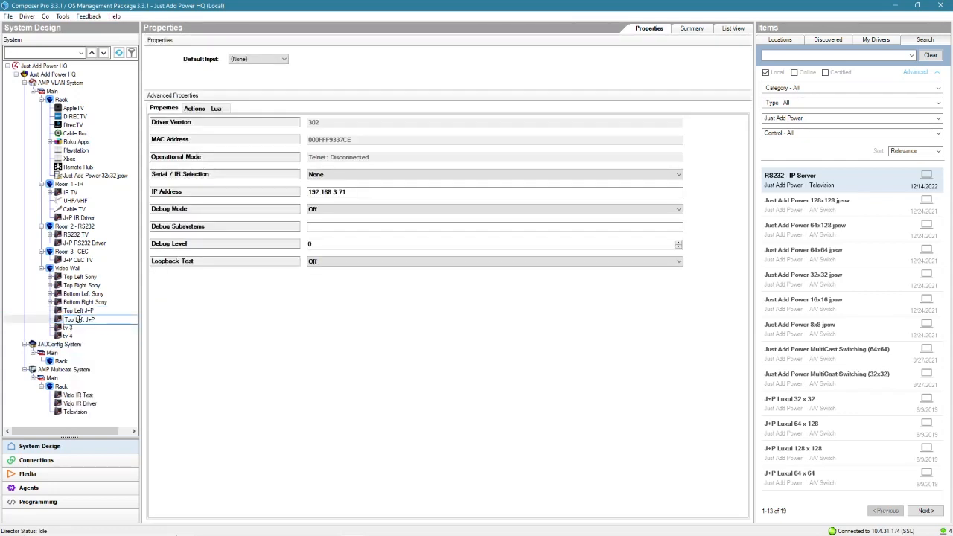
type("Top Right")
Rename tv 3 and tv 4 in the Video Wall room as Bottom Left J+P and Bottom Right J+P
right_click(80, 328)
left_click(96, 334)
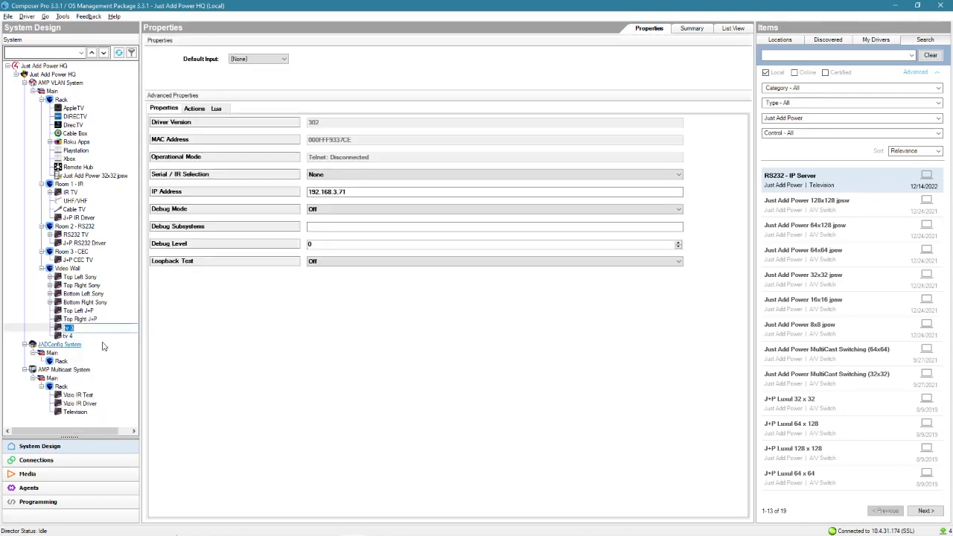
type("Top Left")
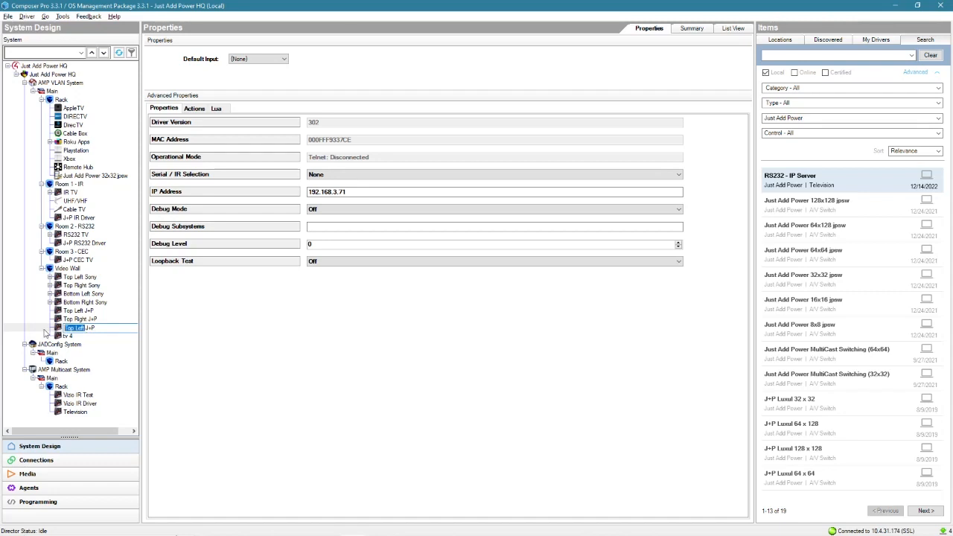
type("Bottom Left")
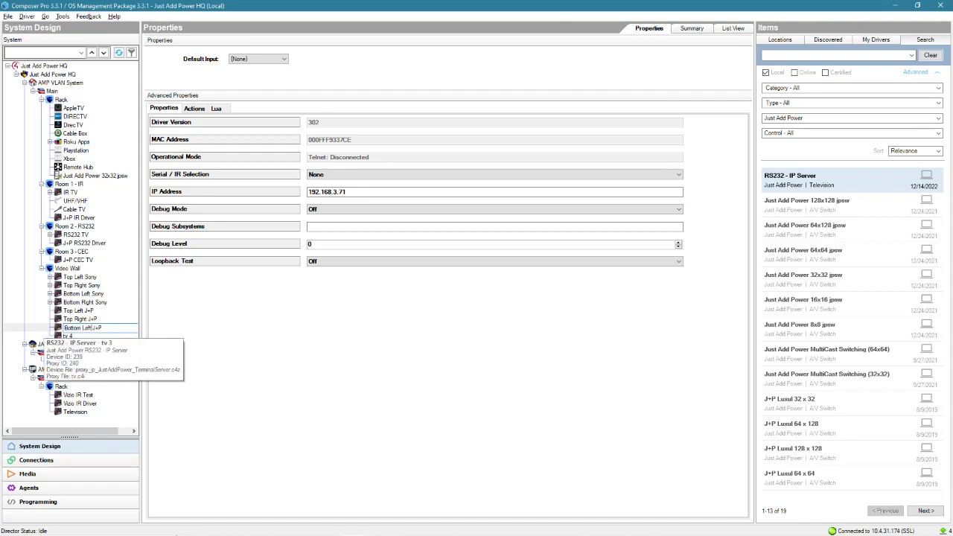
key("Return")
right_click(93, 337)
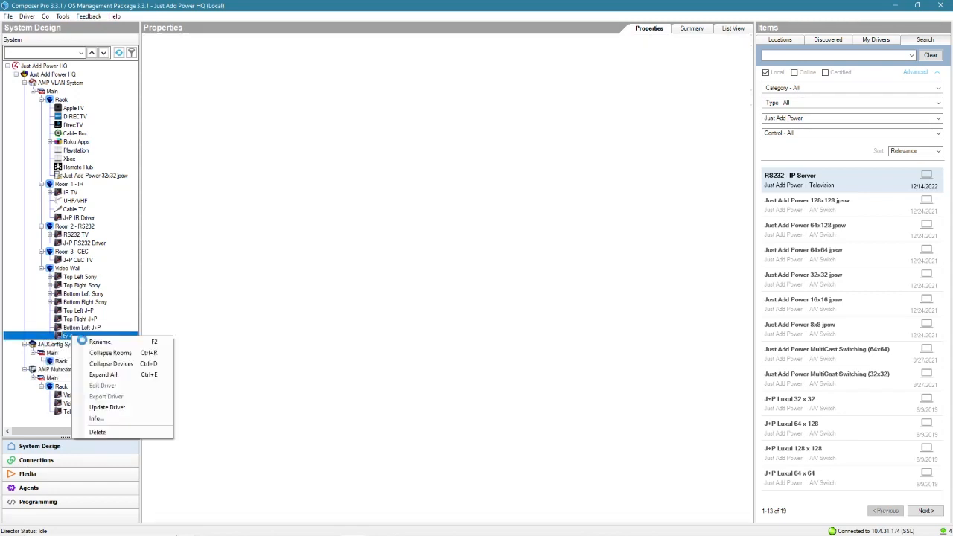
left_click(99, 344)
type("Bottom Right J")
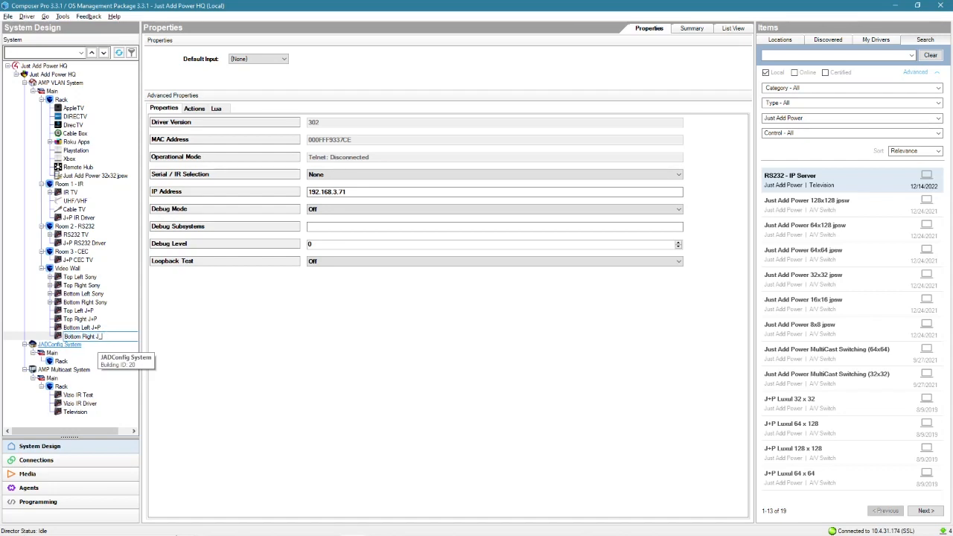
type("+P")
key("Return")
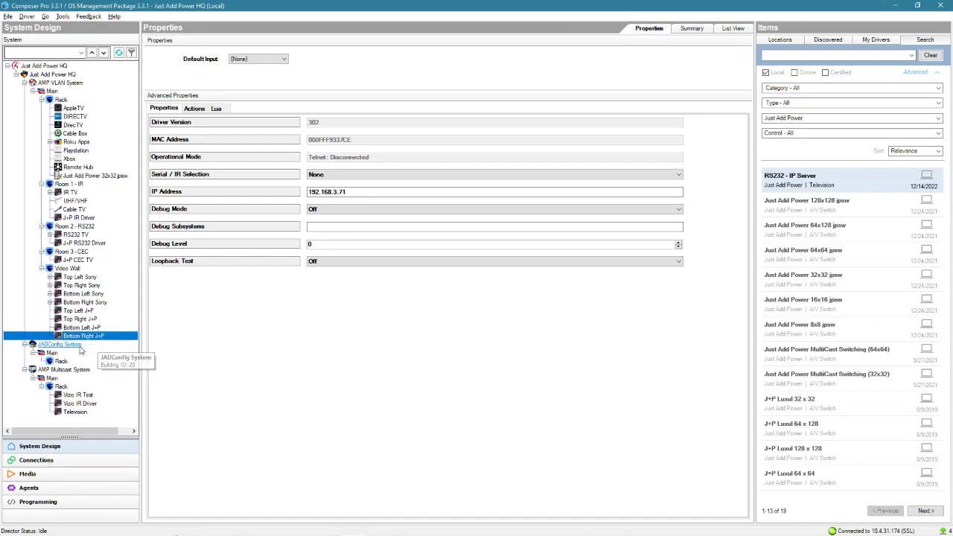
Open the IP address of the Top Left J+P device for editing
left_click(89, 311)
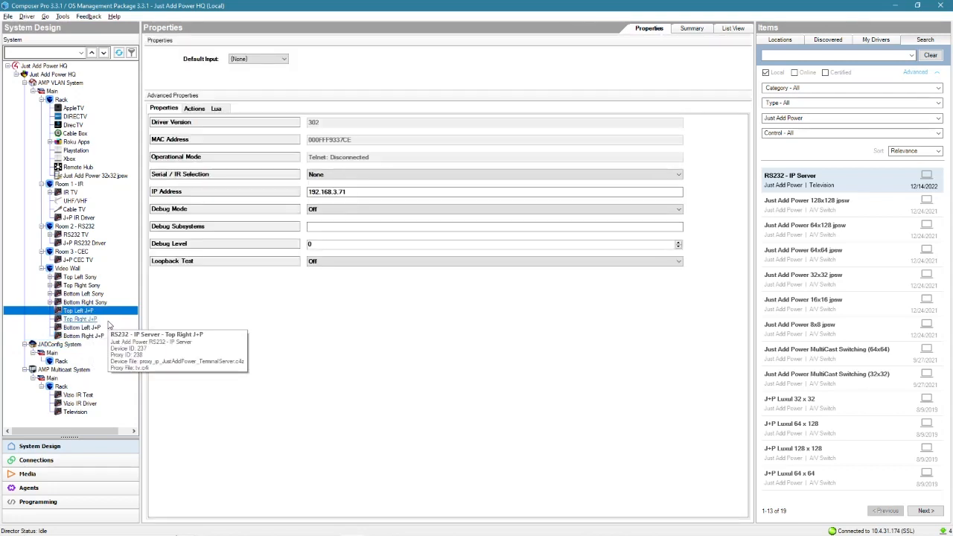
left_click(362, 193)
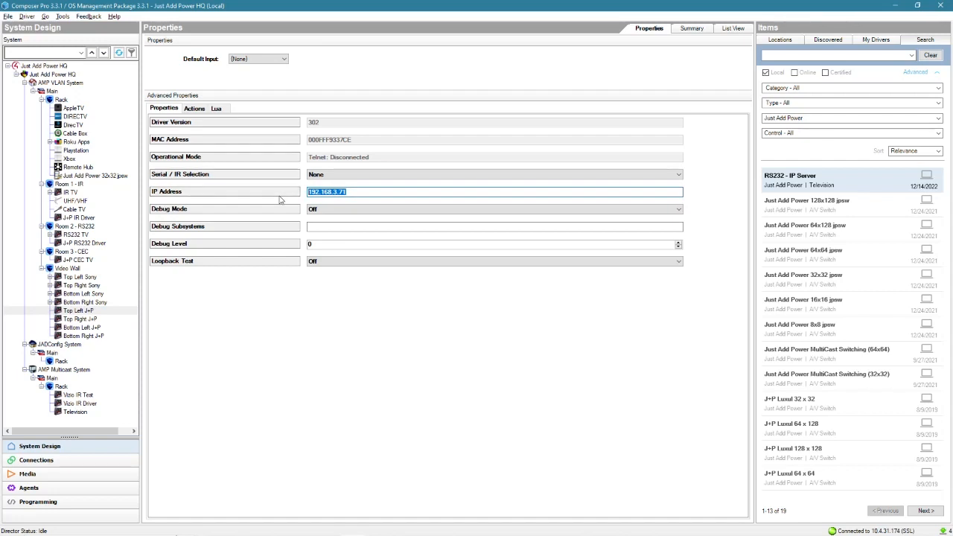
Set the Top Left J+P driver's IP address to 172.27.1.4
type("172.27.")
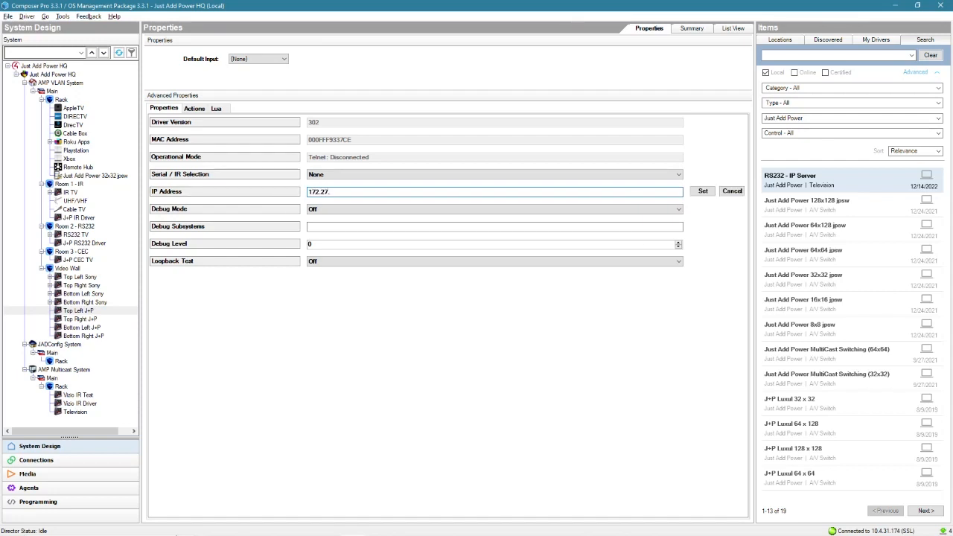
type("1.4")
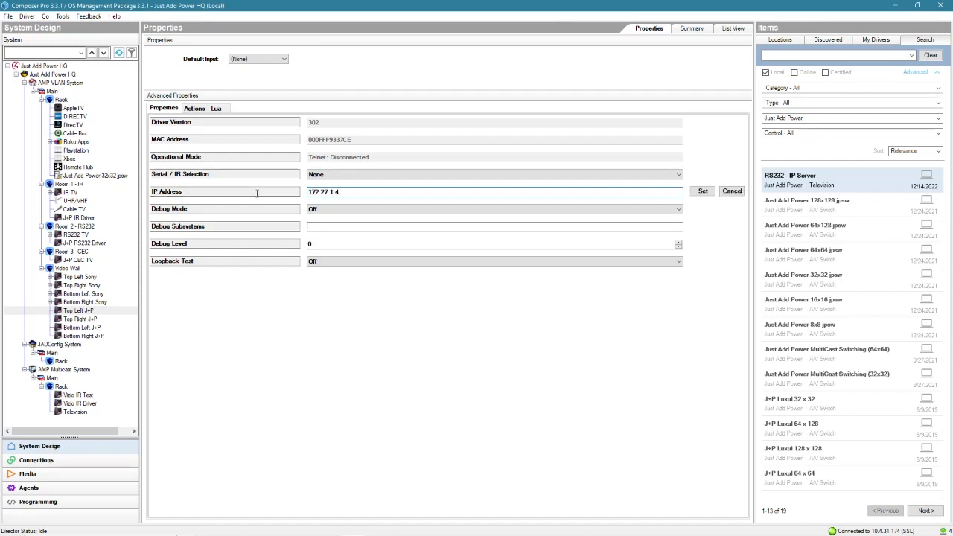
left_click(703, 192)
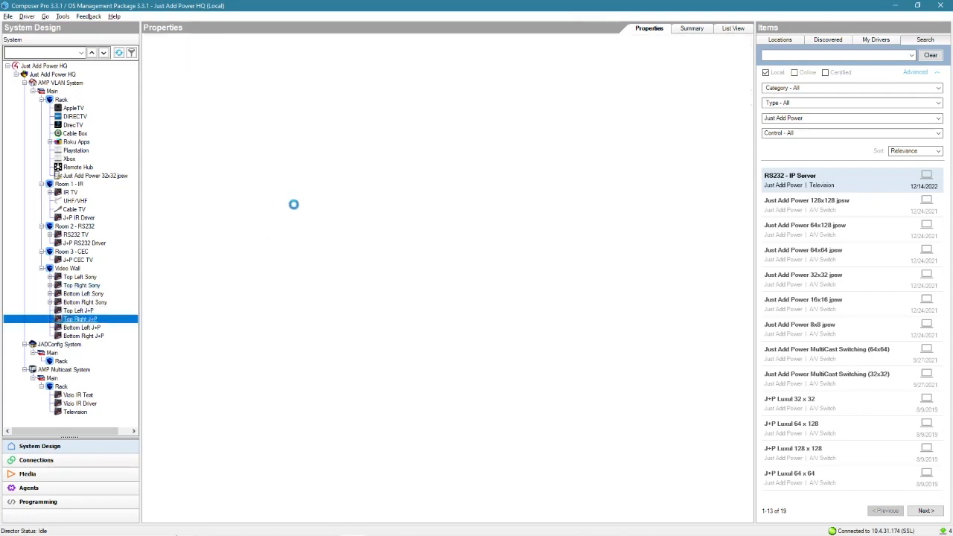
Set the IP address of the Top Right J+P driver to 172.27.1.5
double_click(353, 192)
type("172.27")
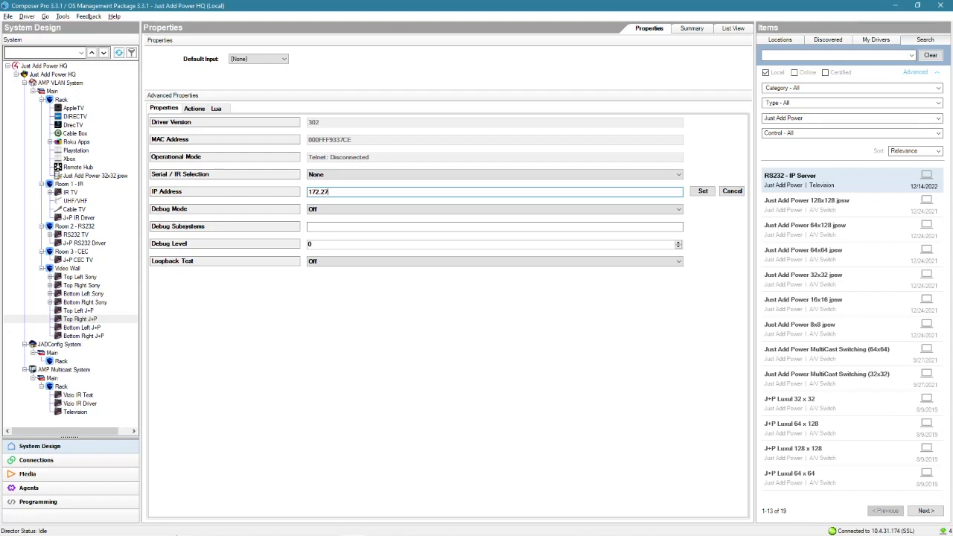
type(".1.5")
left_click(703, 191)
Set the IP address of the Bottom Left J+P driver to 172.27.1.6
left_click(86, 328)
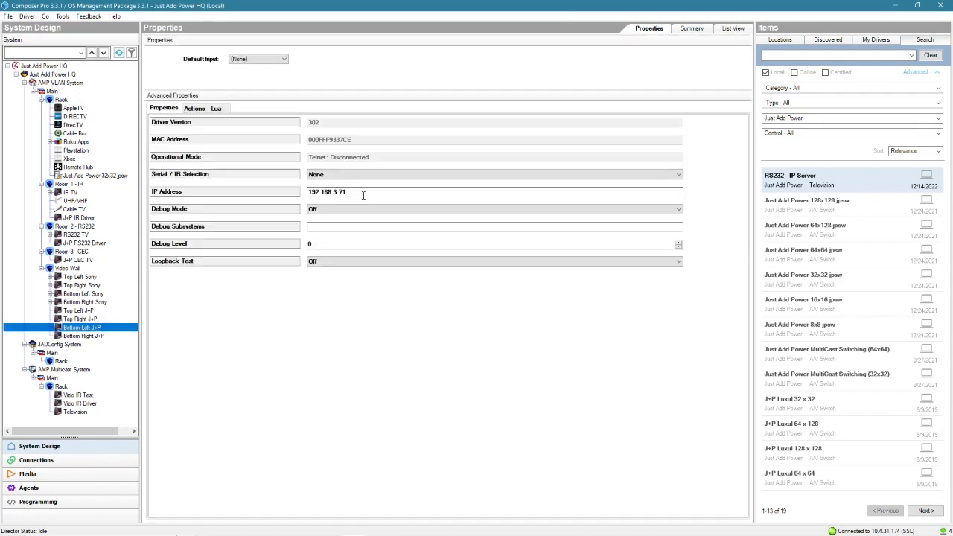
left_click_drag(354, 192, 267, 194)
type("172.27.1.6")
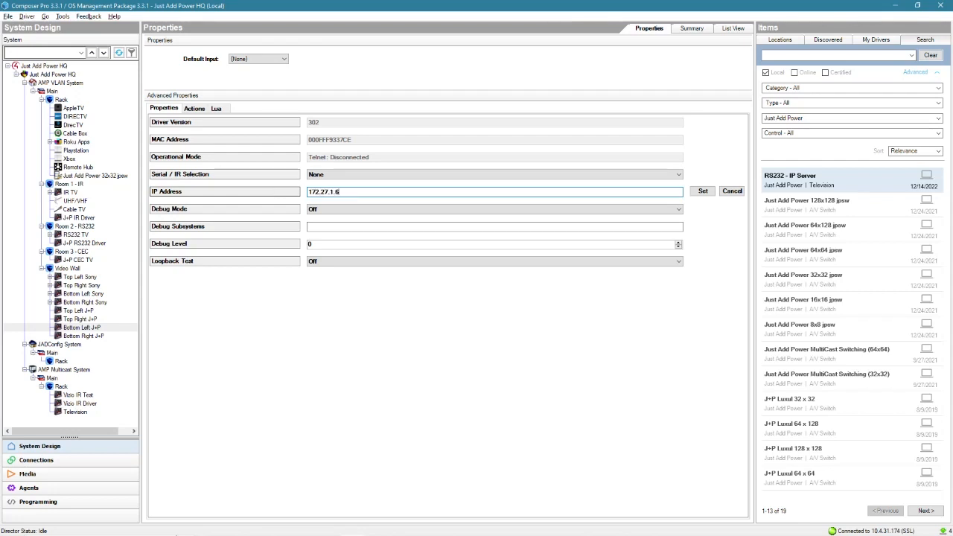
left_click(703, 191)
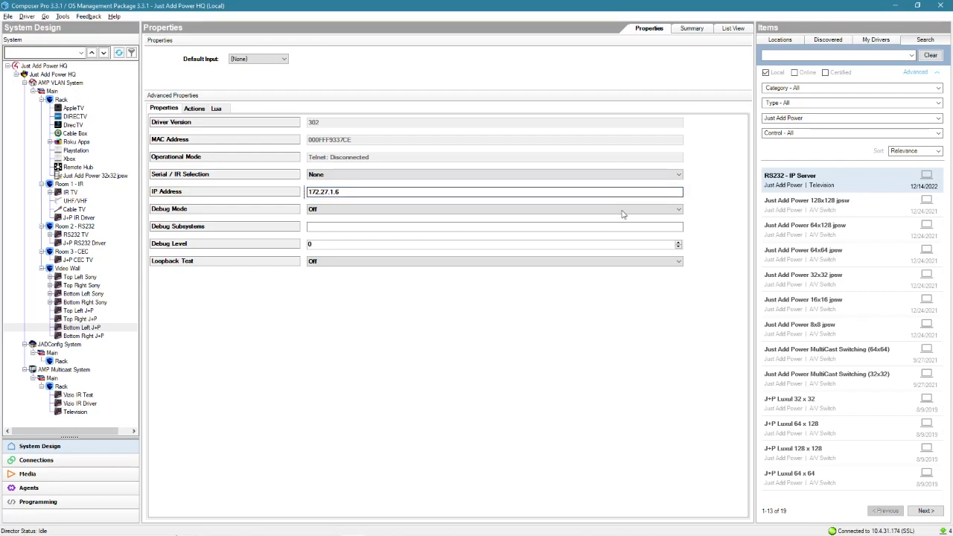
Set the IP address of the Bottom Right J+P driver to 172.27.1.7
left_click(84, 336)
left_click_drag(361, 192, 276, 193)
type("172")
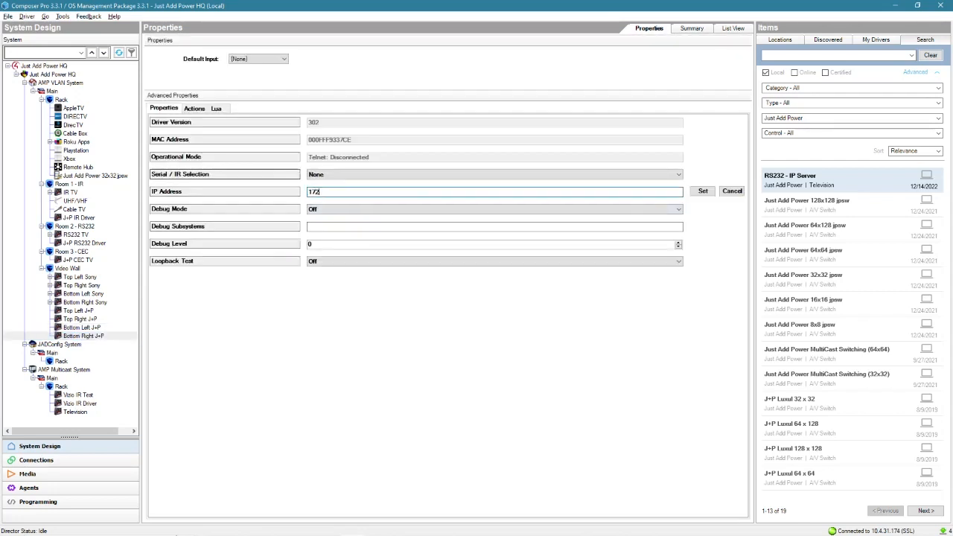
type(".27.1.7")
Switch to the C4 Project-report workbook in Excel, check the video wall receivers' IP addresses, and return to Composer Pro
key("alt+Tab")
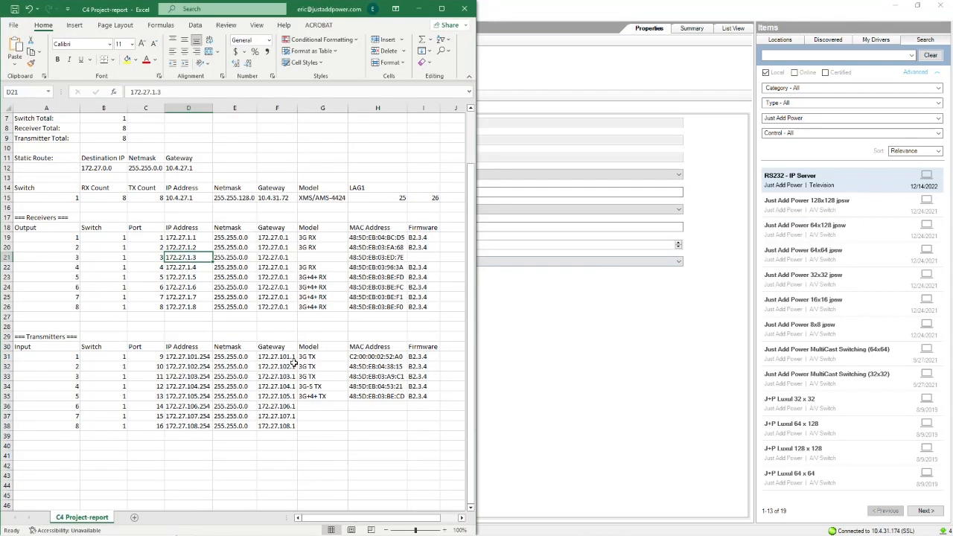
left_click(187, 269)
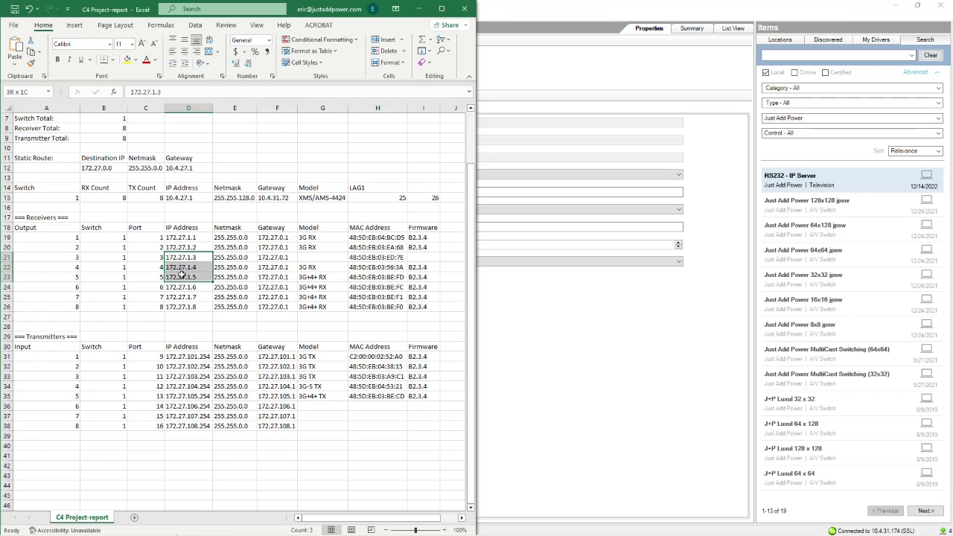
left_click_drag(190, 269, 191, 299)
left_click(419, 8)
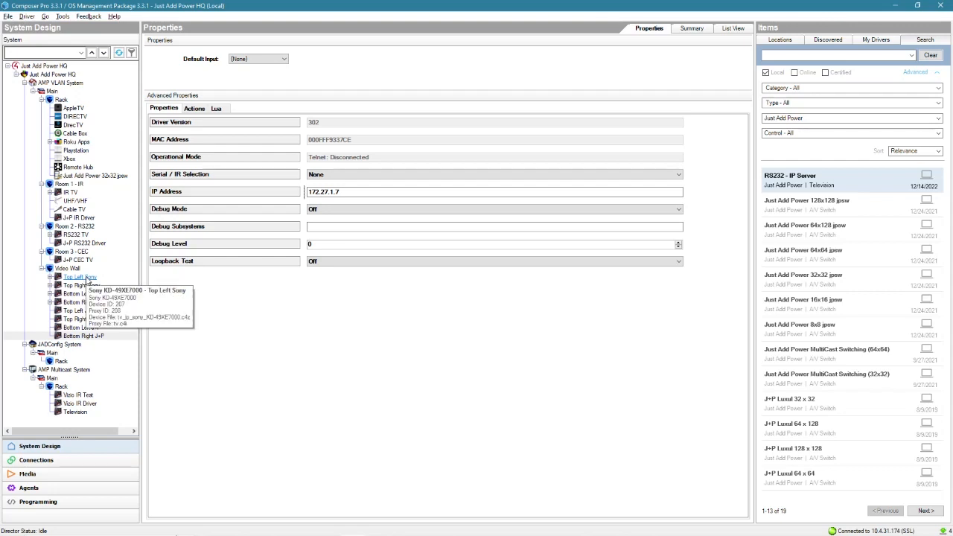
In the control and AV connections, connect video Output 4 of the Just Add Power 32x32 switch to Top Left Sony HDMI 1
left_click(56, 459)
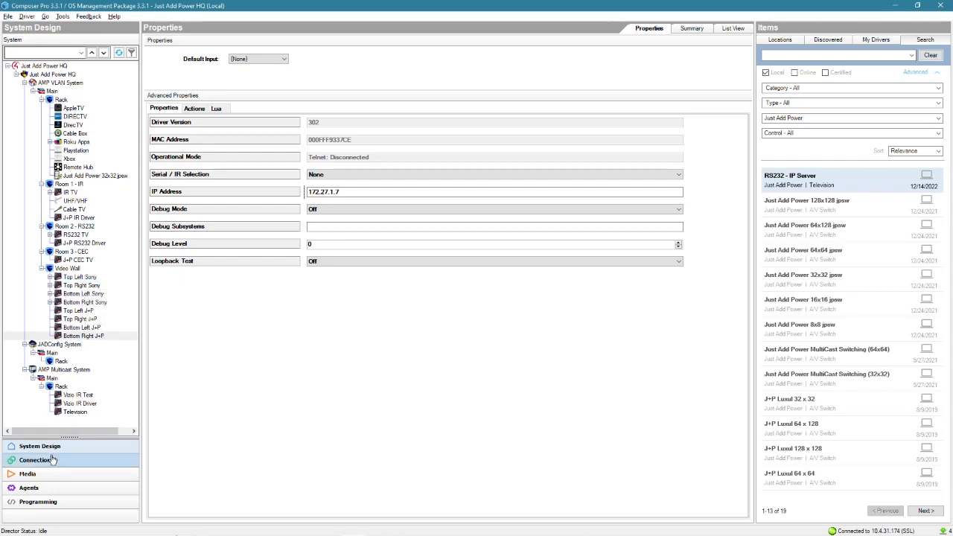
left_click(93, 176)
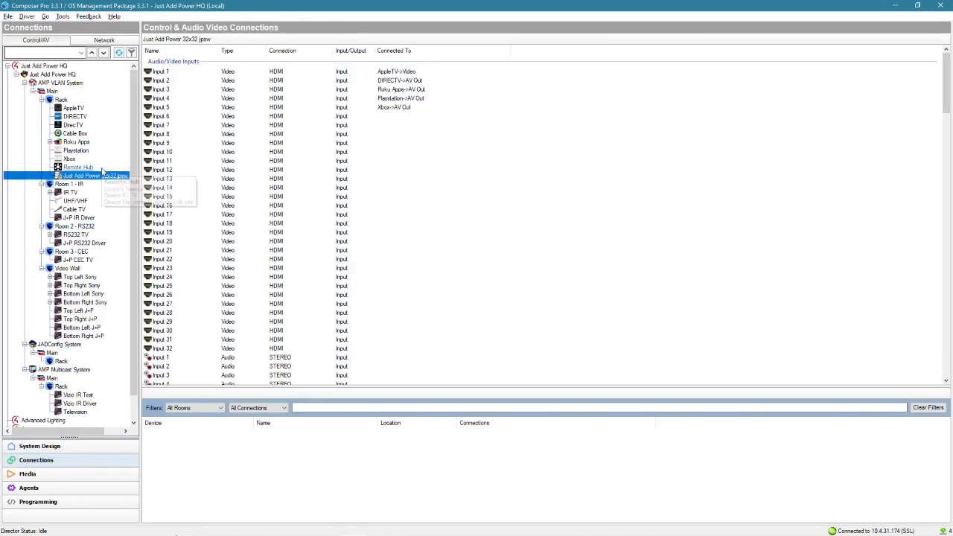
scroll(201, 151, "down", 20)
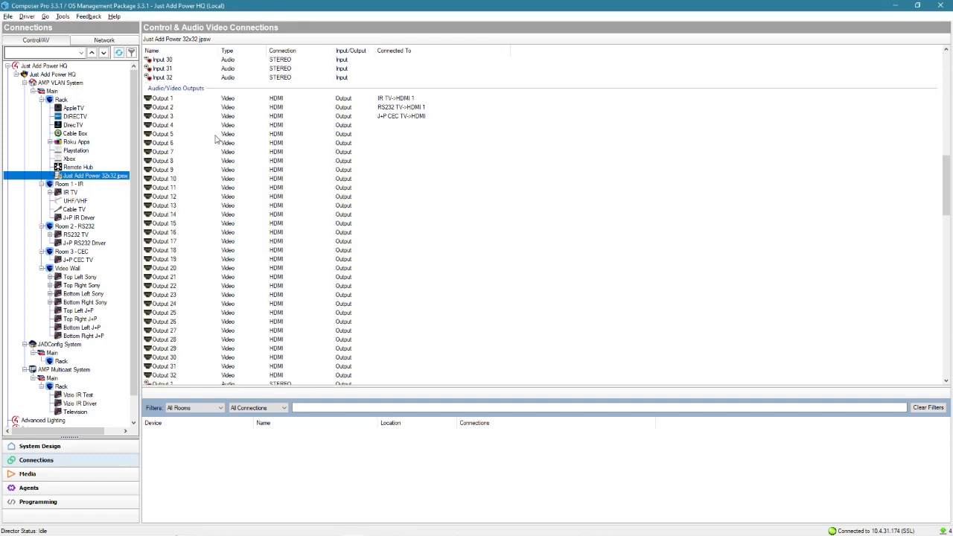
left_click(176, 128)
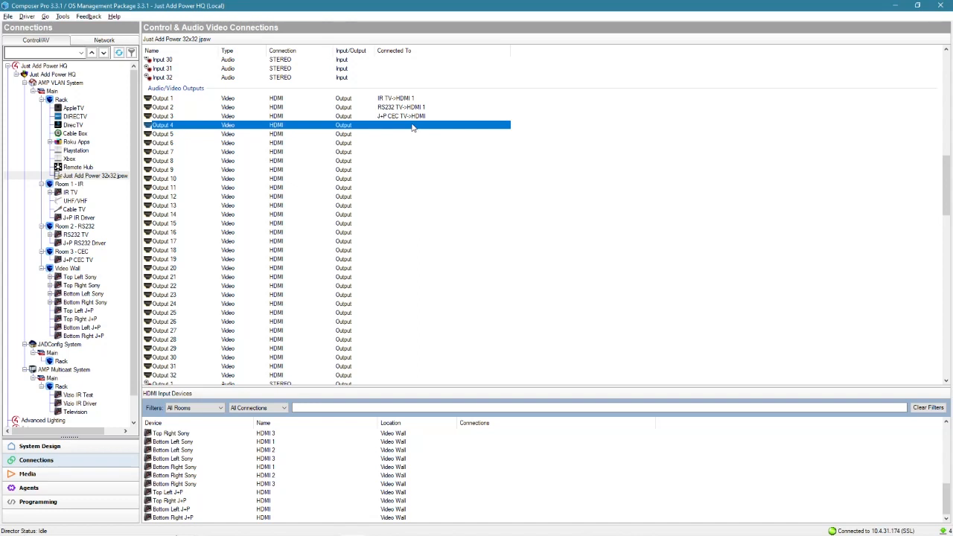
mouse_move(417, 442)
left_mouse_down()
mouse_move(410, 497)
mouse_move(396, 87)
mouse_move(420, 240)
mouse_move(416, 446)
left_mouse_up()
scroll(393, 508, "up", 2)
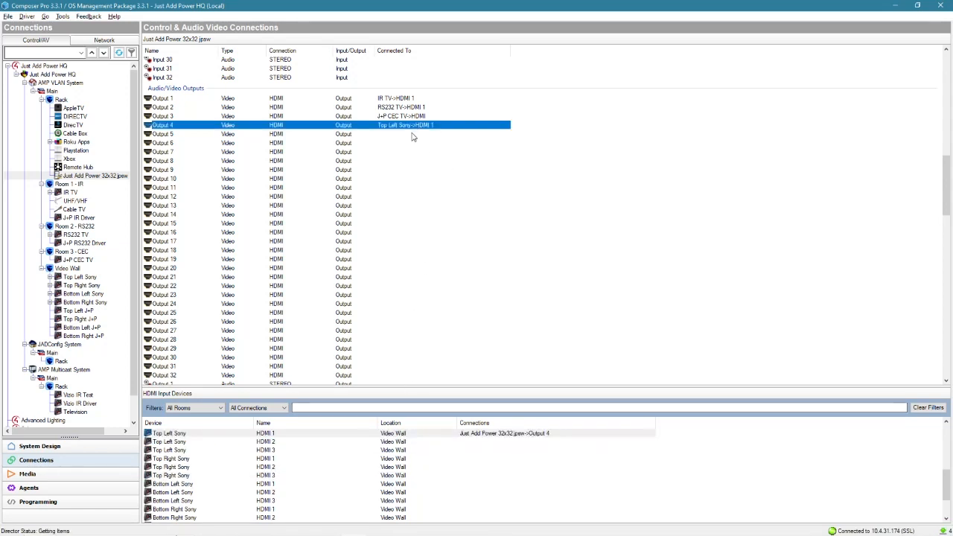
Connect video Outputs 5, 6 and 7 to HDMI 1 of the Top Right, Bottom Left and Bottom Right Sony TVs respectively
left_click_drag(413, 136, 408, 459)
left_click_drag(413, 145, 436, 488)
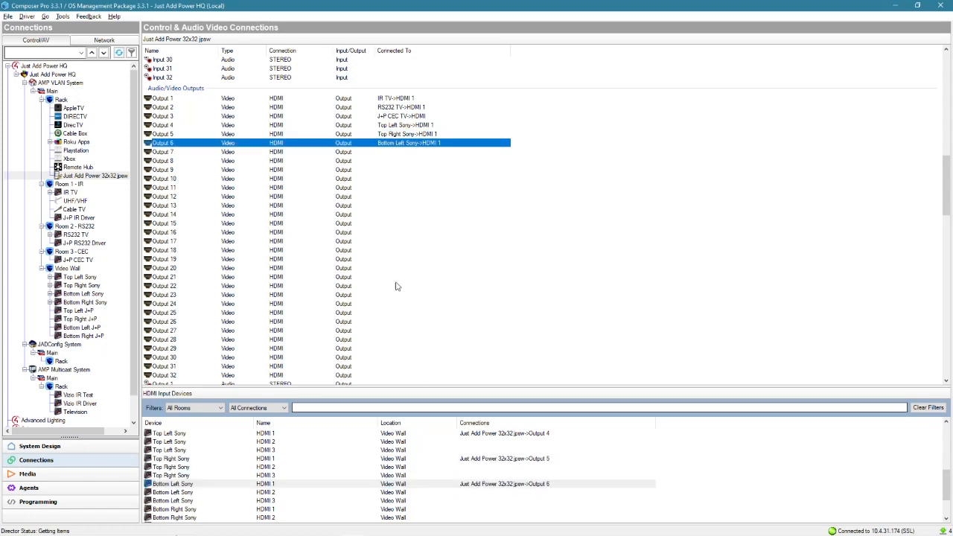
left_click_drag(409, 153, 483, 511)
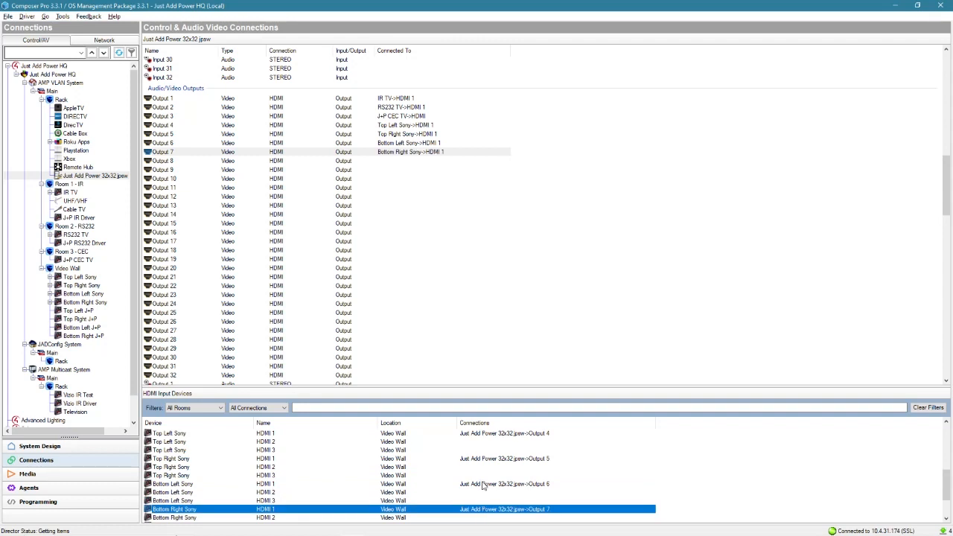
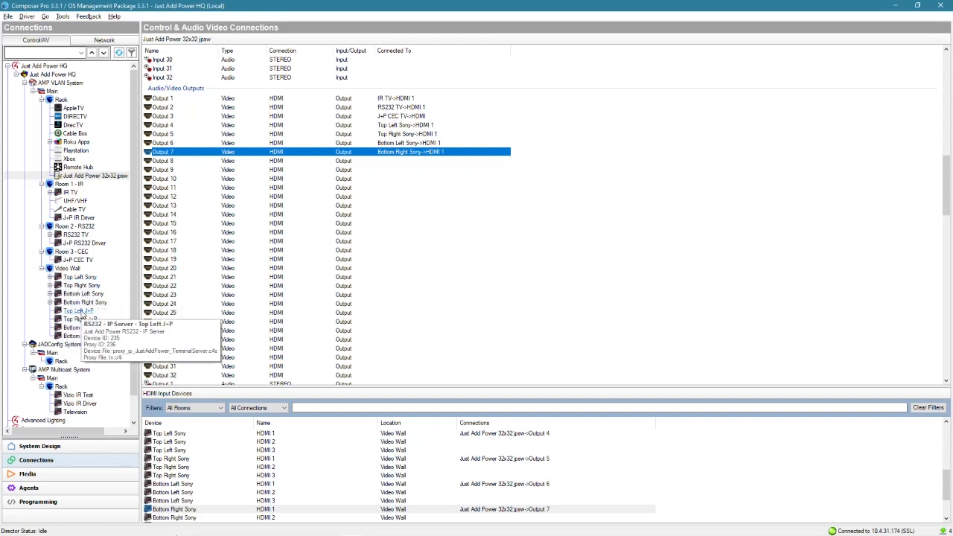
Connect the IR Transmitter output of Top Left J+P to the IR input of Top Left Sony
left_click(82, 310)
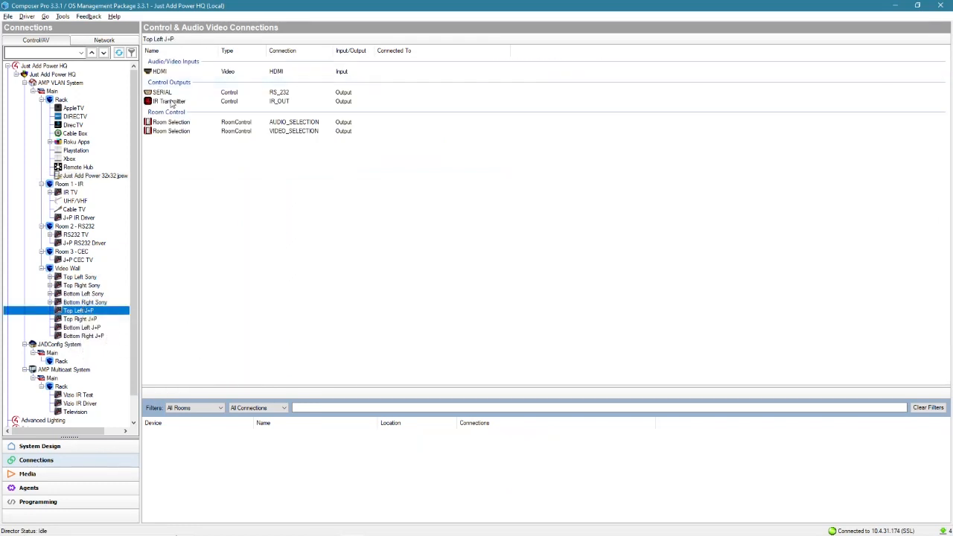
left_click(84, 302)
left_click(77, 277)
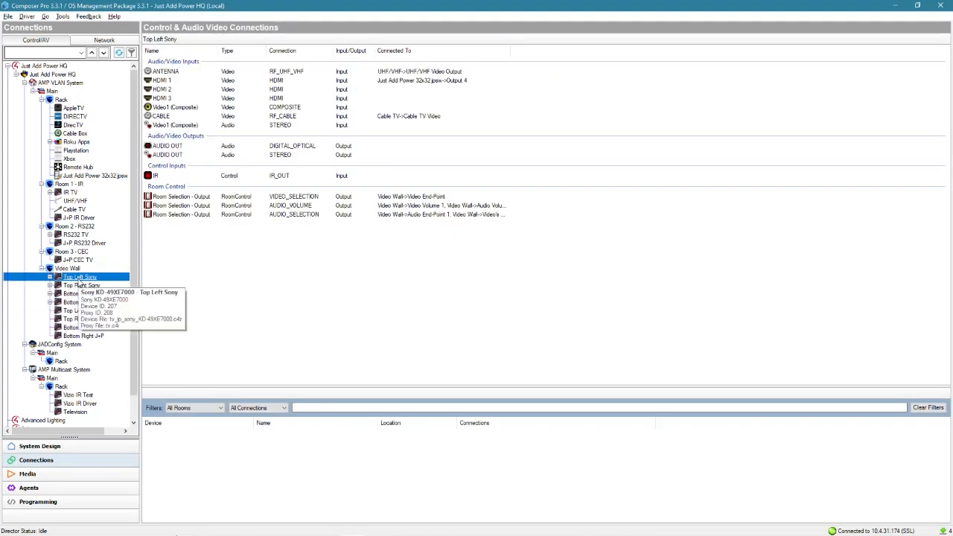
left_click(78, 310)
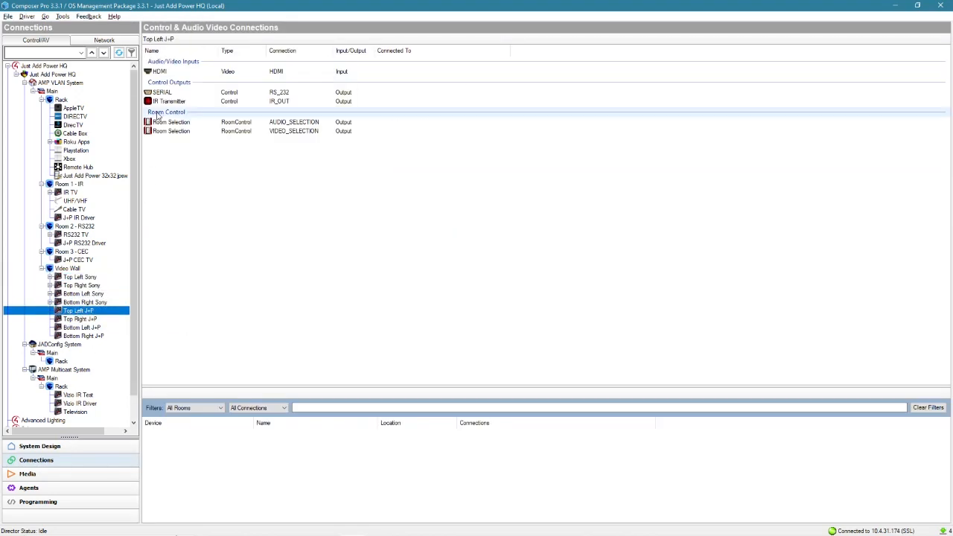
left_click(168, 102)
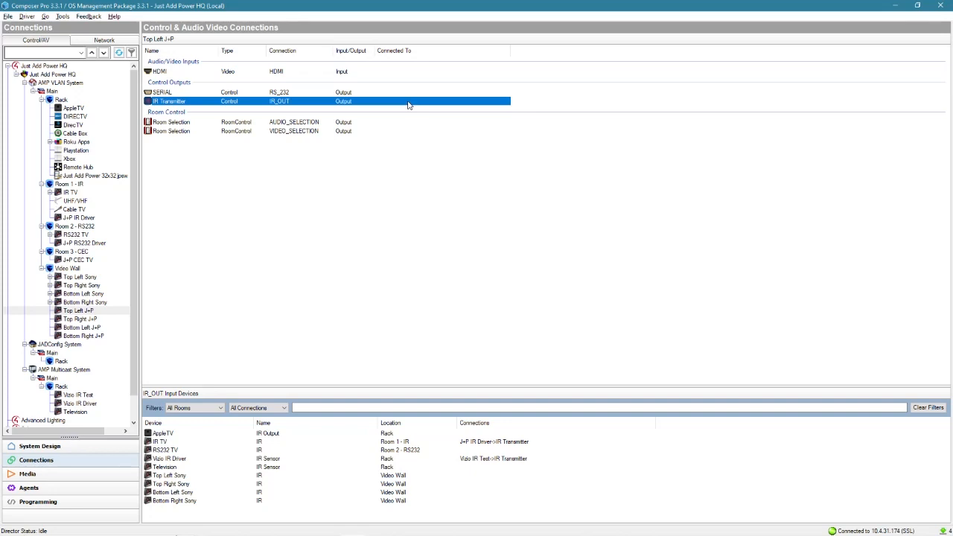
left_click_drag(408, 102, 444, 476)
Connect the IR Transmitter output of Top Right J+P to the IR input of Top Right Sony
left_click(87, 320)
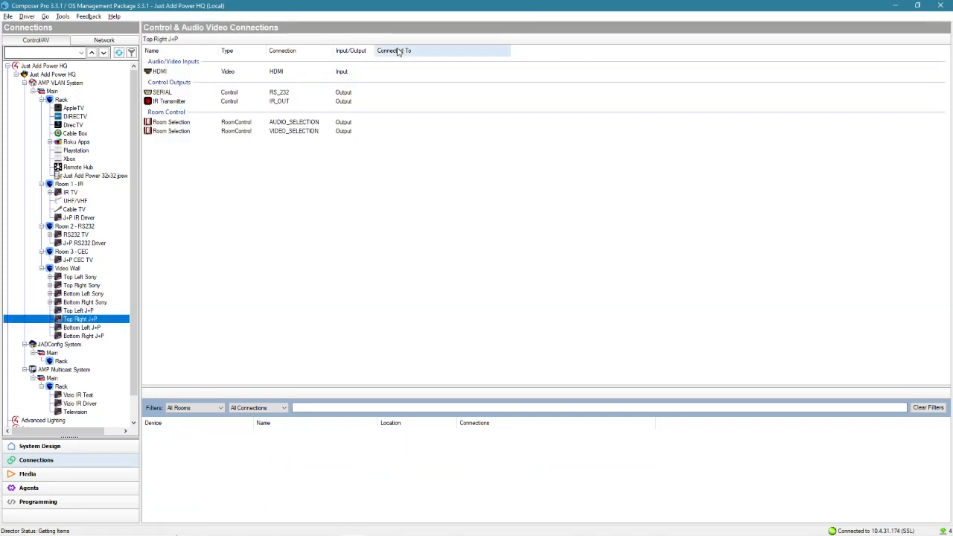
left_click(380, 102)
left_click(454, 433)
left_click_drag(454, 430, 435, 485)
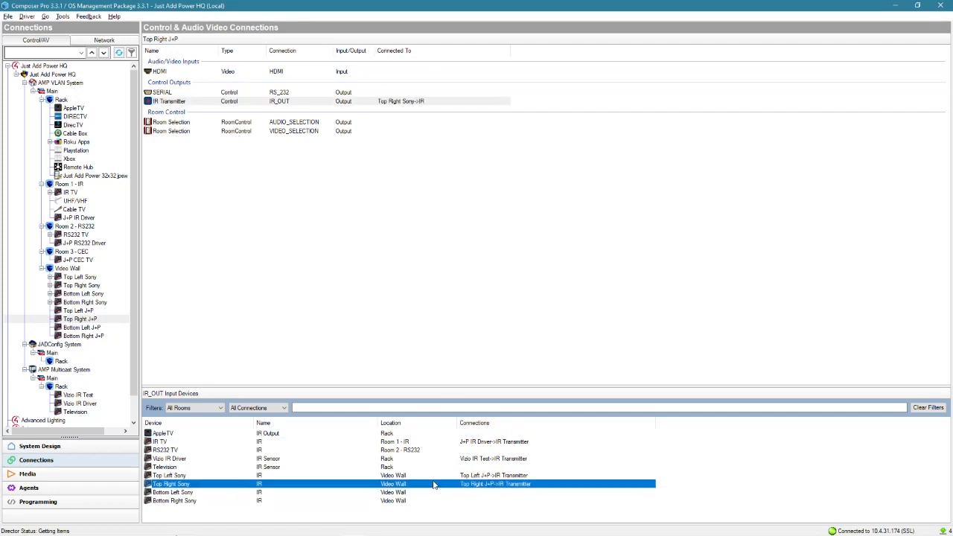
Connect the IR Transmitter outputs of Bottom Left J+P and Bottom Right J+P to their matching Sony TVs' IR inputs
left_click(83, 328)
left_click_drag(390, 102, 460, 493)
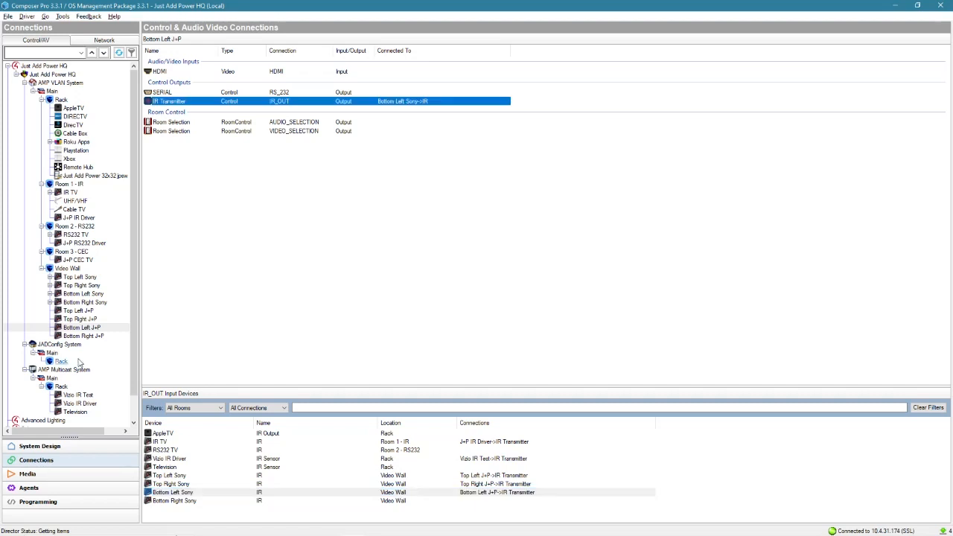
left_click(84, 336)
left_click_drag(395, 102, 476, 503)
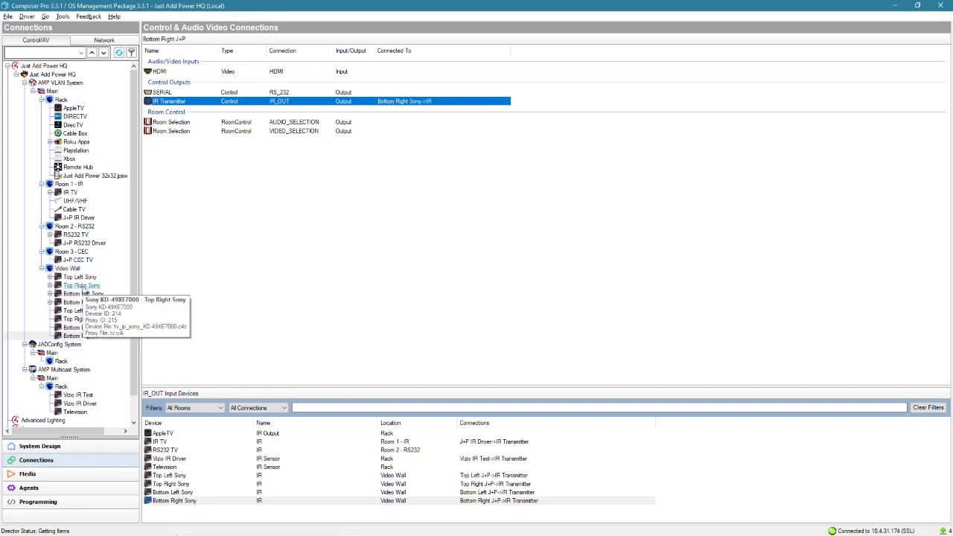
Add the Custom Buttons agent to the project
left_click(29, 488)
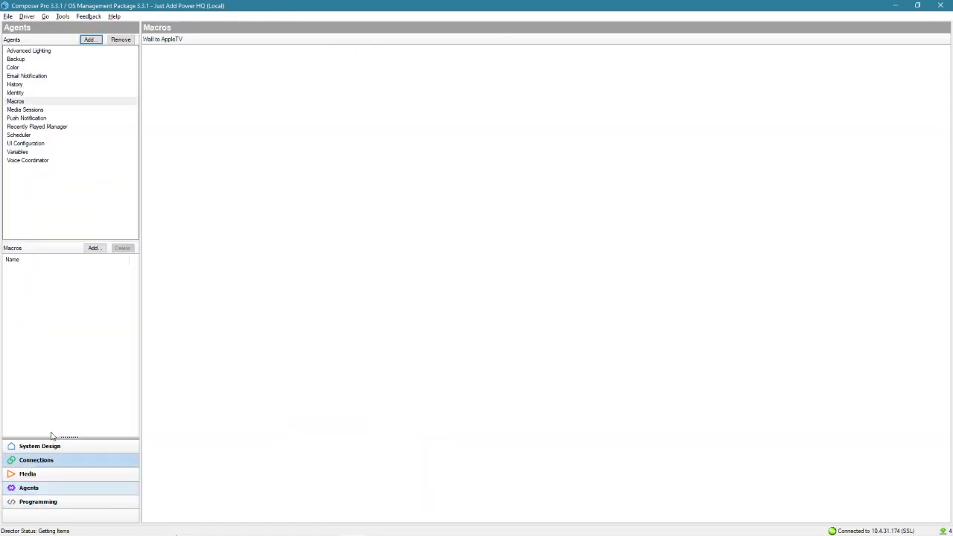
left_click(40, 101)
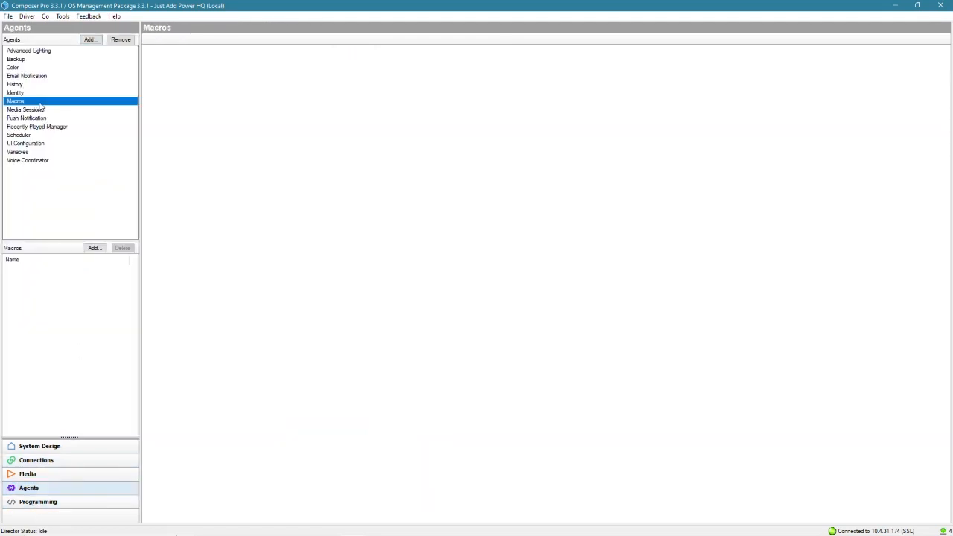
left_click(89, 40)
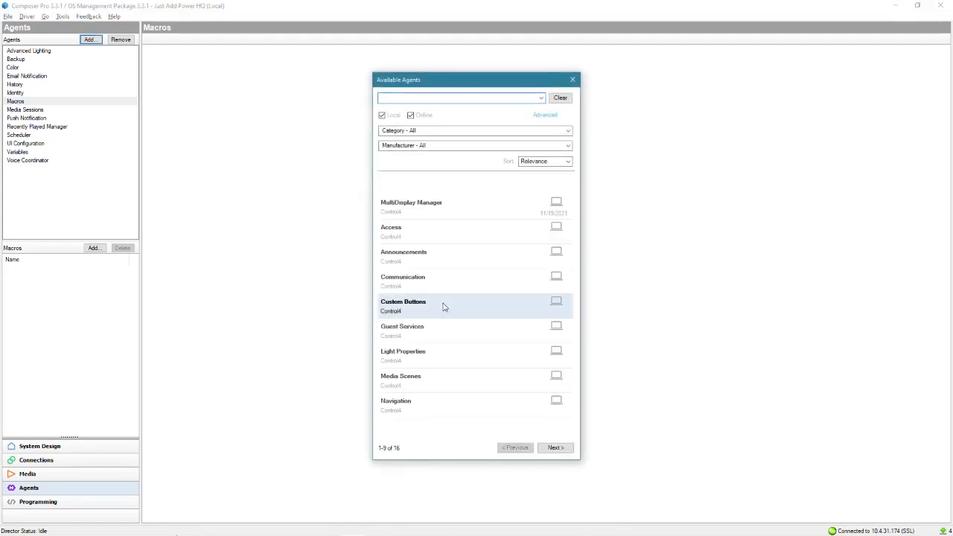
double_click(485, 305)
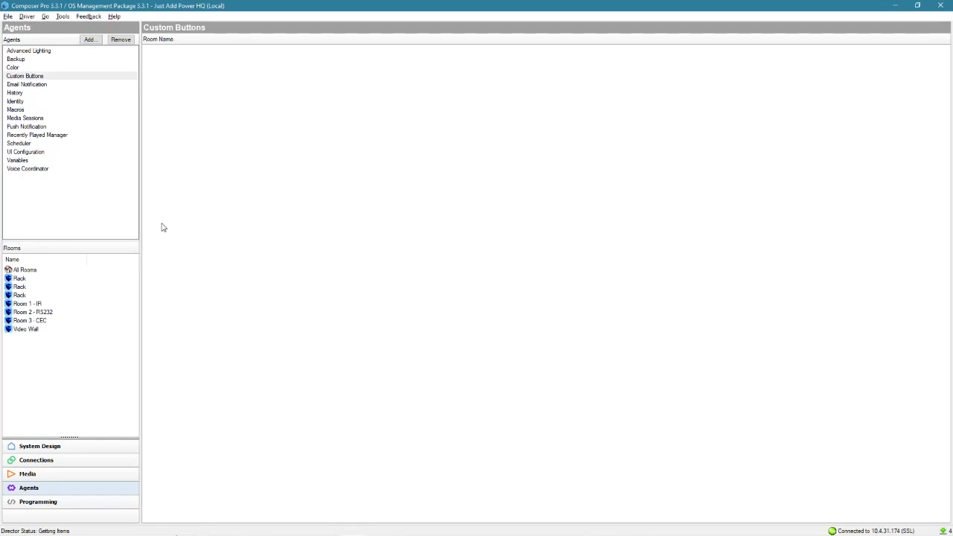
Create a new macro named "2x2 Full Wall" in the Macros agent
left_click(17, 110)
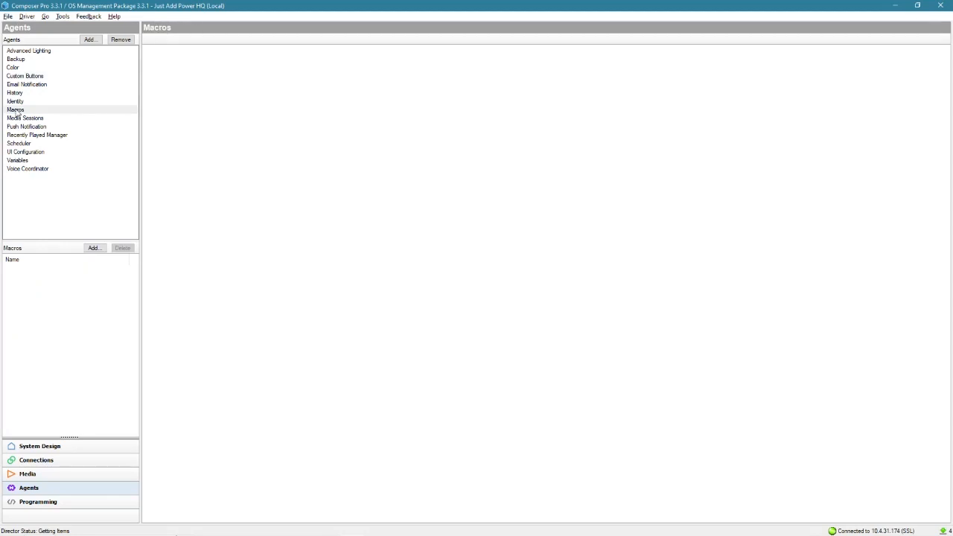
left_click(26, 76)
left_click(25, 110)
left_click(95, 249)
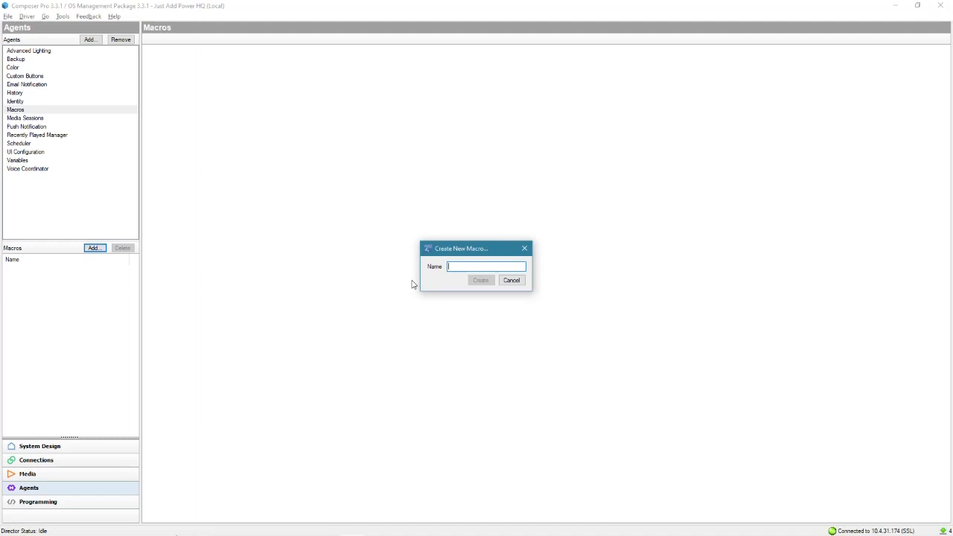
type("2x2 Full Wall")
key("Return")
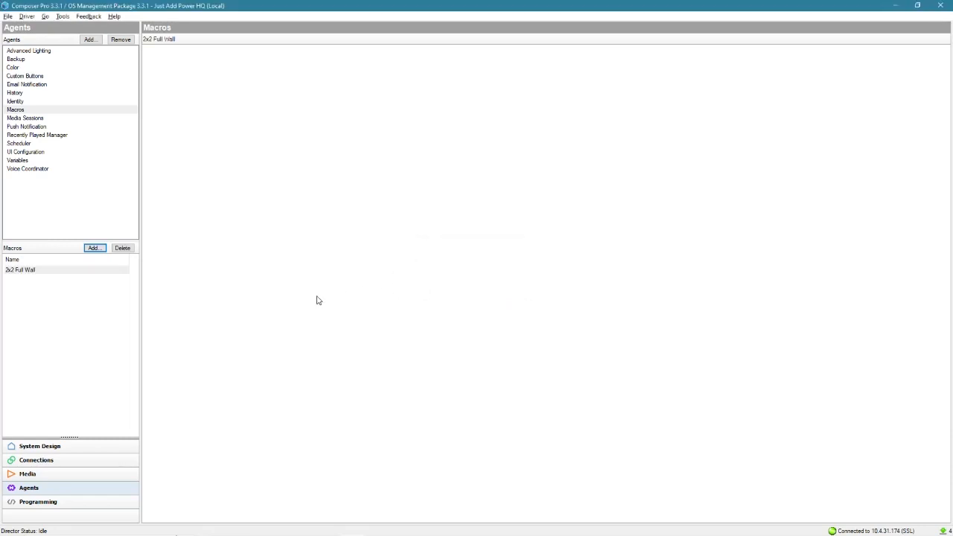
Create a new macro named "2x2 Single Screen" in the Macros agent
left_click(93, 251)
type("2x2 Single Screen")
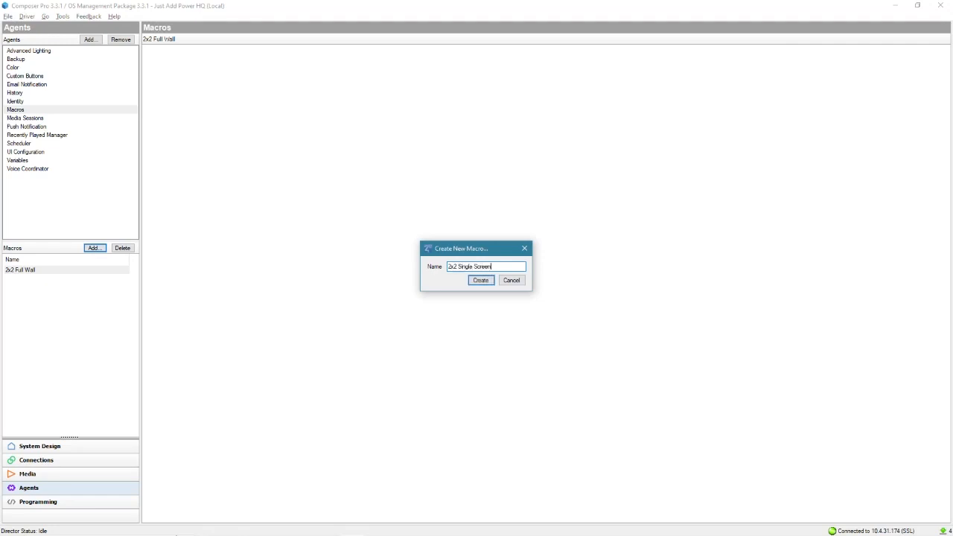
key("Return")
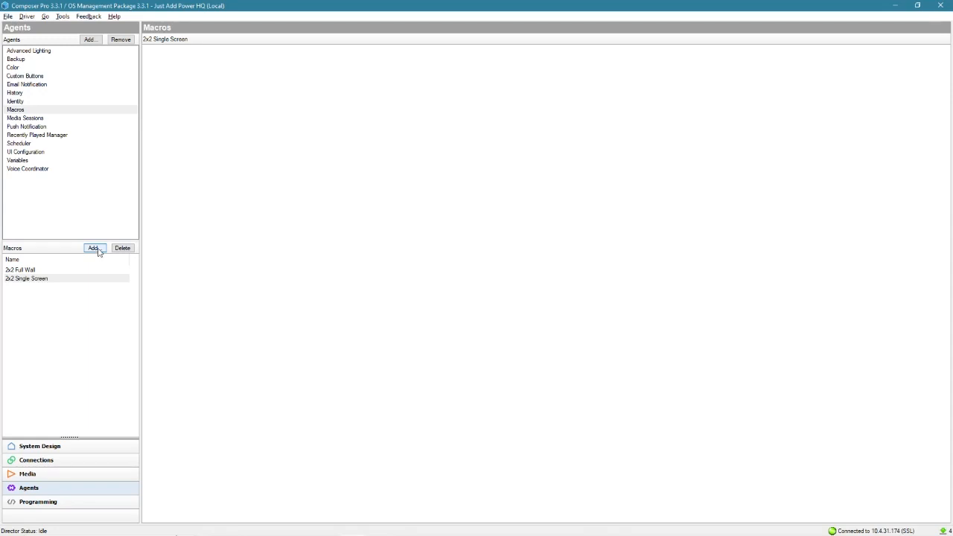
Create two more macros named "AppleTV Full Wall" and "DirecTV Full Wall"
left_click(95, 249)
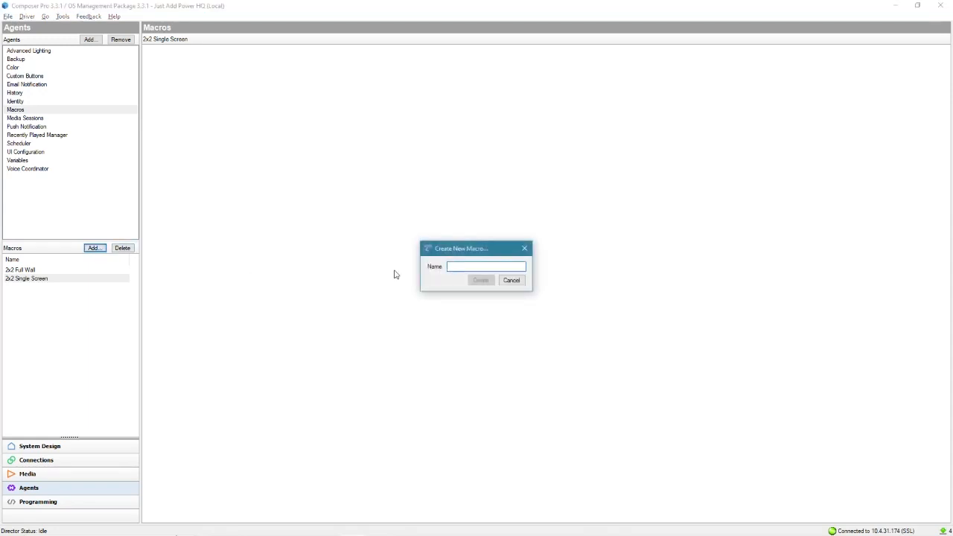
type("AppleTV Full Wall")
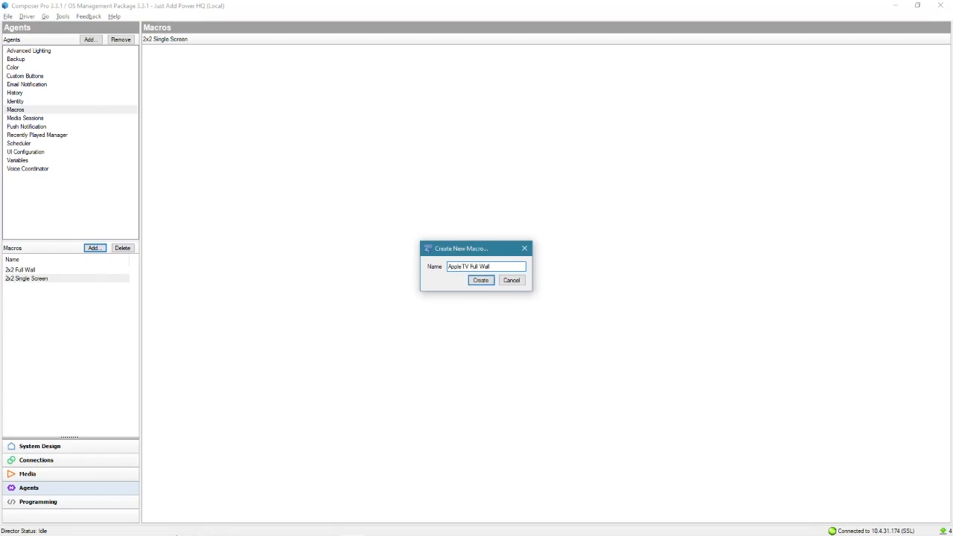
left_click(481, 281)
left_click(95, 248)
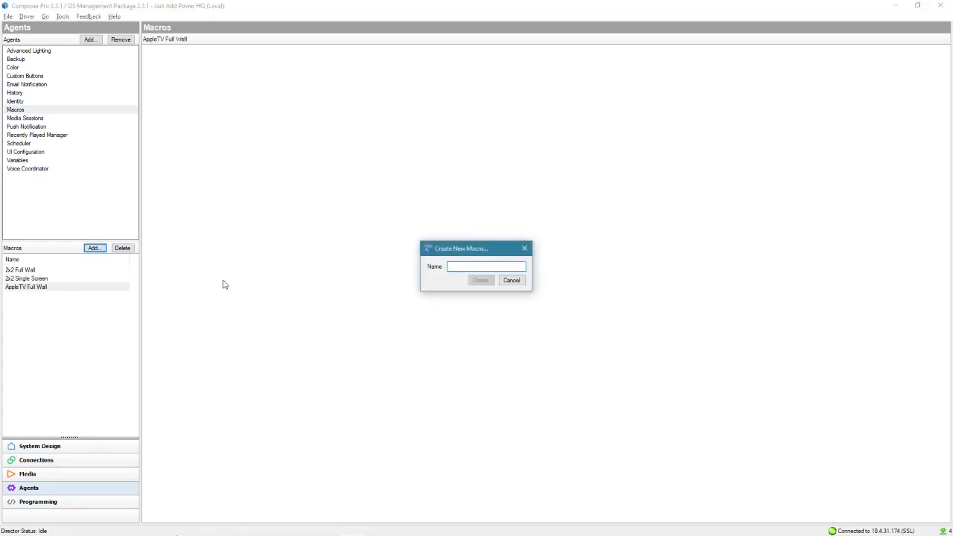
type("DirecTV Full Wall")
key("Return")
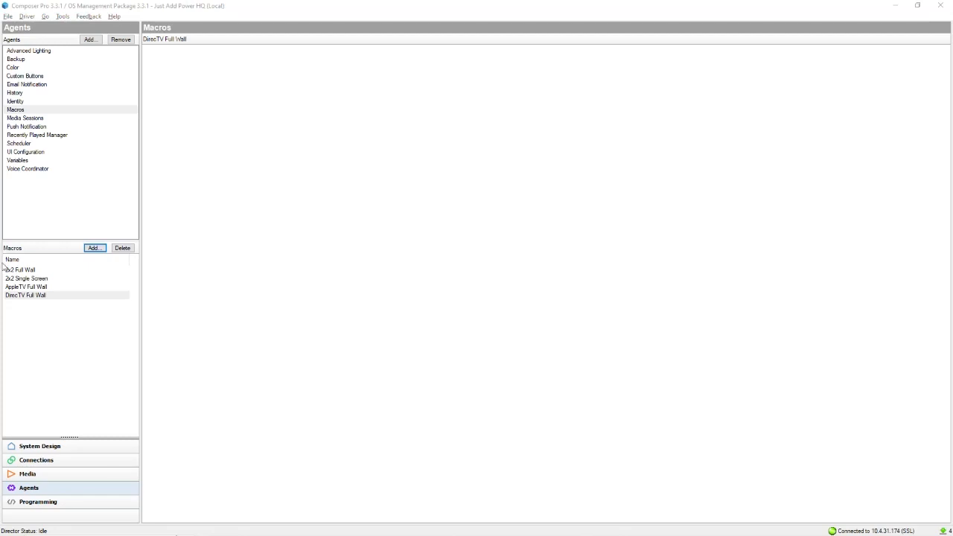
left_click(28, 273)
left_click(37, 280)
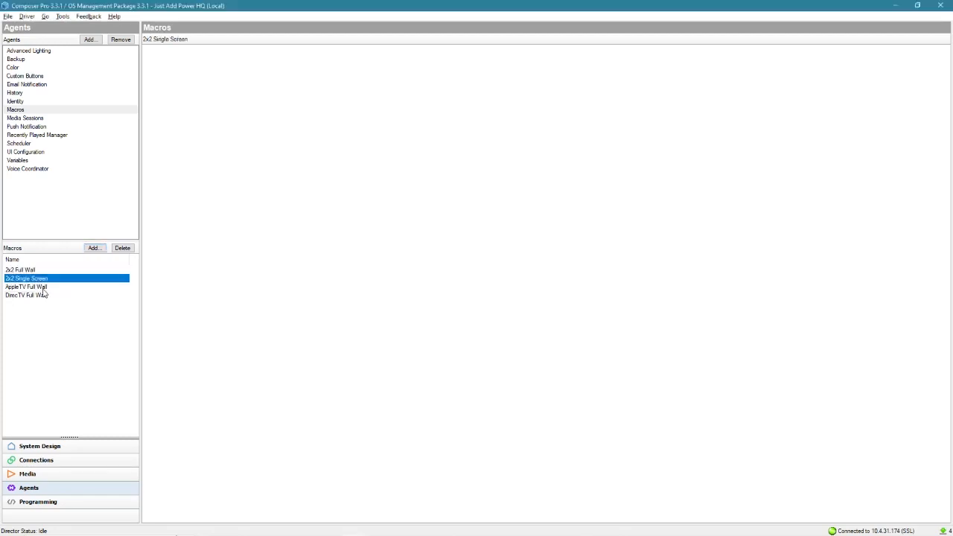
left_click(42, 288)
left_click(44, 296)
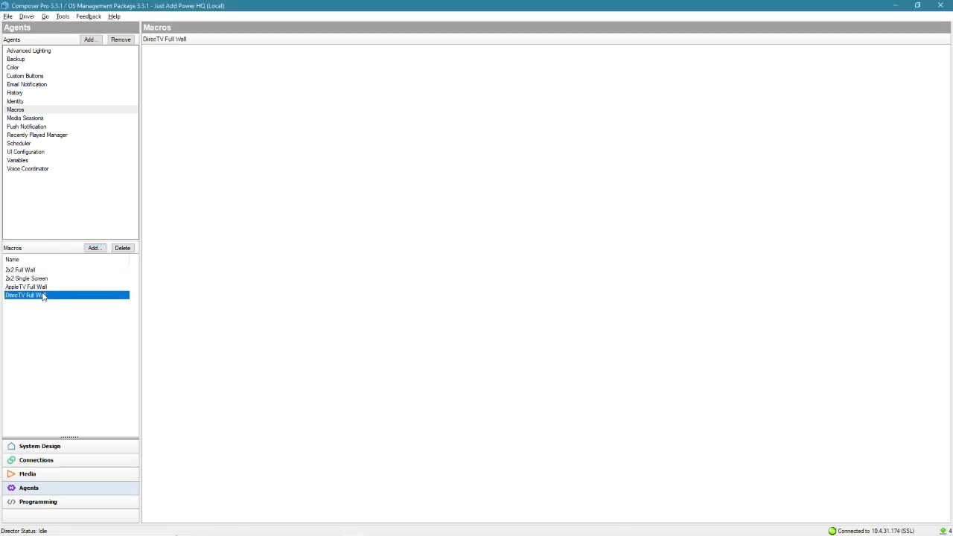
Go to Programming and select the Macros agent's 2x2 Full Wall macro as the event to script
left_click(43, 504)
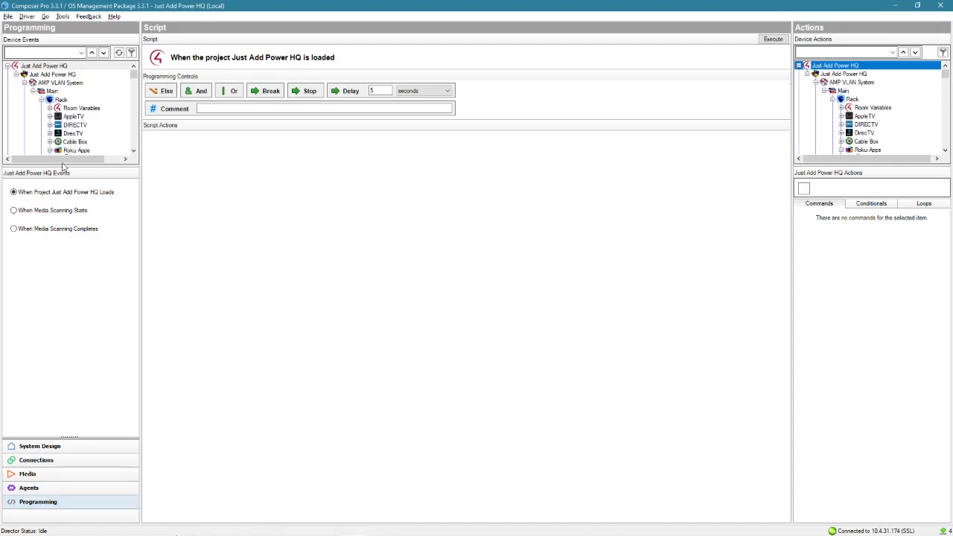
left_click(125, 78)
scroll(107, 93, "down", 20)
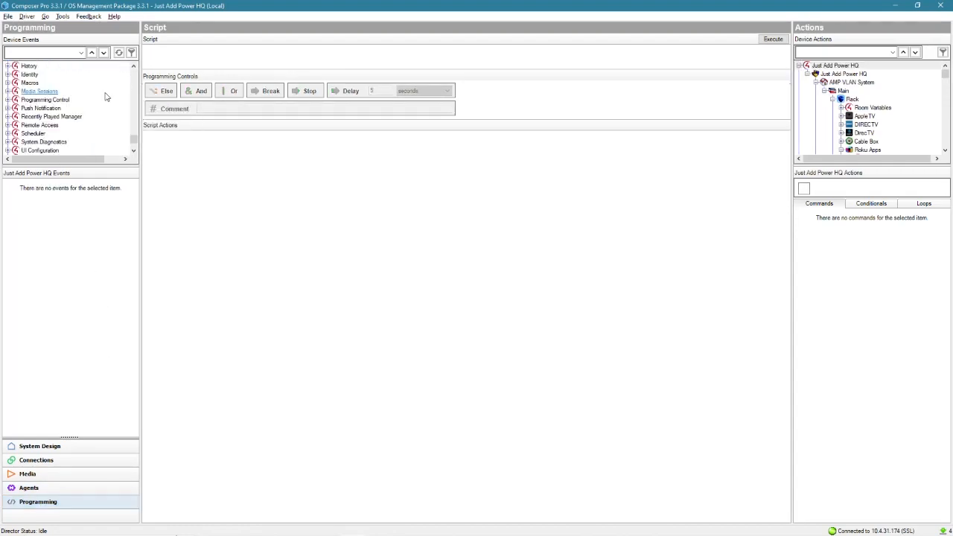
left_click(30, 82)
left_click(85, 192)
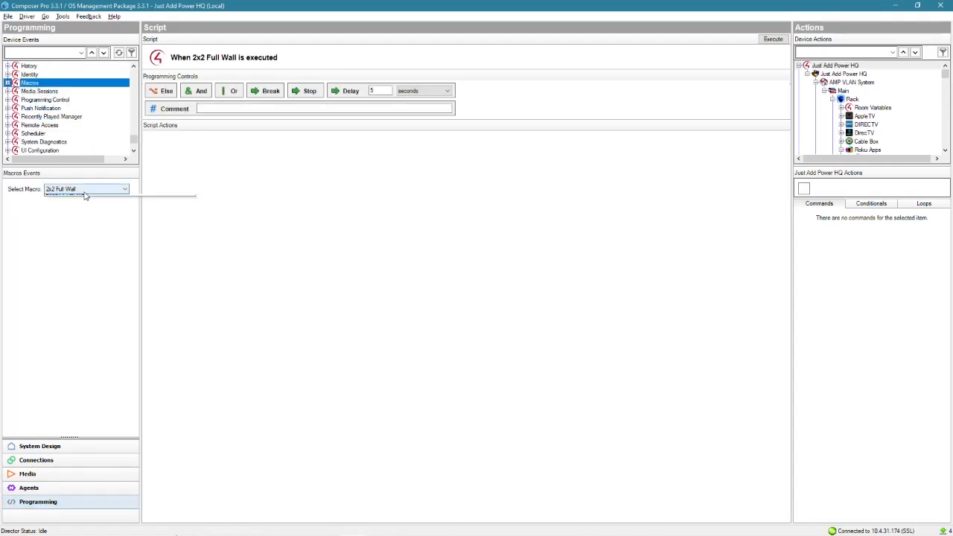
left_click(82, 192)
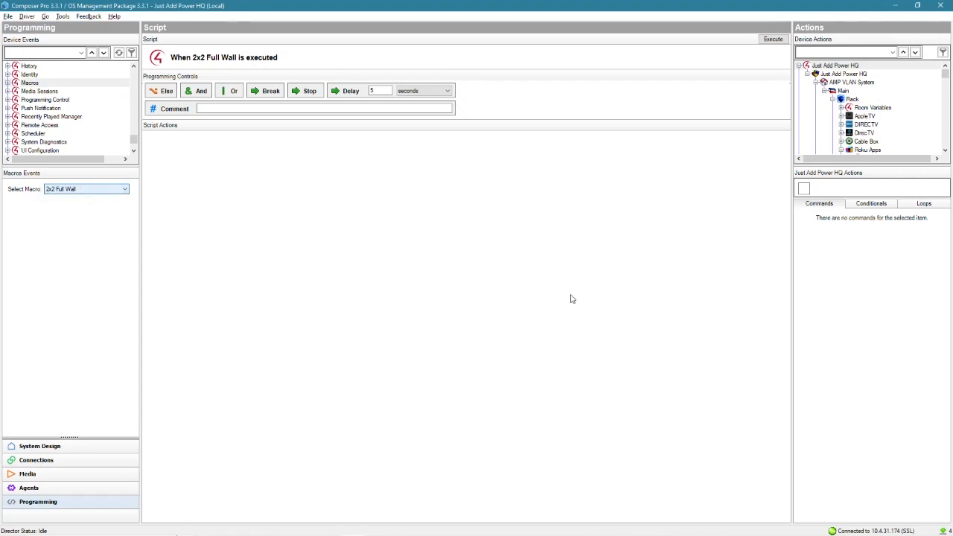
Collapse the Rack, the three numbered rooms and the Video Wall's Sony TVs in the device actions tree to reach the J+P receivers
left_click(832, 99)
left_click(832, 108)
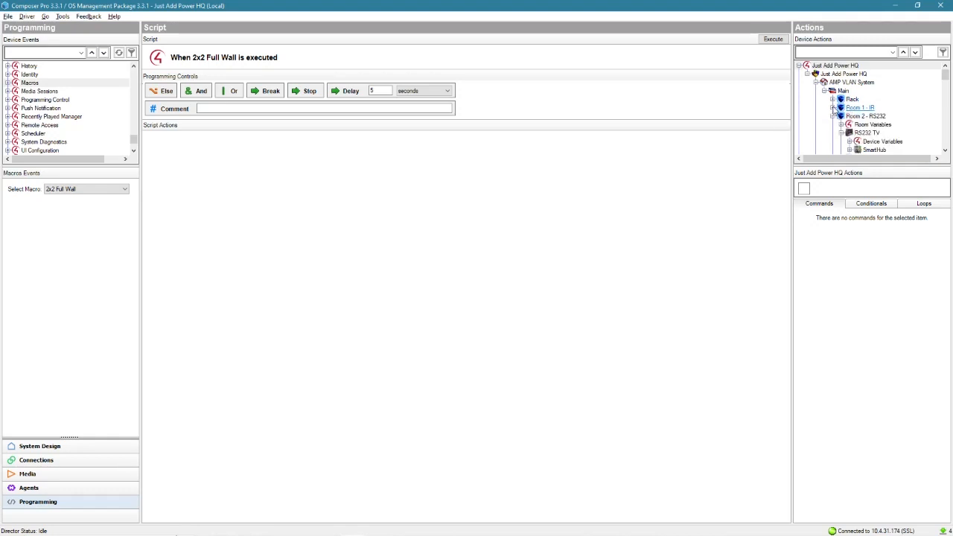
left_click(833, 117)
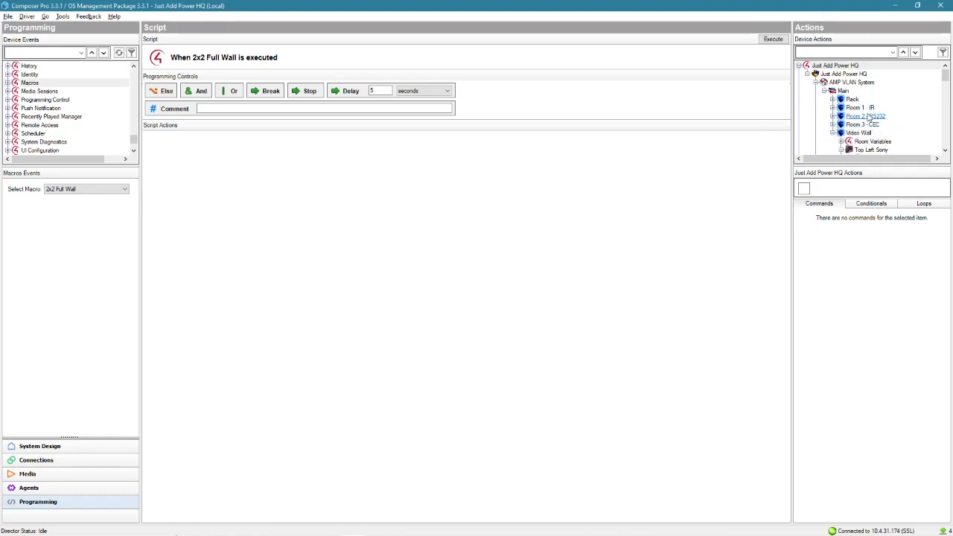
scroll(867, 117, "down", 3)
scroll(868, 117, "up", 1)
left_click(843, 99)
scroll(842, 150, "down", 1)
left_click(841, 134)
scroll(842, 135, "down", 2)
left_click(842, 117)
scroll(844, 123, "down", 2)
left_click(841, 125)
scroll(862, 125, "down", 3)
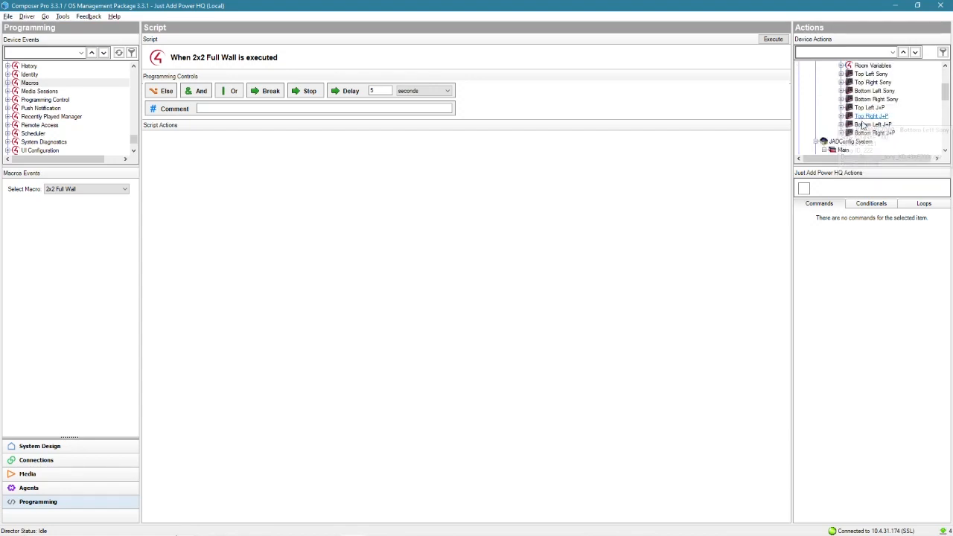
Add a Basic VideoWall Mode Change command for Top Left J+P to the script, with 2 rows, 2 columns, row position 1 and column position 1
left_click(868, 108)
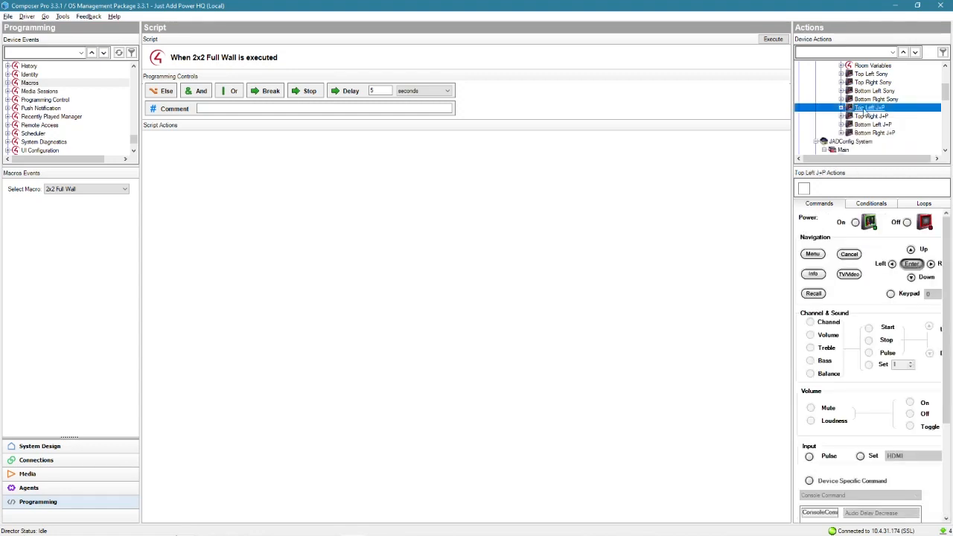
left_click_drag(942, 255, 942, 346)
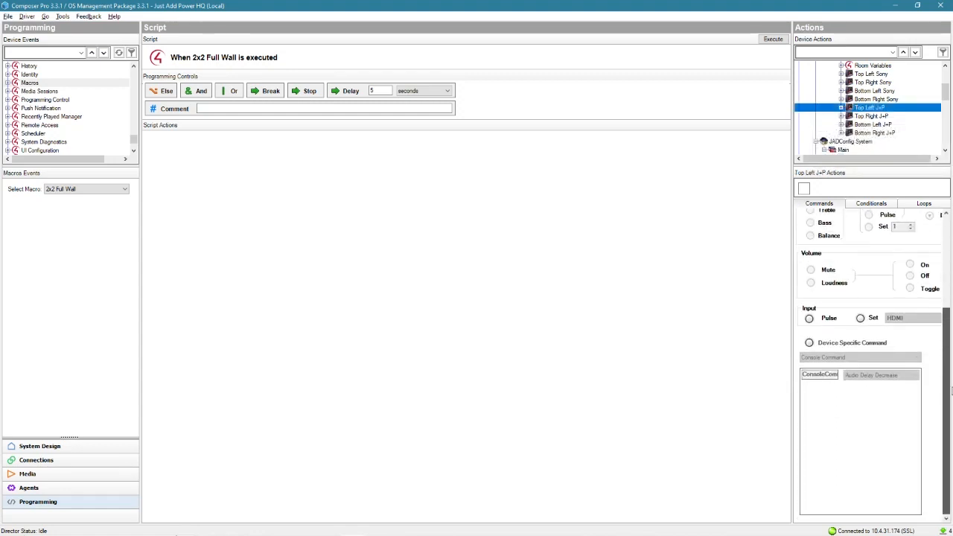
left_click(810, 343)
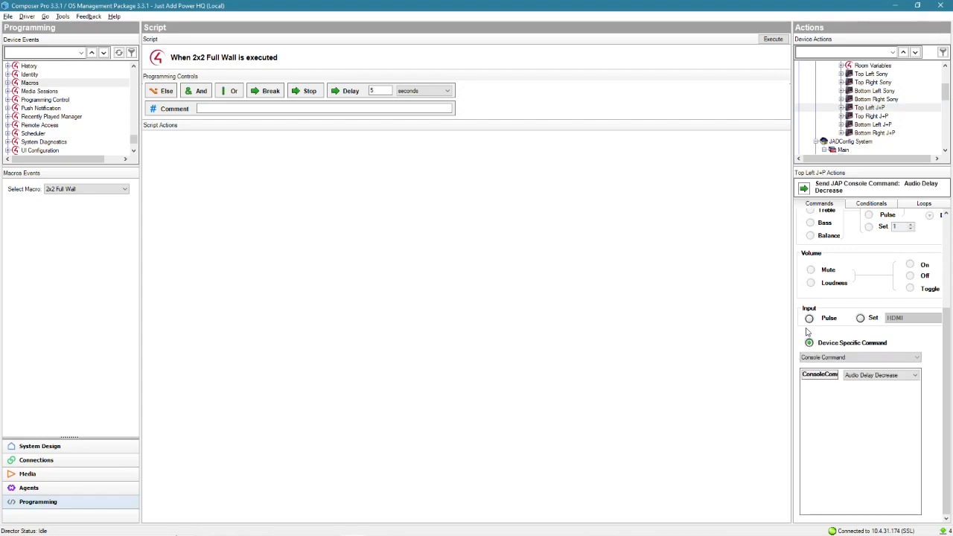
left_click(854, 358)
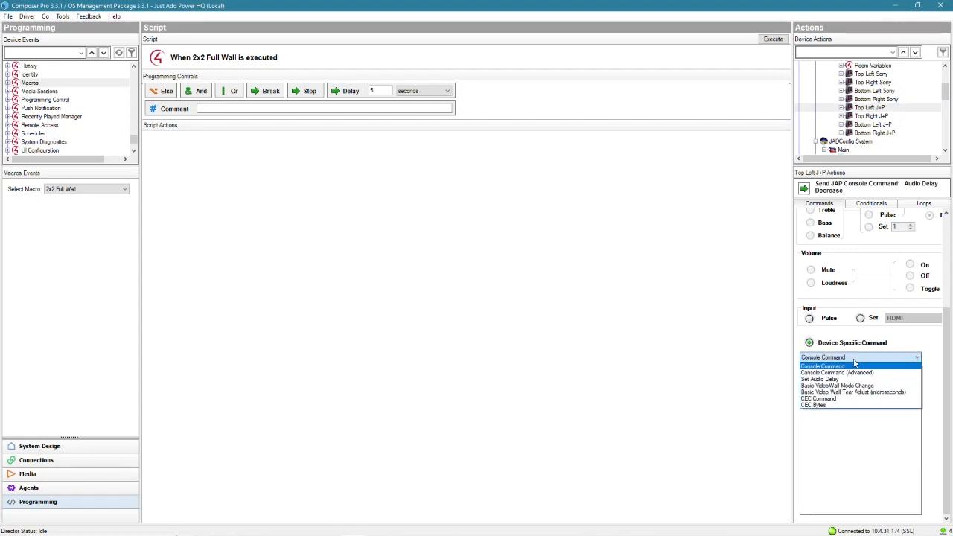
left_click(856, 386)
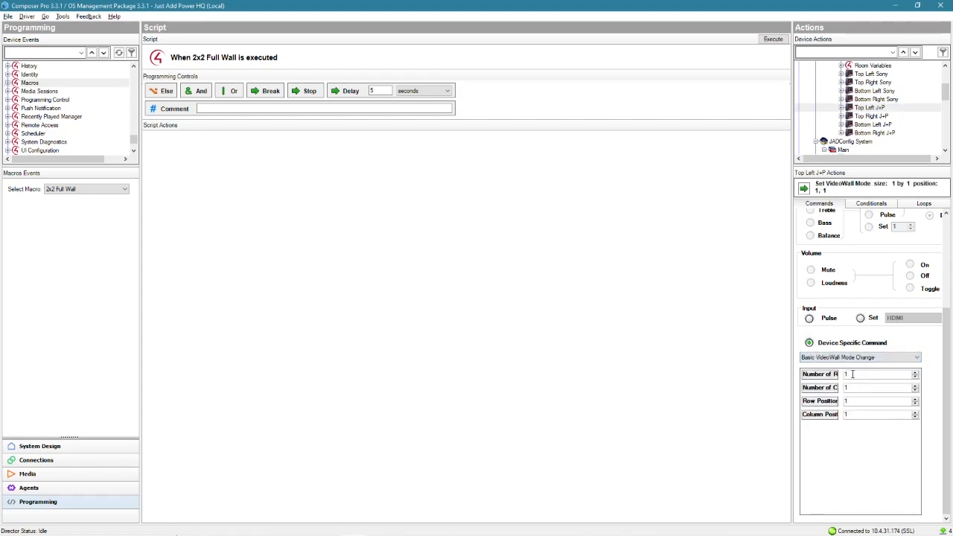
left_click_drag(793, 347, 667, 332)
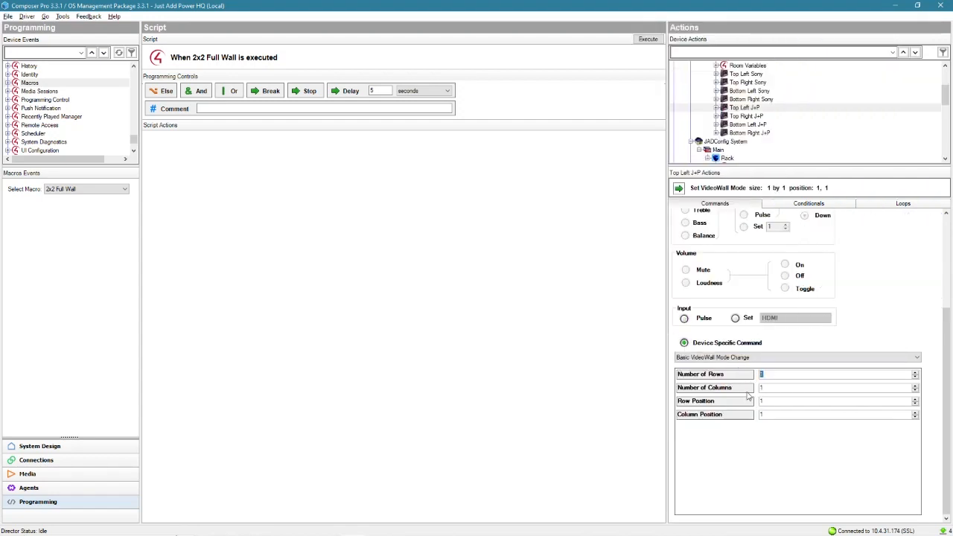
type("2")
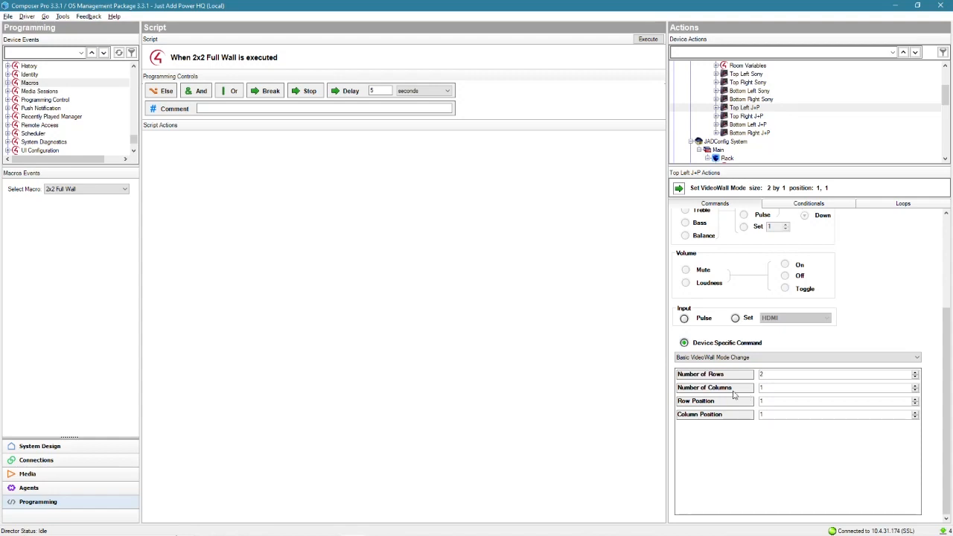
type("2")
left_click_drag(679, 188, 335, 155)
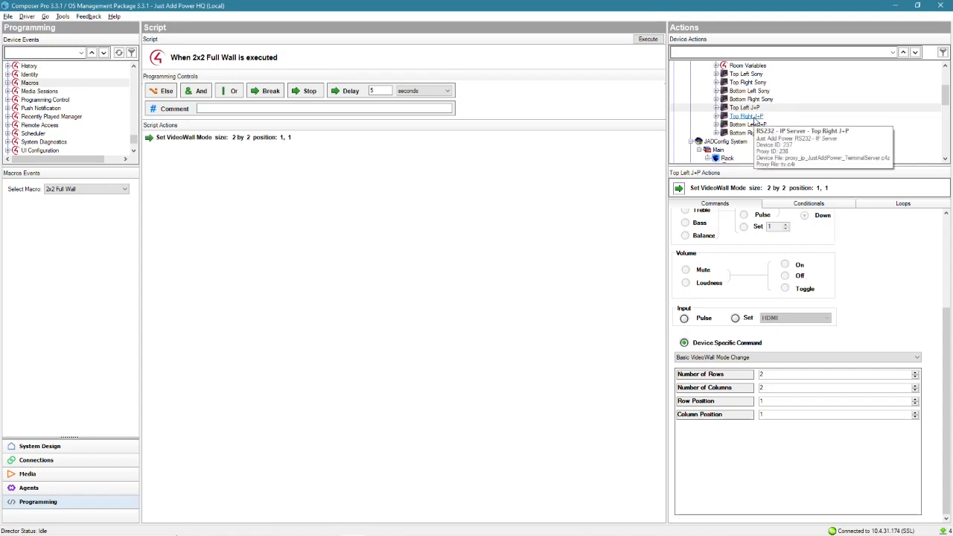
Add a Basic VideoWall Mode Change command for Top Right J+P to the script, sized 2 by 2 at row position 1, column position 2
left_click(747, 116)
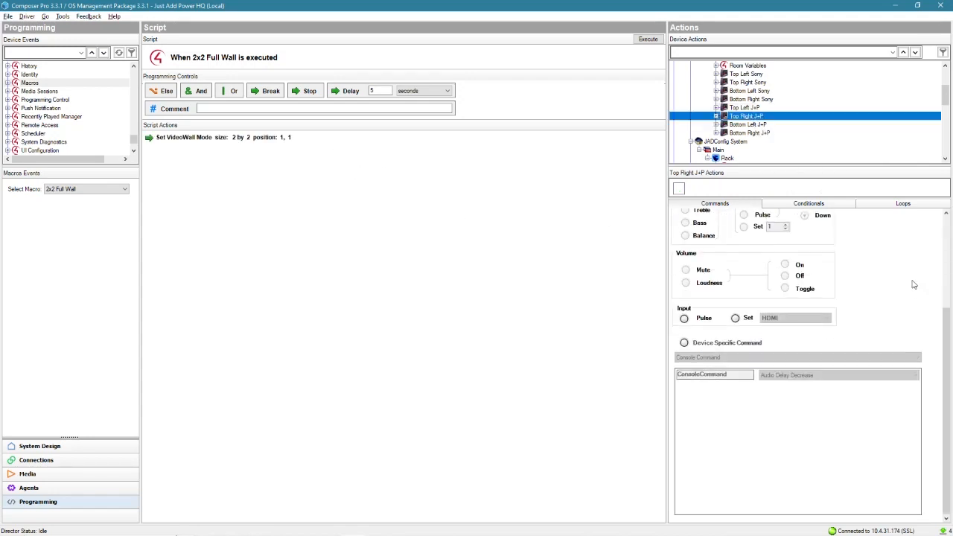
left_click(684, 342)
left_click(726, 357)
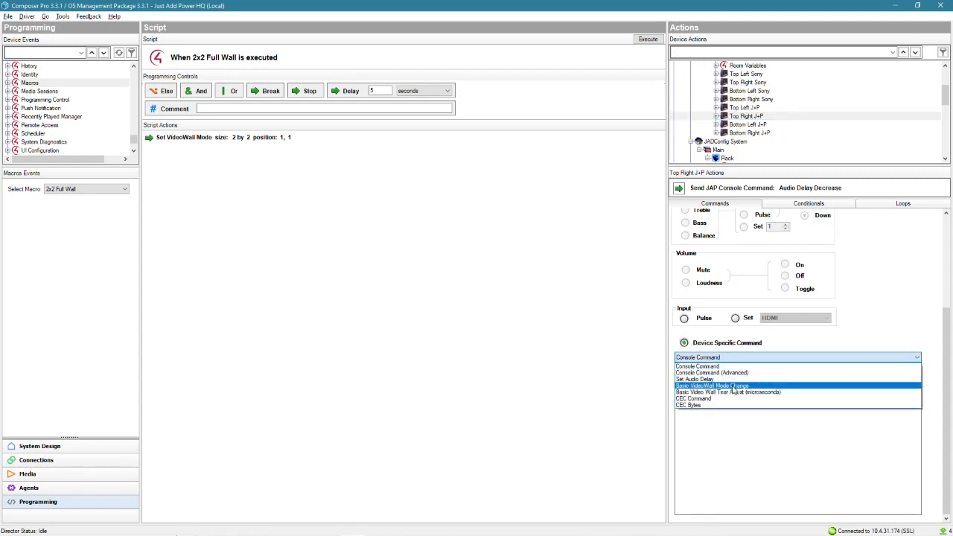
left_click(734, 388)
left_click(769, 375)
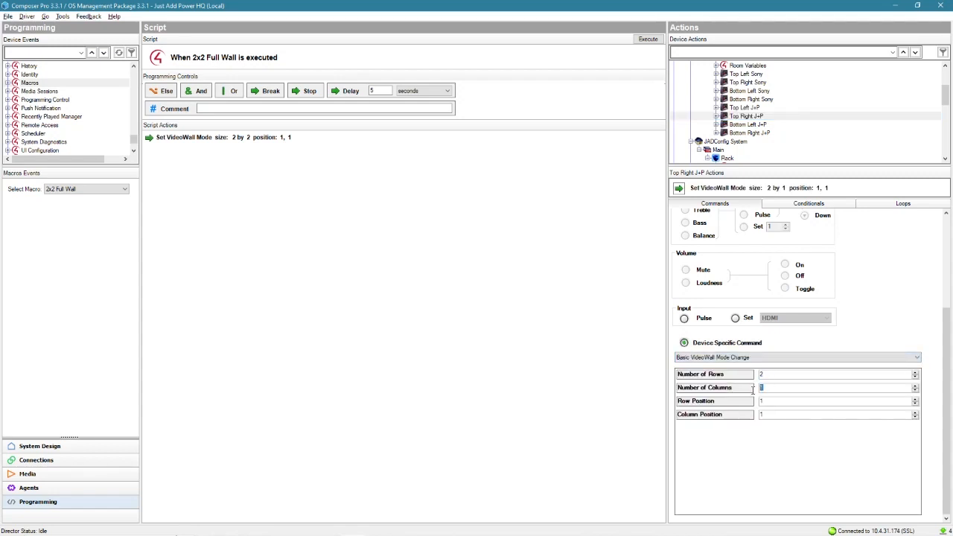
type("2")
key("Tab")
left_click_drag(677, 193, 335, 166)
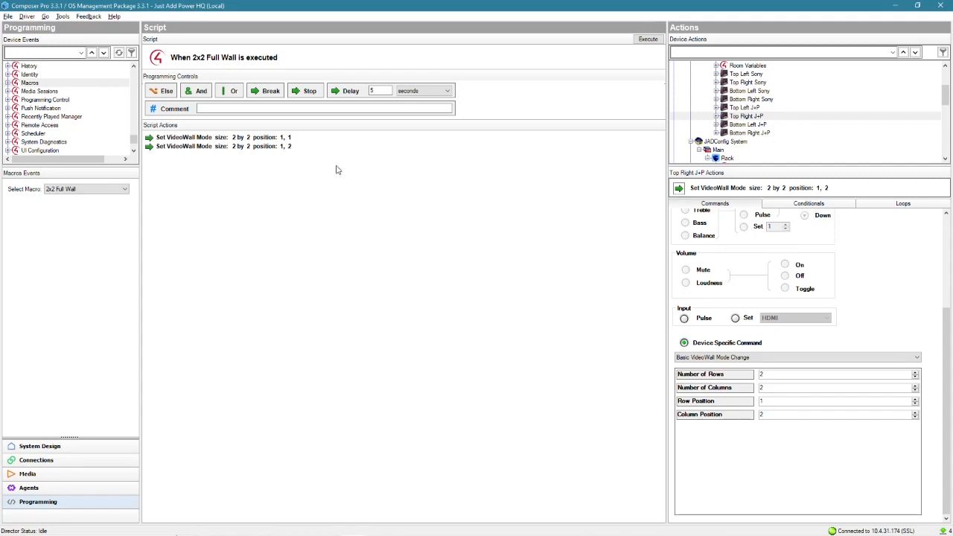
Add a Basic VideoWall Mode Change command for Bottom Left J+P to the script, sized 2 by 2 at row position 2, column position 1
left_click(749, 124)
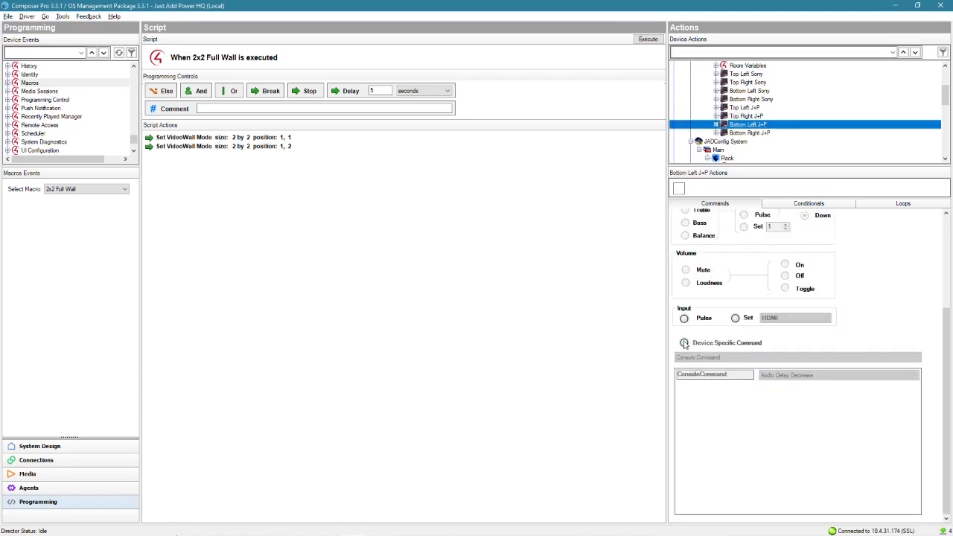
left_click(685, 343)
left_click(730, 357)
left_click(735, 386)
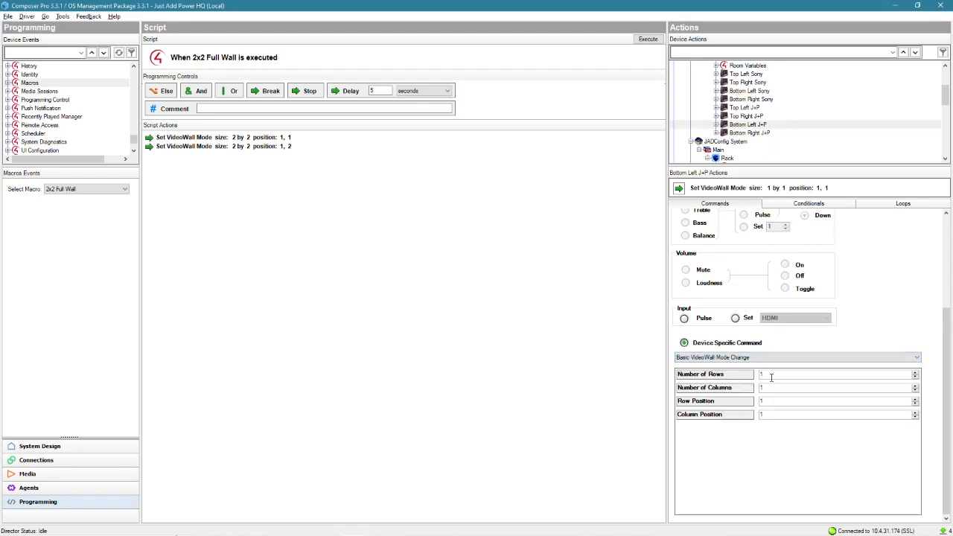
type("2")
key("Tab")
type("2")
double_click(777, 402)
type("2")
left_click_drag(679, 189, 353, 203)
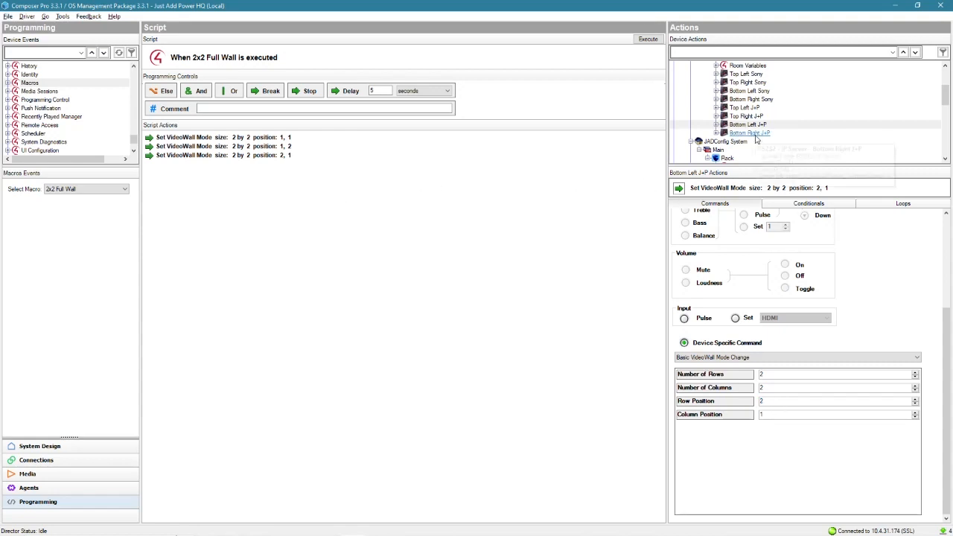
Add a Basic VideoWall Mode Change command for Bottom Right J+P to the script, sized 2 by 2 at row position 2, column position 2
left_click(753, 133)
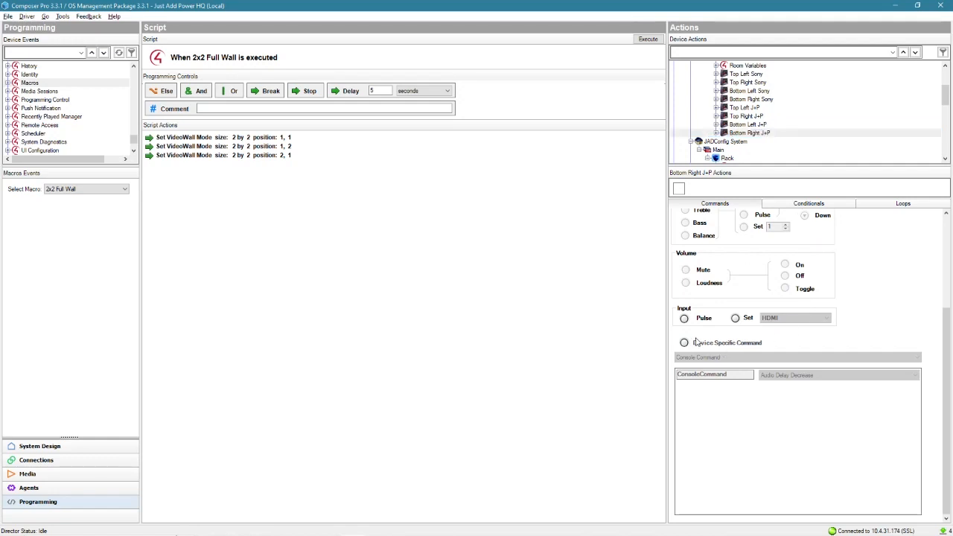
left_click(696, 342)
left_click(726, 357)
left_click(728, 390)
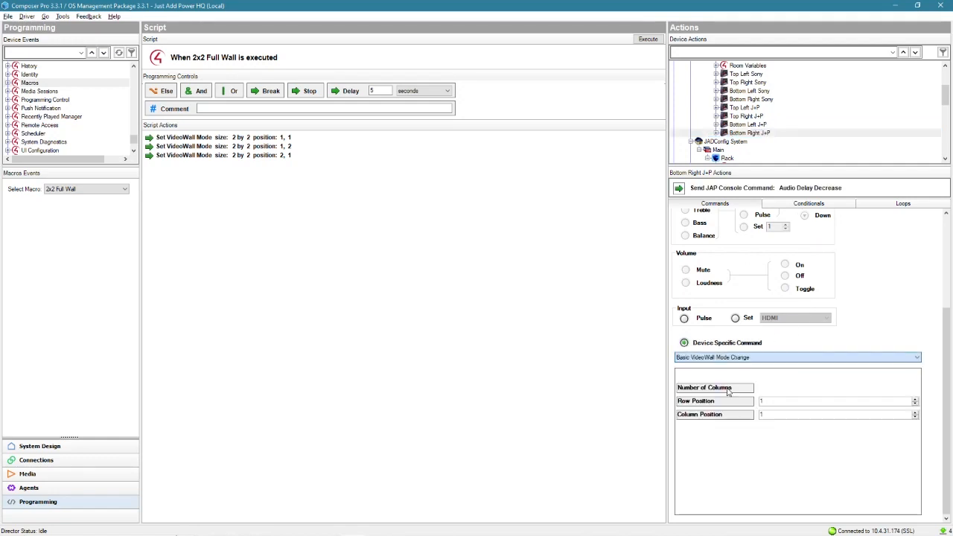
type("2")
key("Tab")
type("2")
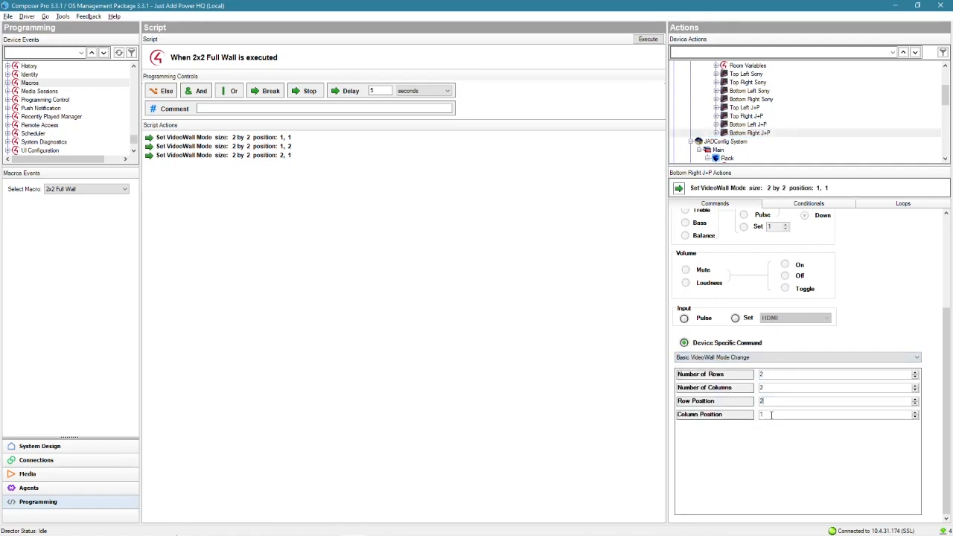
key("Tab")
type("2")
left_click_drag(679, 187, 343, 210)
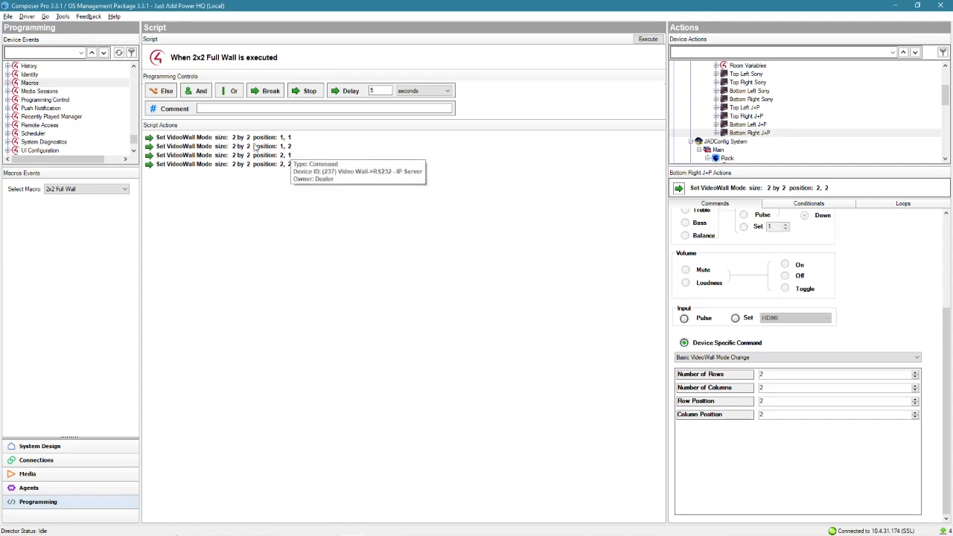
For the AppleTV Full Wall macro, choose the Switch Multiple Outputs device-specific command of the Just Add Power 32x32 jpsw switch in the AMP VLAN rack
left_click(110, 192)
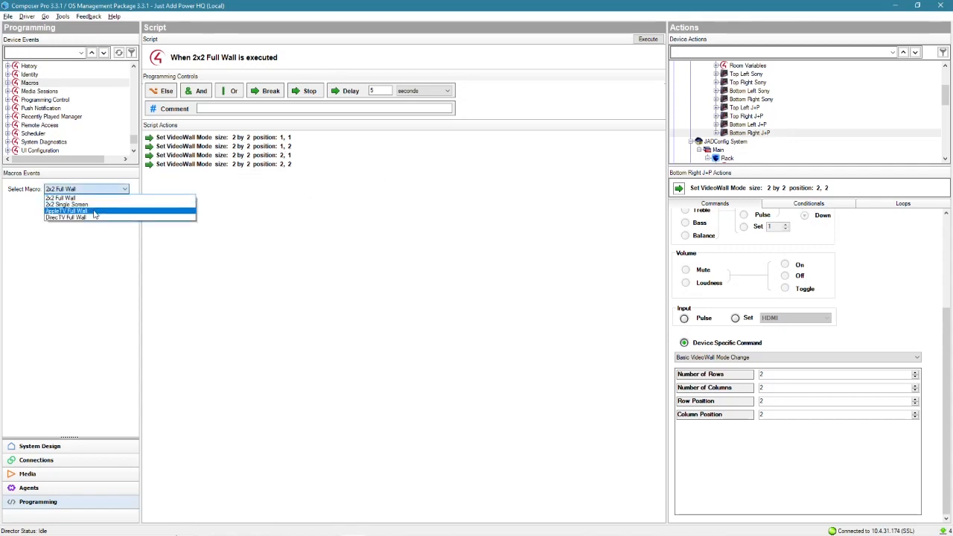
left_click(95, 213)
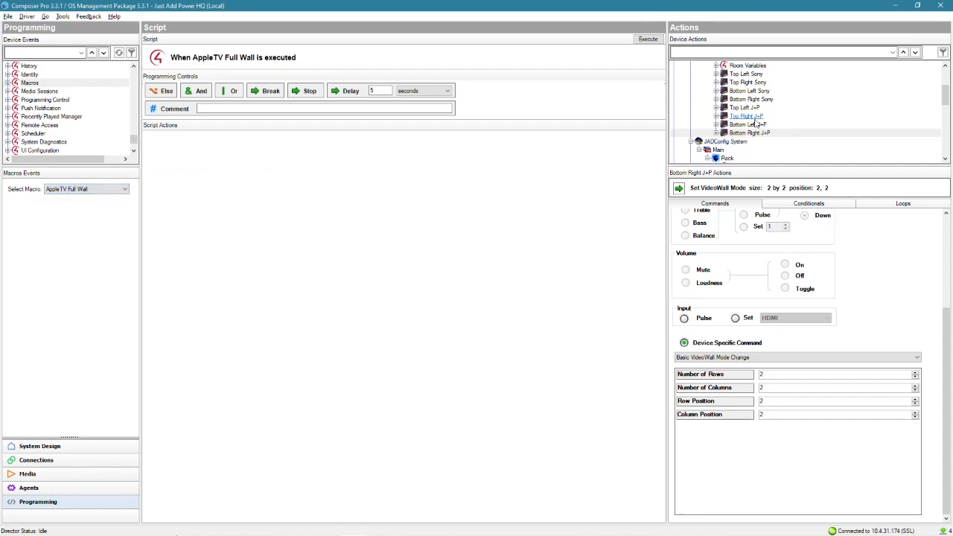
scroll(751, 121, "up", 3)
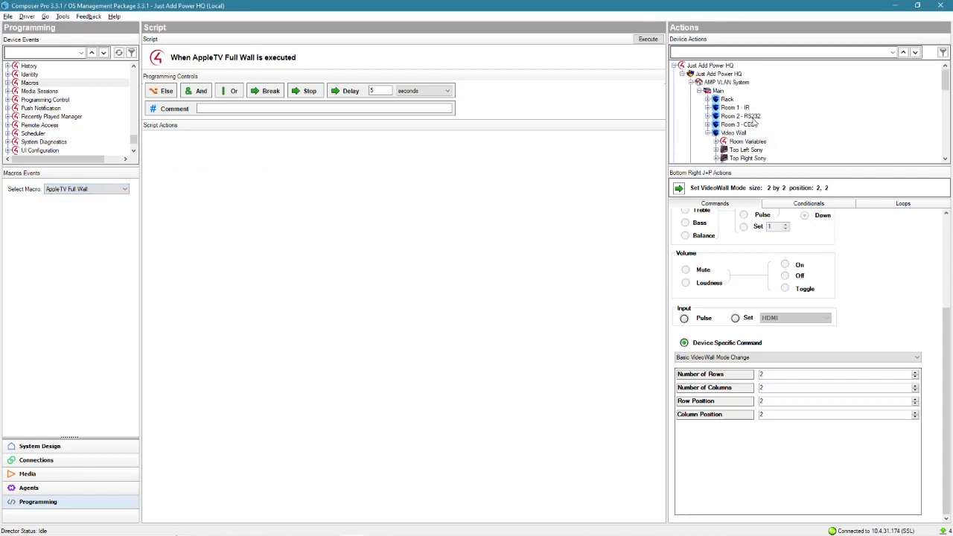
left_click(708, 99)
scroll(772, 113, "down", 2)
left_click(769, 124)
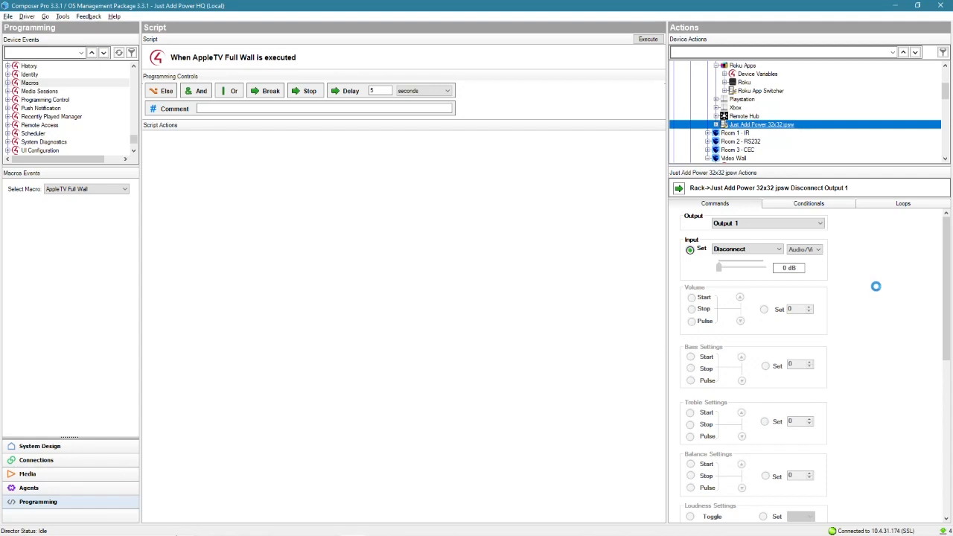
scroll(877, 289, "down", 5)
left_click(684, 382)
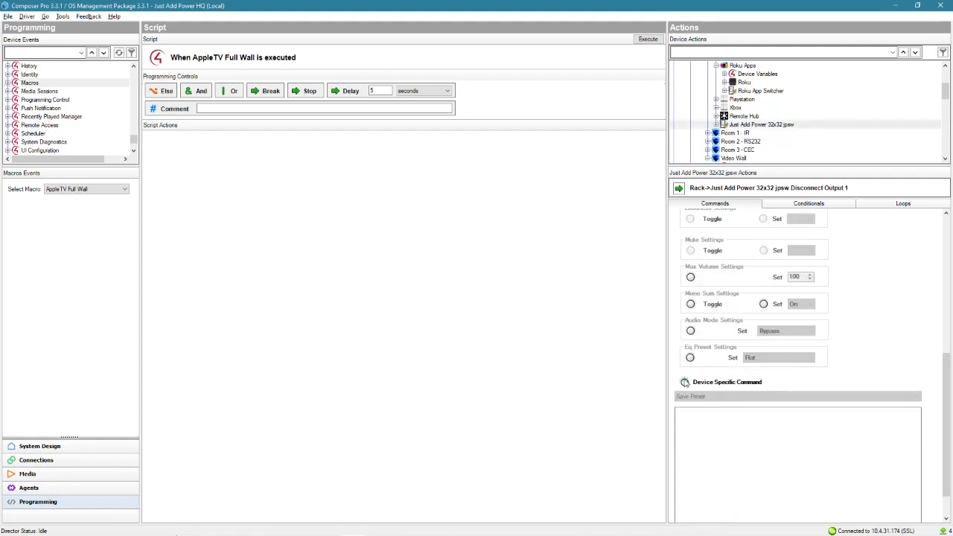
scroll(857, 321, "down", 1)
left_click(748, 361)
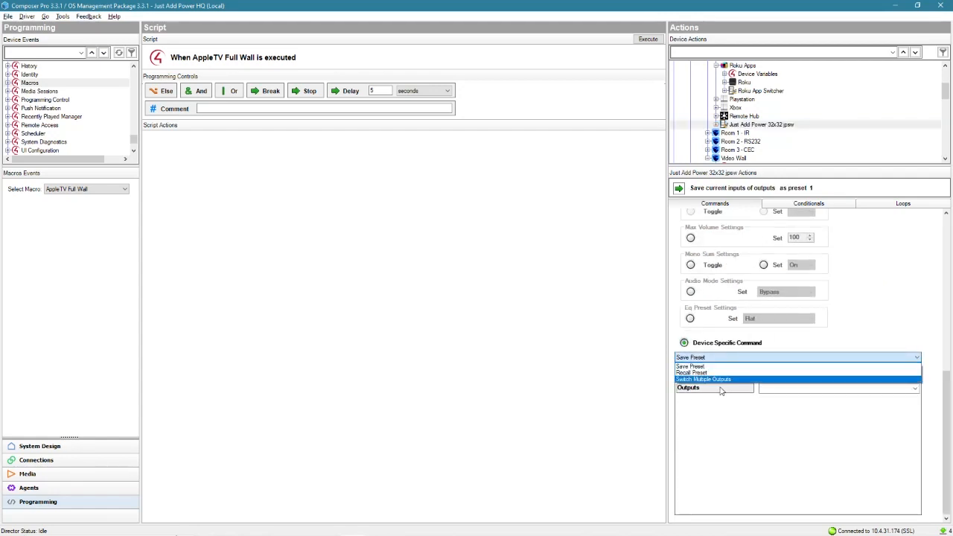
left_click(720, 380)
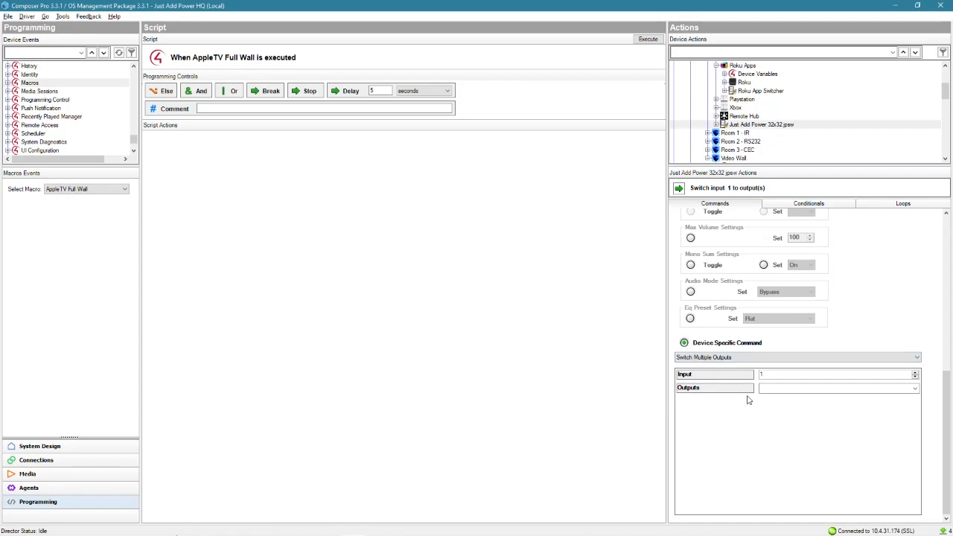
left_click(770, 374)
Check the Just Add Power 32x32 jpsw connections for the AppleTV's input number and the output numbers of the four video wall Sonys
left_click(46, 459)
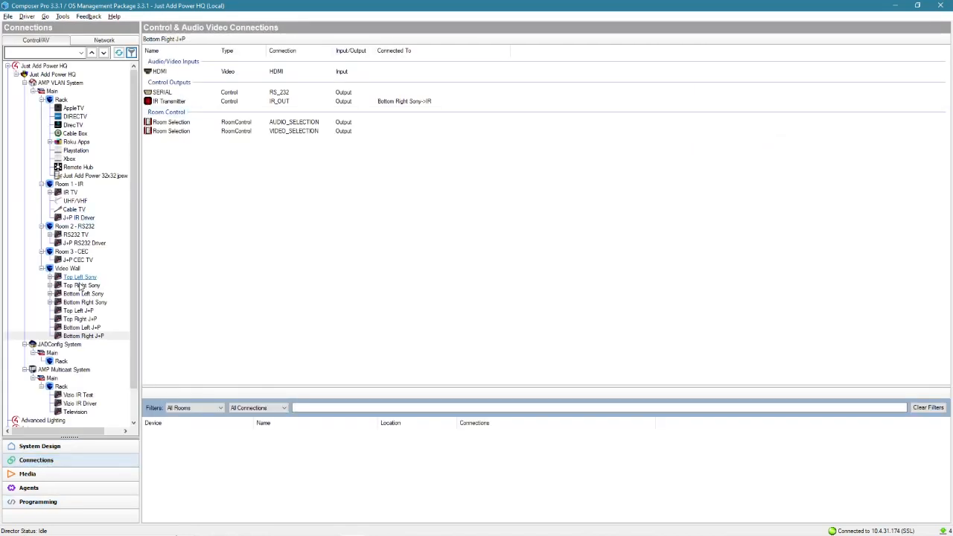
left_click(91, 176)
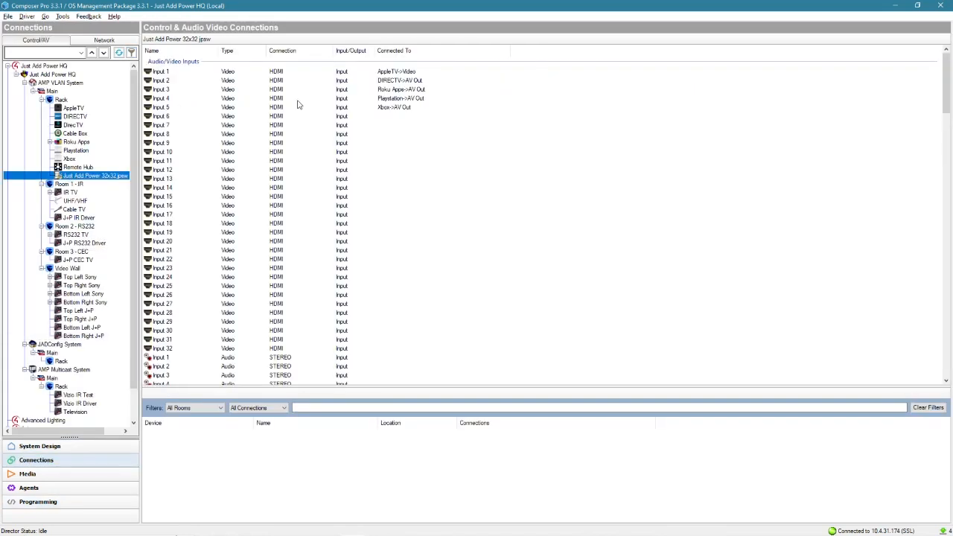
left_click(398, 72)
left_click(79, 501)
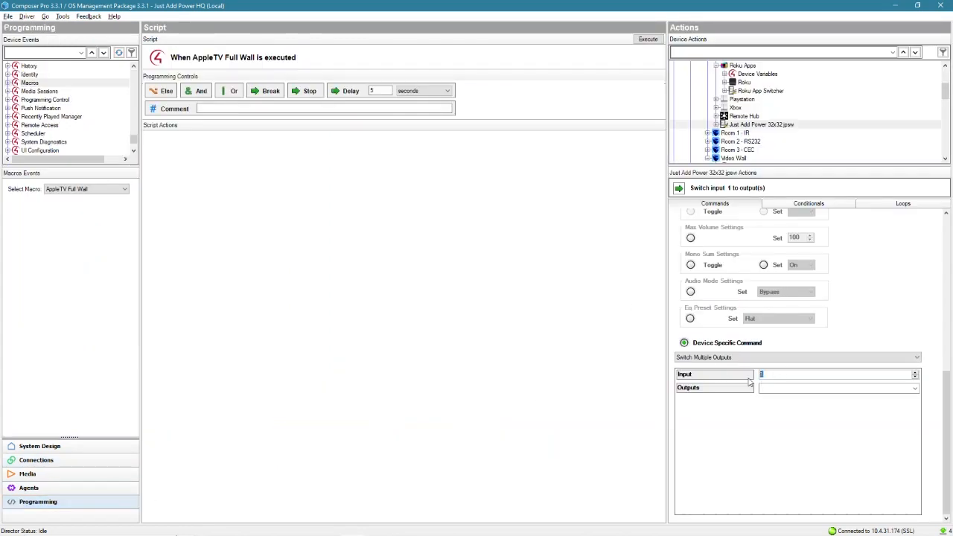
left_click(62, 467)
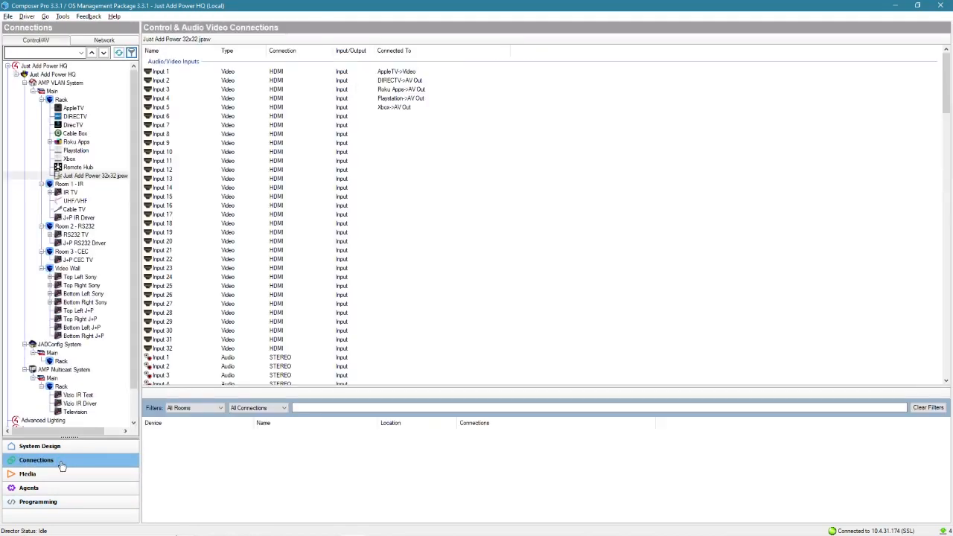
scroll(516, 245, "down", 20)
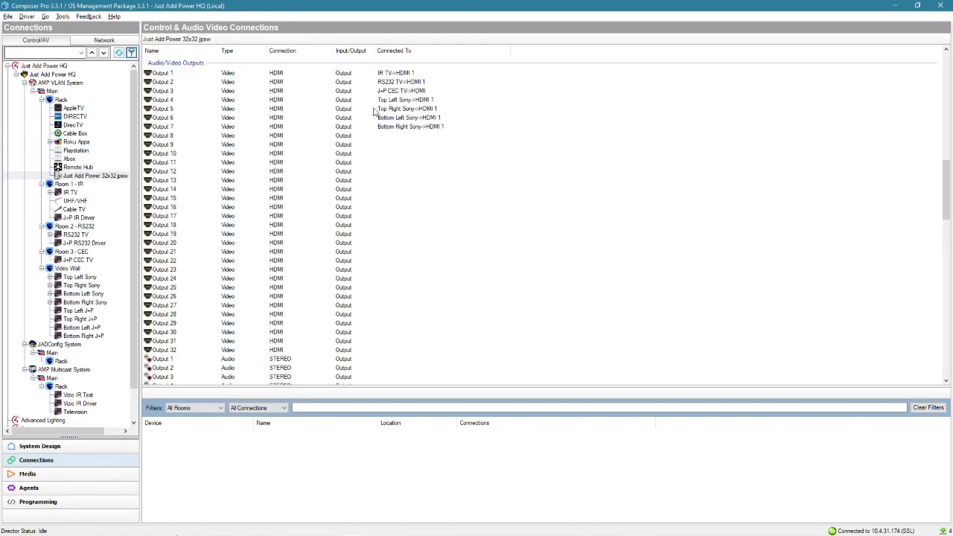
left_click(407, 99)
key("Down")
key("Down")
key("Down")
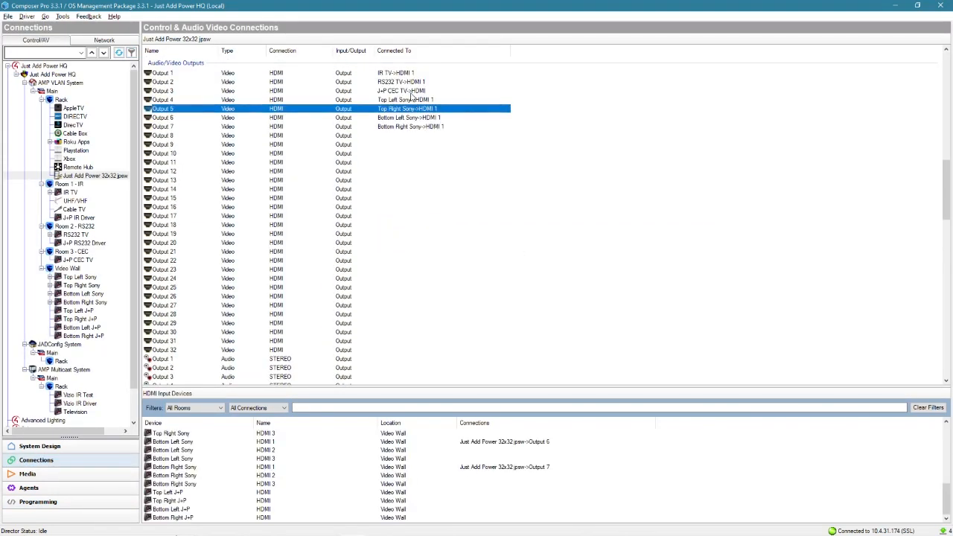
left_click(75, 502)
Set the switch command to input 1 and outputs 4-7 and add it to the AppleTV Full Wall script
left_click(771, 388)
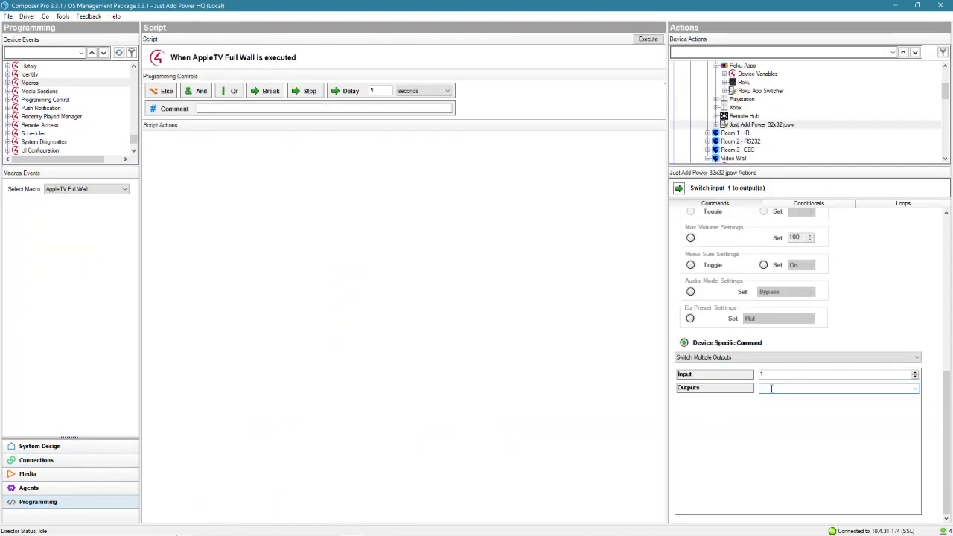
type("4-7")
left_click(782, 374)
left_click_drag(679, 190, 271, 182)
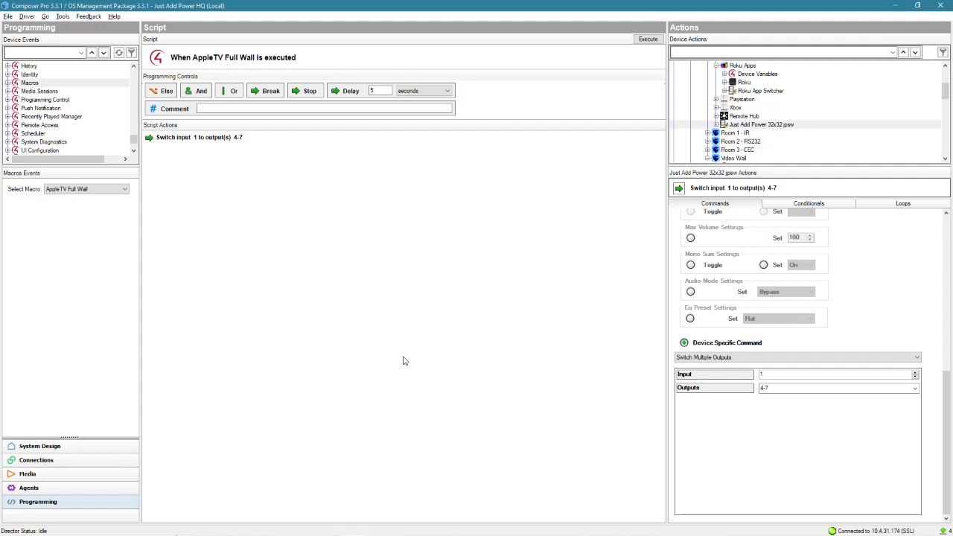
Check the DIRECTV input's connection and add a Switch Multiple Outputs command to the DirecTV Full Wall script with input 2 and outputs 4-7
left_click(123, 190)
left_click(75, 218)
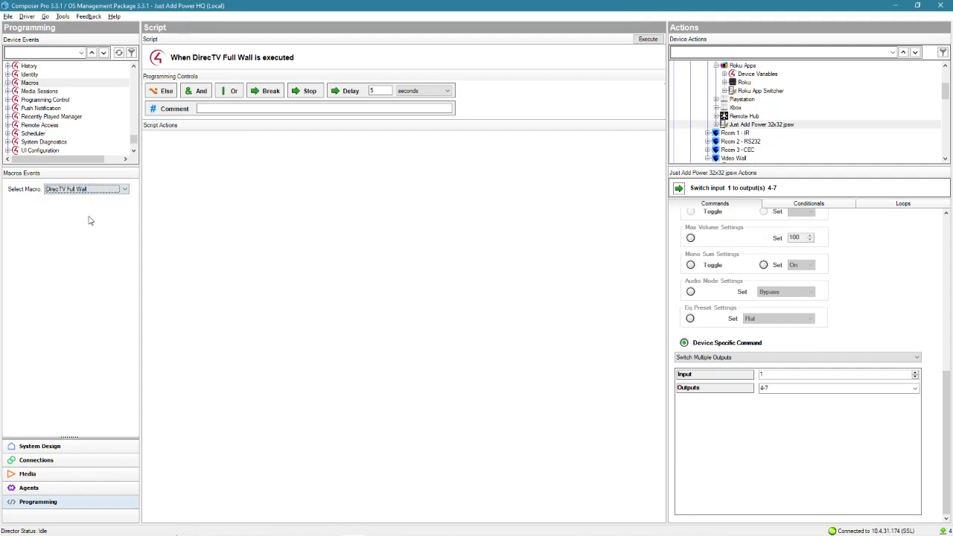
left_click(685, 375)
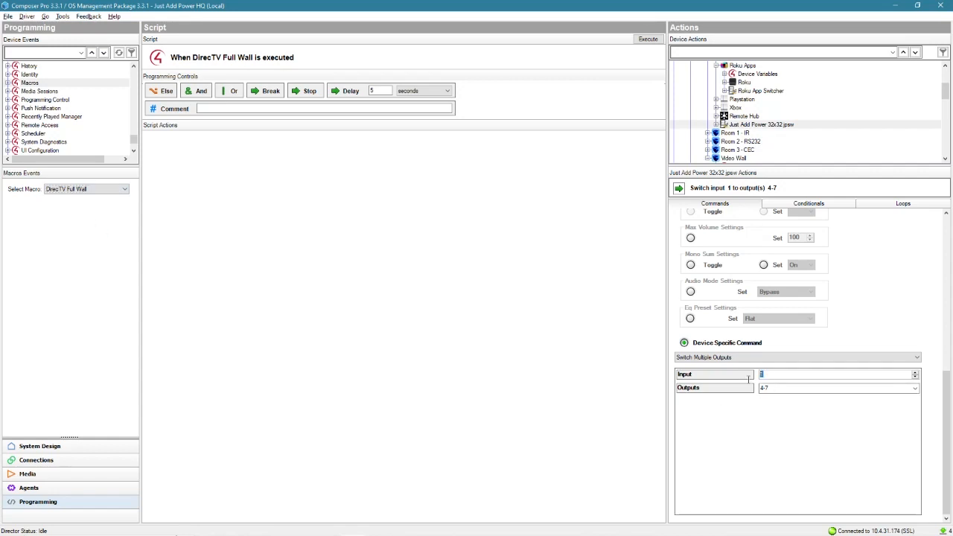
left_click(56, 461)
left_click(394, 82)
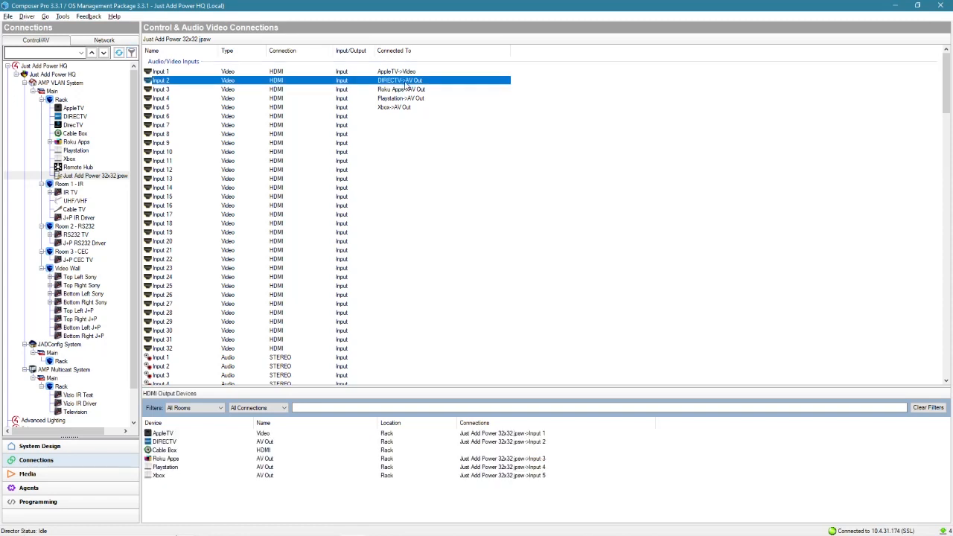
left_click(70, 503)
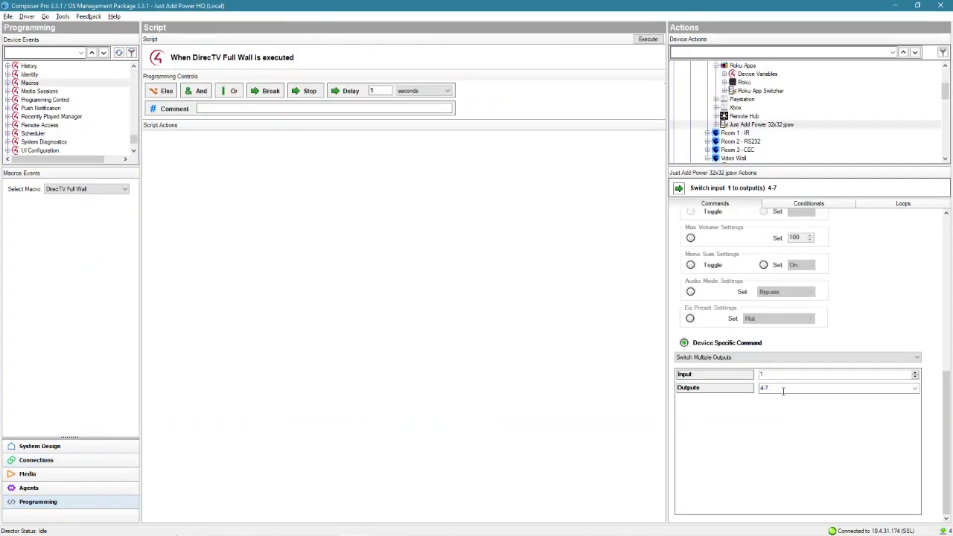
type("2")
scroll(860, 323, "up", 5)
scroll(921, 298, "down", 5)
left_click_drag(680, 192, 328, 193)
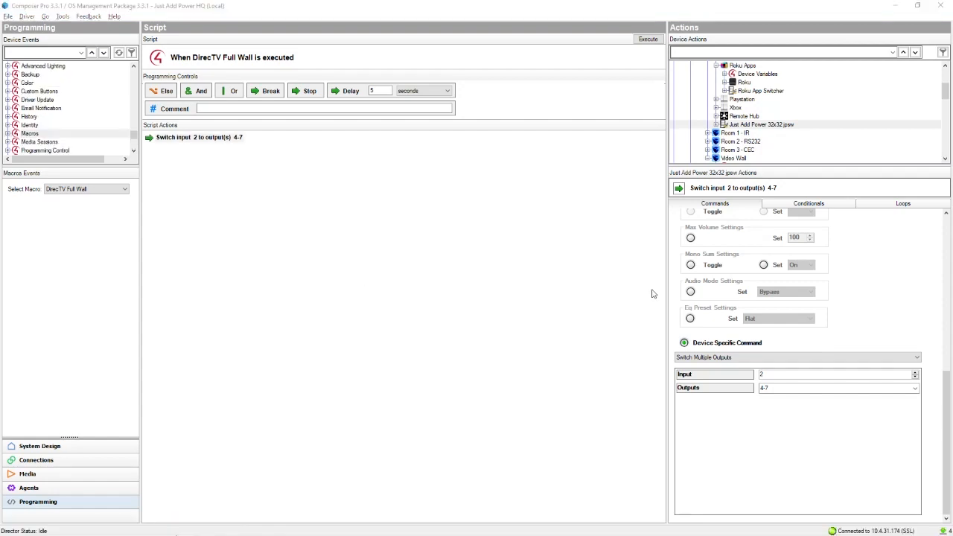
Add a custom button menu named Video Wall to the Video Wall room, with Button 1 AppleTV and Button 2 DirecTV
left_click(32, 490)
left_click(21, 77)
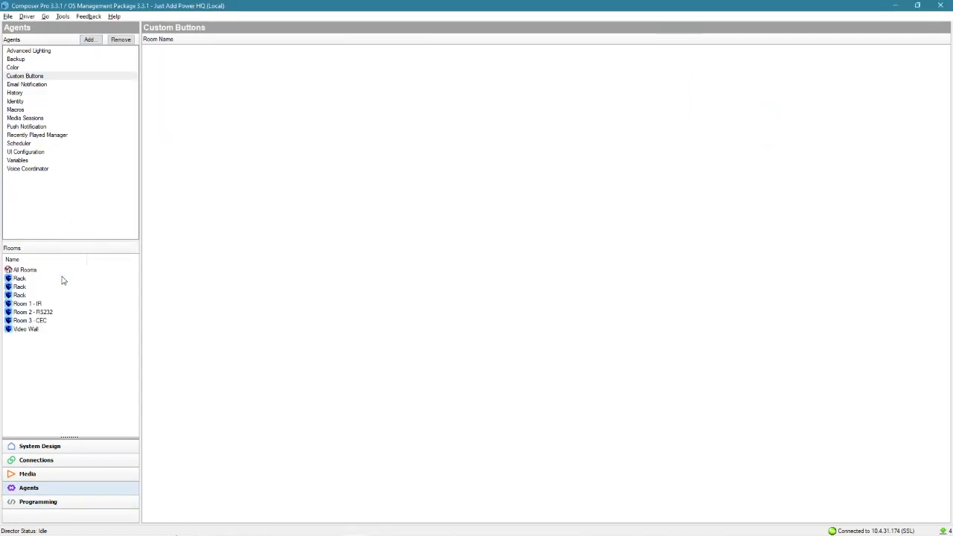
left_click(32, 332)
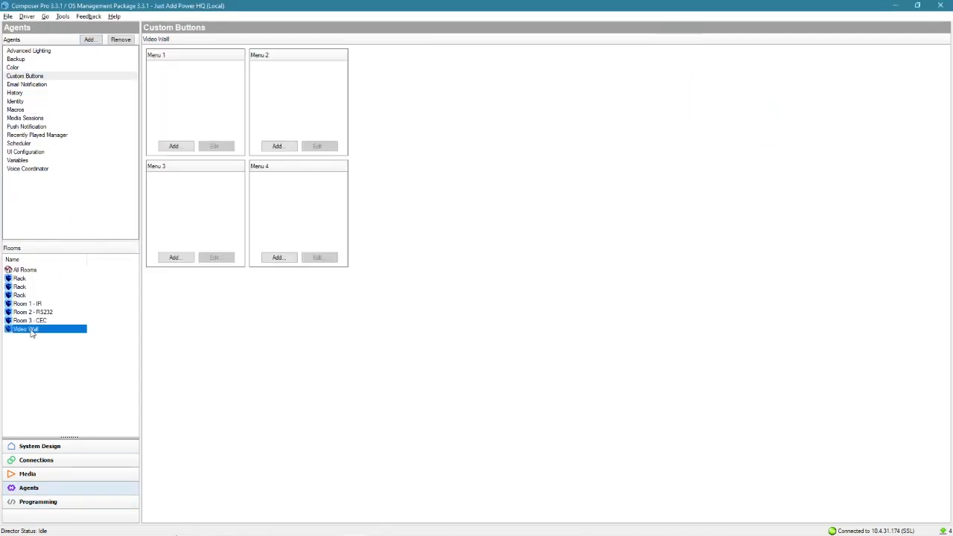
left_click(181, 147)
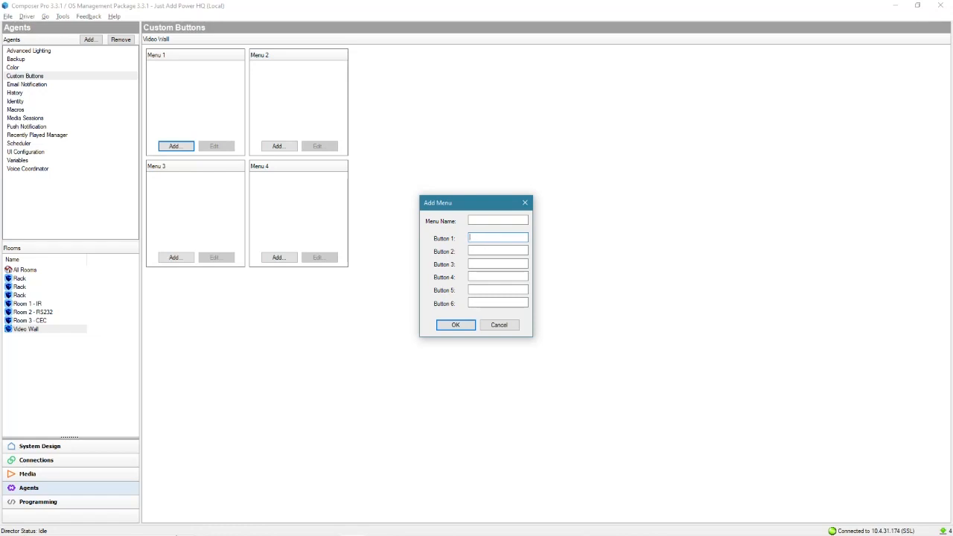
type("AppleT")
type("DirecTV")
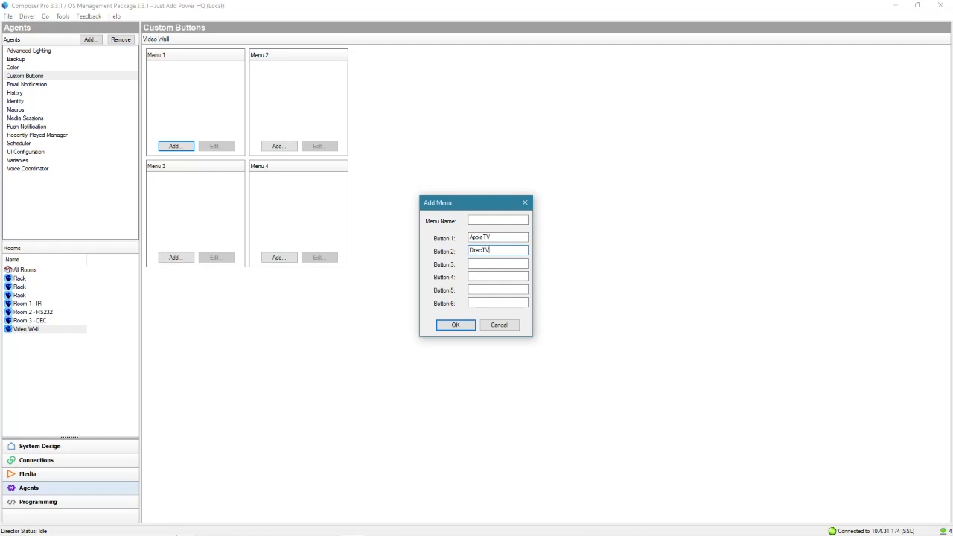
left_click(512, 219)
type("Video Wall")
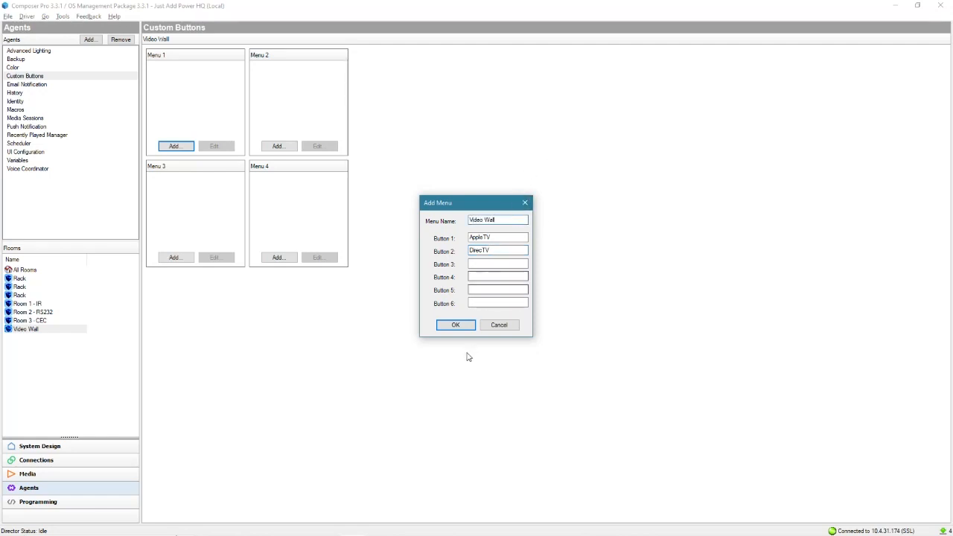
left_click(445, 325)
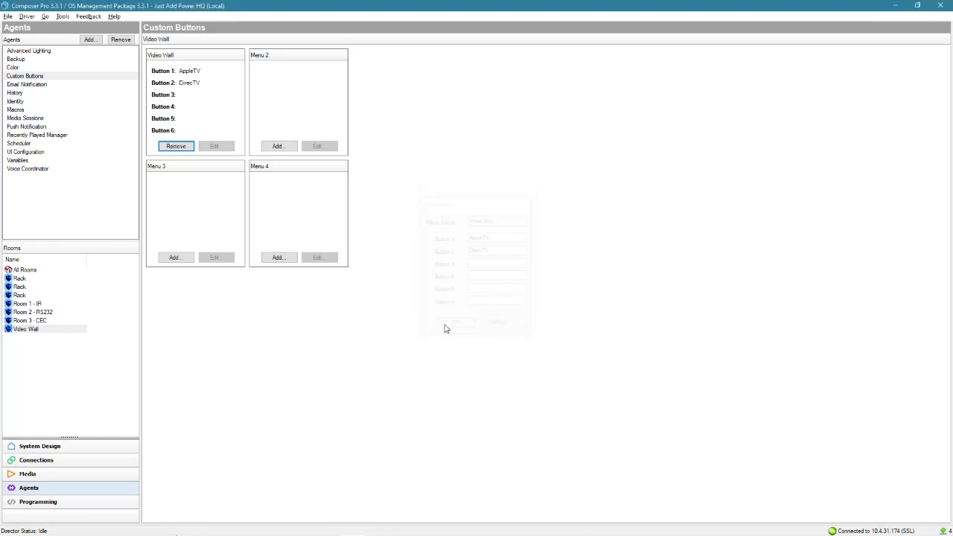
Open the script for the Press event of the AppleTV custom button in the Video Wall menu
left_click(41, 503)
left_click(86, 189)
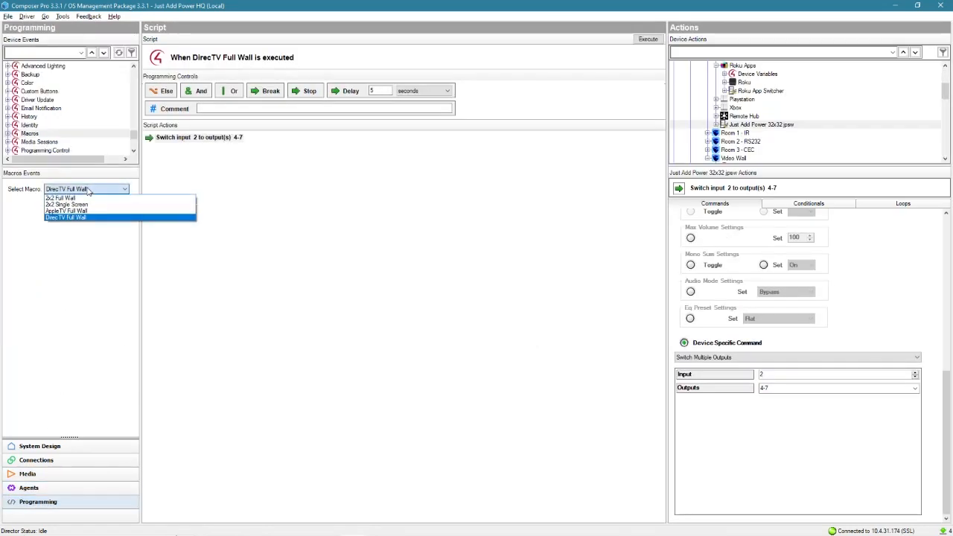
left_click(67, 214)
left_click(39, 91)
left_click(60, 200)
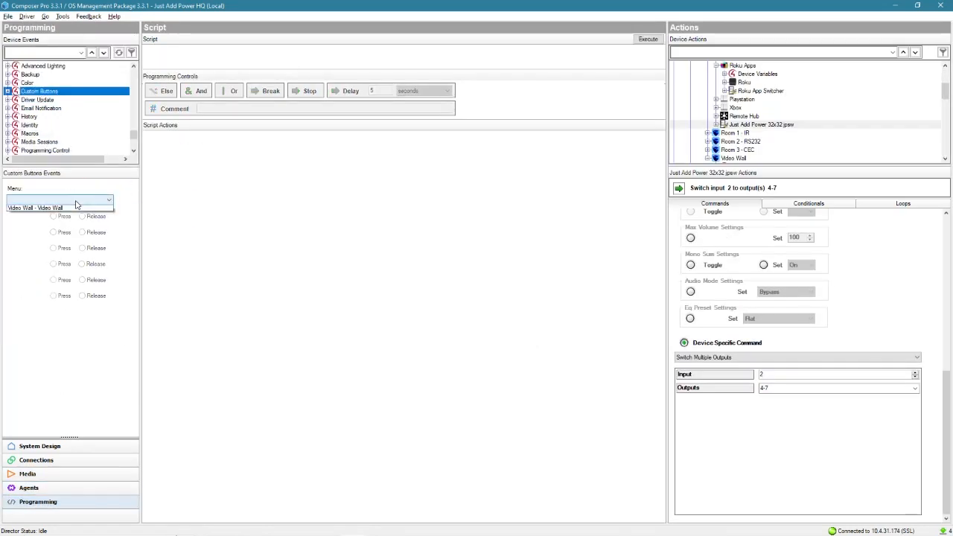
left_click(45, 208)
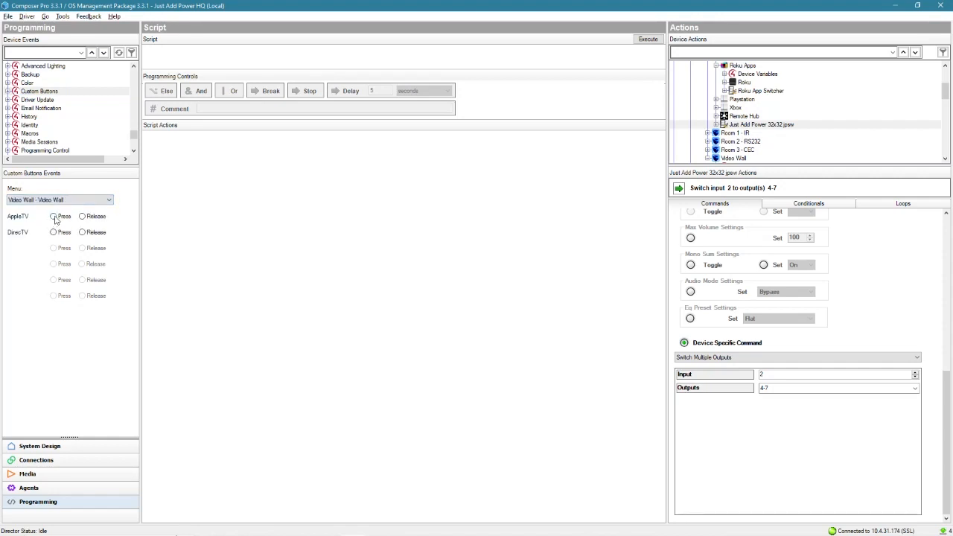
left_click(53, 217)
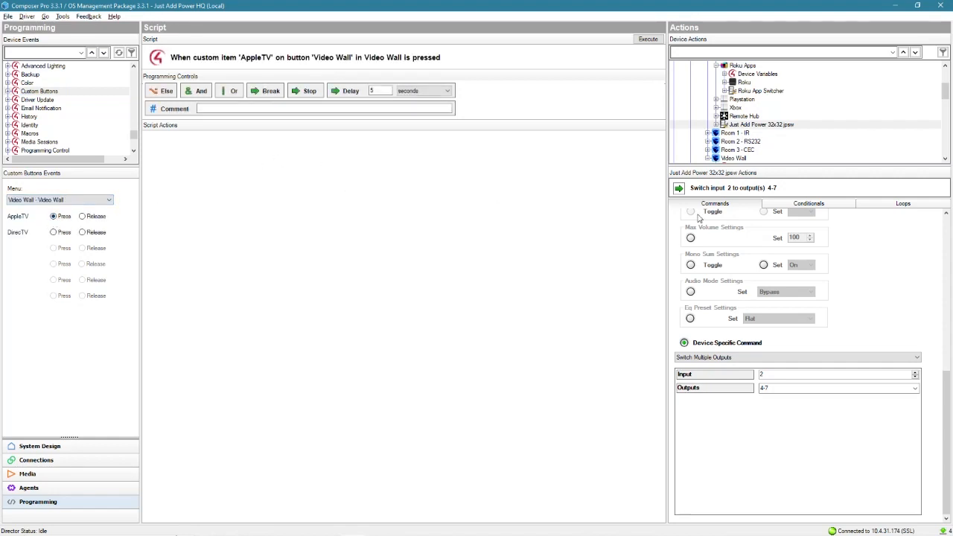
Add an Execute Macro action for 2x2 Full Wall to the AppleTV button's script
scroll(789, 122, "down", 10)
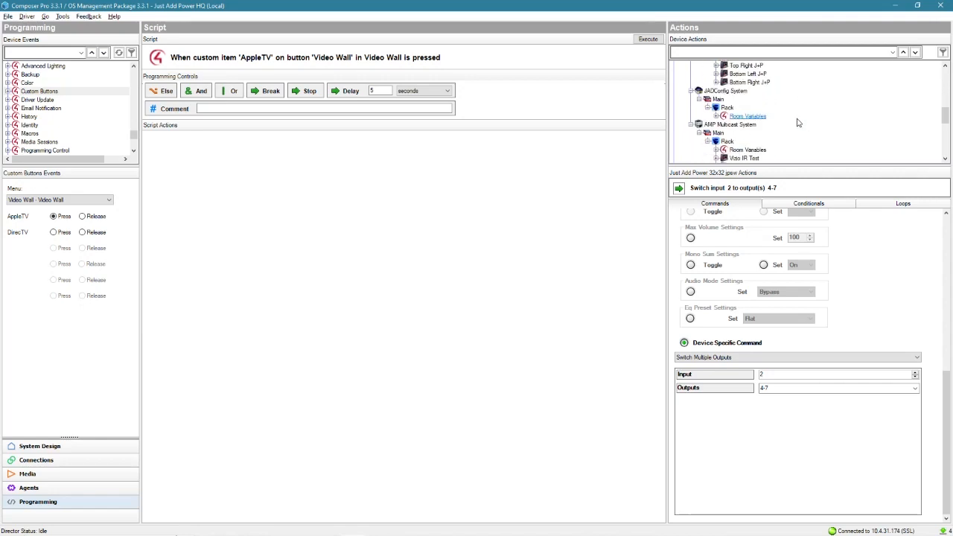
scroll(715, 104, "up", 1)
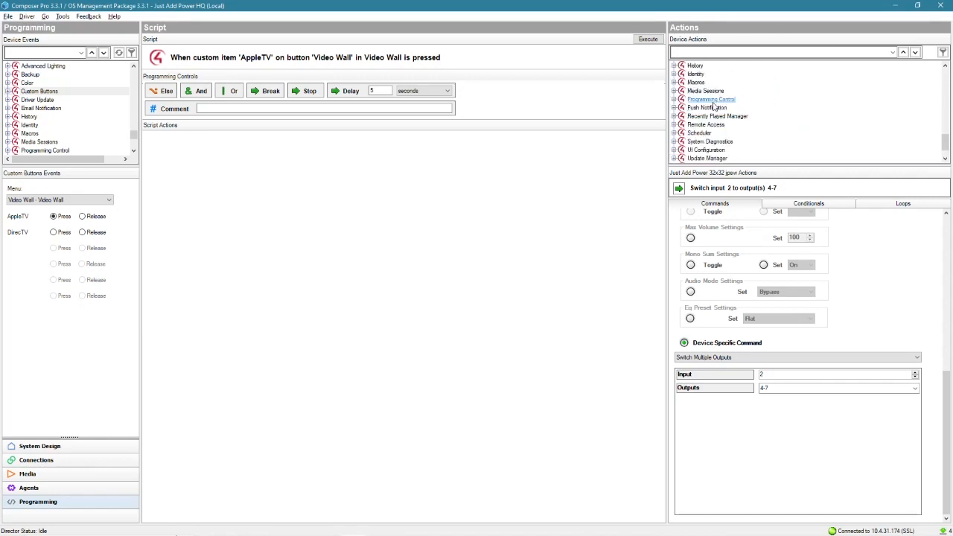
left_click(696, 83)
left_click(759, 219)
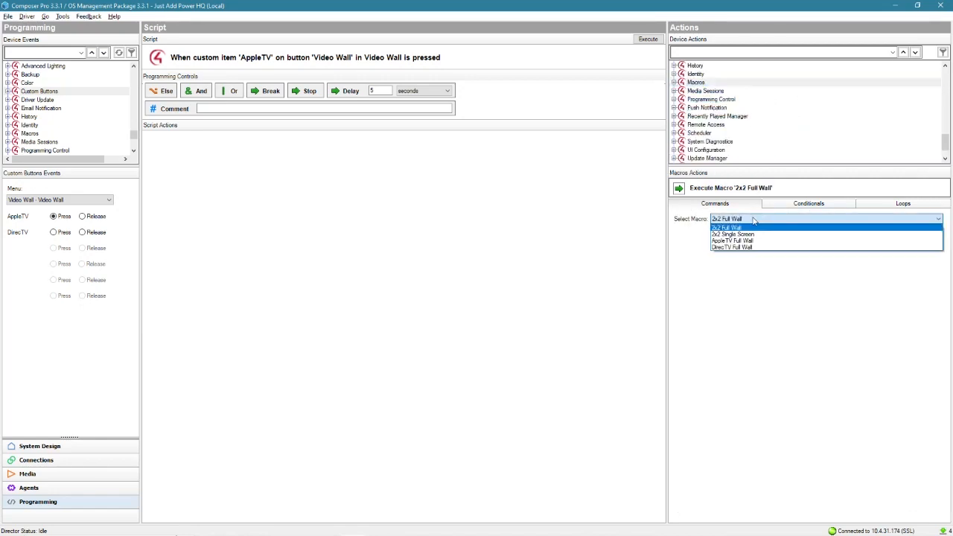
left_click(753, 221)
left_click_drag(679, 190, 266, 181)
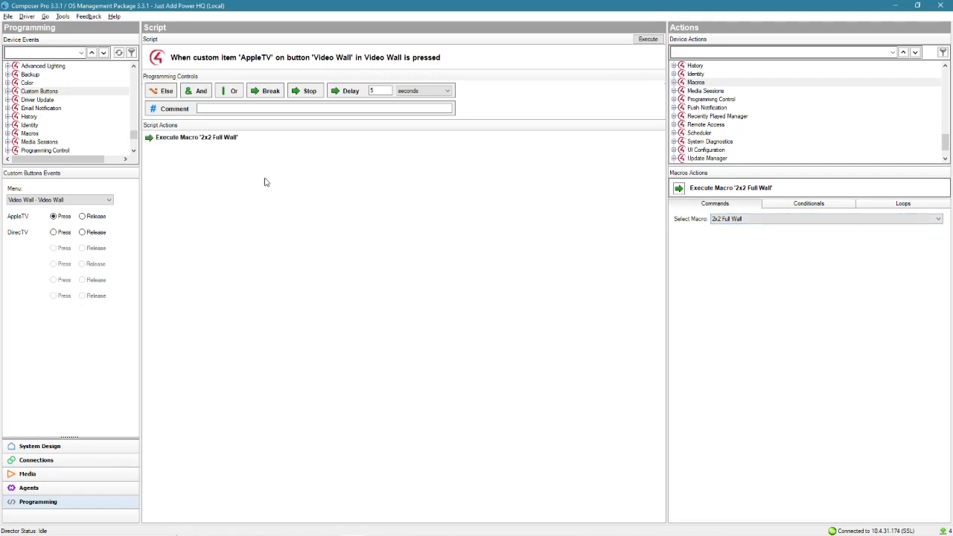
Add an Execute Macro action for AppleTV Full Wall to the AppleTV button's press script
left_click(748, 220)
left_click(748, 239)
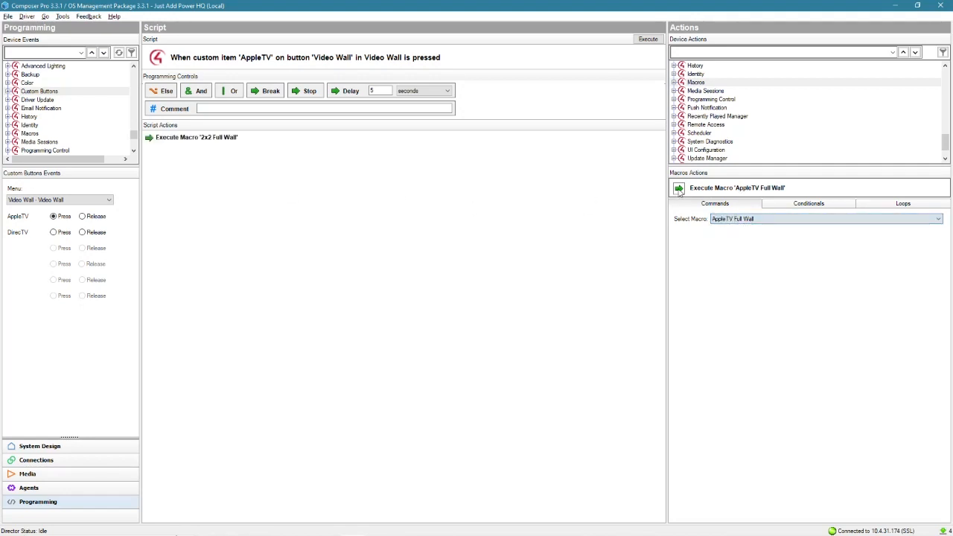
left_click_drag(681, 191, 261, 186)
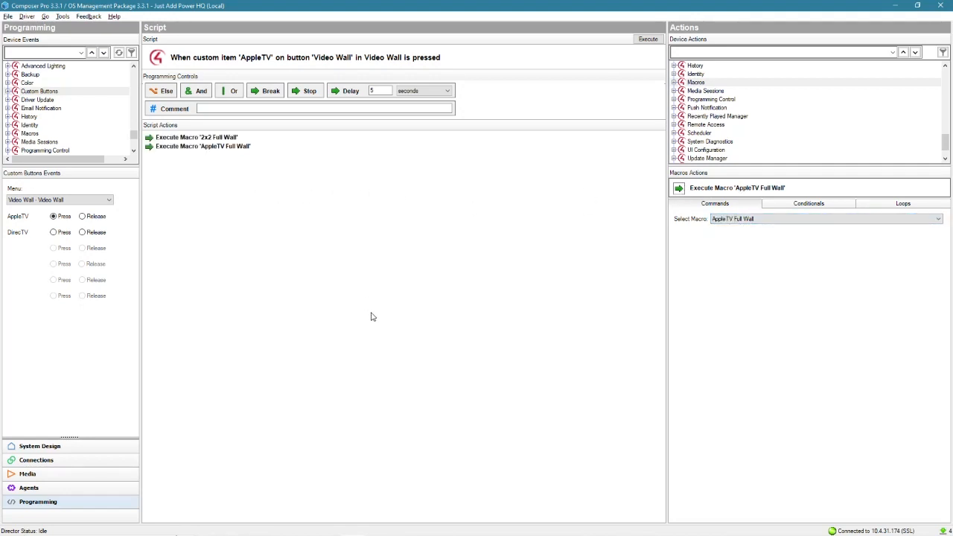
Add Execute Macro actions for 2x2 Full Wall and DirecTV Full Wall to the DirecTV custom button's press script
left_click(54, 233)
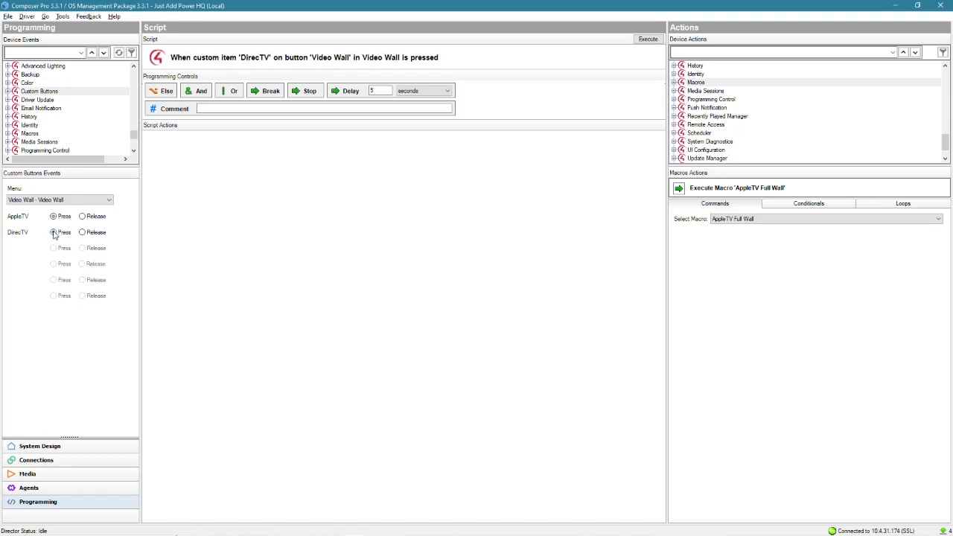
left_click(745, 221)
left_click(741, 230)
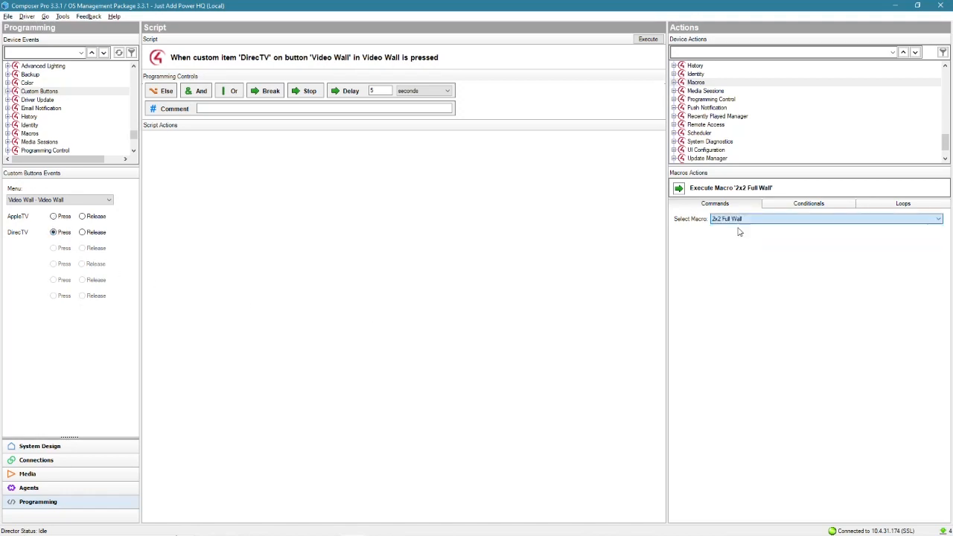
left_click_drag(694, 192, 358, 169)
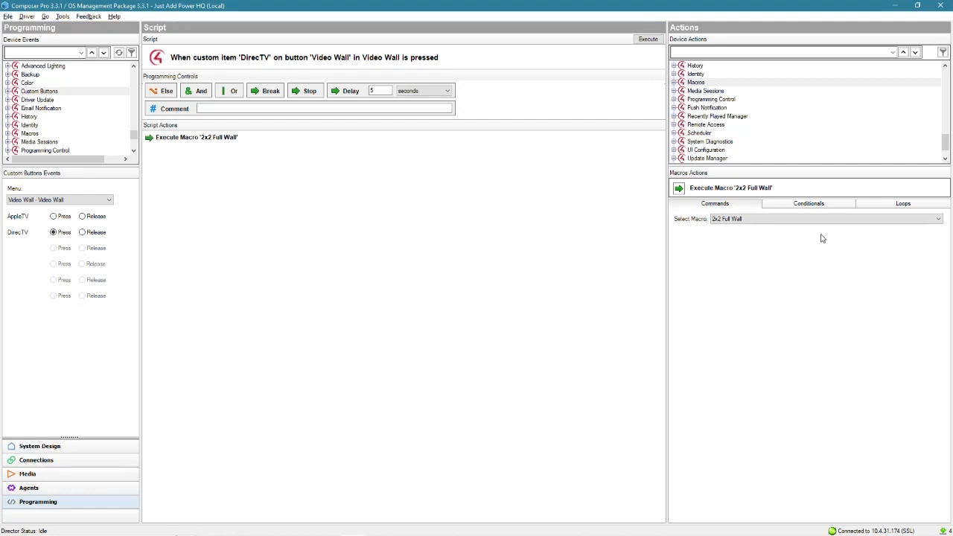
left_click(740, 220)
left_click(743, 247)
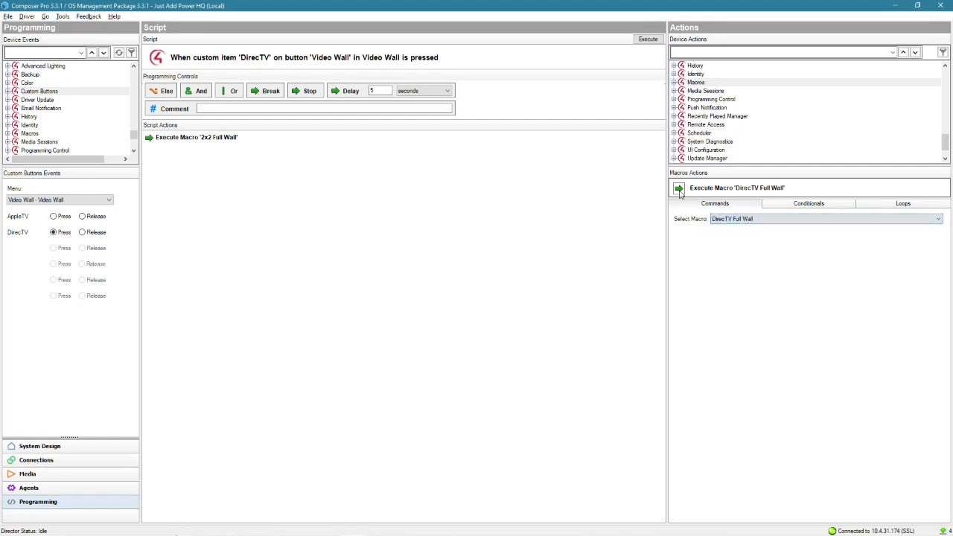
left_click_drag(680, 192, 330, 184)
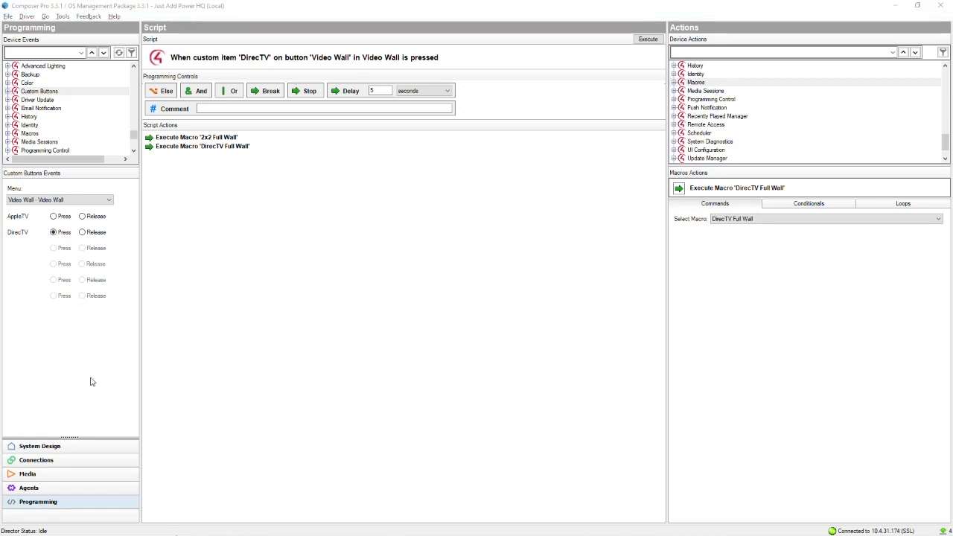
Add Button 3, named Single Screens, to the Video Wall room's custom button menu
left_click(28, 488)
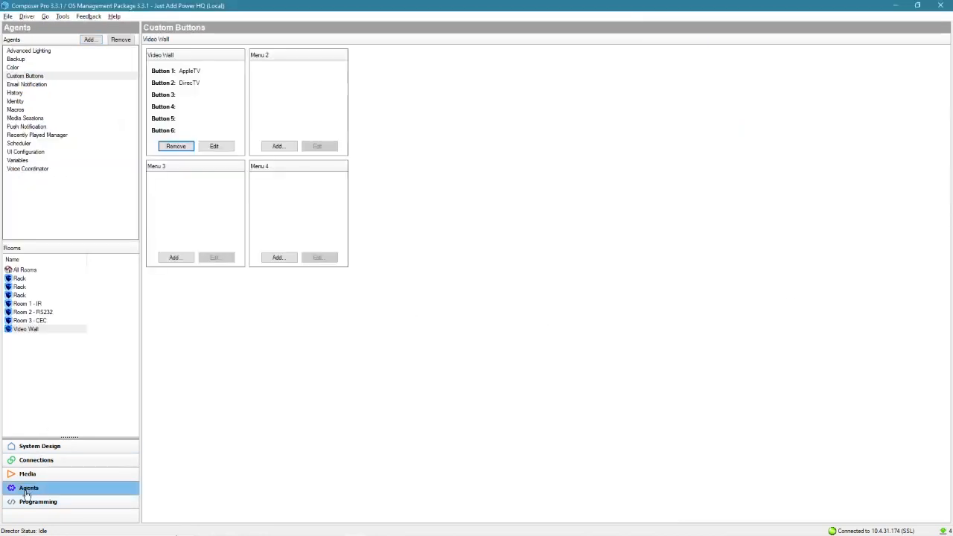
left_click(25, 329)
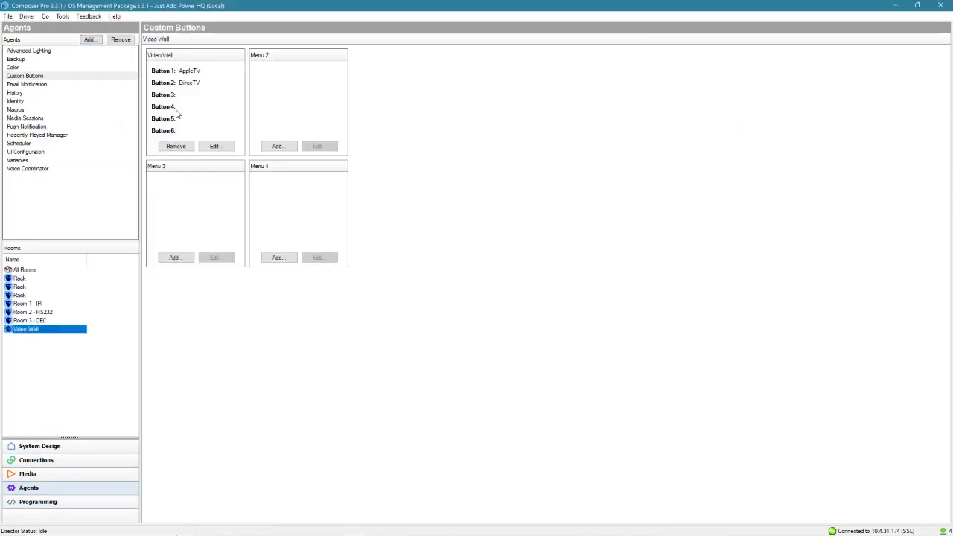
left_click(215, 146)
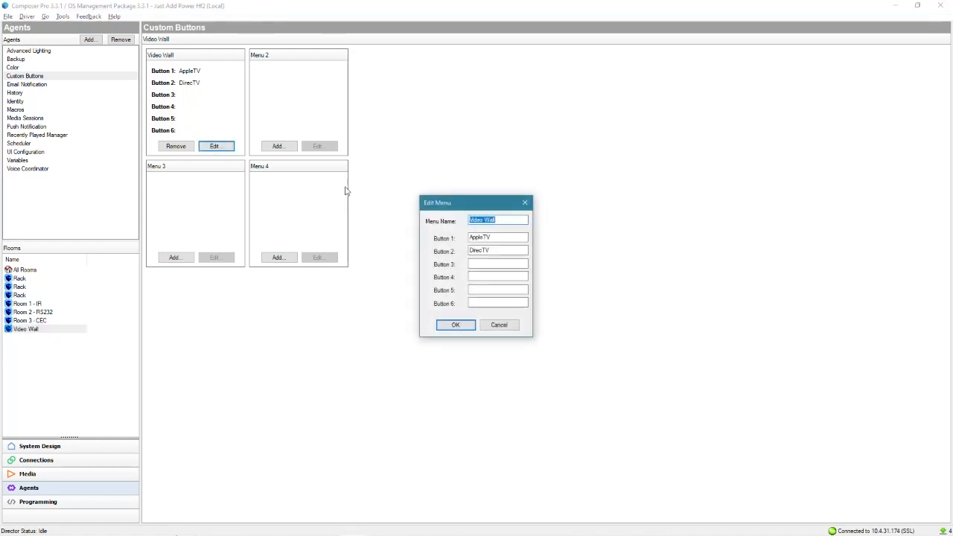
left_click(500, 263)
type("Sin")
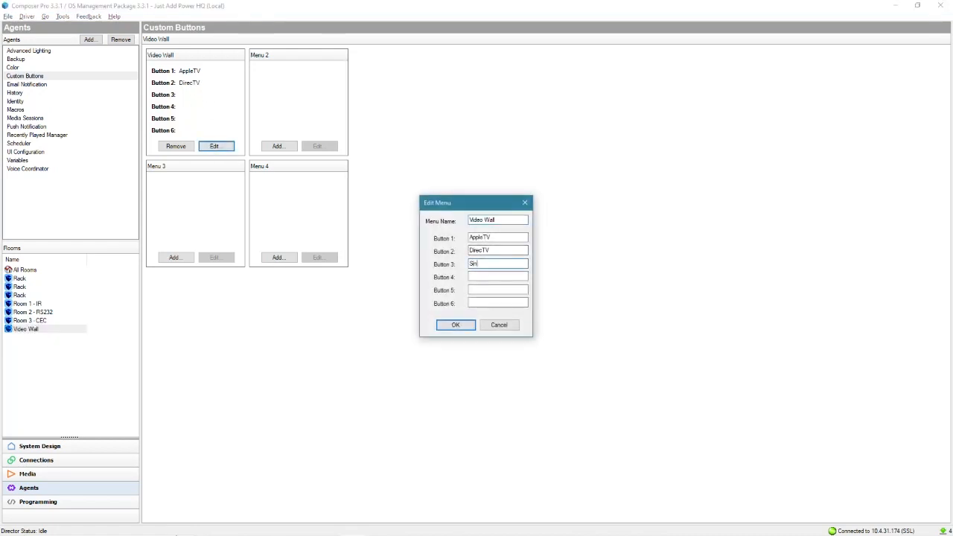
type("gle Screens")
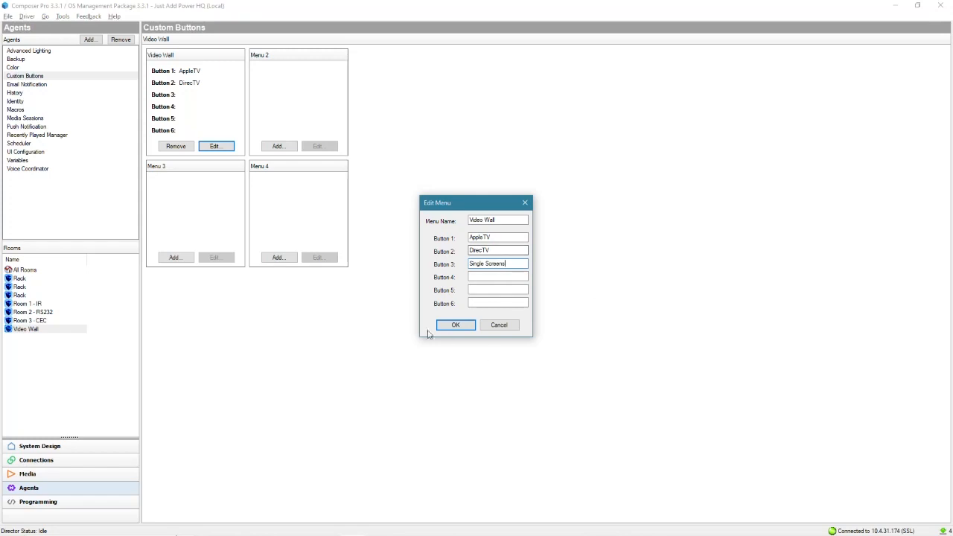
left_click(455, 324)
Add an Execute Macro action for 2x2 Single Screen to the press script of the Single Screens custom button
left_click(89, 502)
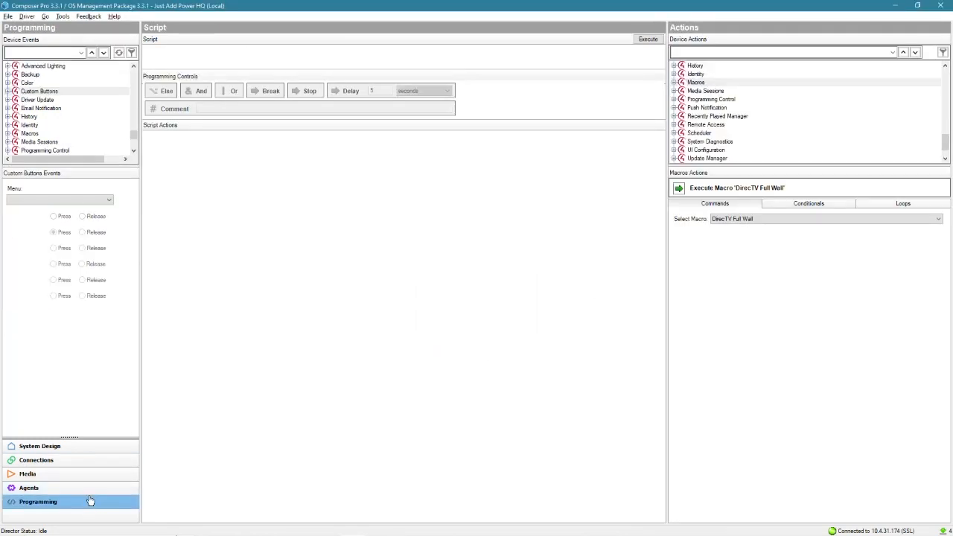
left_click(65, 201)
left_click(60, 209)
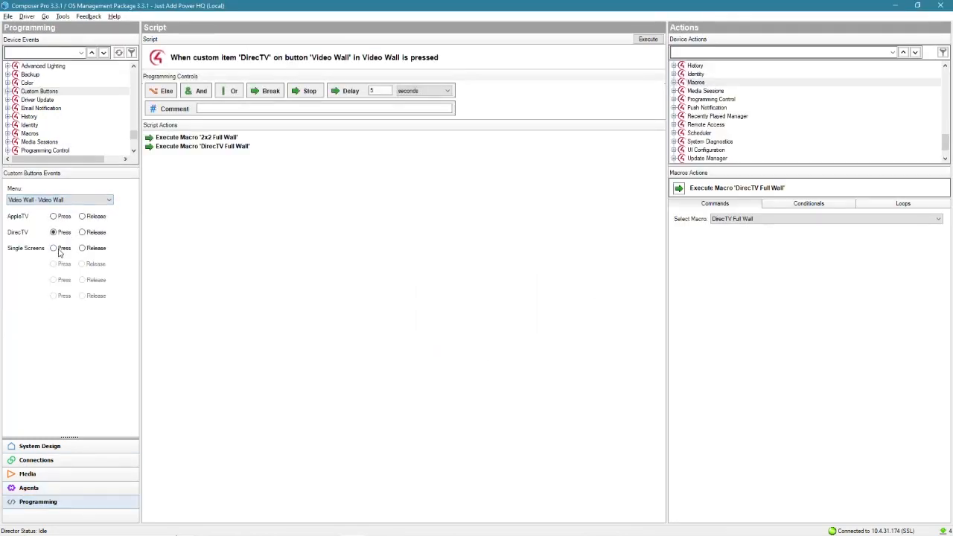
left_click(54, 248)
left_click(782, 219)
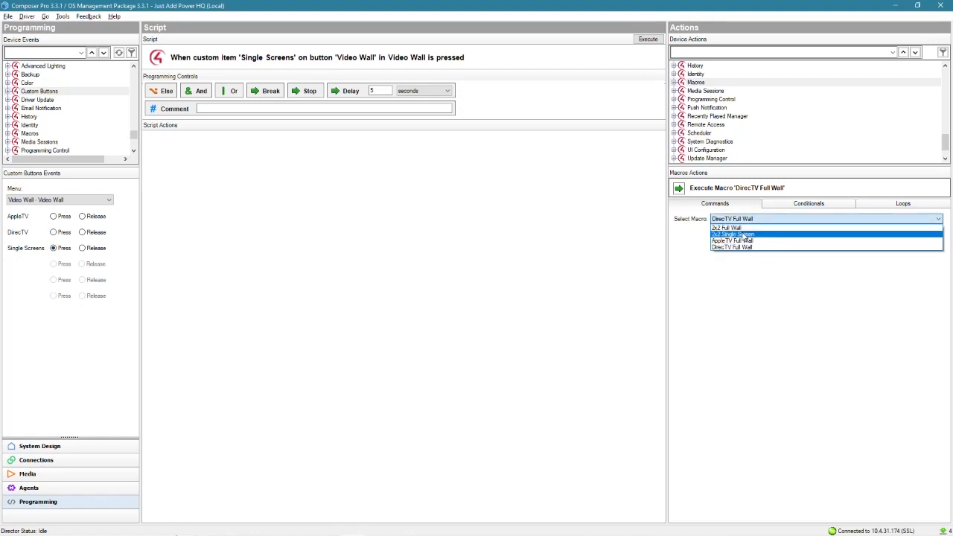
left_click(743, 237)
left_click_drag(678, 188, 231, 152)
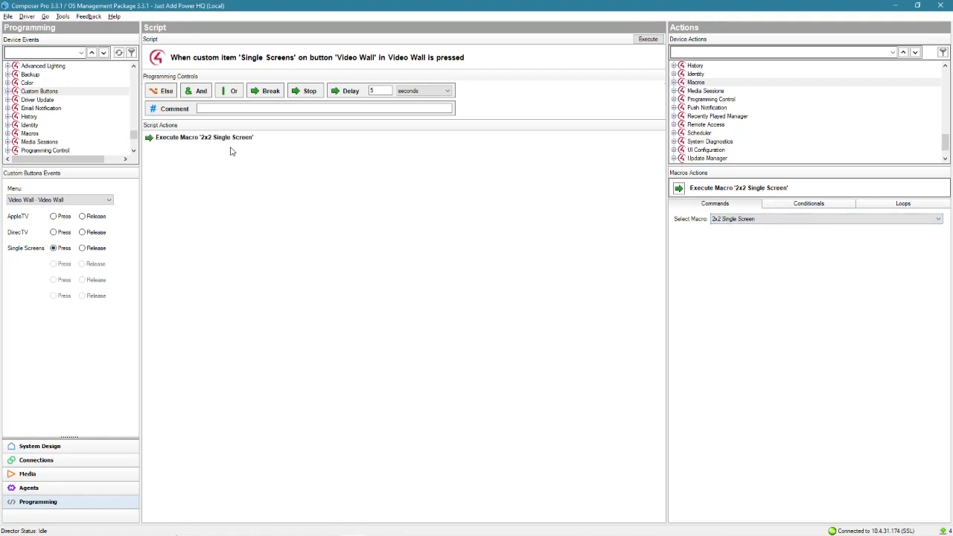
Add a Just Add Power 32x32 jpsw Switch Multiple Outputs command with input 1 and output 4 to the Single Screens script
scroll(745, 122, "up", 8)
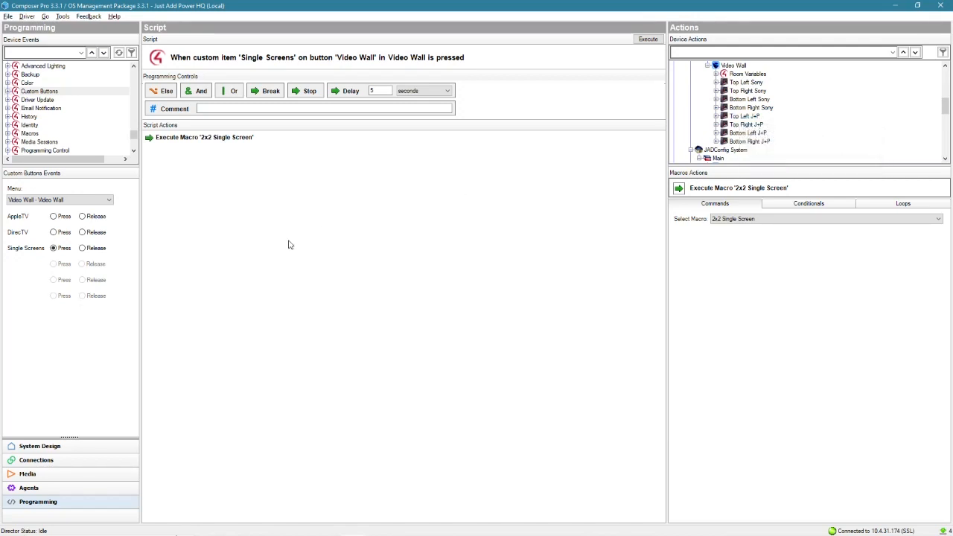
scroll(784, 121, "down", 5)
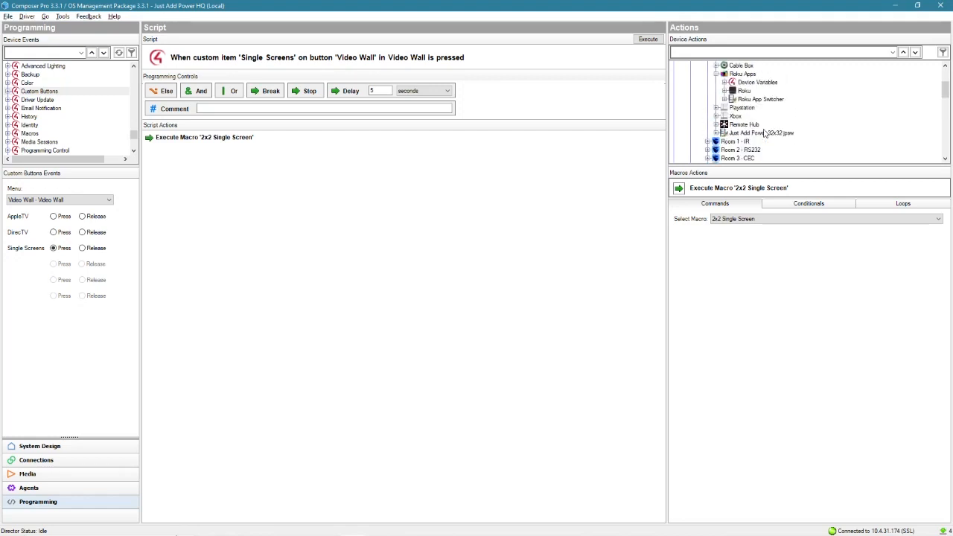
scroll(784, 121, "down", 1)
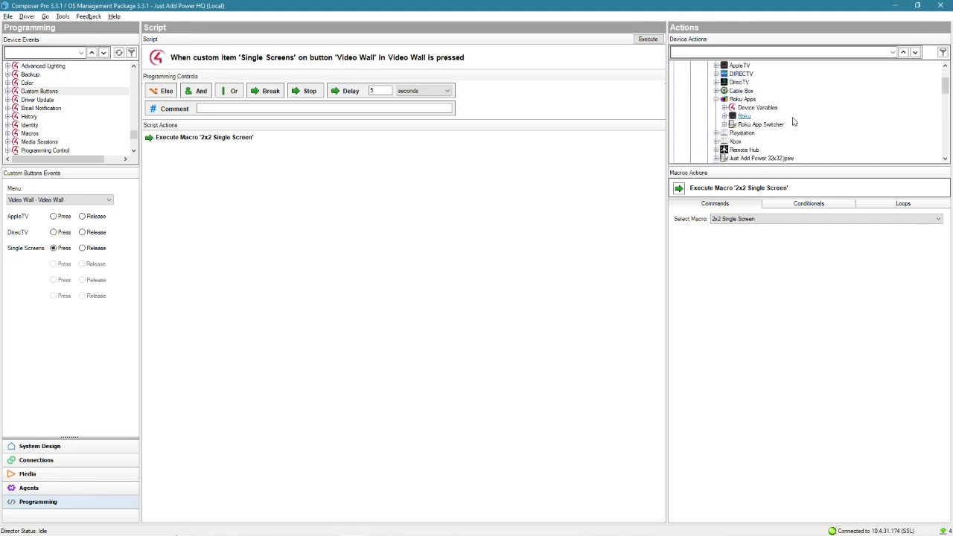
scroll(795, 115, "down", 1)
left_click(768, 132)
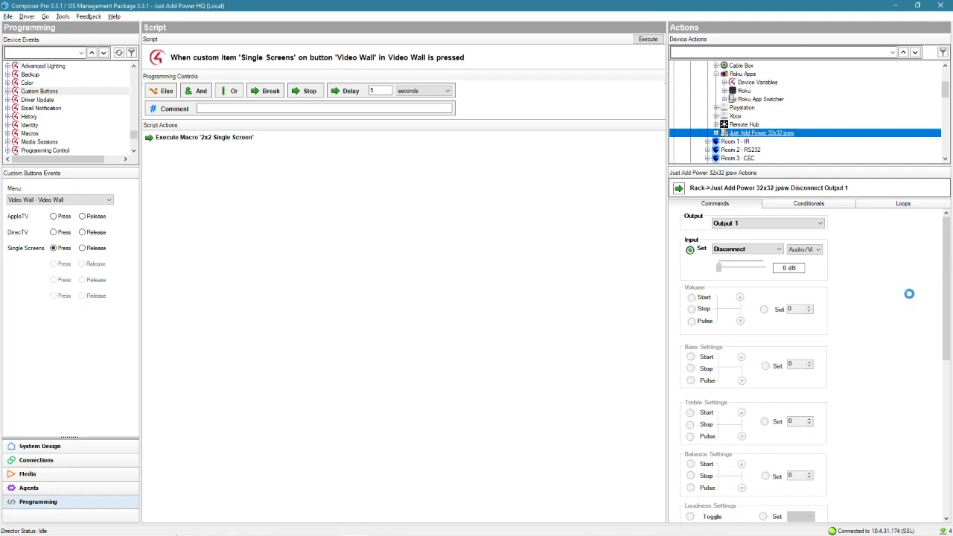
scroll(899, 337, "down", 5)
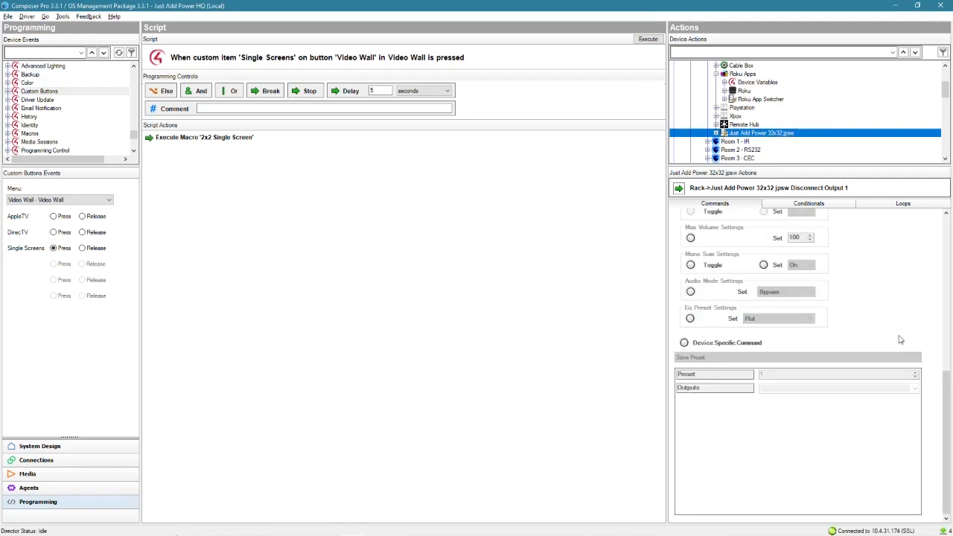
left_click(686, 344)
left_click(739, 359)
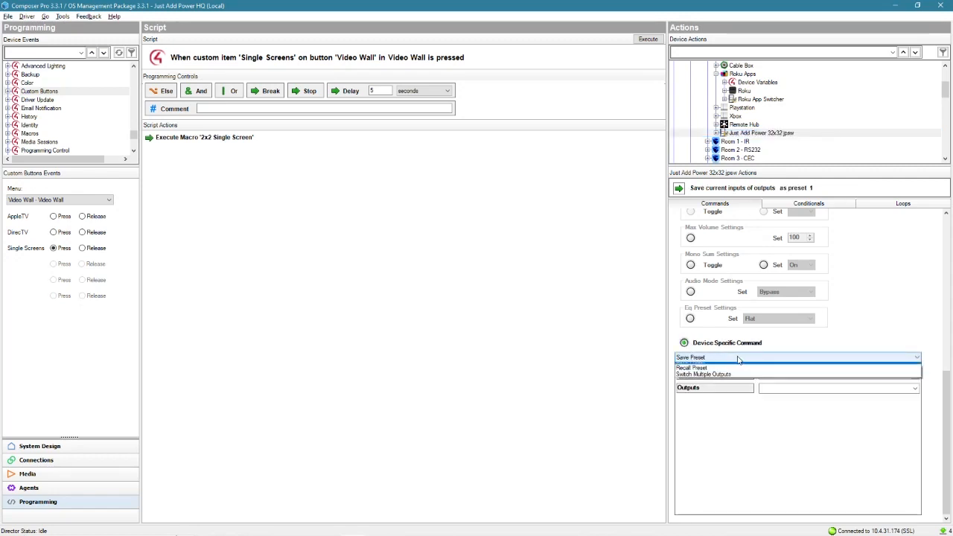
left_click(726, 368)
left_click(722, 359)
left_click(732, 382)
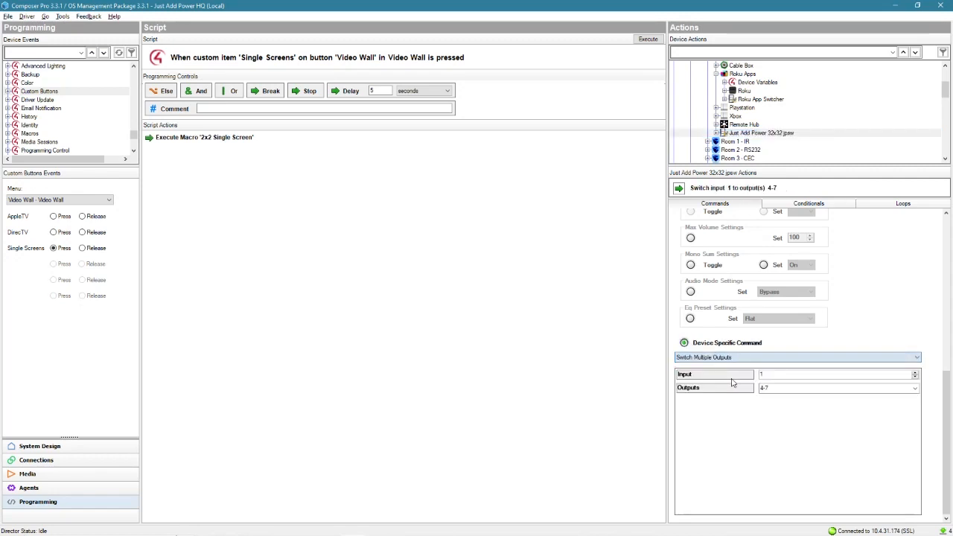
left_click(746, 388)
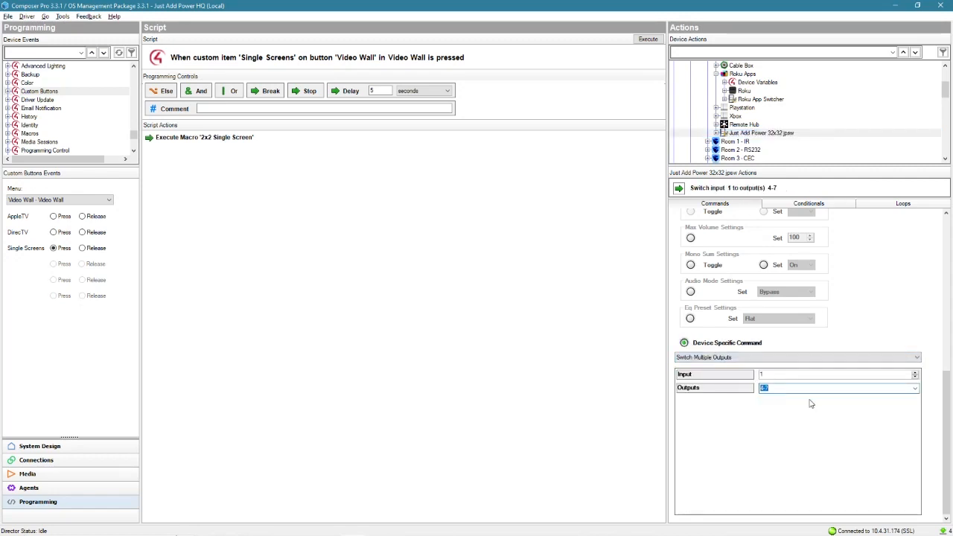
type("4")
left_click_drag(679, 191, 467, 216)
Add a Switch Multiple Outputs command with input 2 and output 5 to the Single Screens script
left_click(773, 389)
key("shift+Tab")
type("2")
key("Tab")
type("5")
left_click_drag(679, 190, 390, 249)
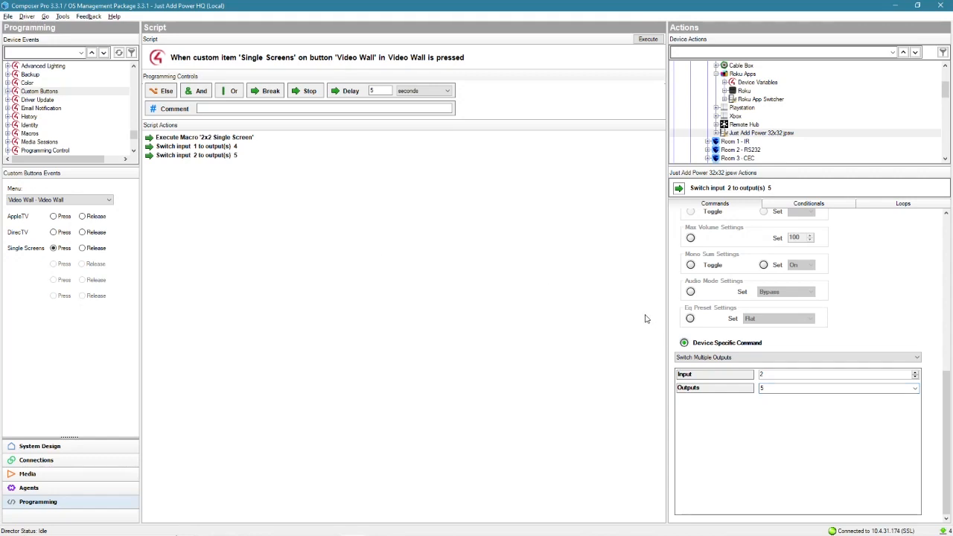
Add two more Switch Multiple Outputs commands to the Single Screens script: input 3 to output 6 and input 4 to output 7
type("3")
key("Tab")
type("6")
left_click_drag(679, 189, 508, 264)
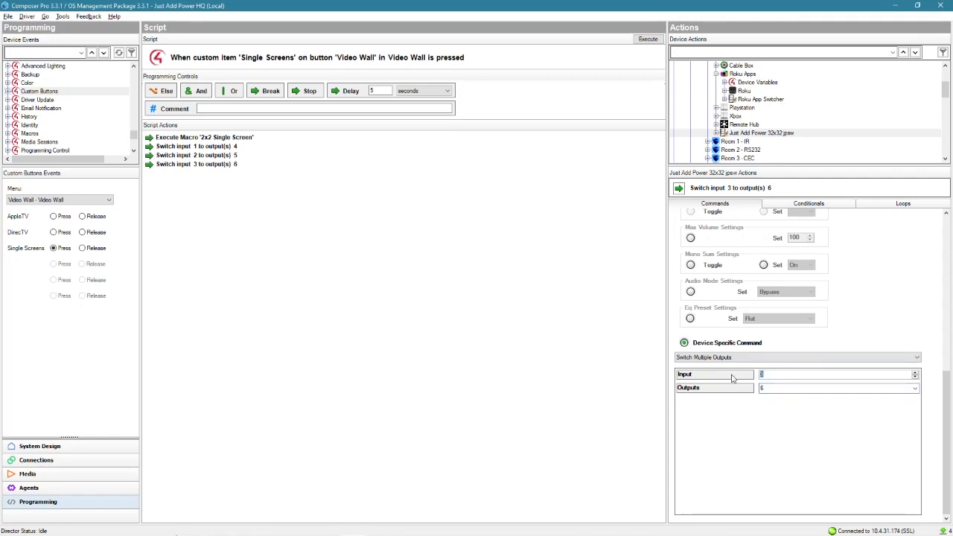
type("4")
key("Tab")
type("7")
left_click_drag(680, 189, 309, 251)
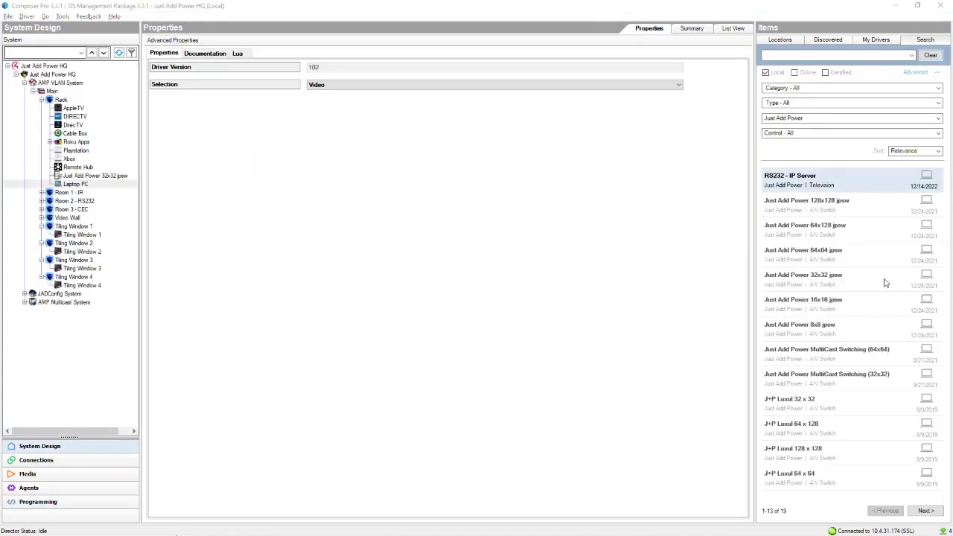
Examine the Laptop PC device in the Rack and locate its PC - UI Button driver among the AV Experience Buttons
mouse_move(886, 283)
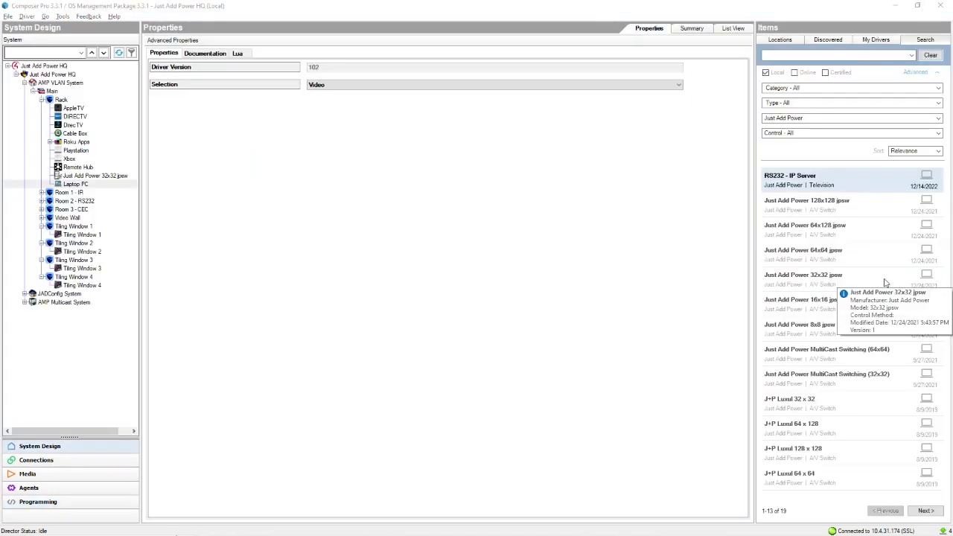
left_click(88, 188)
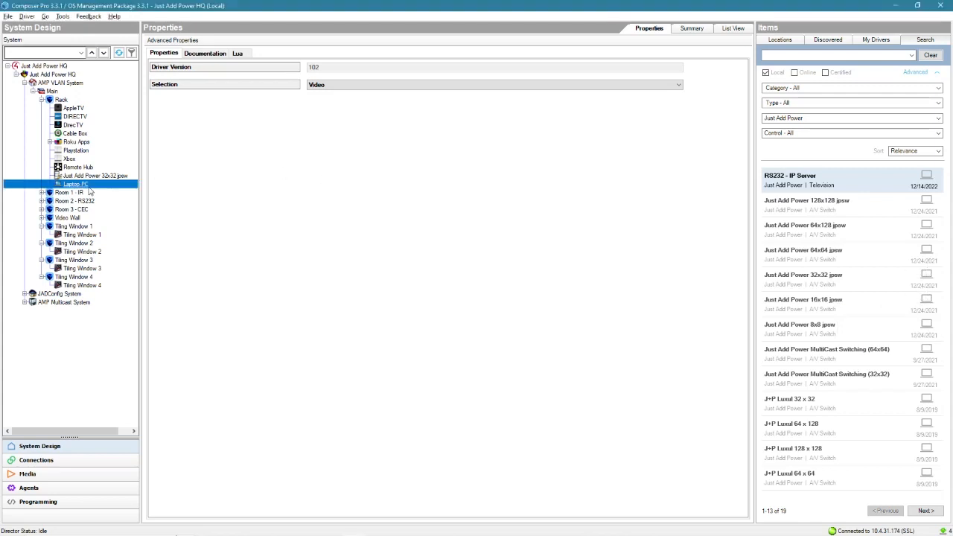
left_click(779, 42)
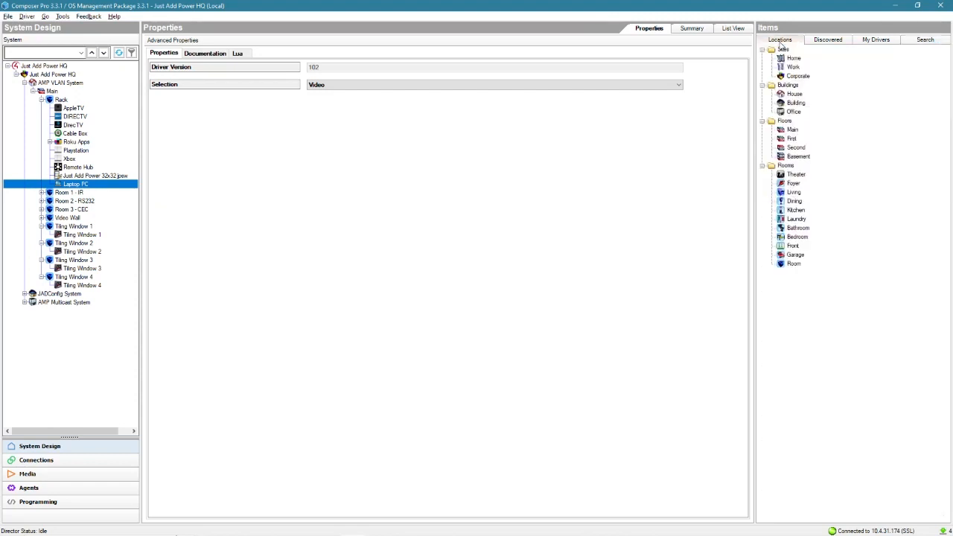
left_click(829, 40)
left_click(873, 41)
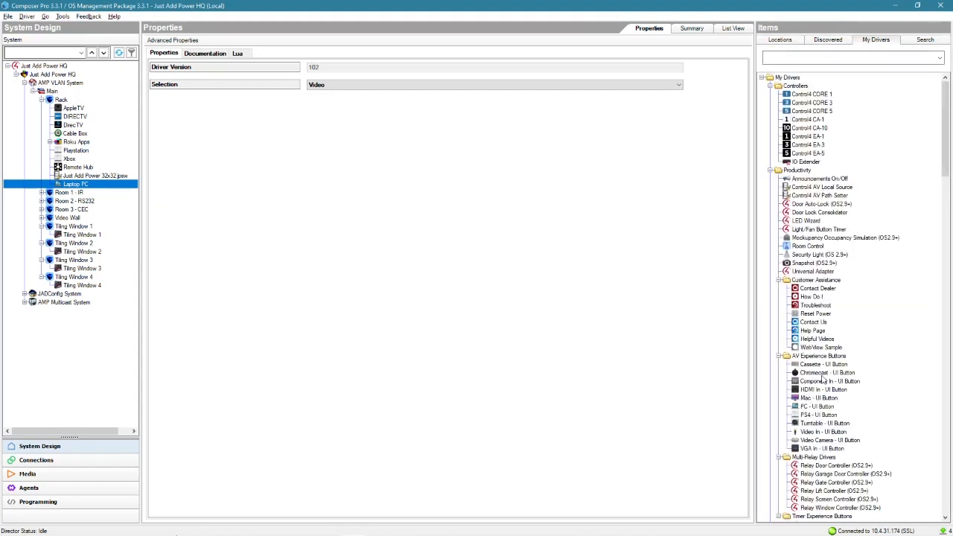
left_click(813, 407)
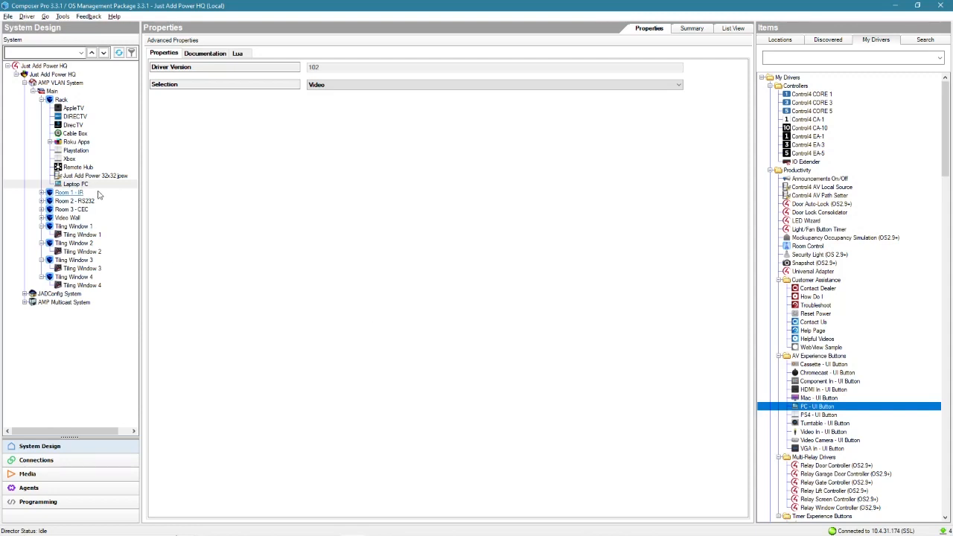
left_click(74, 184)
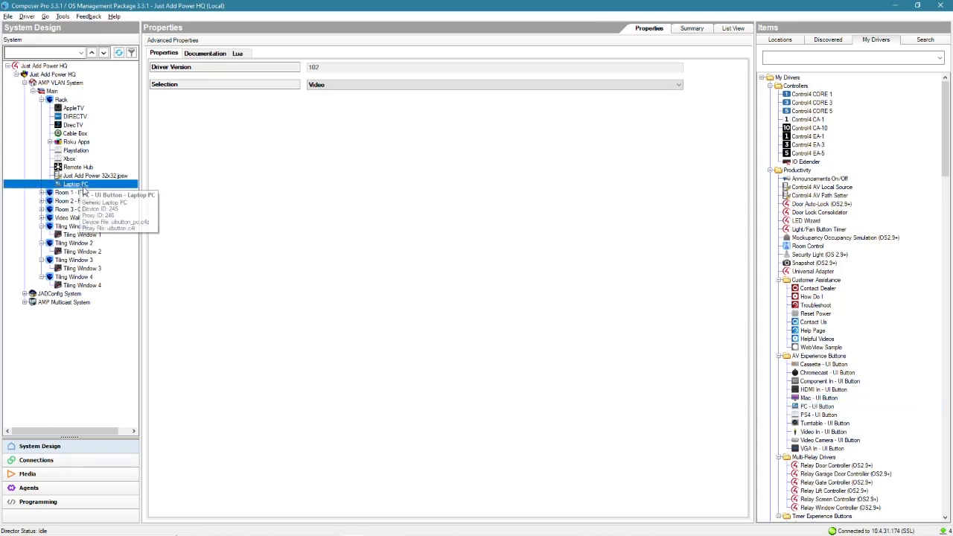
Examine the properties of the Tiling Window 1 to 4 devices and of the Laptop PC device in the Rack
left_click(86, 235)
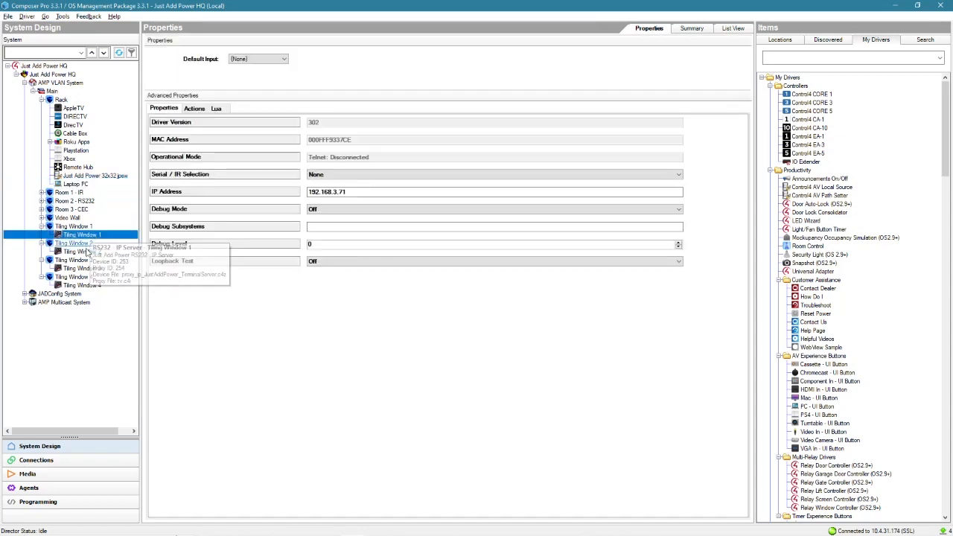
left_click(84, 252)
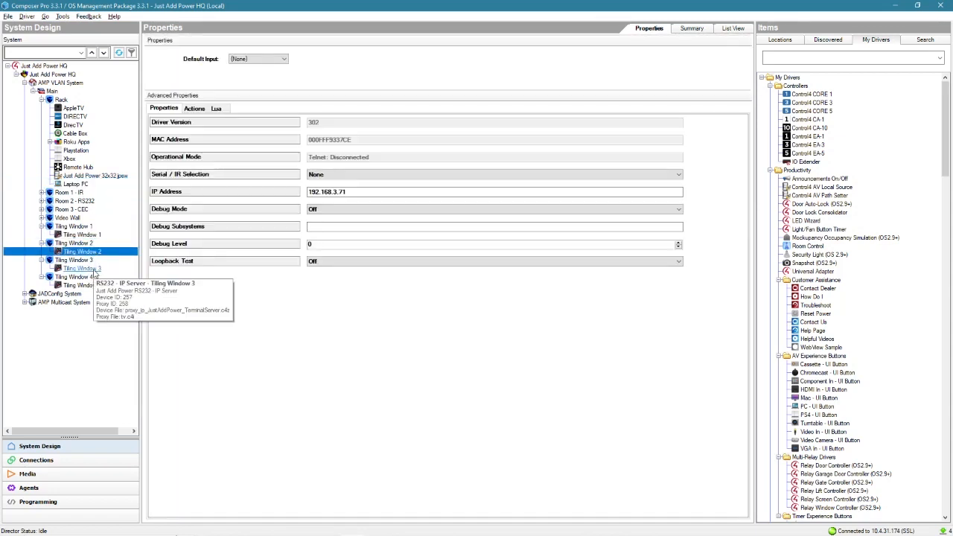
left_click(88, 268)
left_click(82, 286)
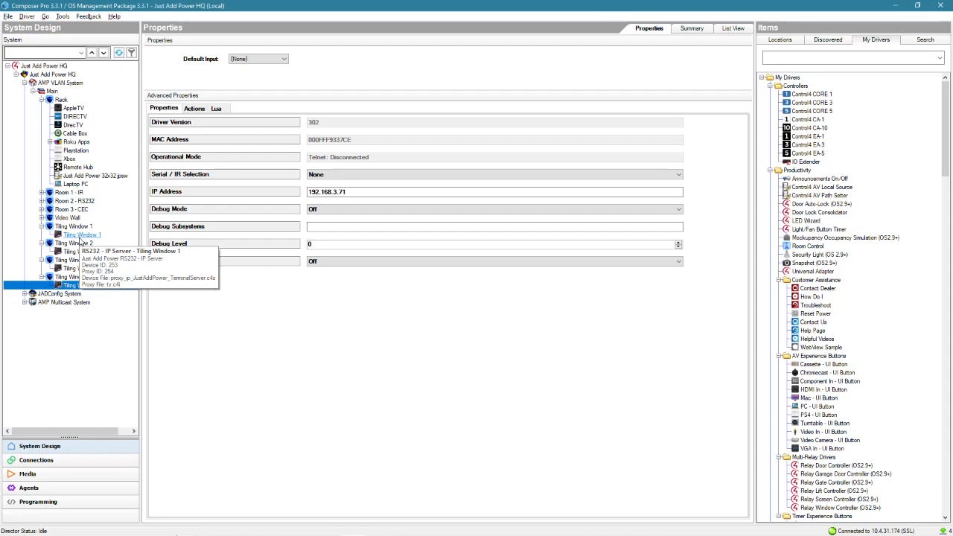
left_click(75, 184)
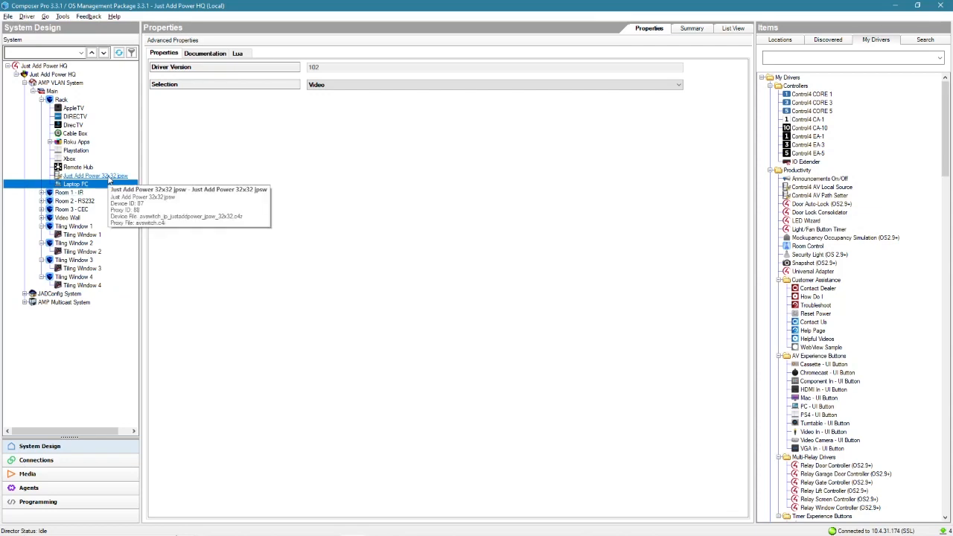
Add the Just Add Power RS232 - IP Server driver to the Rack and name it Tiling Layout Control
left_click(925, 39)
left_click_drag(814, 188, 57, 103)
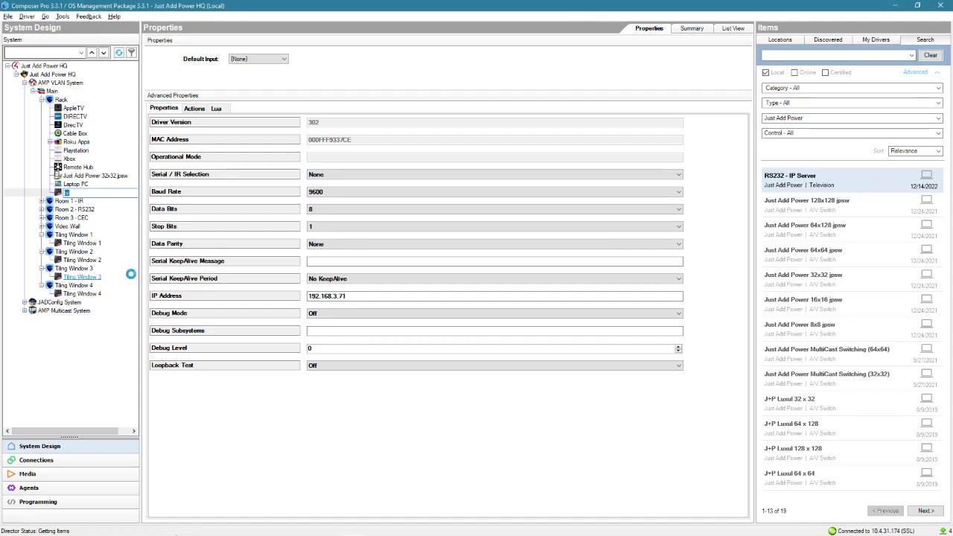
left_click(98, 184)
left_click(97, 194)
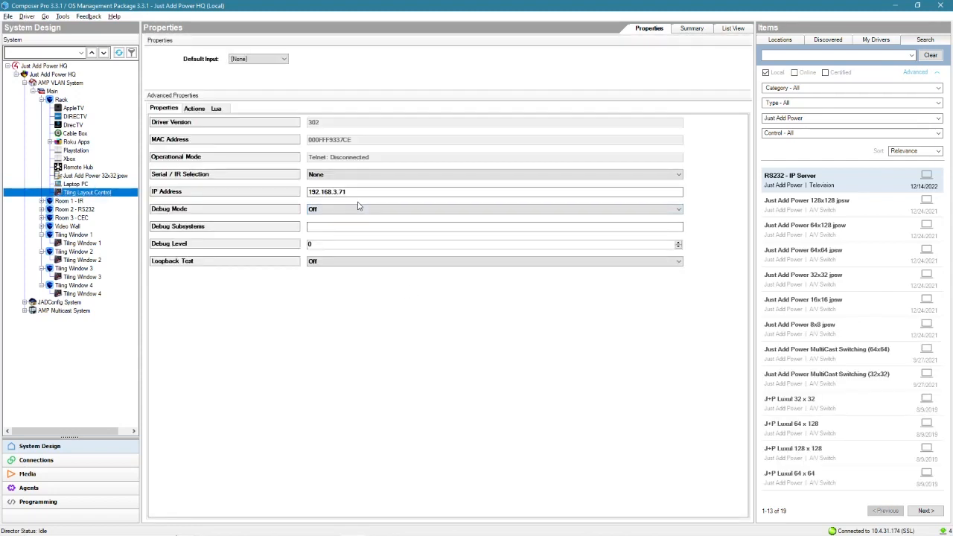
Switch to the C4 Project-report workbook in Excel and change the input 6 transmitter's model to 3G+4+ TX
left_click(356, 192)
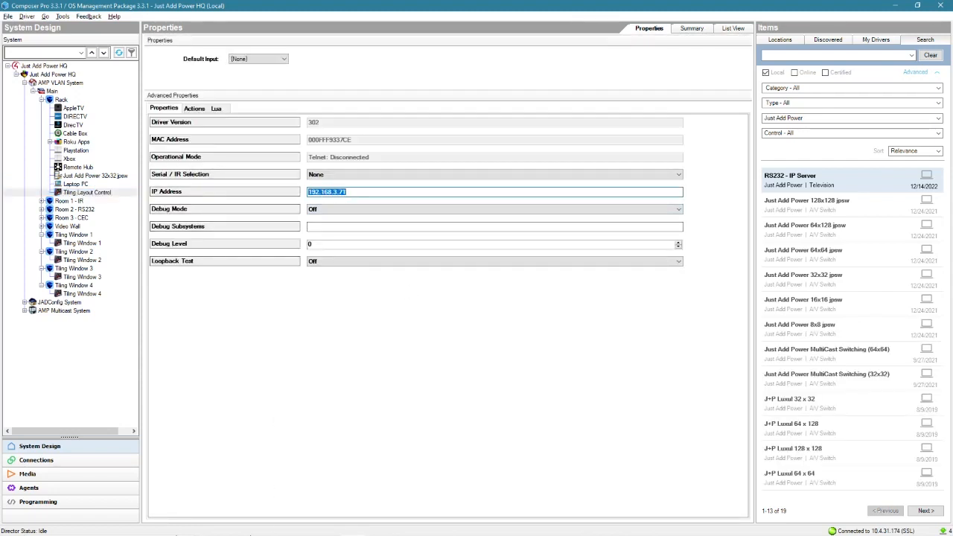
left_click(329, 526)
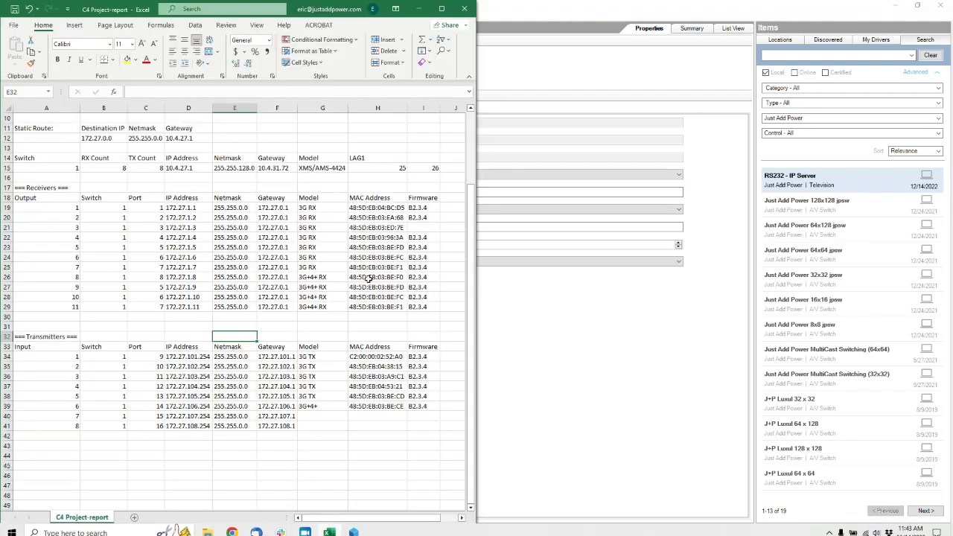
left_click(325, 405)
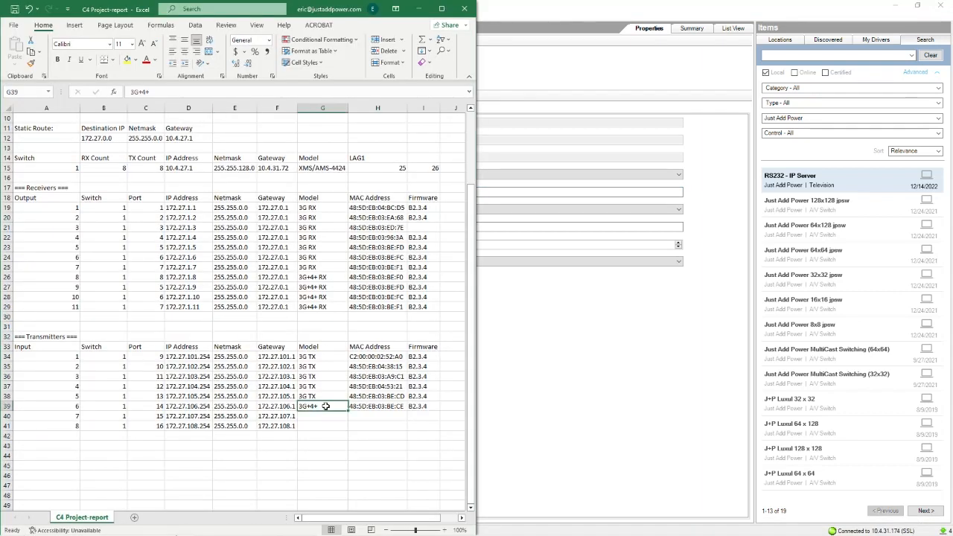
double_click(326, 407)
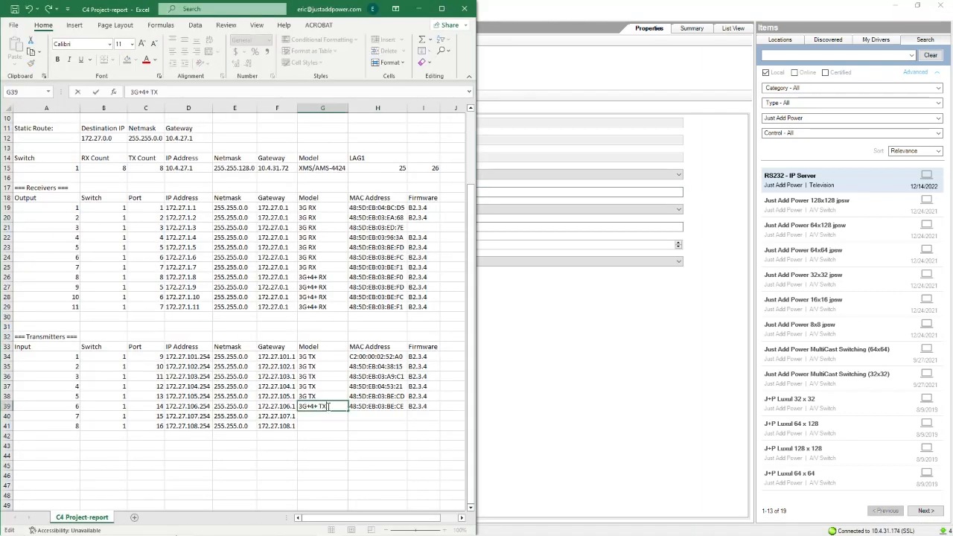
key("Return")
Copy the input 6 transmitter's IP address from the report and set it in Composer Pro as Tiling Layout Control's address, 172.27.106.254
left_click_drag(70, 406, 432, 407)
left_click(273, 408)
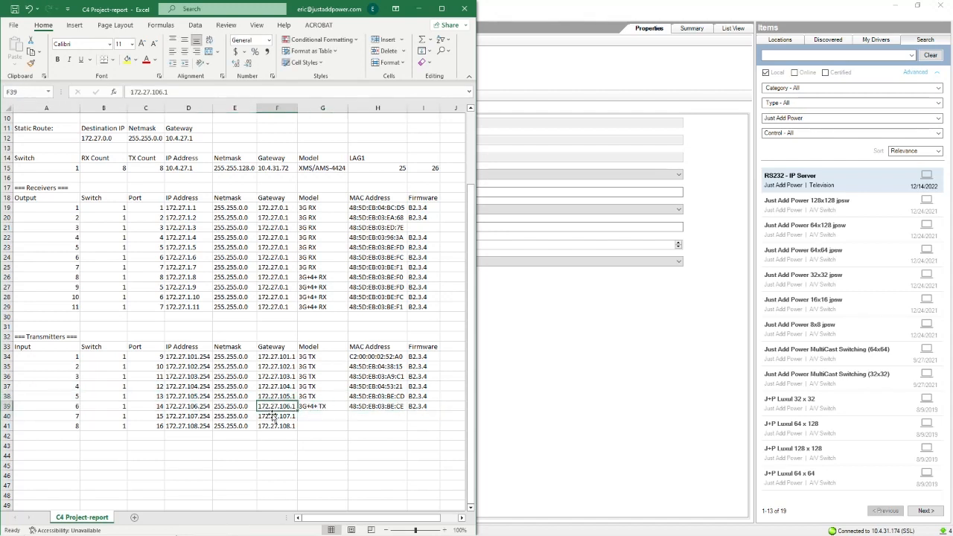
left_click(195, 407)
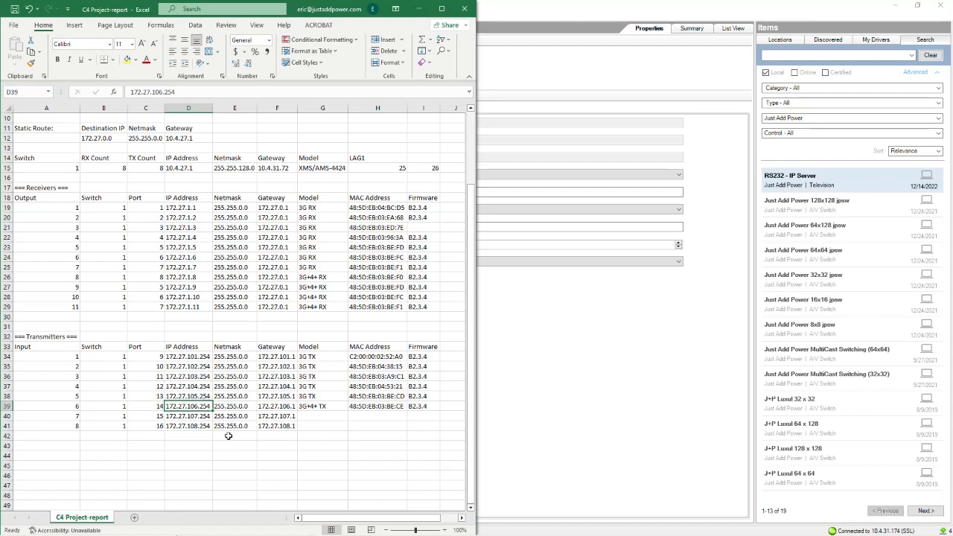
key("ctrl+c")
key("alt+Tab")
left_click(347, 192)
double_click(347, 192)
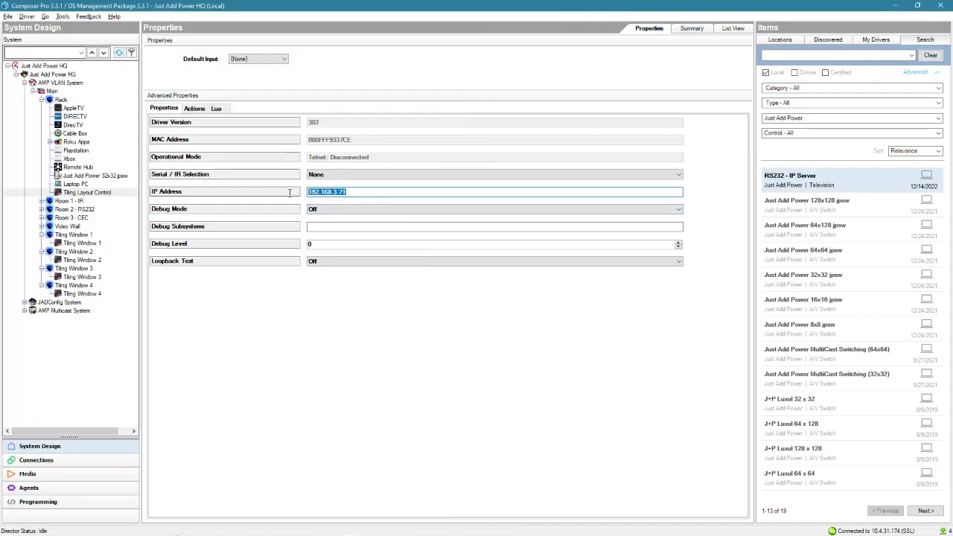
key("ctrl+v")
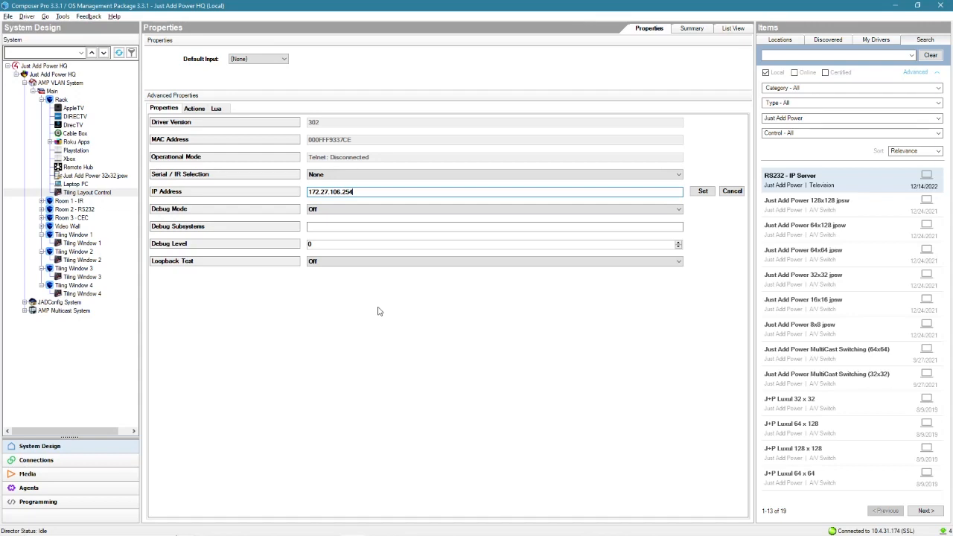
left_click(703, 191)
Look up the 3G+4+ RX receiver addresses in the Excel report and set the Tiling Window 1 device's IP address to 172.27.1.8 in Composer Pro
left_click(95, 245)
mouse_move(228, 535)
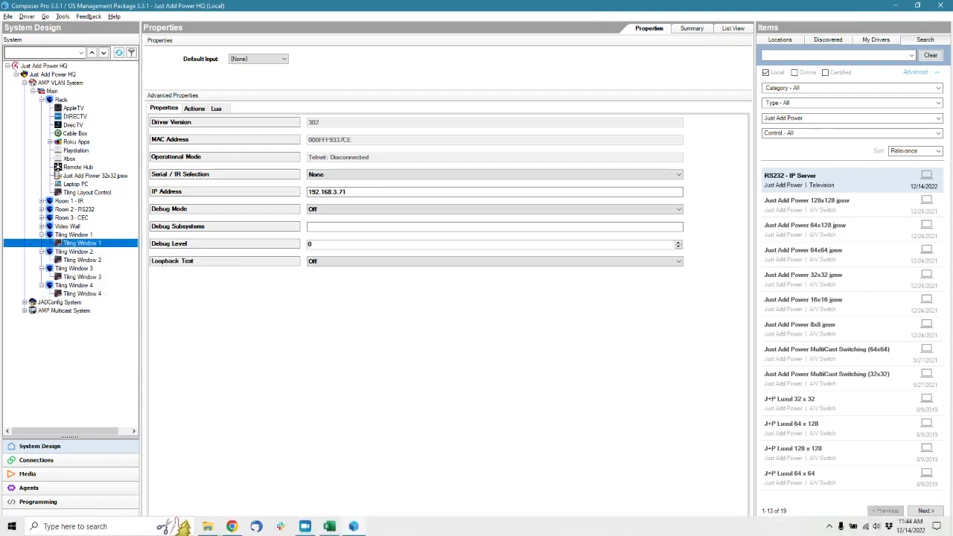
left_click(331, 526)
left_click(311, 277)
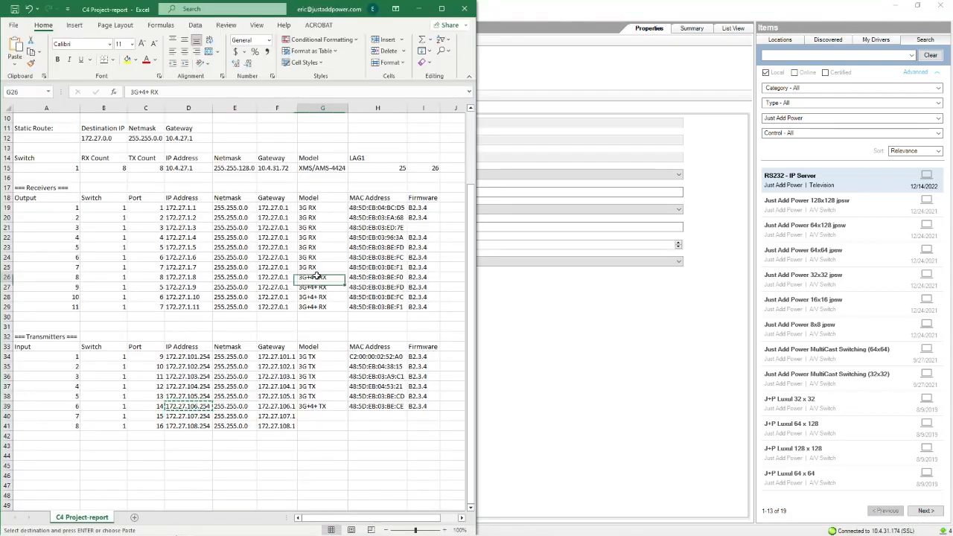
left_click_drag(185, 277, 186, 306)
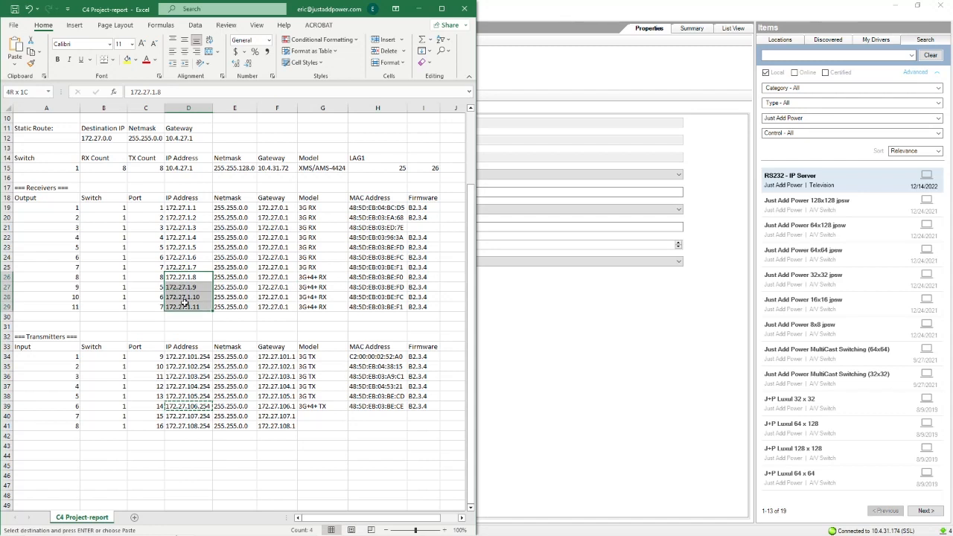
left_click(530, 358)
left_click_drag(351, 192, 261, 195)
type("172.27")
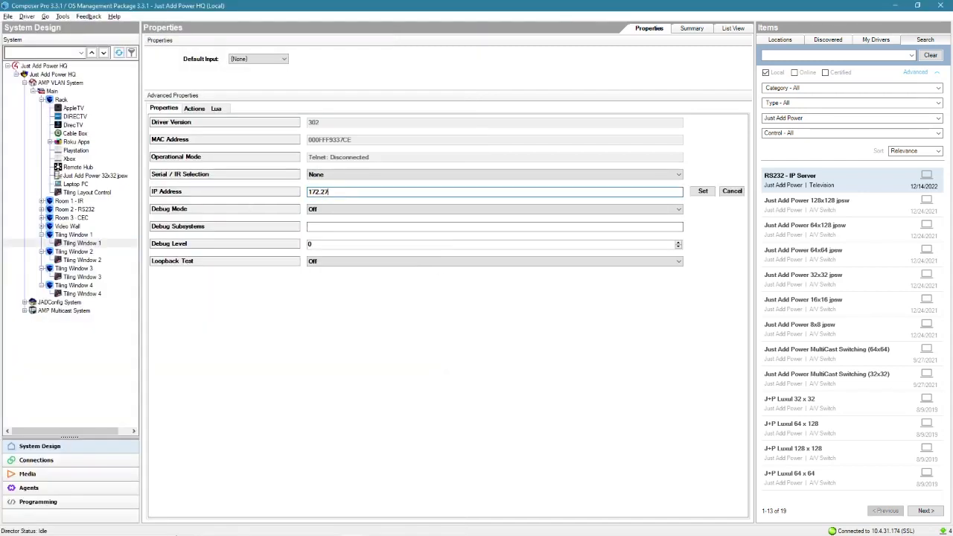
type(".1.8")
left_click(703, 191)
Set the Tiling Window 2 device's IP address to 172.27.1.9
left_click(93, 261)
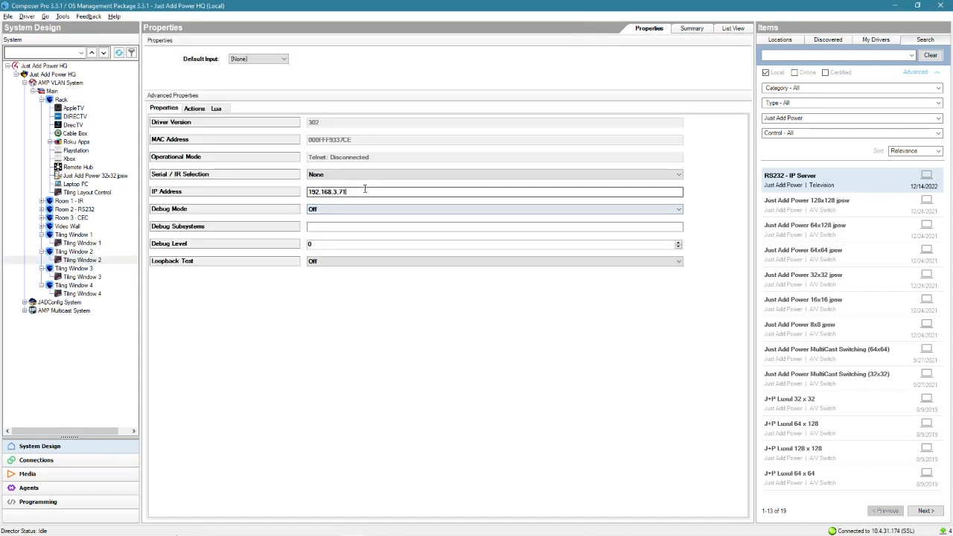
triple_click(366, 192)
type("172.27.1.9")
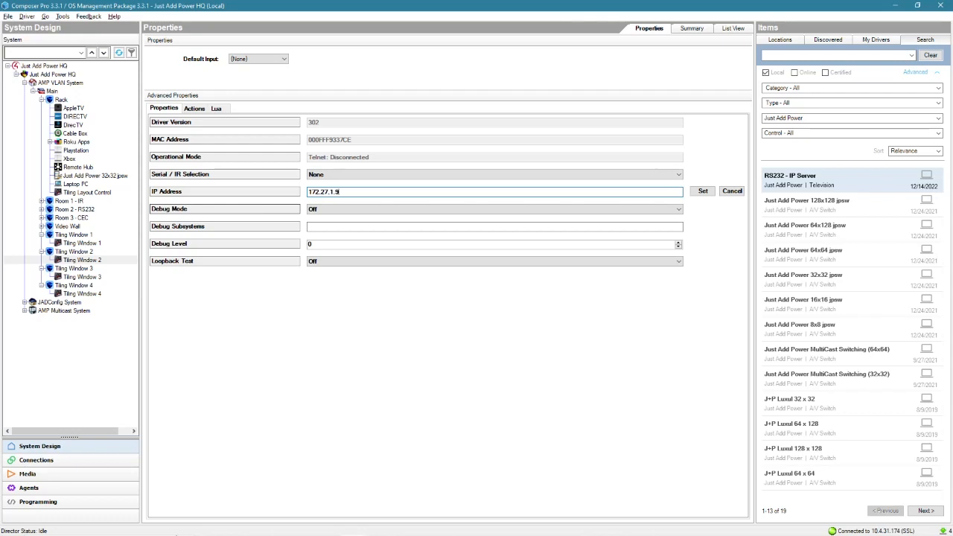
left_click(703, 191)
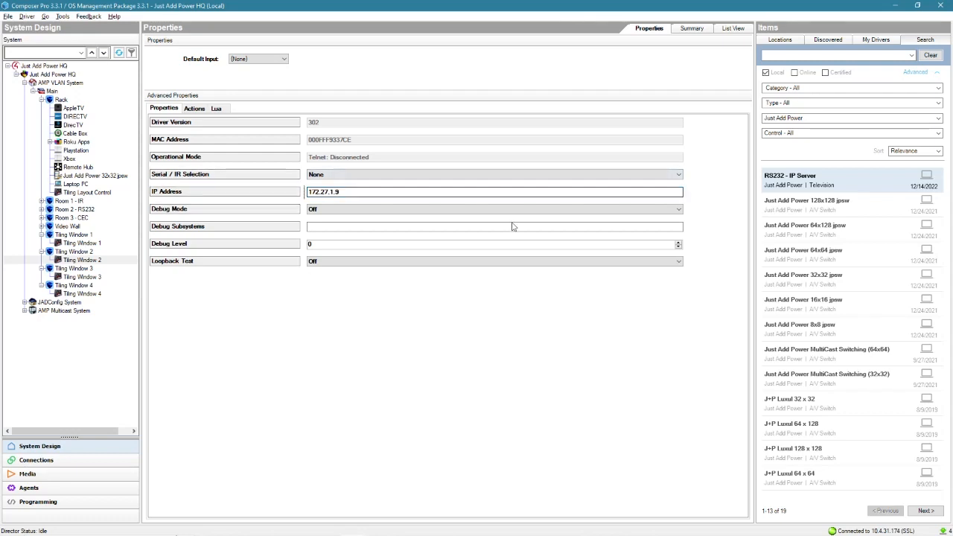
Set the Tiling Window 3 device's IP address to 172.27.1.10
left_click(96, 277)
triple_click(328, 192)
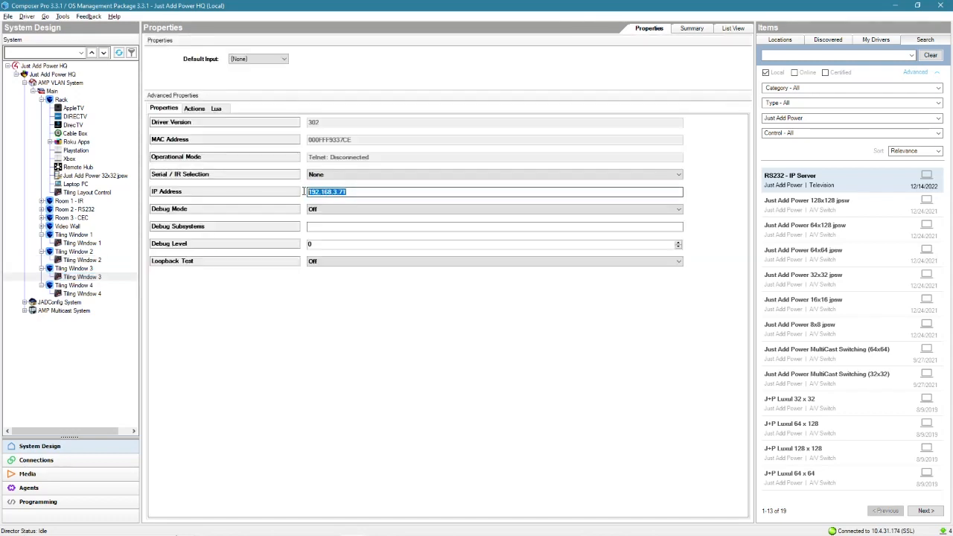
type("172.27.1.")
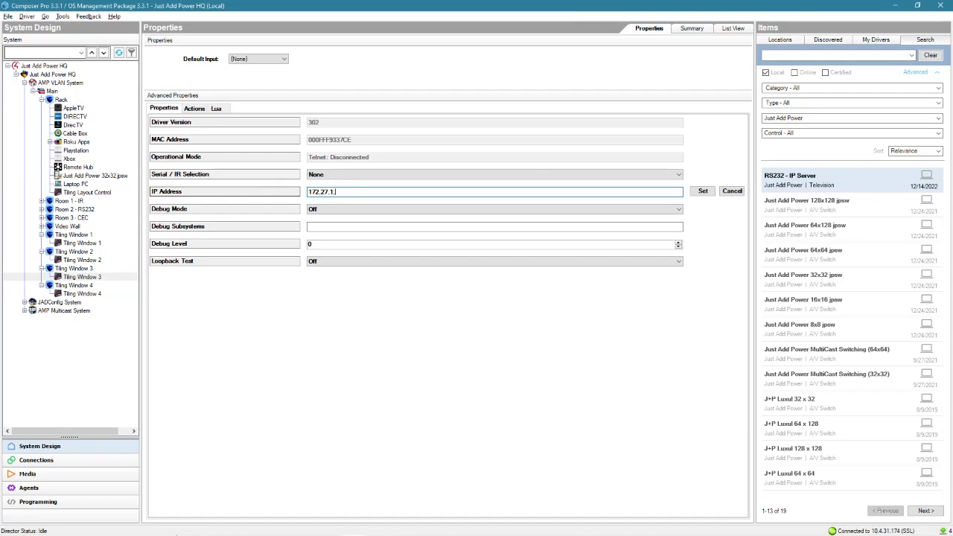
type("10")
left_click(703, 190)
Set the Tiling Window 4 device's IP address to 172.27.1.11
left_click(81, 294)
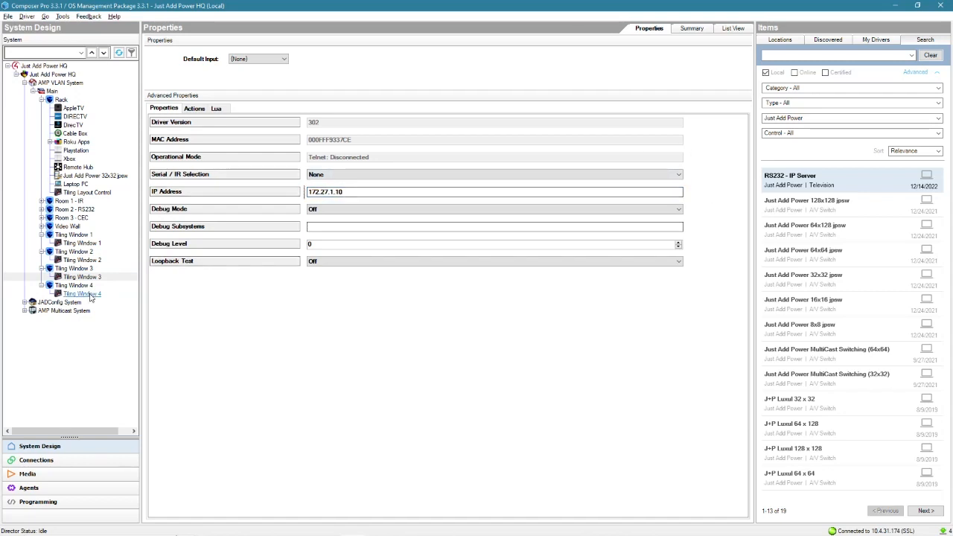
triple_click(308, 192)
type("192.")
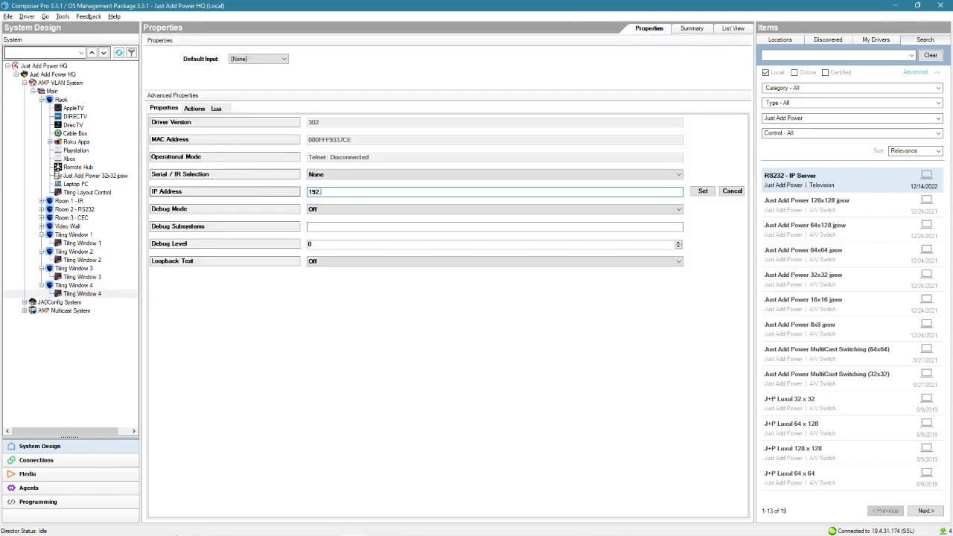
type("168.1.11")
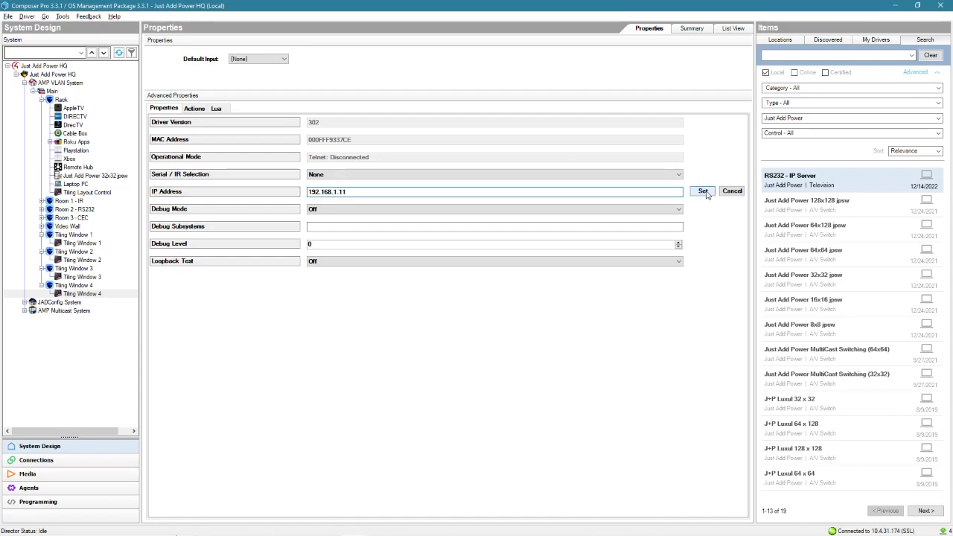
left_click_drag(354, 193, 265, 205)
type("17")
left_click(703, 191)
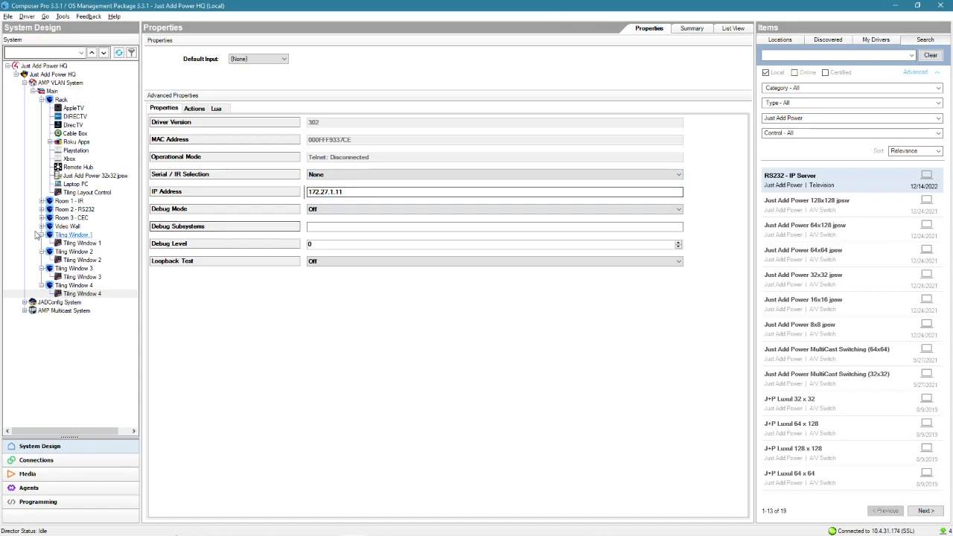
Check the IP addresses of the Tiling Window 3, 2 and 1 devices, plus the Tiling Layout Control and Laptop PC properties
left_click(81, 276)
left_click(80, 260)
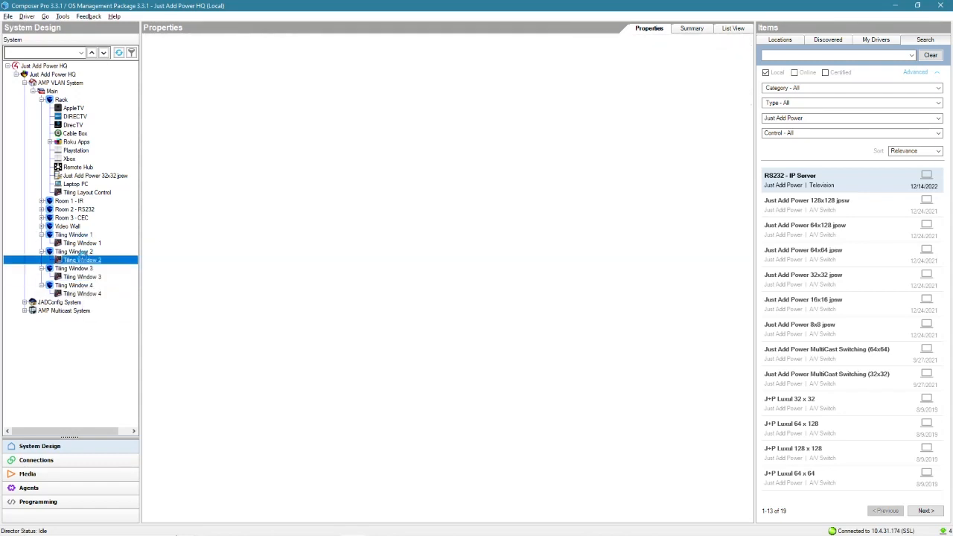
left_click(82, 243)
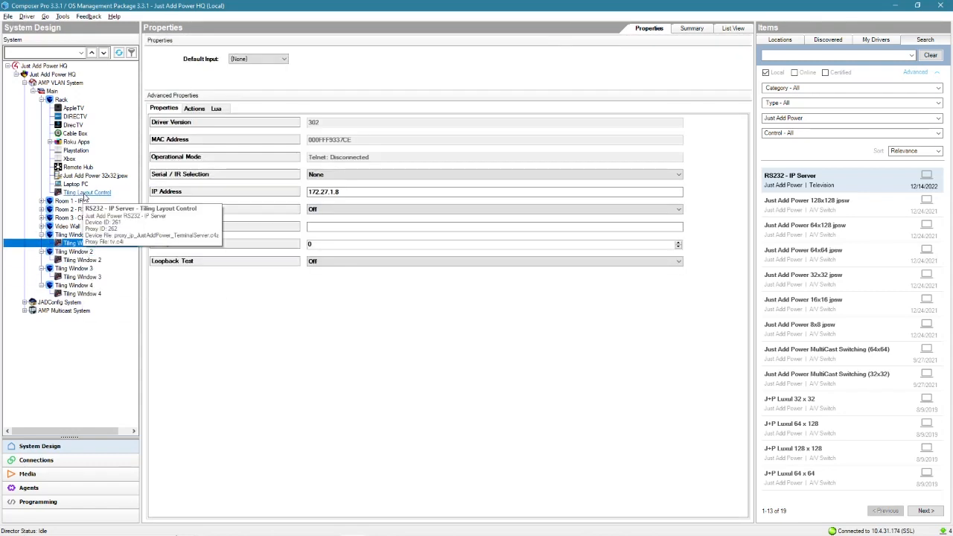
left_click(82, 192)
left_click(82, 185)
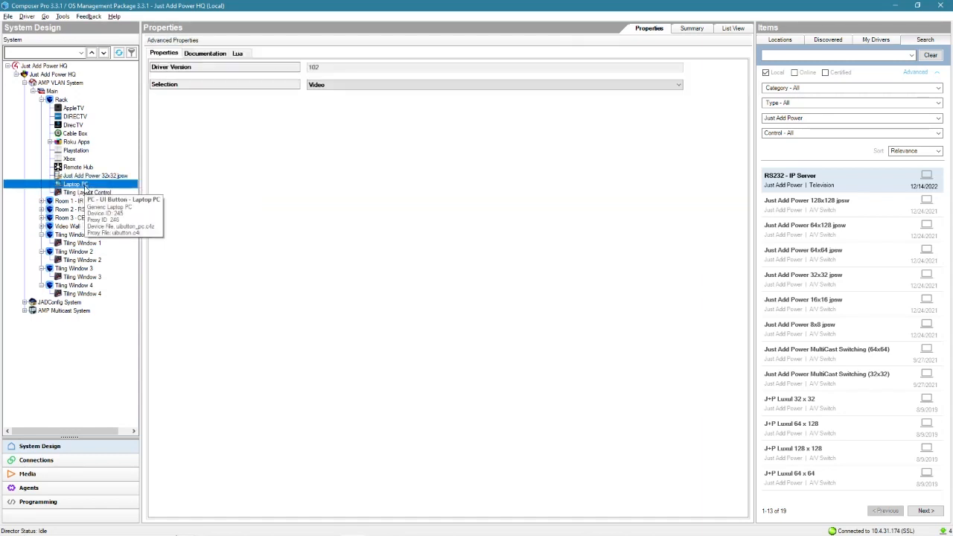
Connect the Laptop PC's HDMI AV output to video Input 6 of the Just Add Power 32x32 jpsw
left_click(43, 466)
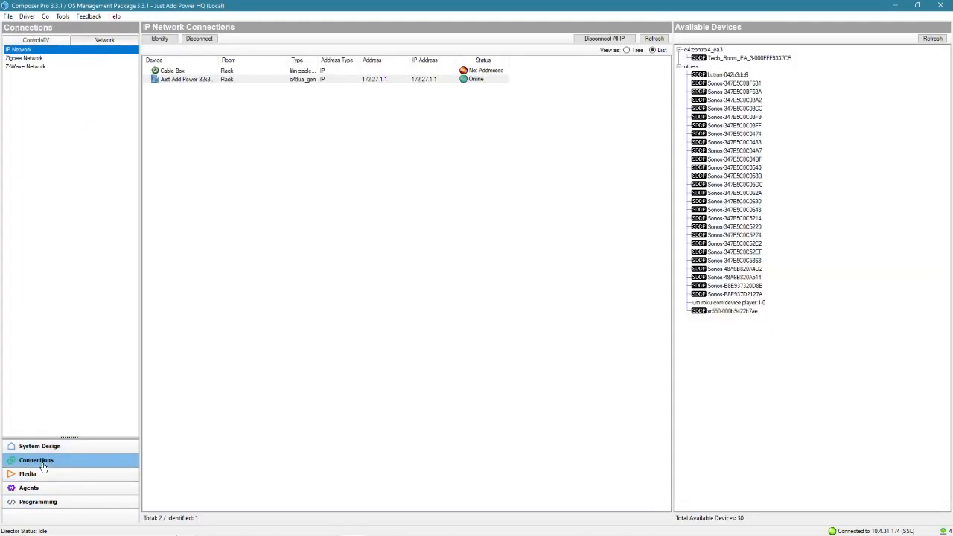
left_click(64, 42)
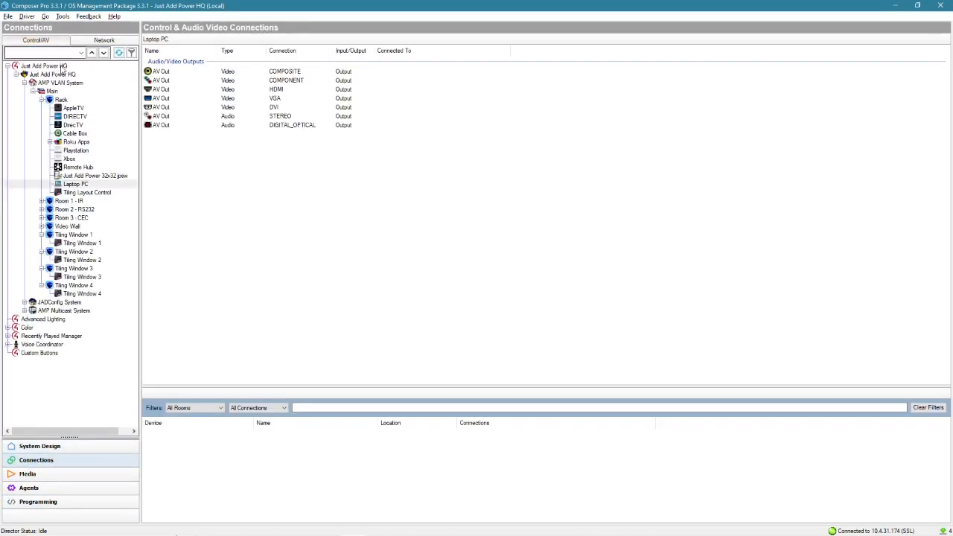
left_click(86, 176)
left_click(389, 117)
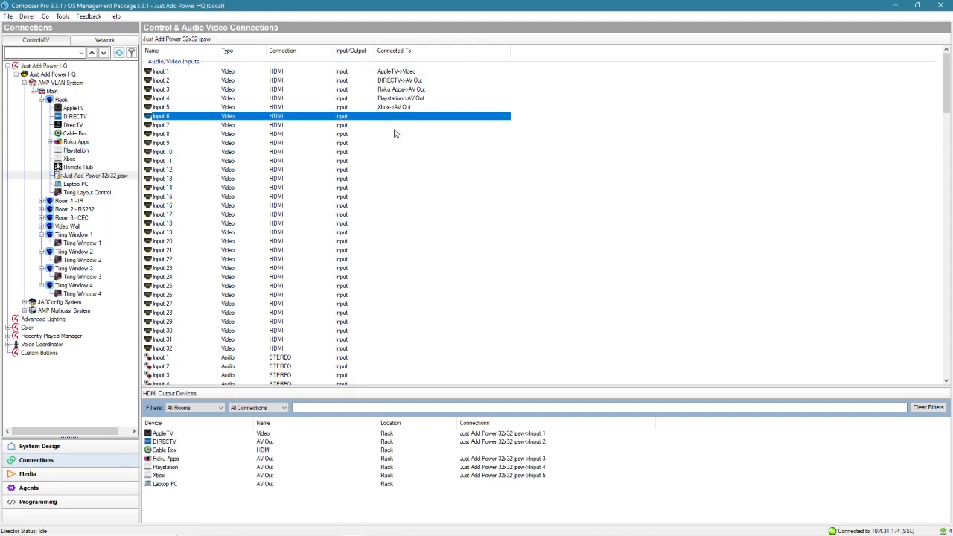
left_click_drag(392, 215, 471, 486)
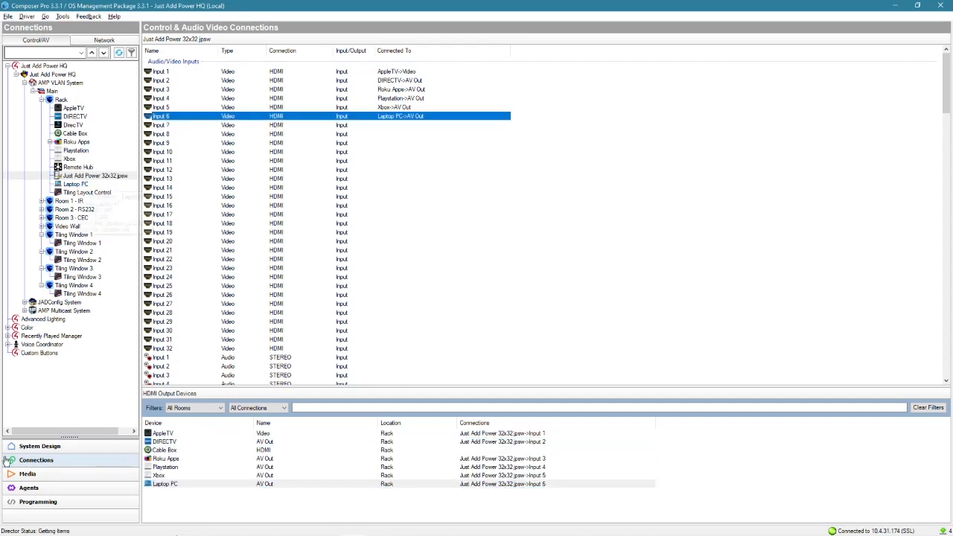
Rename the Laptop PC device in the Rack as Tiling HDMI
left_click(39, 446)
right_click(77, 184)
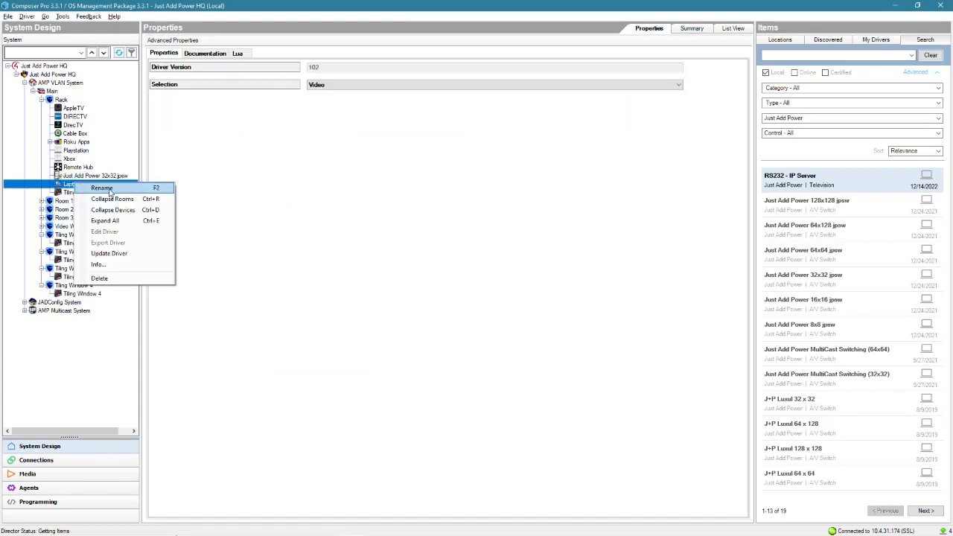
left_click(110, 190)
type("Tiling HDMI")
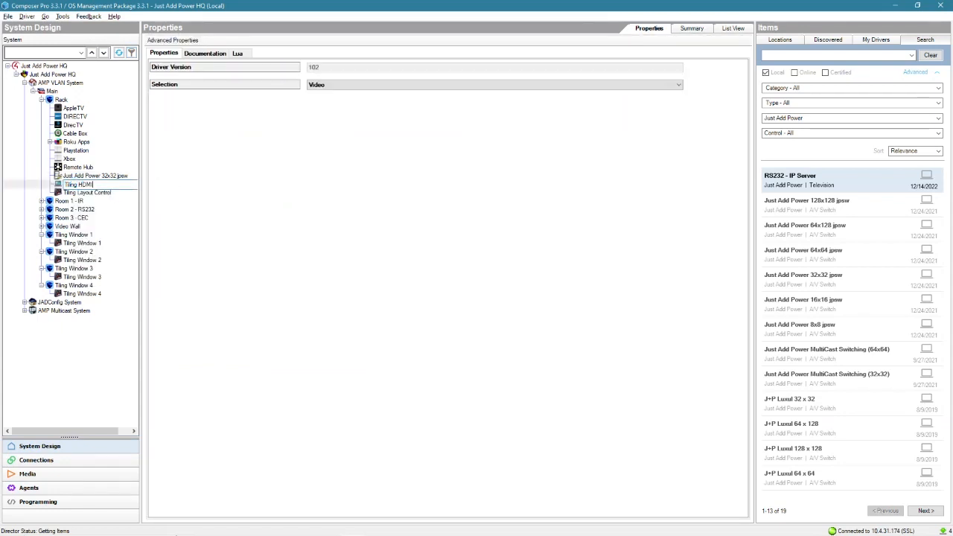
key("Return")
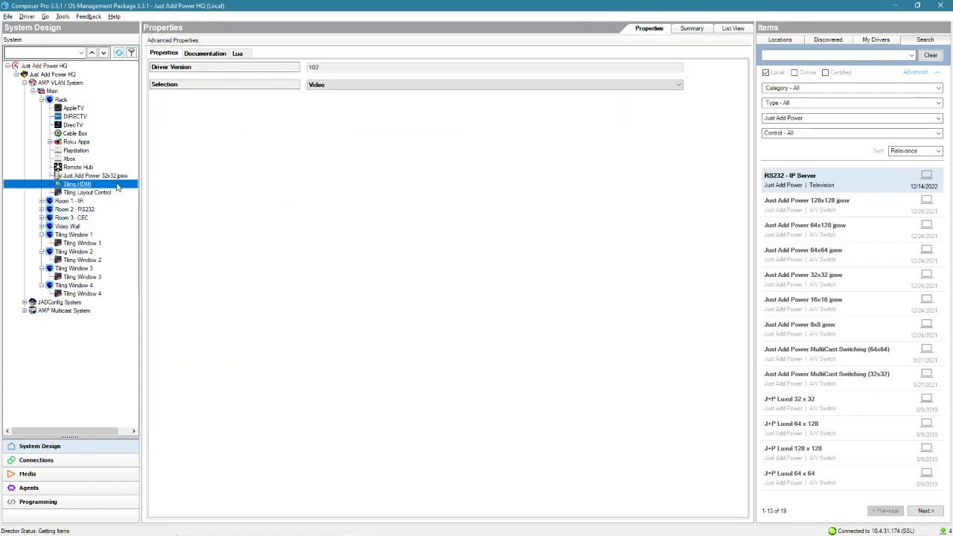
Check the Just Add Power 32x32 jpsw connections and look up the 3G+4+ RX receivers' output numbers in the C4 Project-report Excel spreadsheet
left_click(79, 463)
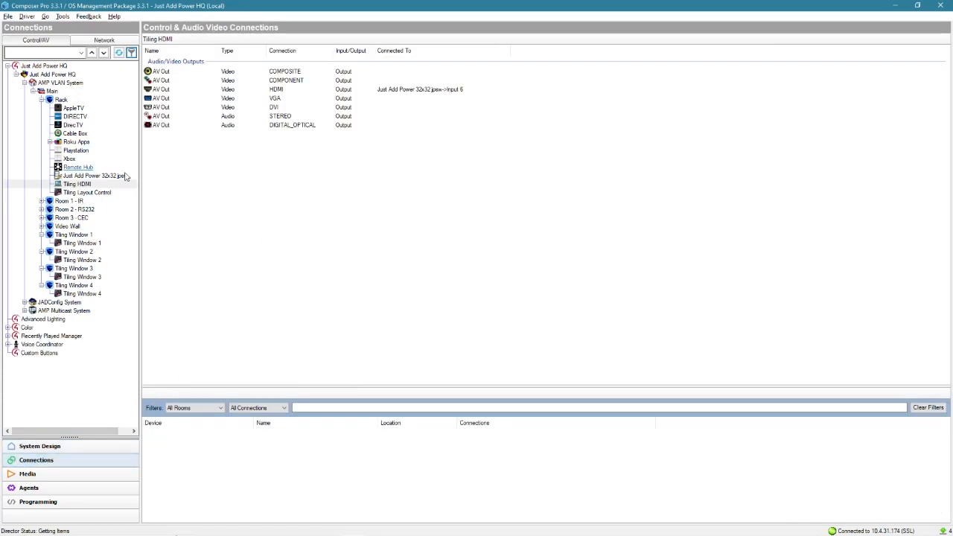
left_click(97, 176)
left_click(409, 119)
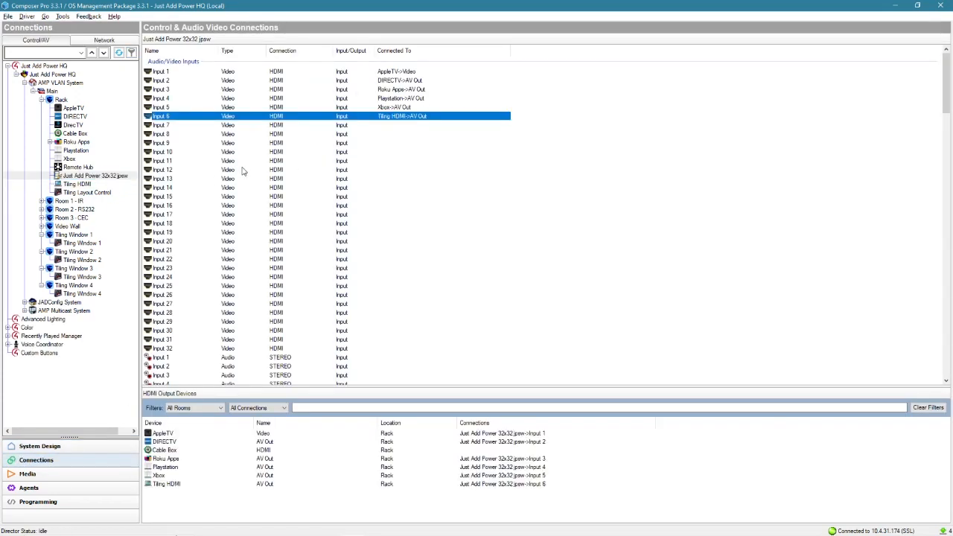
scroll(275, 169, "down", 20)
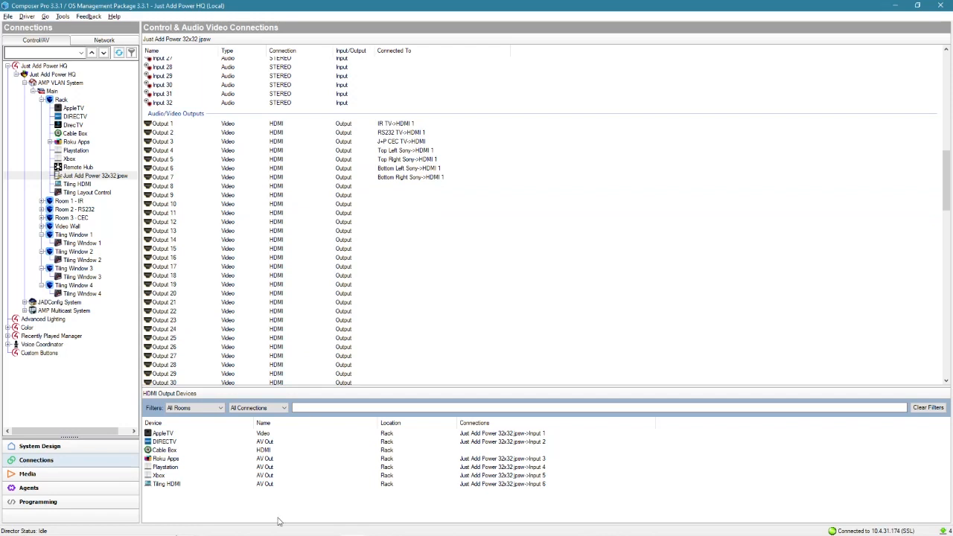
mouse_move(272, 531)
left_click(330, 527)
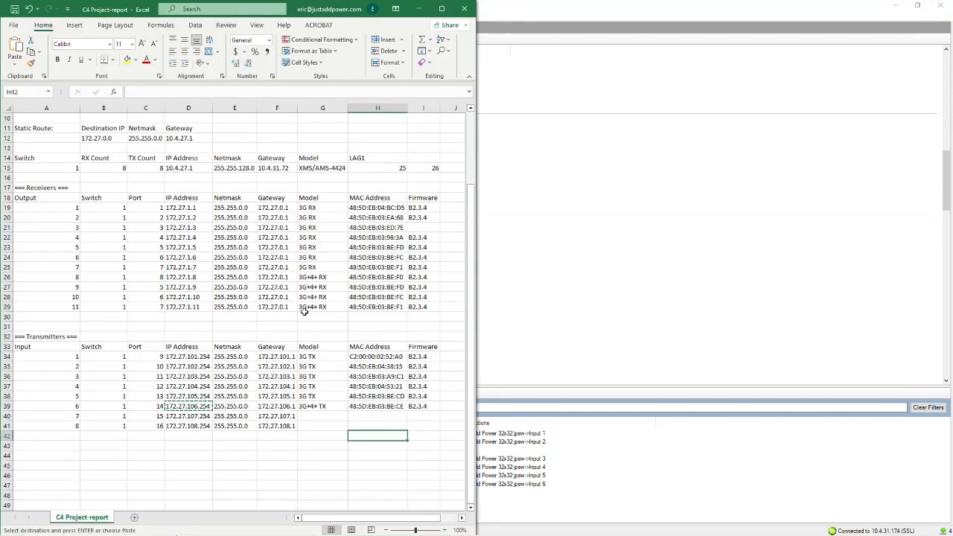
key("Escape")
left_click(315, 287)
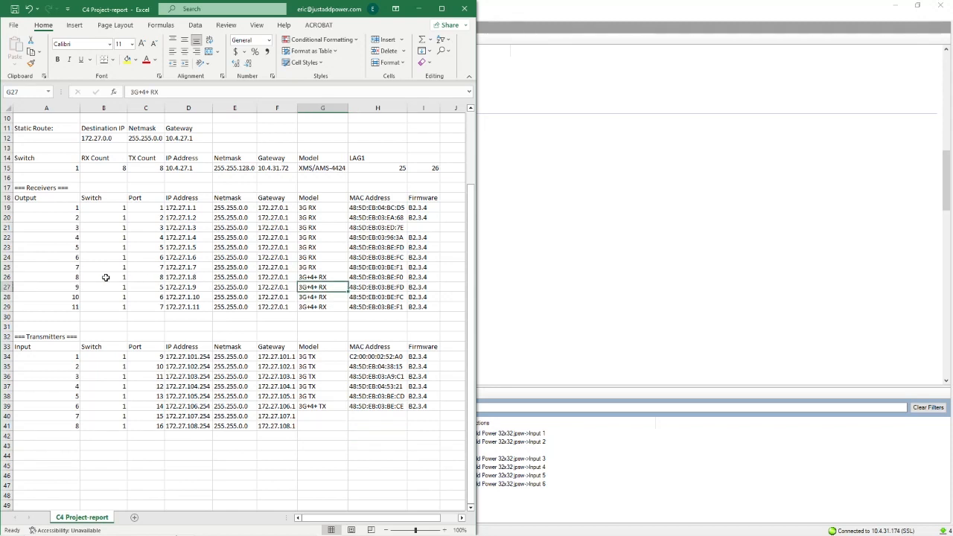
left_click_drag(64, 277, 67, 307)
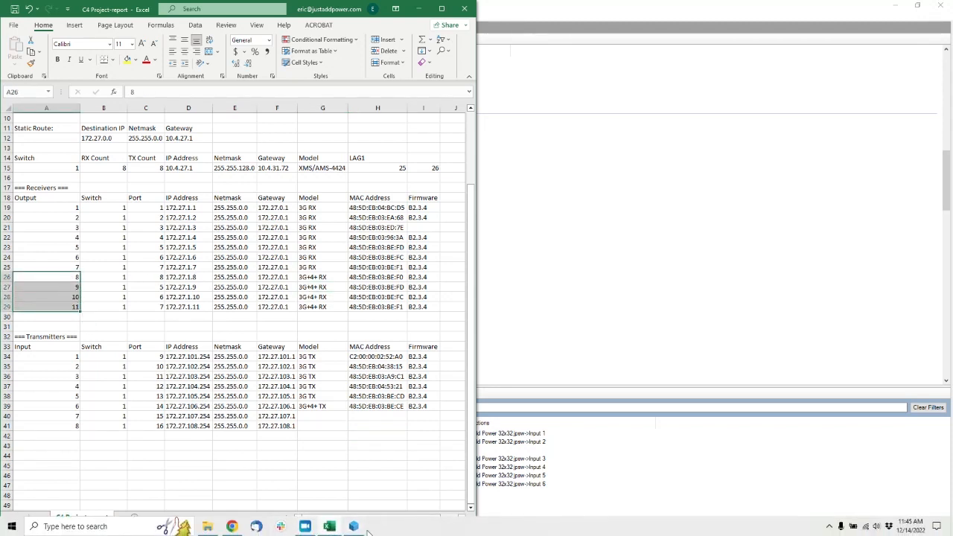
Back in Composer Pro, connect video Outputs 8, 9, 10 and 11 of the 32x32 jpsw to Tiling Windows 1 to 4's HDMI inputs, respectively
left_click(355, 528)
left_click(397, 187)
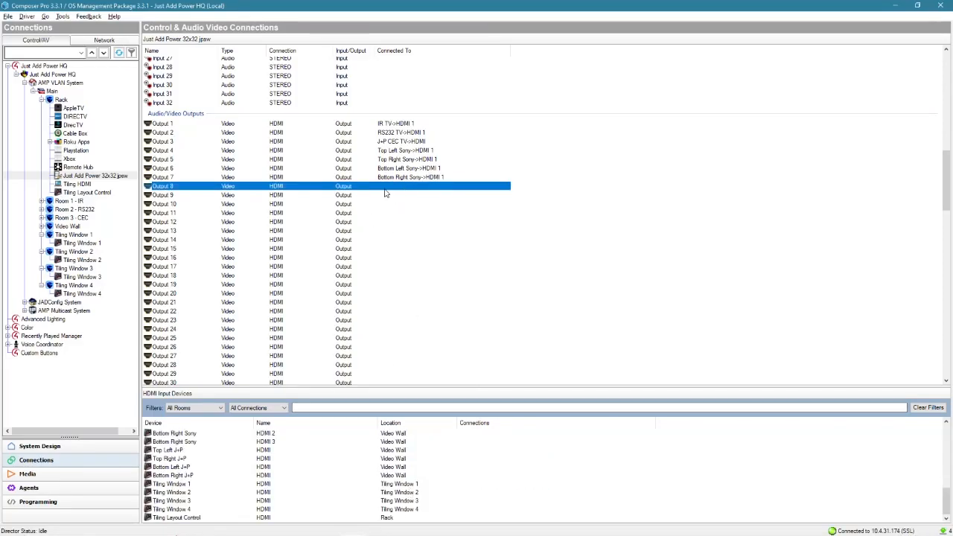
left_click_drag(386, 192, 447, 486)
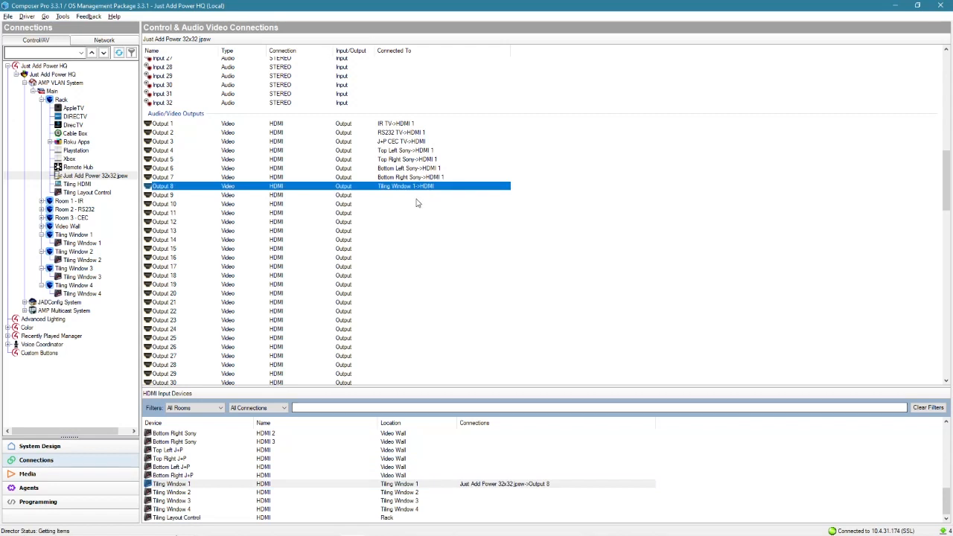
left_click_drag(414, 196, 453, 493)
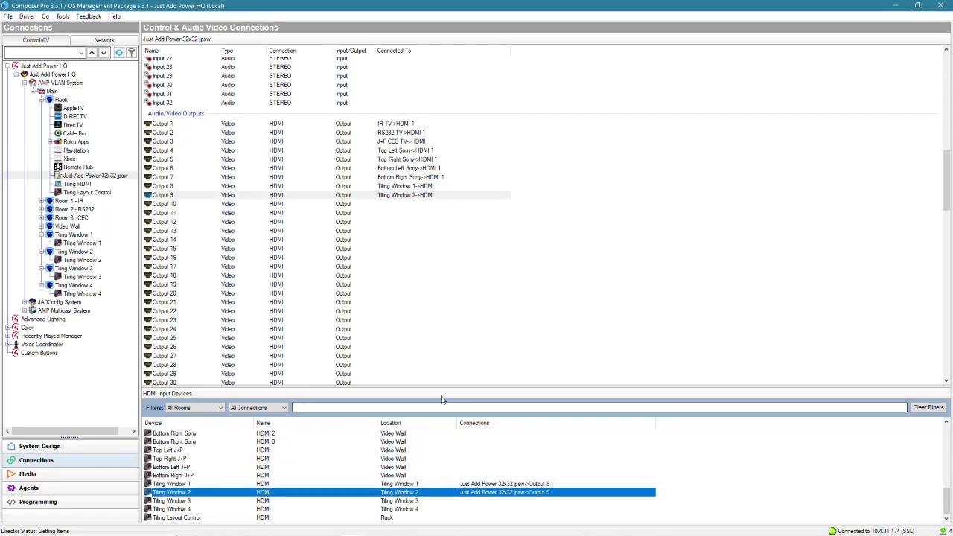
left_click_drag(403, 205, 462, 502)
left_click_drag(400, 215, 485, 515)
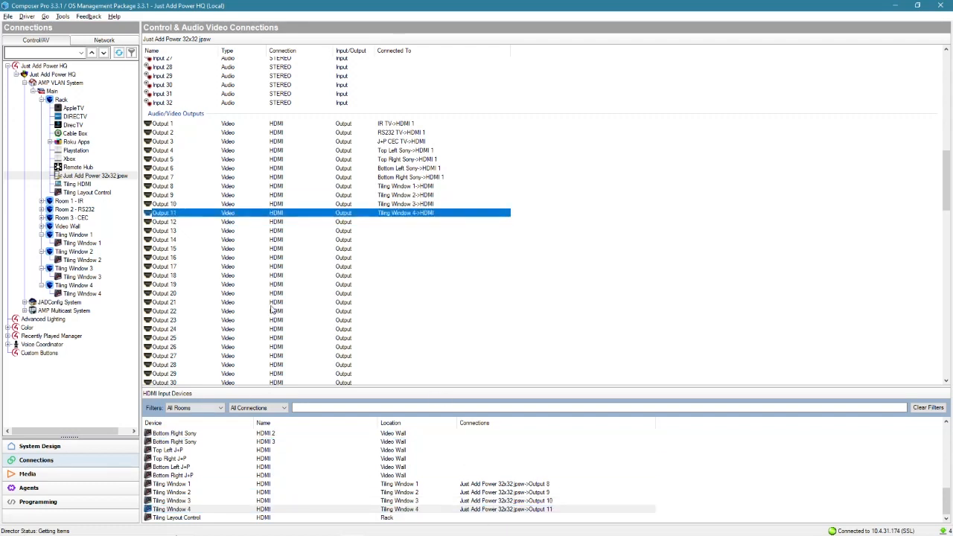
scroll(421, 223, "up", 20)
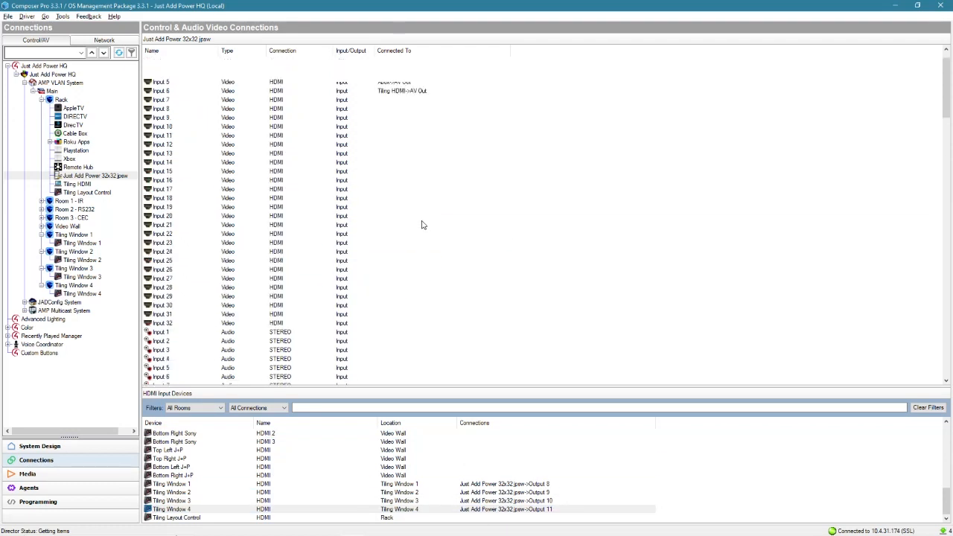
left_click(402, 117)
scroll(402, 192, "down", 16)
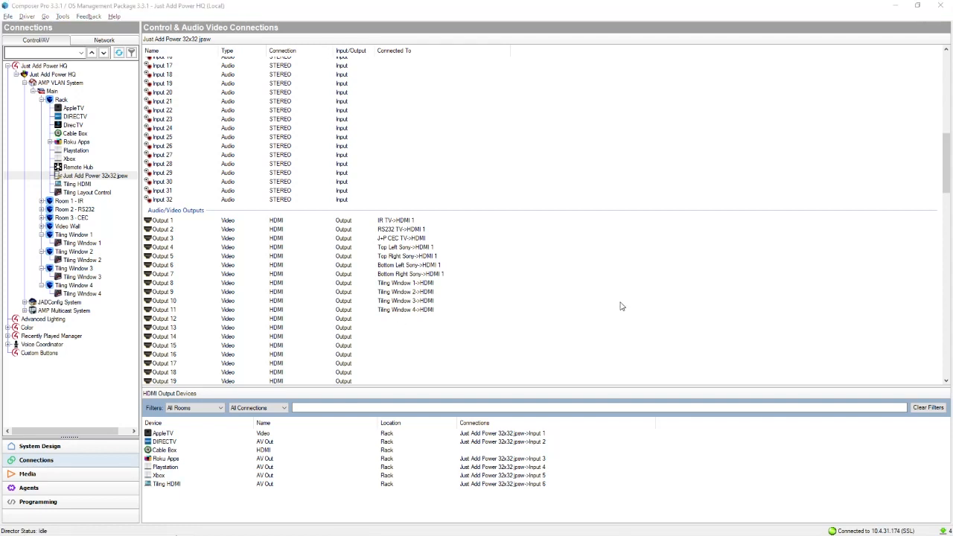
Create a new macro named Tiling Quad Layout in the Macros agent
left_click(36, 489)
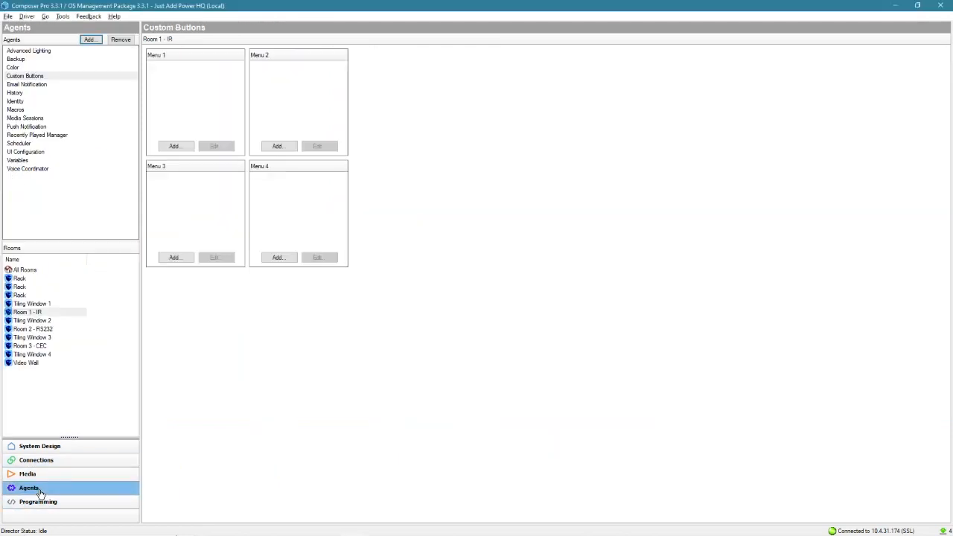
left_click(24, 111)
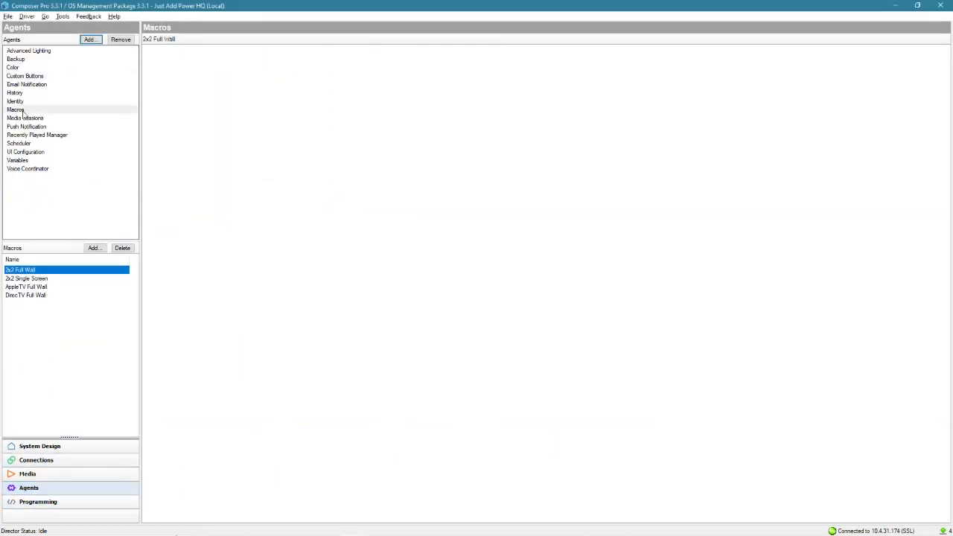
left_click(94, 248)
type("Tilin")
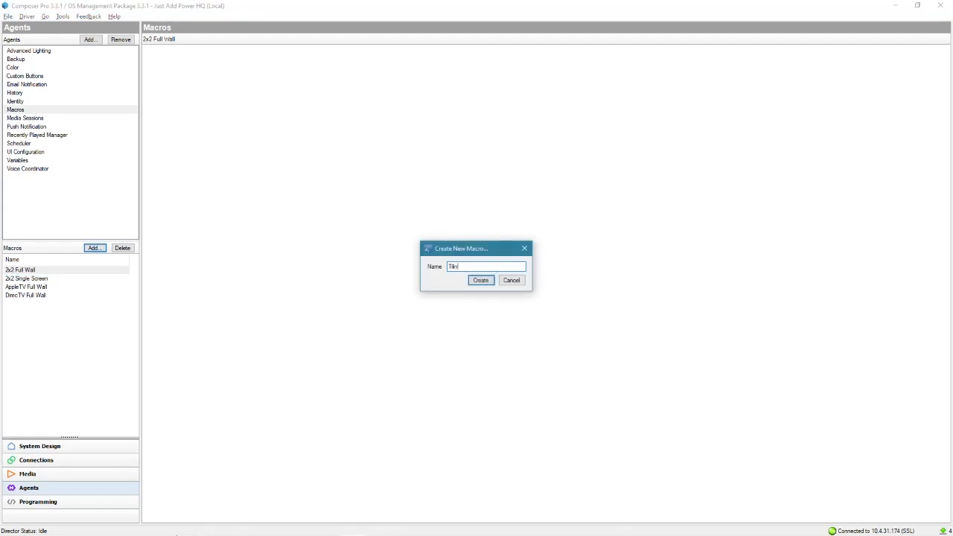
type("g Quad Layout")
key("Return")
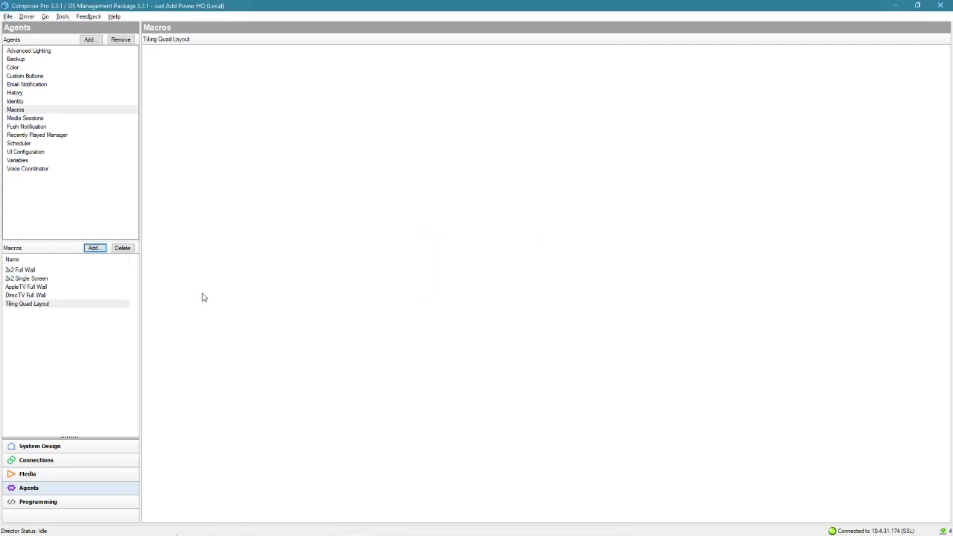
Create two more macros named Tiling Primary Top and Tiling Primary Left
left_click(94, 248)
type("Tiling Primary Top")
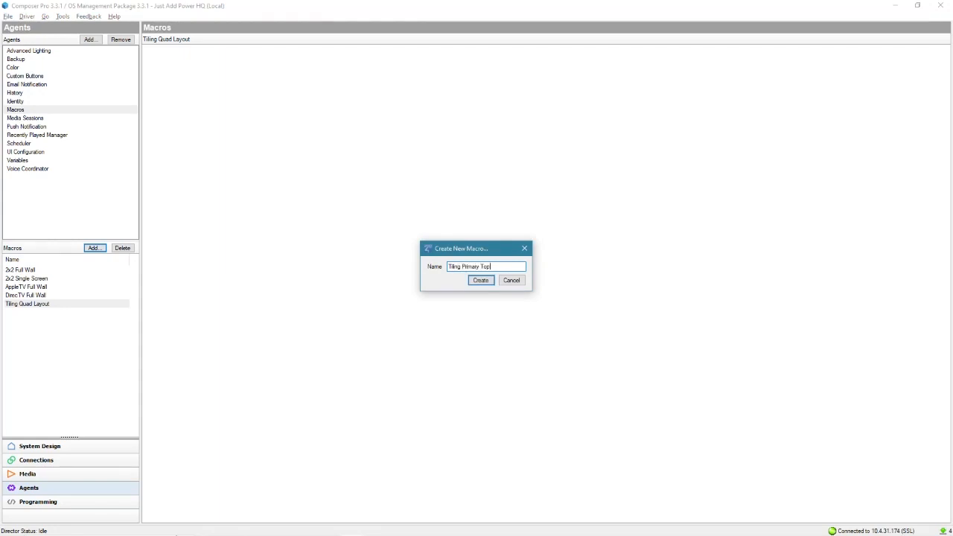
key("Return")
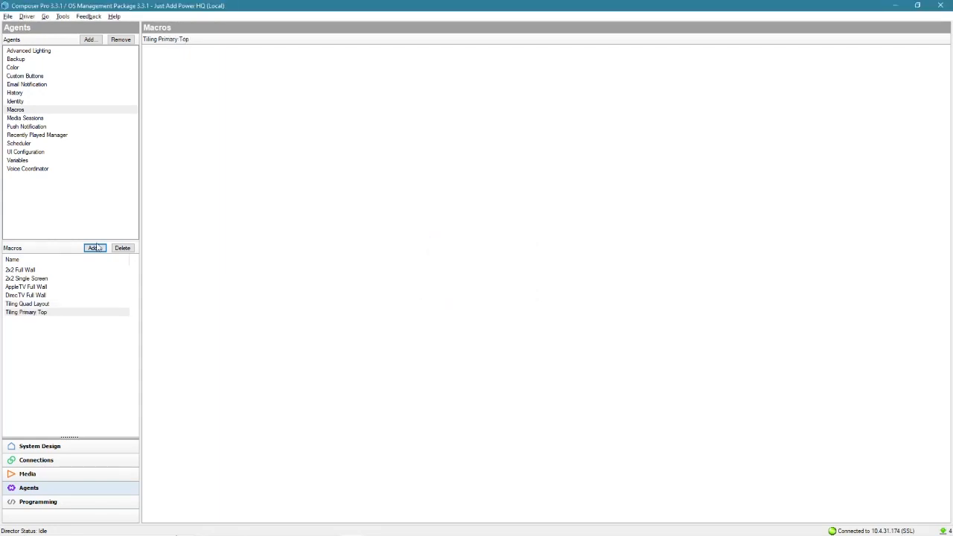
left_click(93, 249)
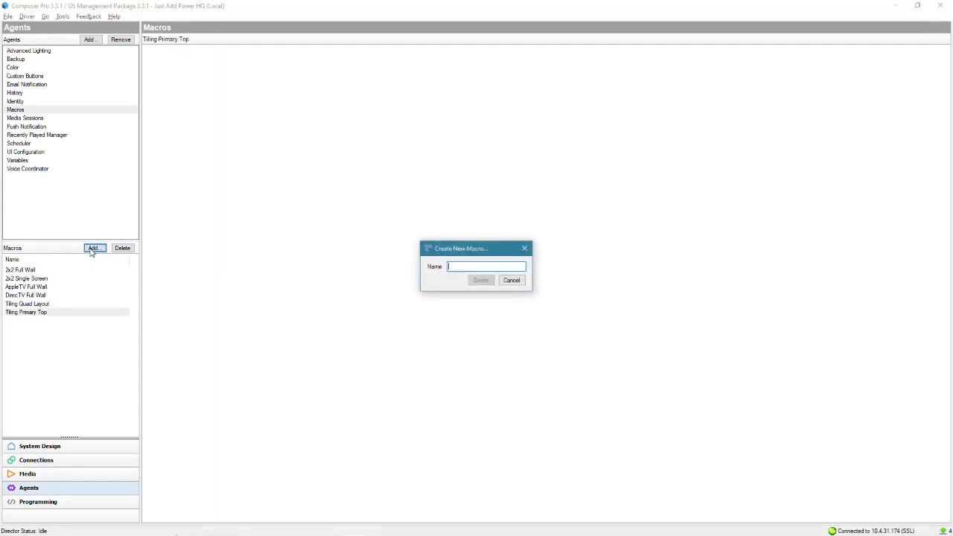
type("Tiling Primary Lef")
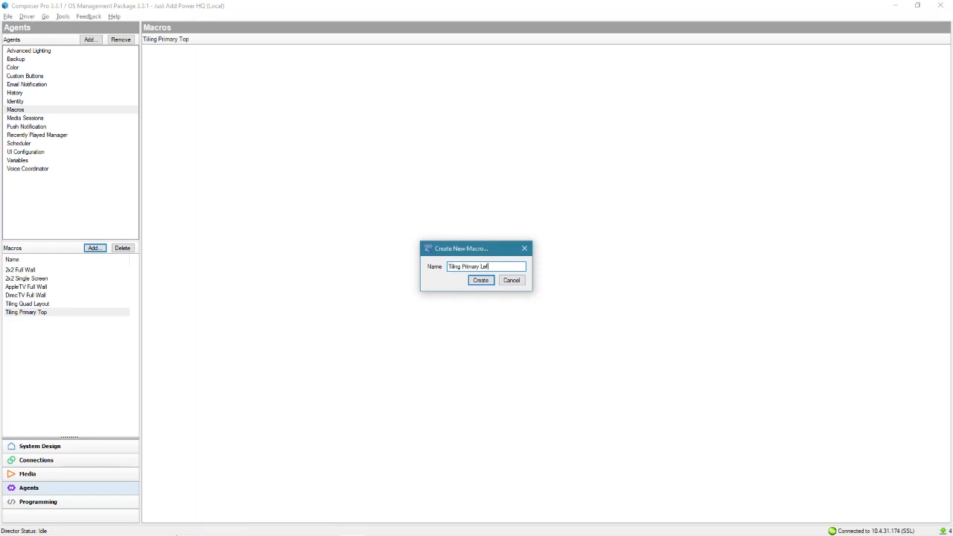
type("t")
key("Return")
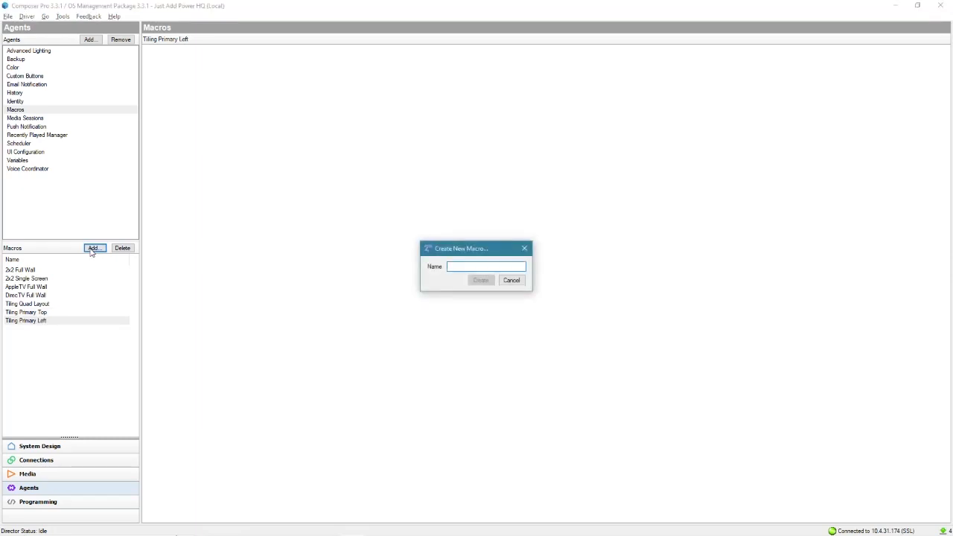
Create a macro named Tiling PictureInPicture
type("Pic")
type("ing P")
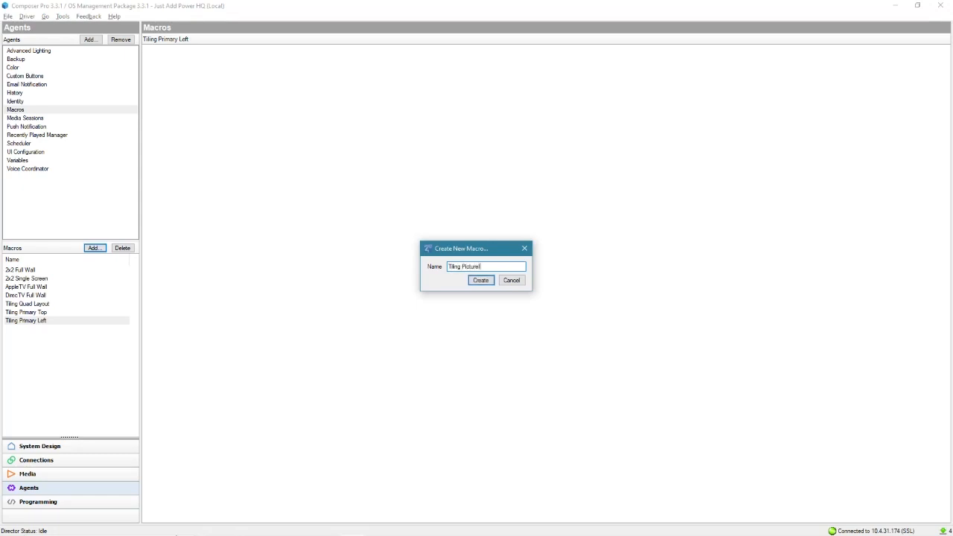
type("ictureInPicture")
key("Return")
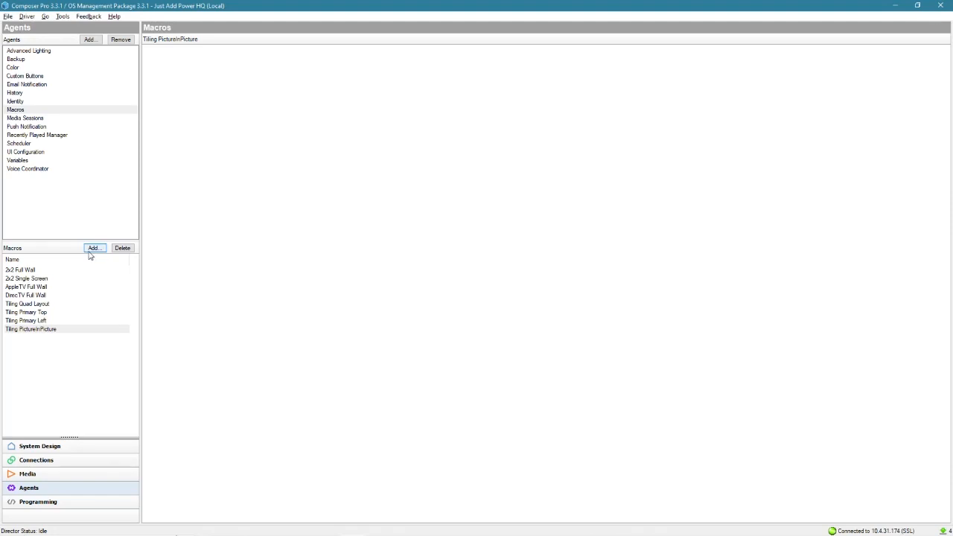
Open the programming script for the Tiling Quad Layout macro's execution event
left_click(41, 305)
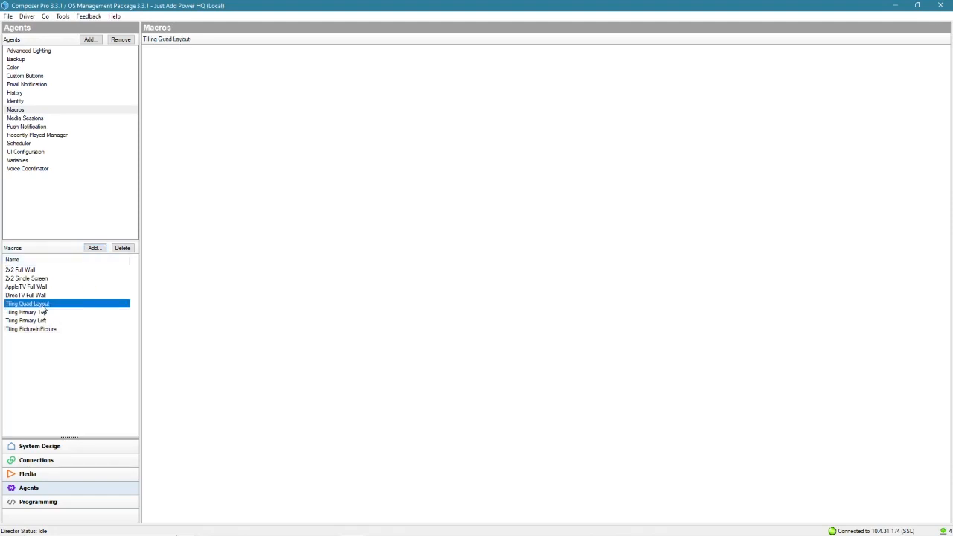
left_click(44, 502)
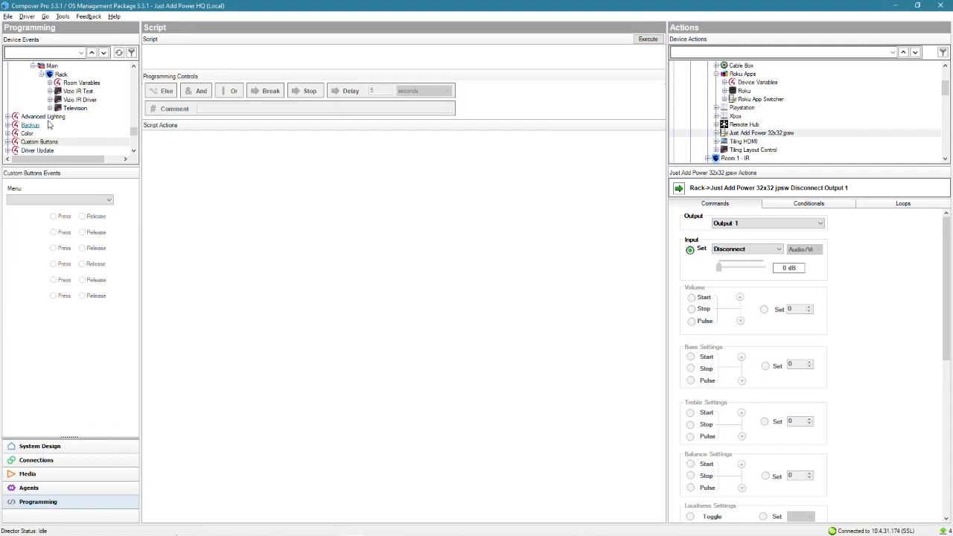
scroll(53, 119, "down", 5)
scroll(46, 112, "up", 2)
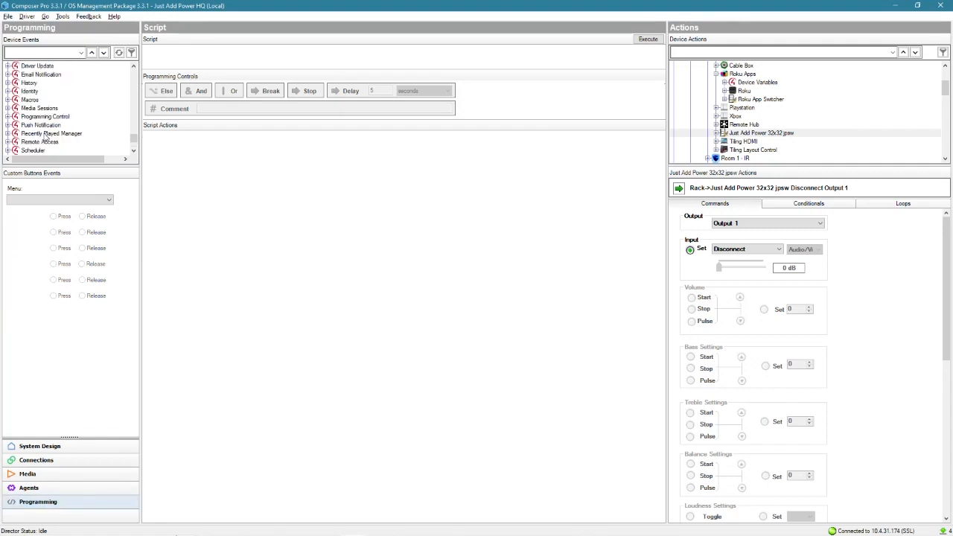
left_click(33, 99)
left_click(69, 189)
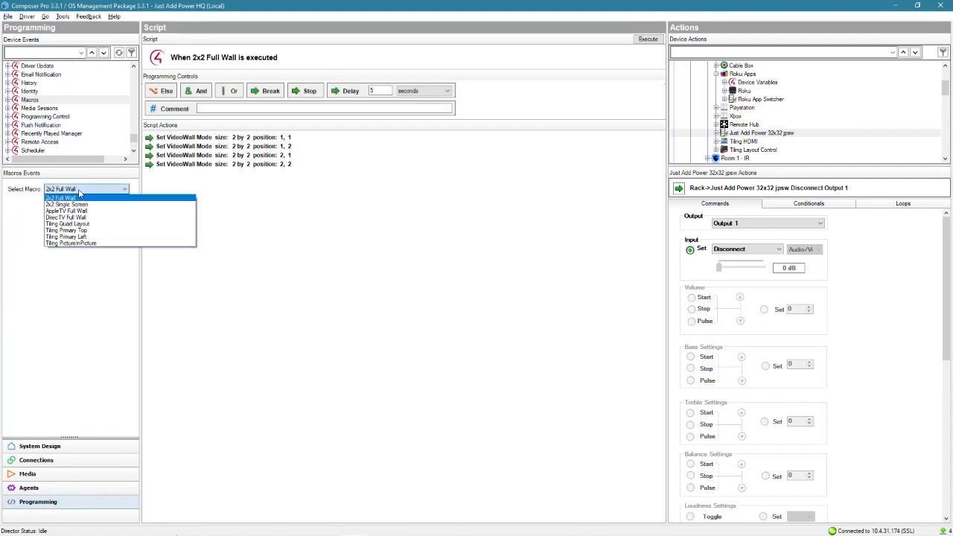
left_click(75, 224)
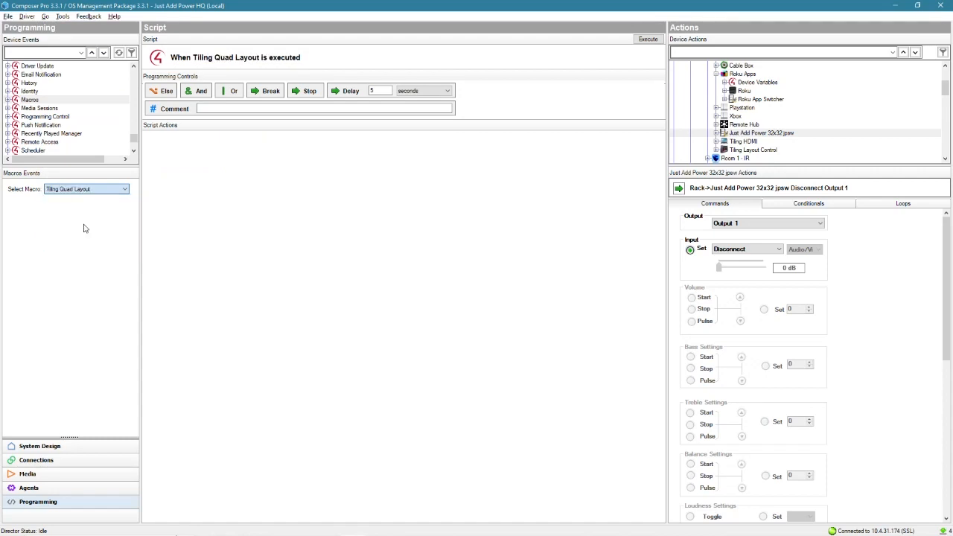
Choose the Console Command (Advanced) device specific command for the Tiling Layout Control device
left_click(744, 90)
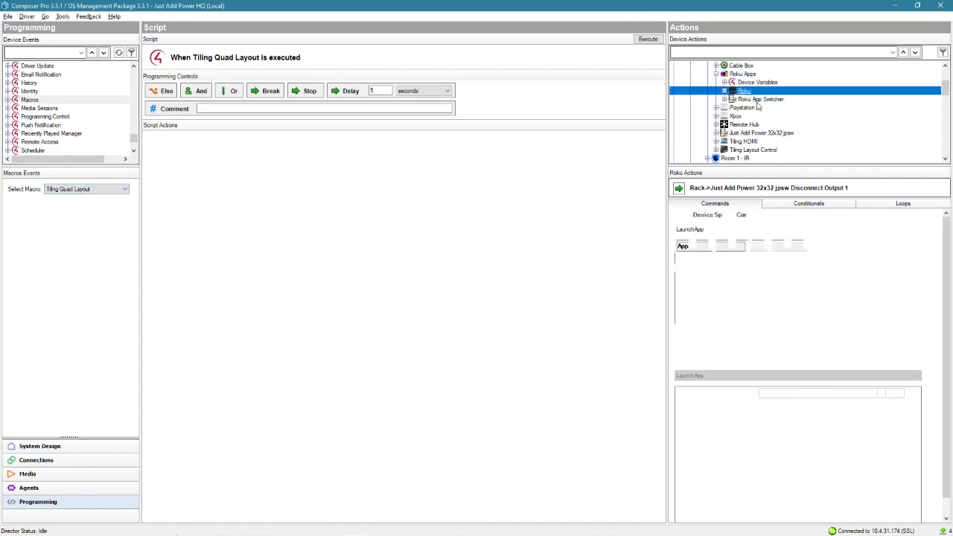
scroll(811, 135, "down", 1)
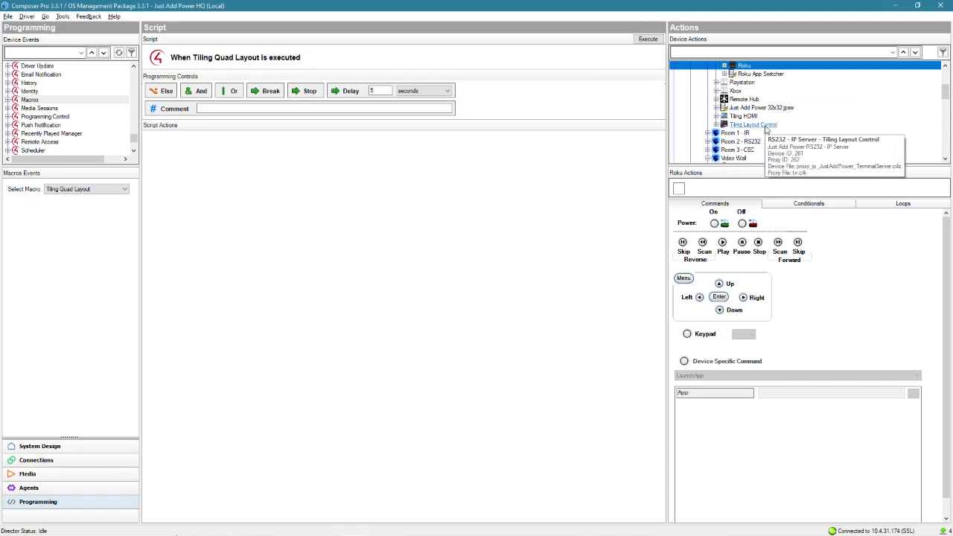
left_click(766, 127)
scroll(886, 321, "down", 3)
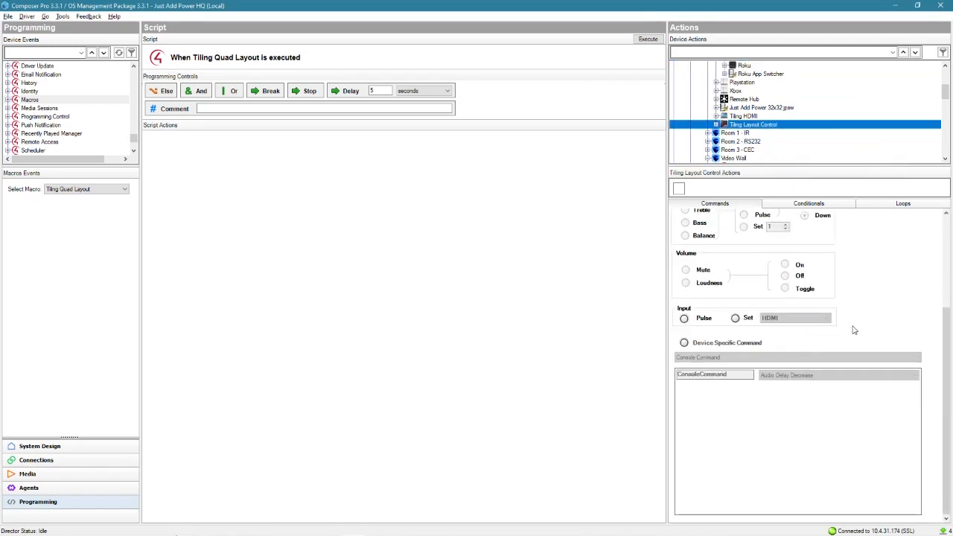
left_click(684, 344)
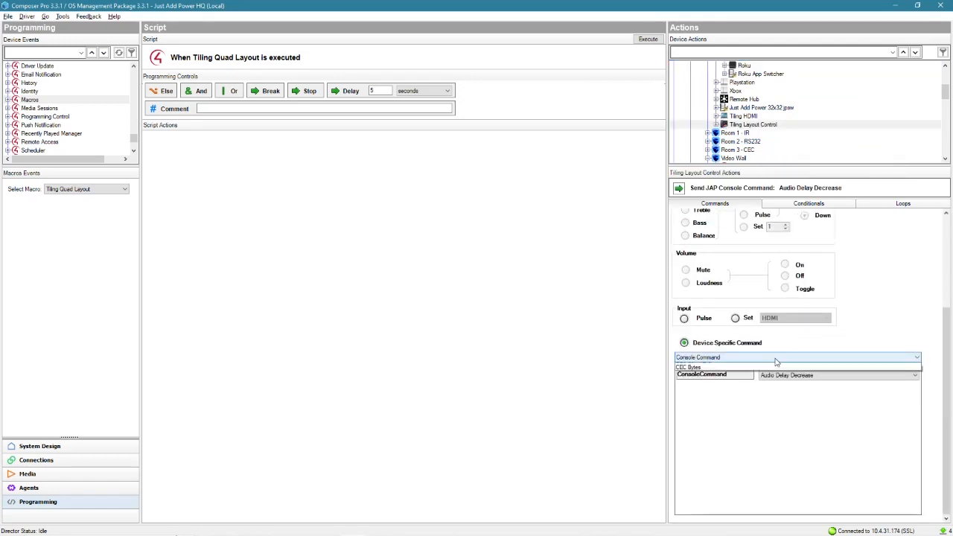
left_click(775, 357)
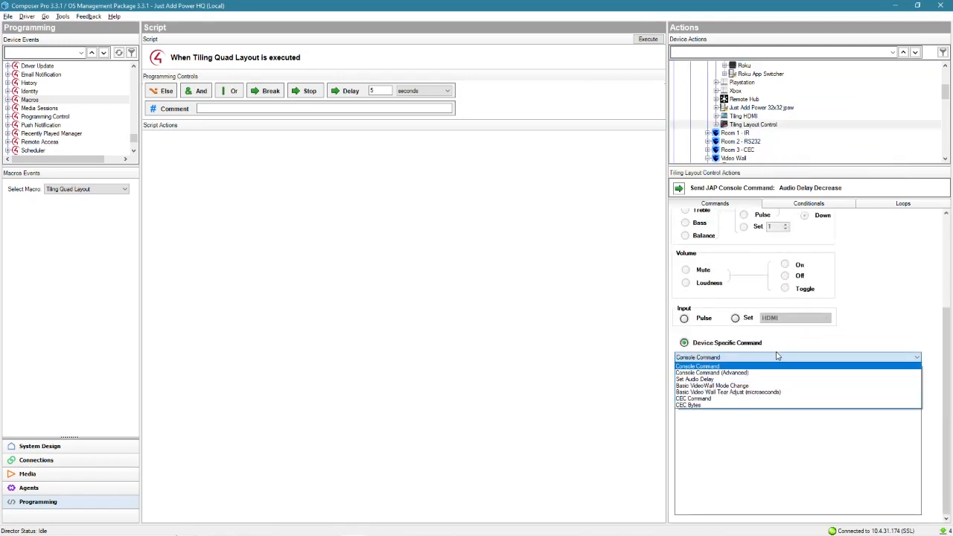
left_click(742, 373)
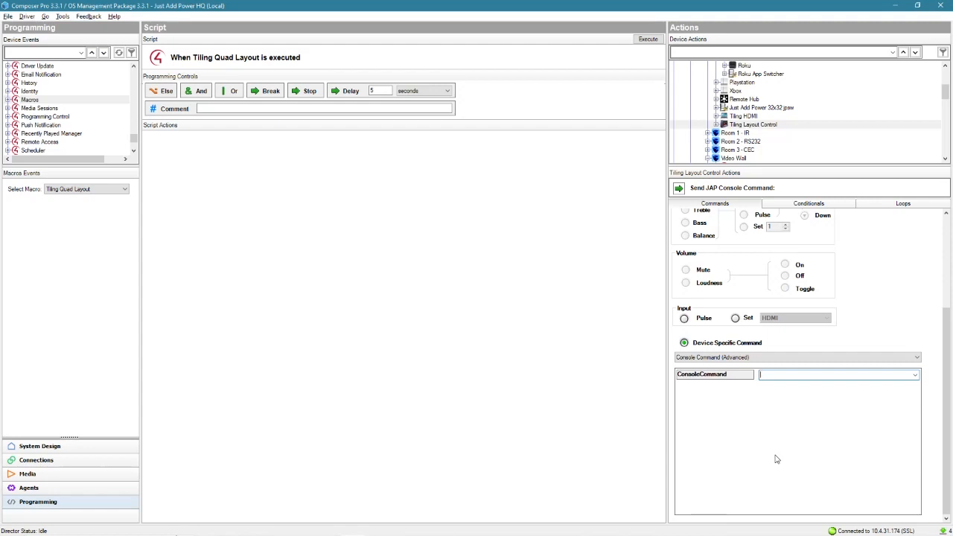
Switch to the browser and open the How-To: 3G+4+ Tiling Transmitter article from the Just Add Power support home page
left_click(232, 526)
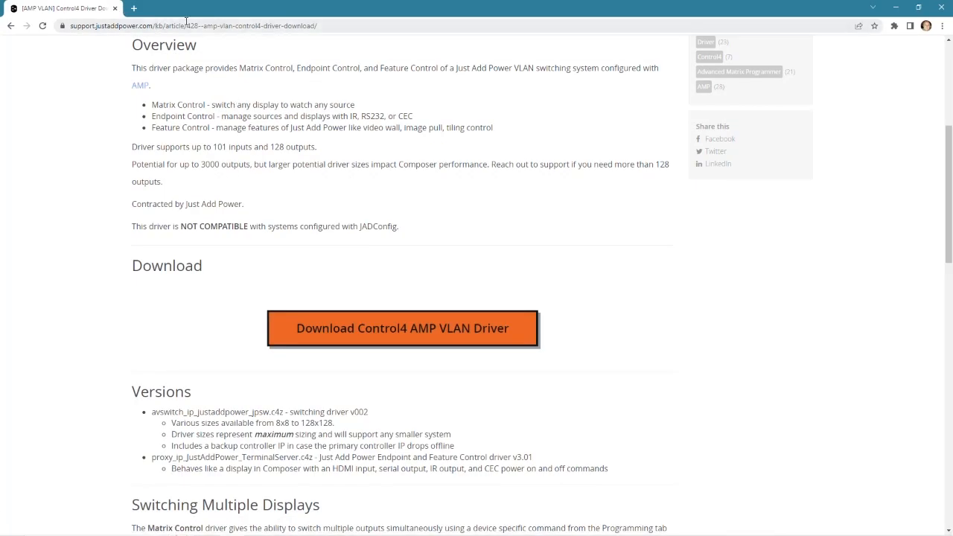
left_click_drag(329, 25, 160, 25)
key("BackSpace")
key("Return")
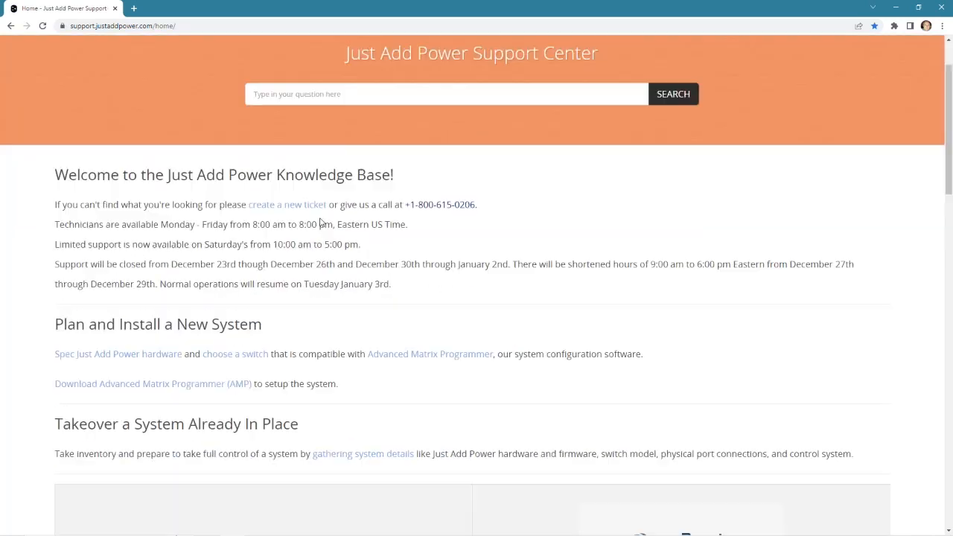
scroll(321, 216, "down", 15)
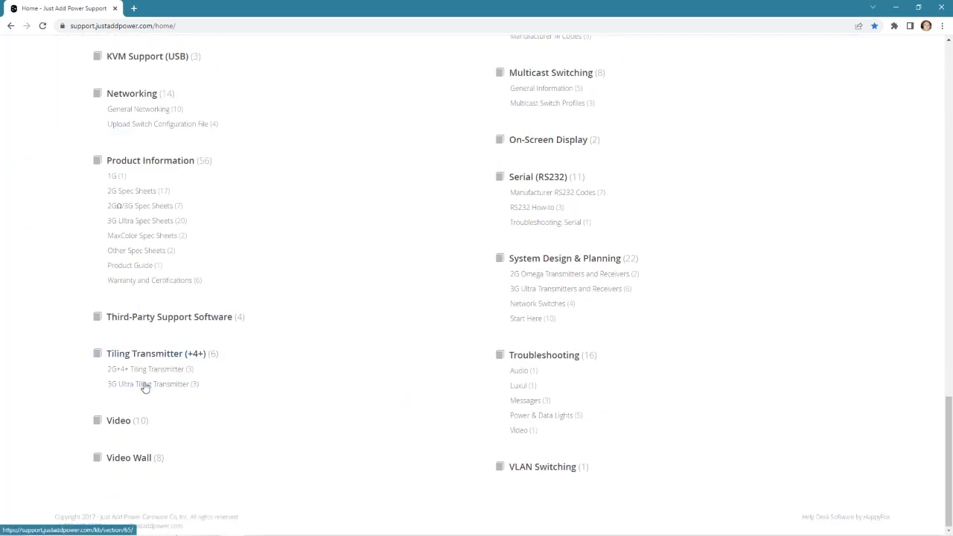
left_click(145, 385)
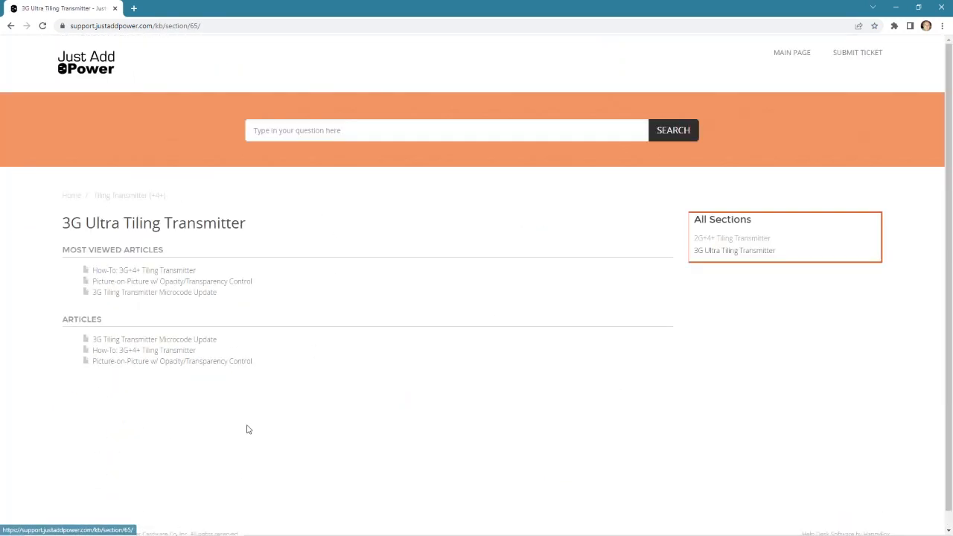
left_click(147, 273)
Find the Set Basic Layout section of the Standard Tiling API and copy its quad layout example command
scroll(358, 238, "down", 5)
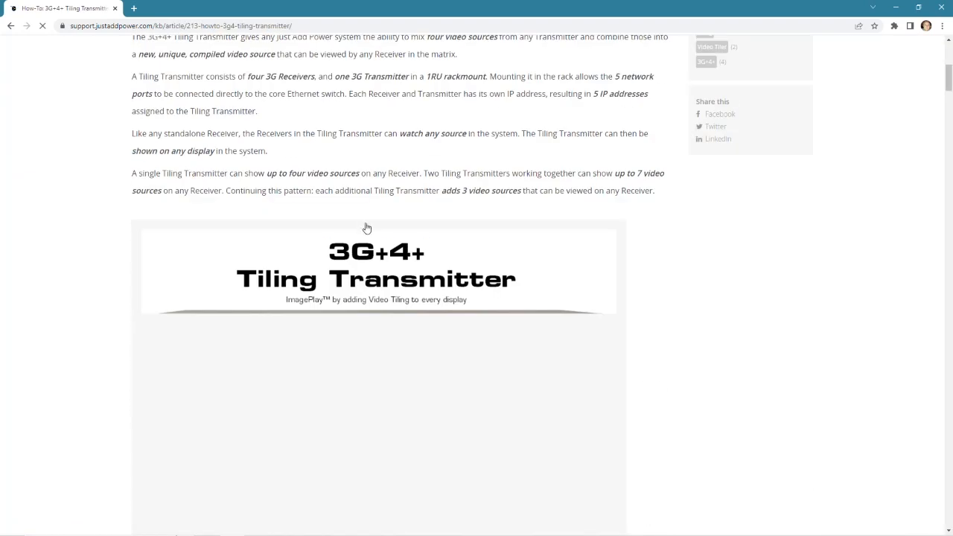
scroll(347, 192, "down", 10)
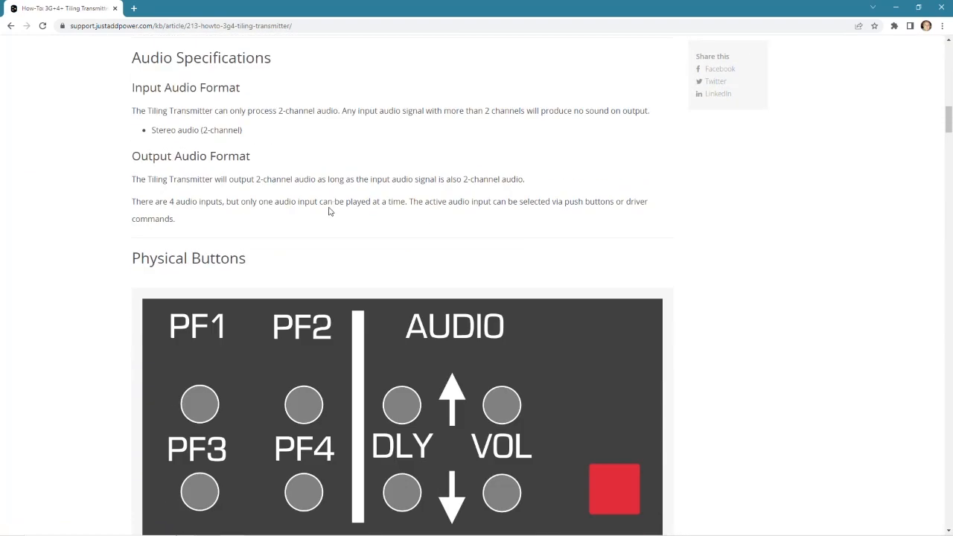
scroll(327, 201, "down", 10)
scroll(327, 202, "down", 5)
scroll(330, 204, "up", 5)
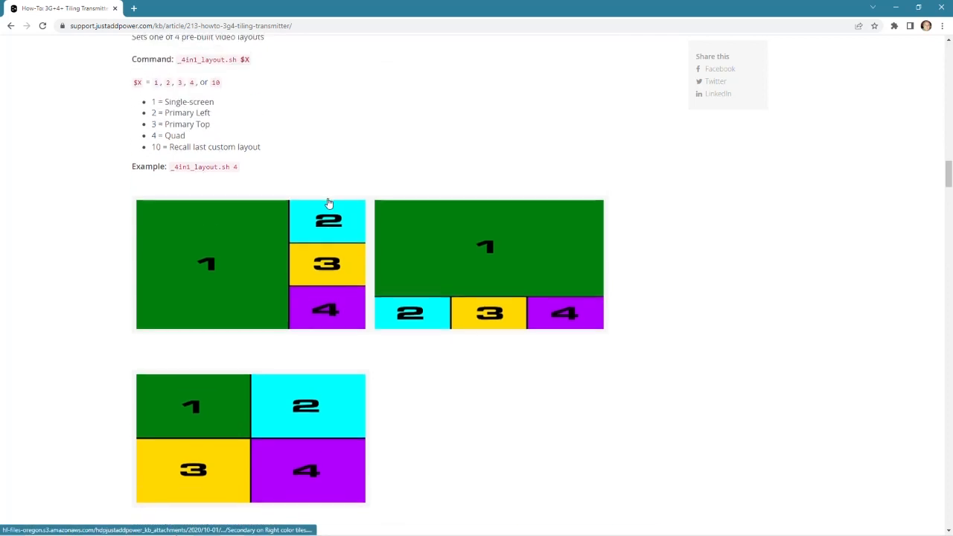
scroll(336, 213, "down", 5)
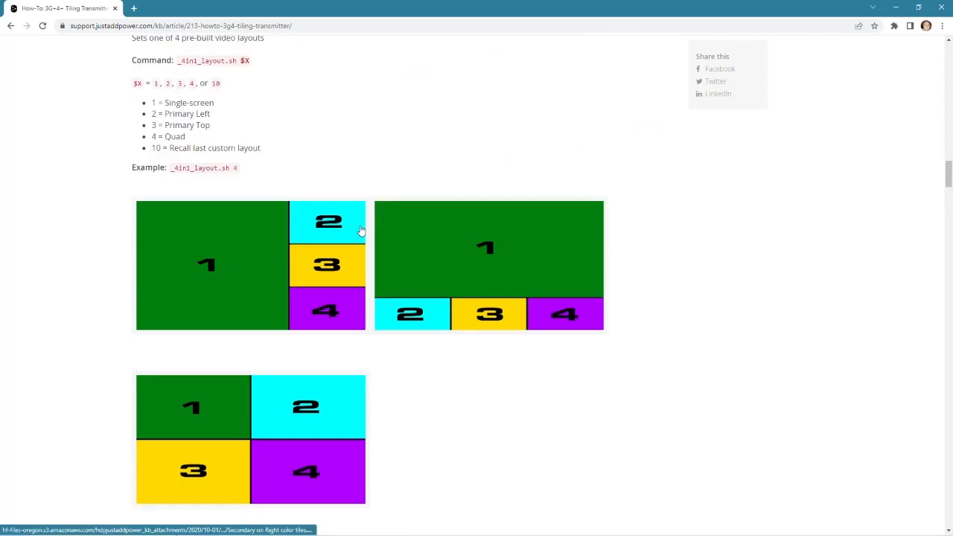
scroll(360, 227, "up", 1)
scroll(338, 216, "up", 2)
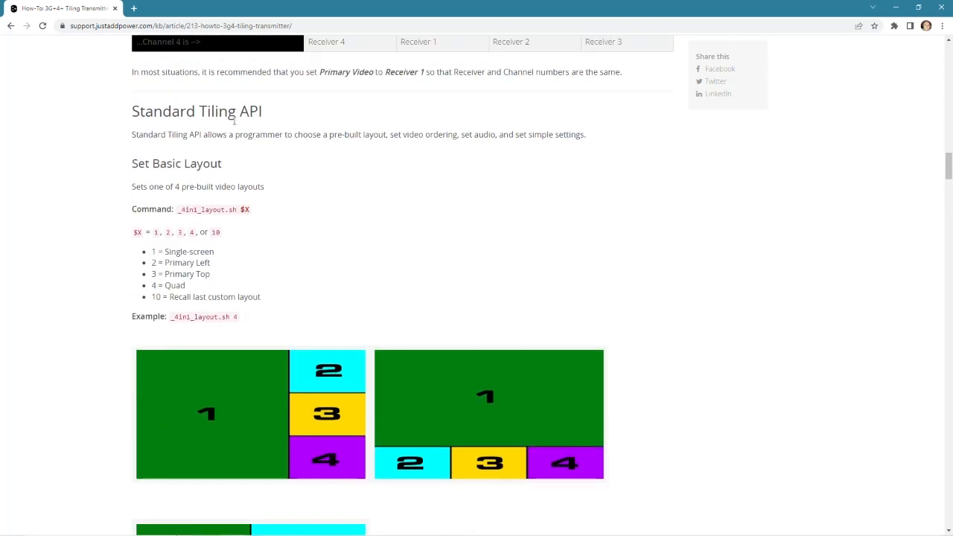
left_click_drag(179, 210, 237, 209)
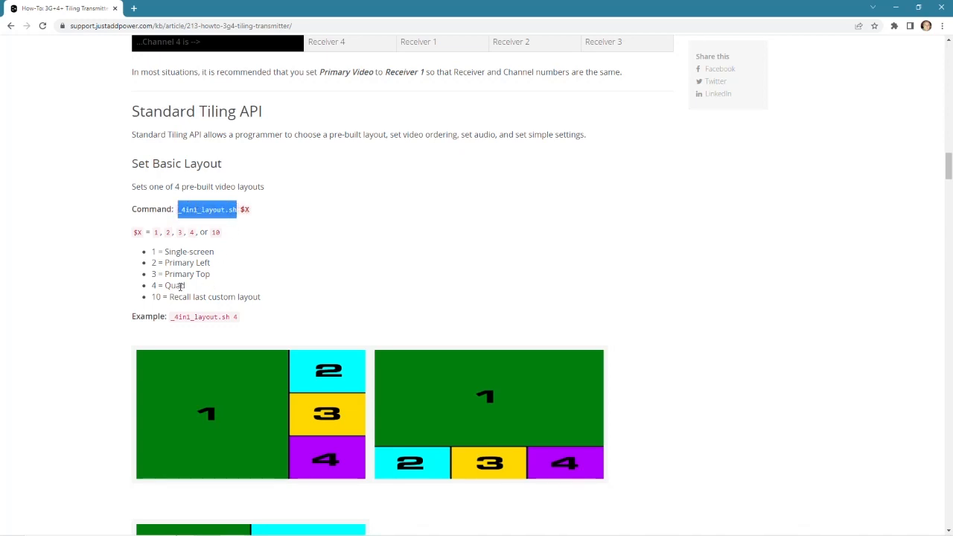
left_click(158, 287)
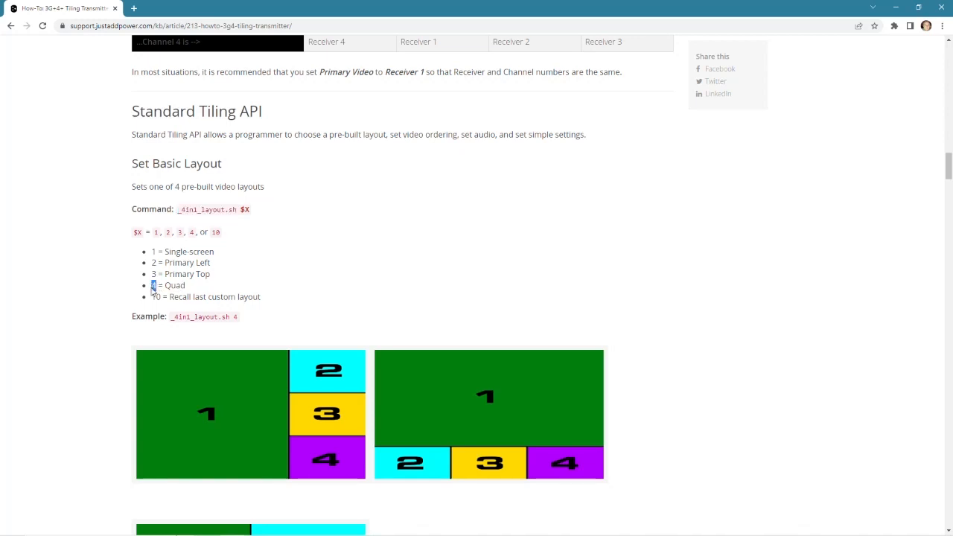
left_click_drag(236, 317, 170, 322)
key("ctrl+c")
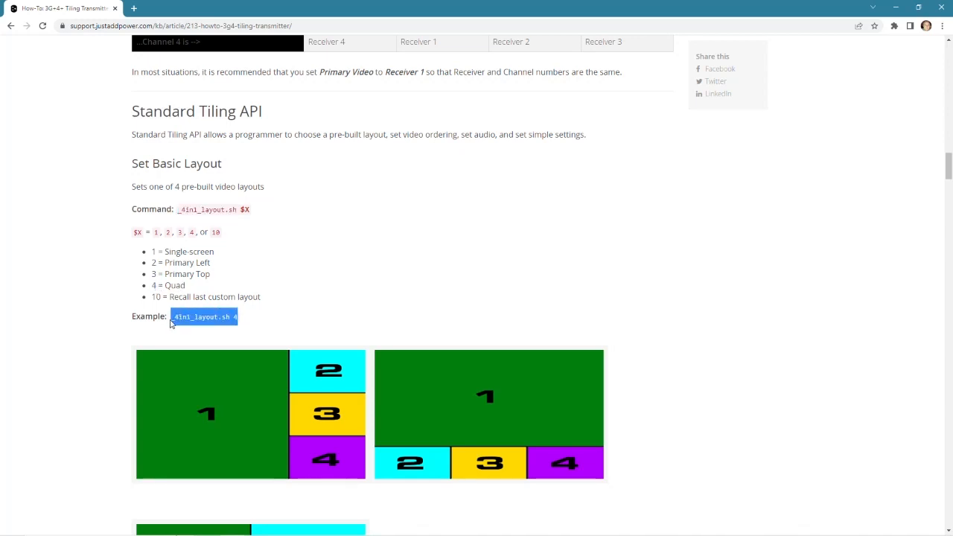
Back in Composer Pro, add the console command _4in1_layout.sh 4 to the Tiling Quad Layout macro's script
key("alt+Tab")
key("alt+Tab")
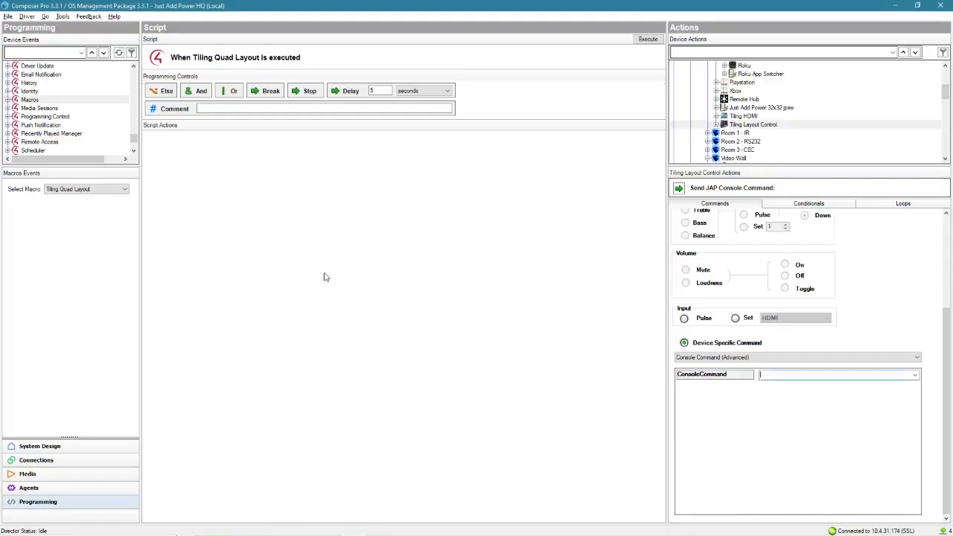
left_click(779, 375)
key("ctrl+v")
left_click_drag(681, 190, 315, 180)
Look up the Primary Top layout number and add the console command _4in1_layout.sh 3 to the Tiling Primary Top macro's script
left_click(95, 191)
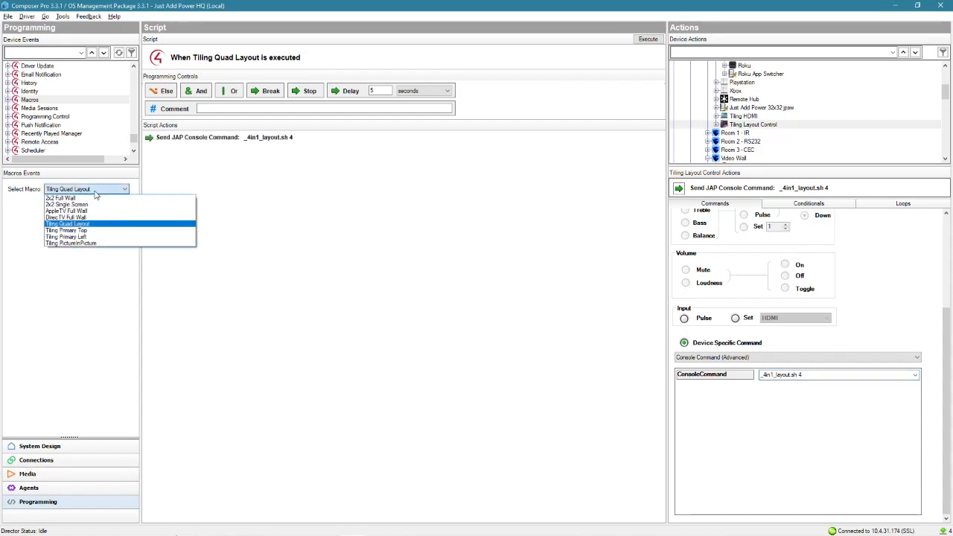
left_click(83, 231)
key("alt+Tab")
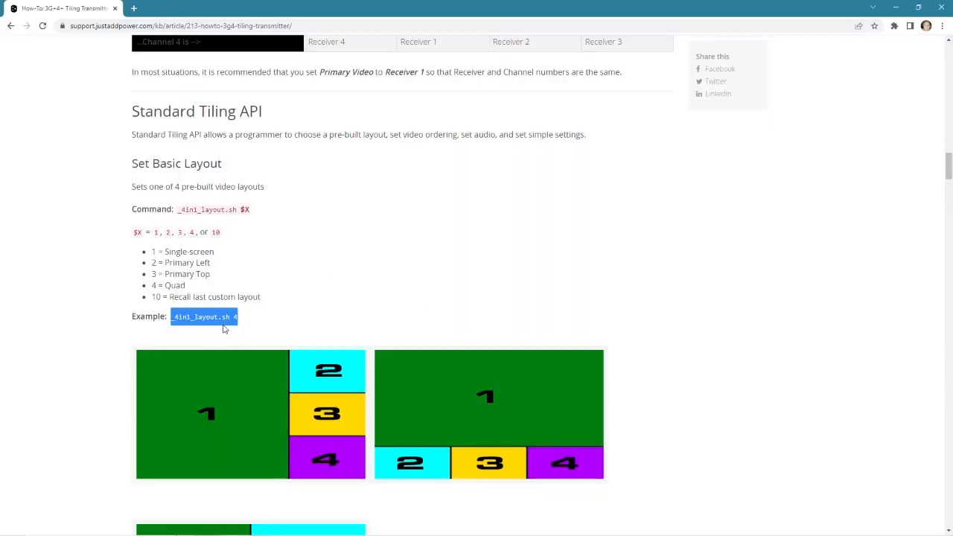
left_click(158, 274)
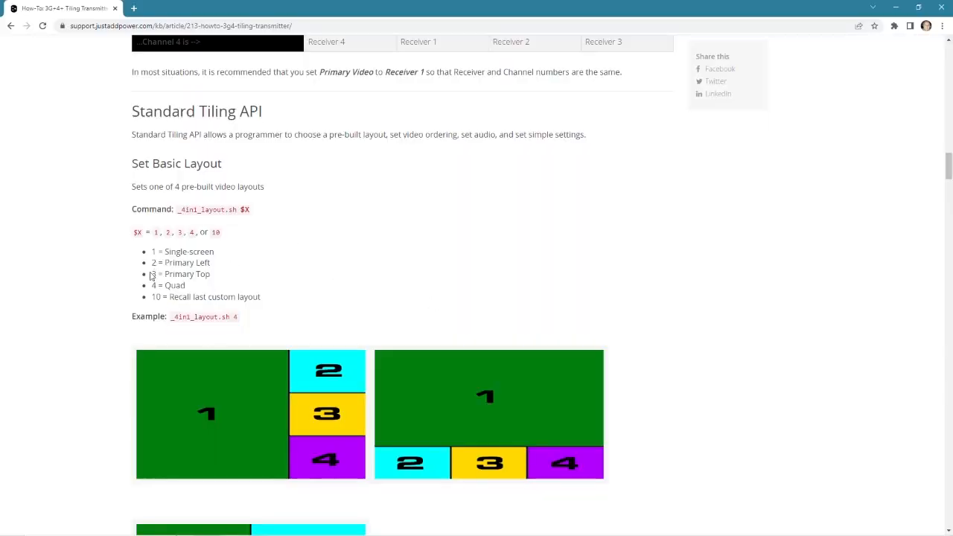
key("alt+Tab")
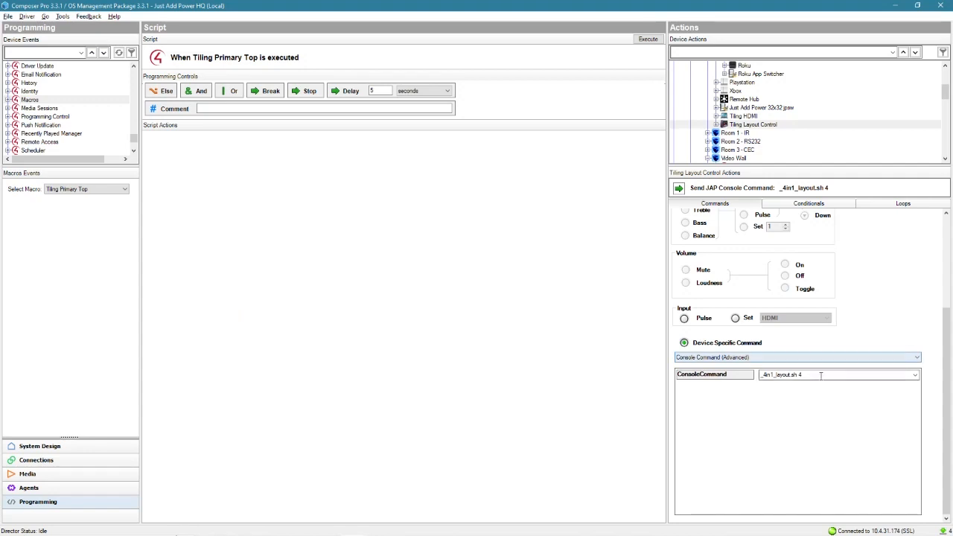
left_click_drag(821, 375, 742, 379)
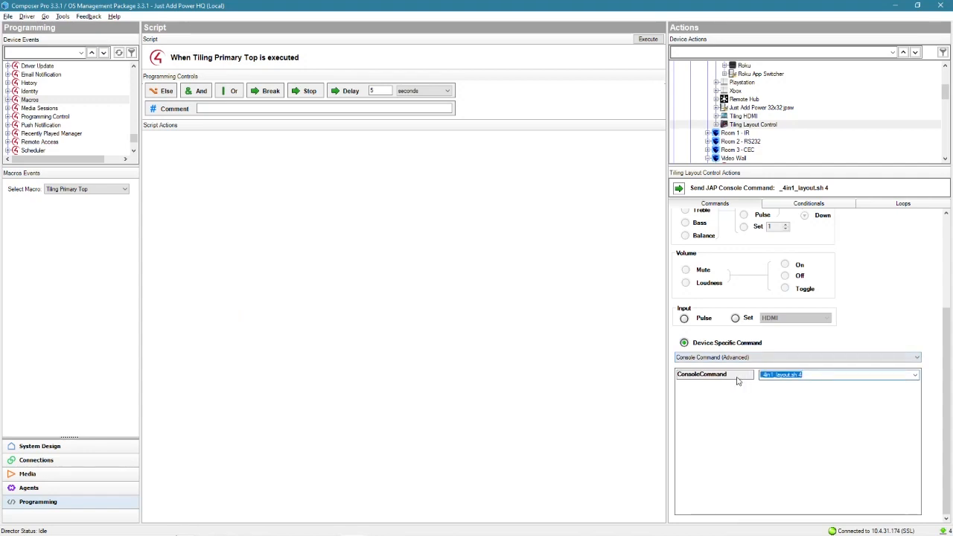
key("ctrl+v")
left_click_drag(678, 189, 316, 169)
Look up the Primary Left layout number and add the console command _4in1_layout.sh 2 to the Tiling Primary Left macro's script
left_click(86, 189)
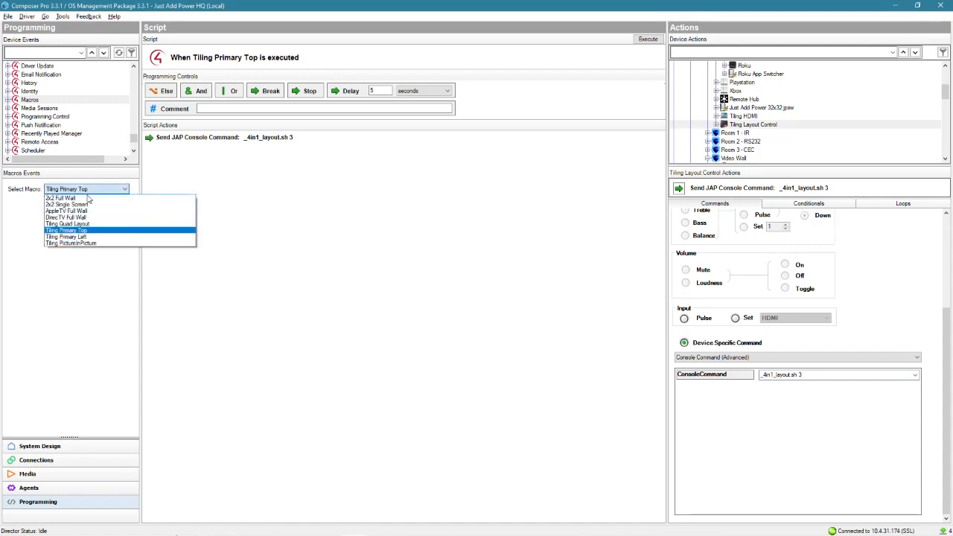
left_click(96, 238)
key("alt+Tab")
scroll(372, 253, "down", 3)
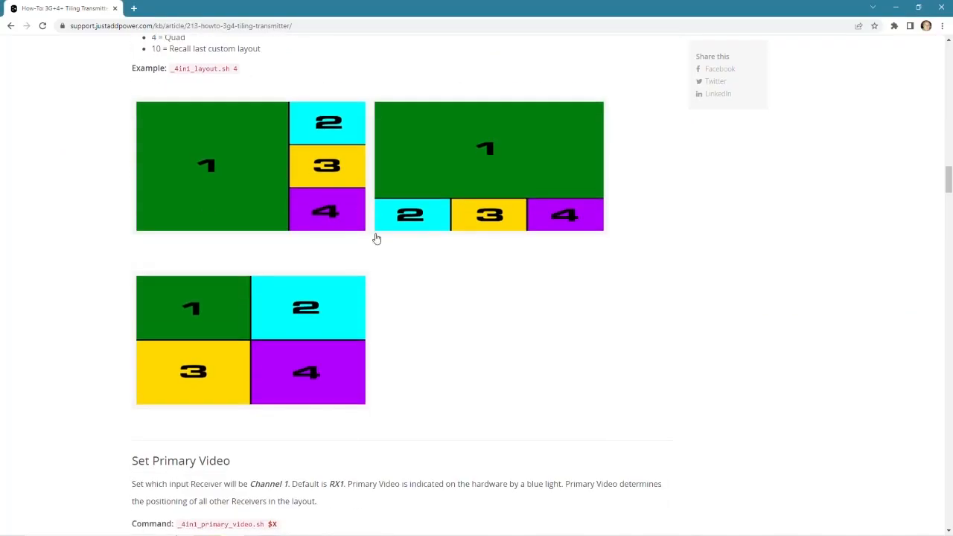
scroll(238, 176, "up", 2)
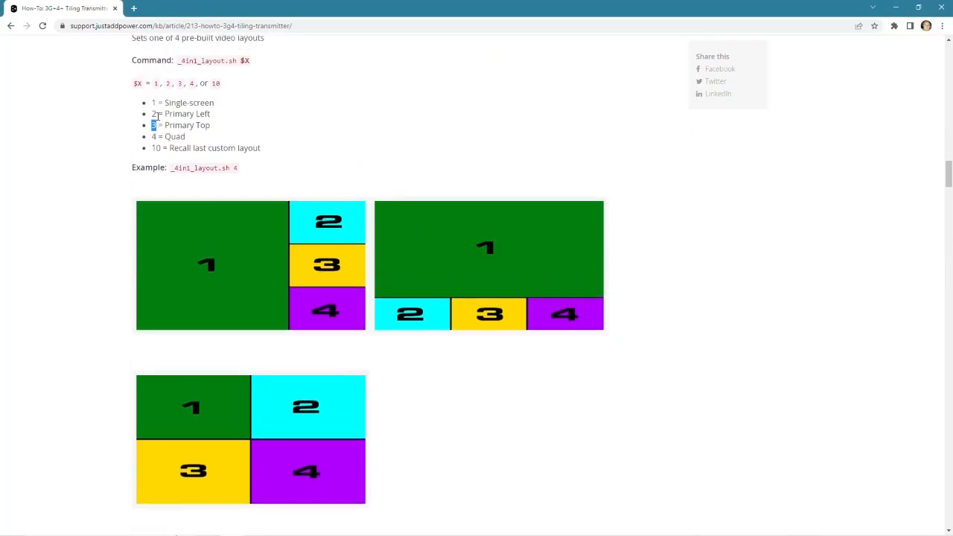
key("alt+Tab")
left_click(822, 375)
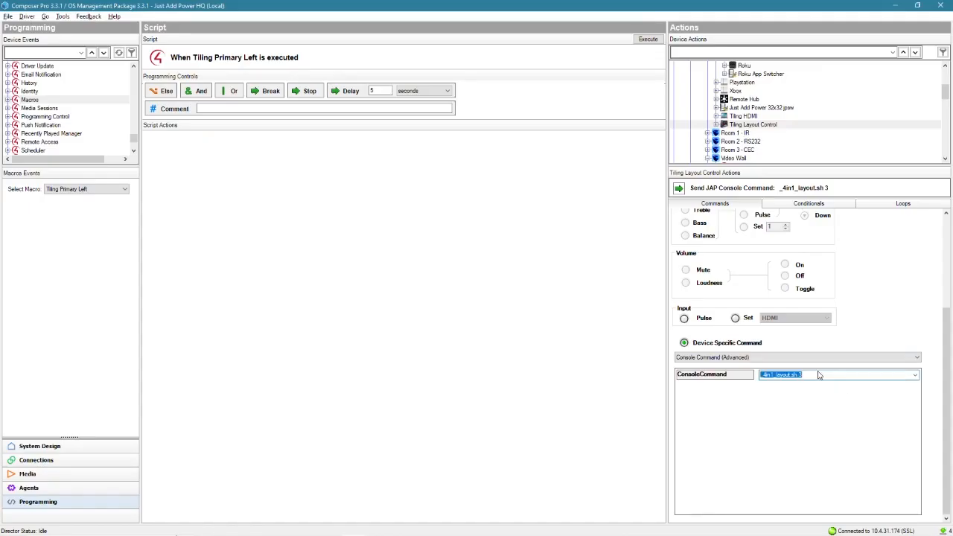
type("_4in1_layout.sh 2")
left_click_drag(678, 188, 303, 189)
Select the Tiling PictureInPicture macro, and copy the Picture-in-Picture (Bottom Right) command from the custom layout examples in the browser's Tiling Transmitter article
left_click(85, 189)
left_click(93, 245)
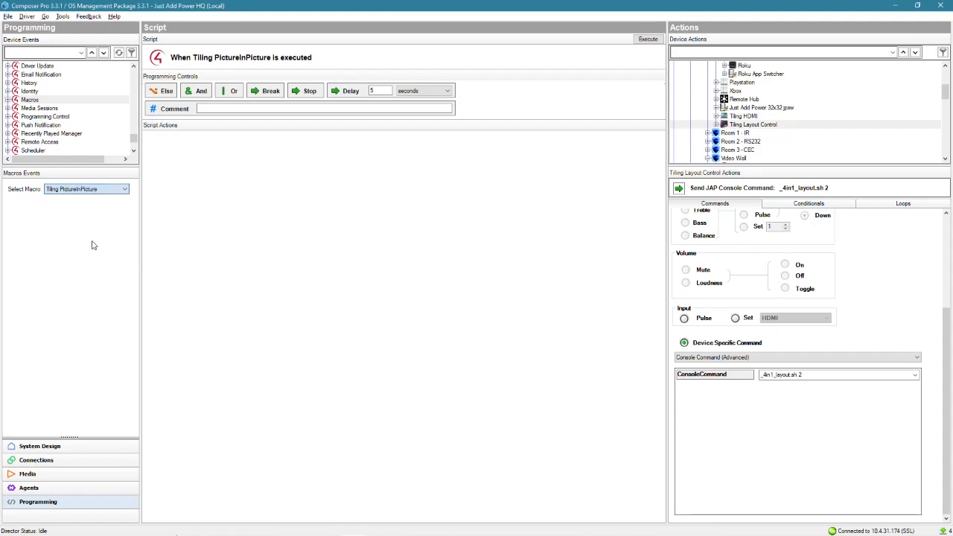
key("alt+Tab")
scroll(280, 204, "up", 3)
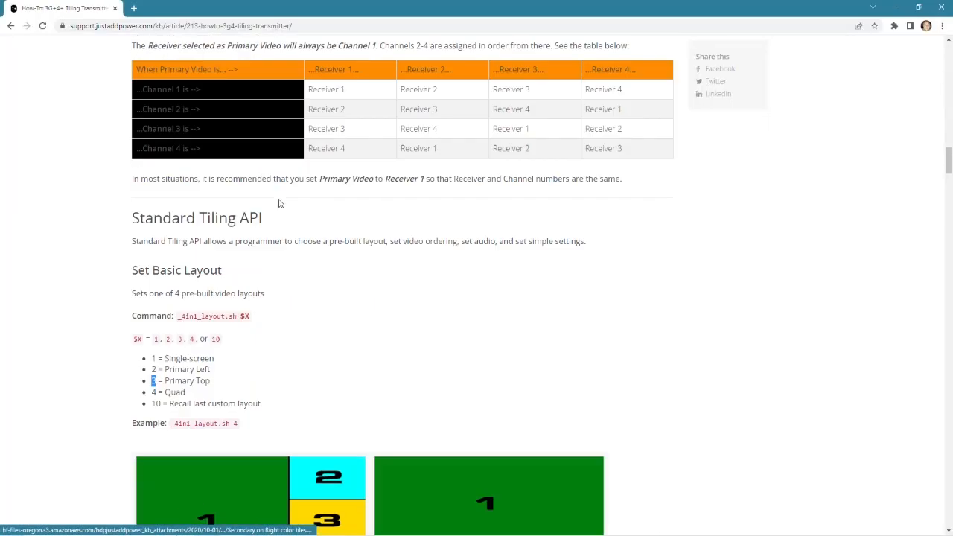
scroll(362, 221, "down", 14)
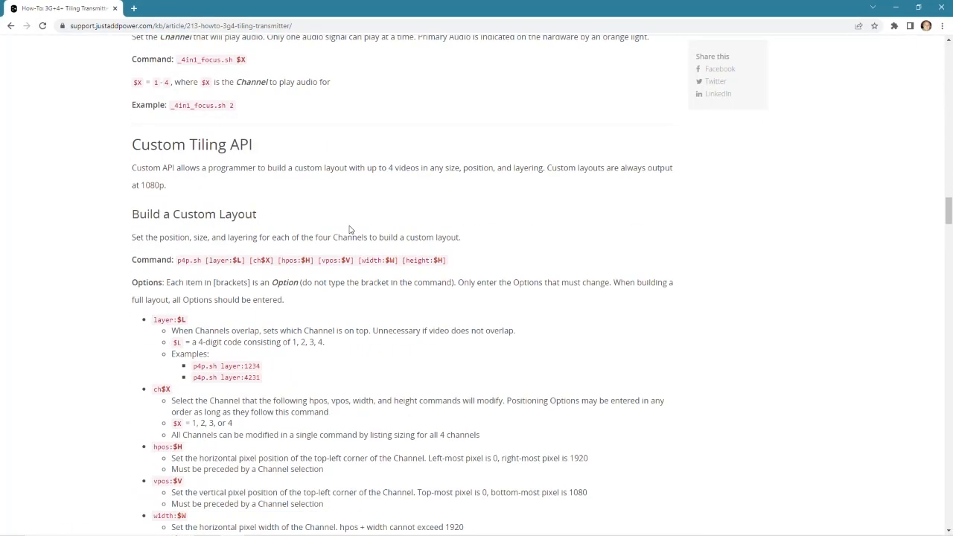
scroll(195, 152, "down", 6)
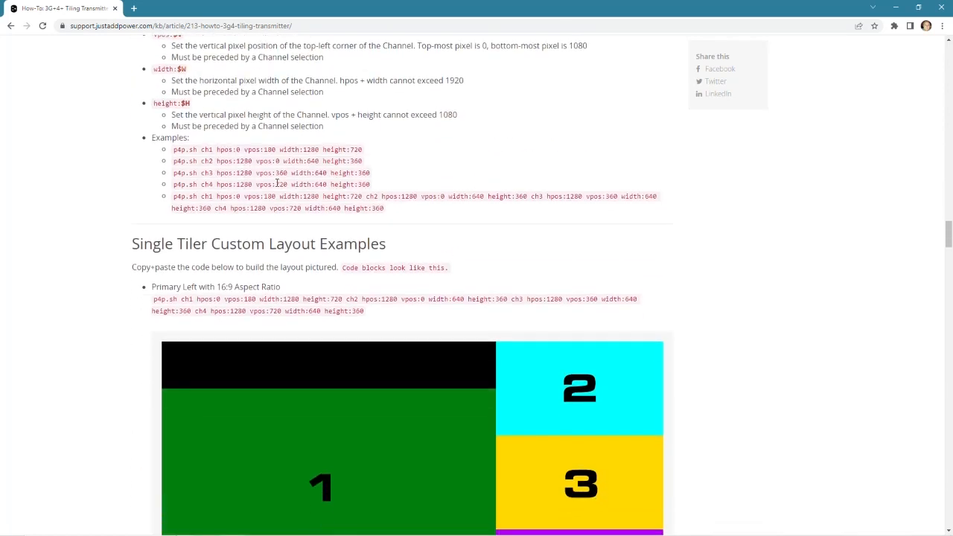
scroll(278, 184, "up", 4)
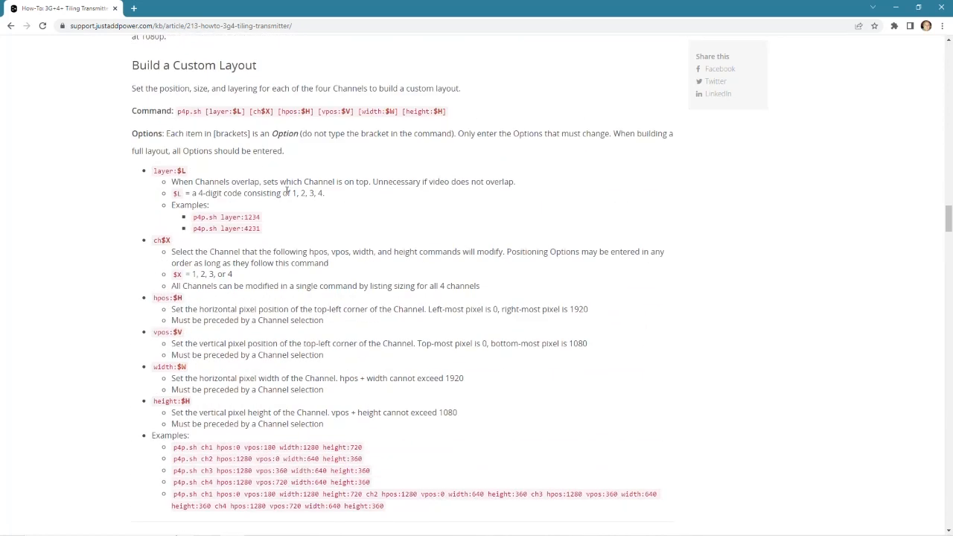
scroll(286, 190, "down", 5)
scroll(338, 123, "down", 15)
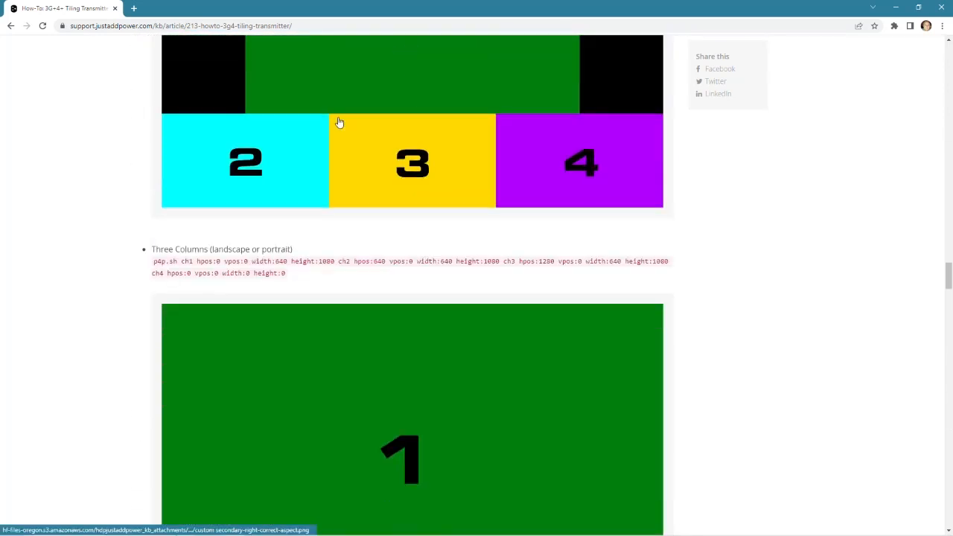
scroll(337, 123, "down", 15)
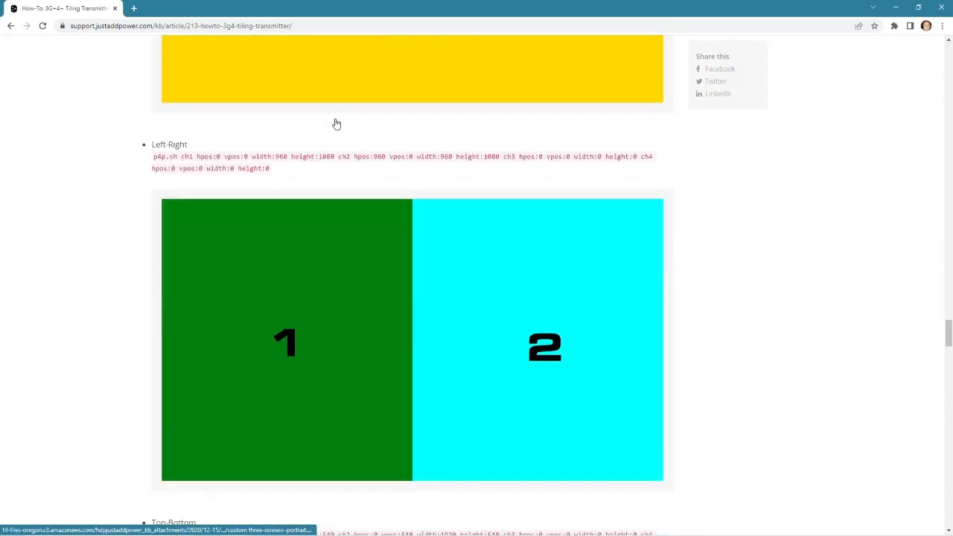
scroll(338, 124, "down", 7)
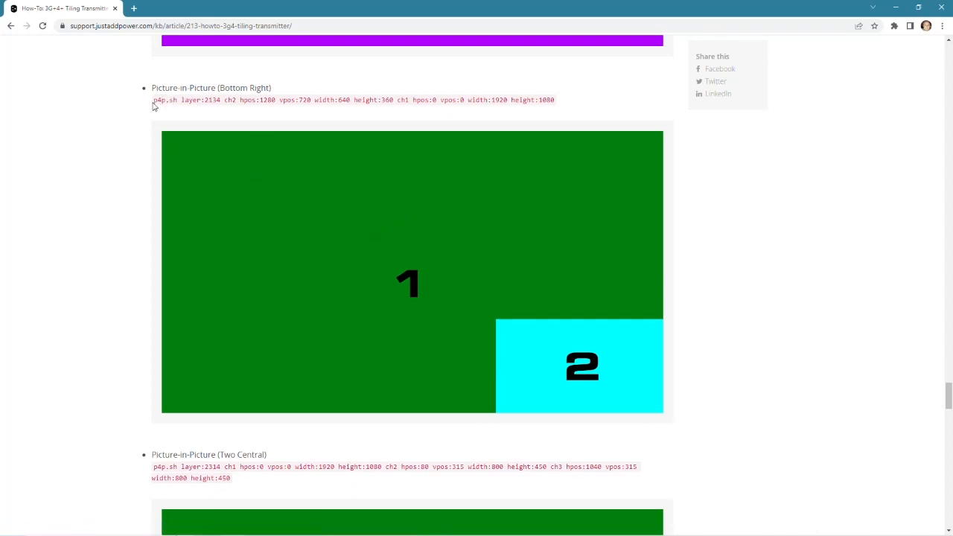
left_click_drag(155, 100, 555, 100)
key("super+c")
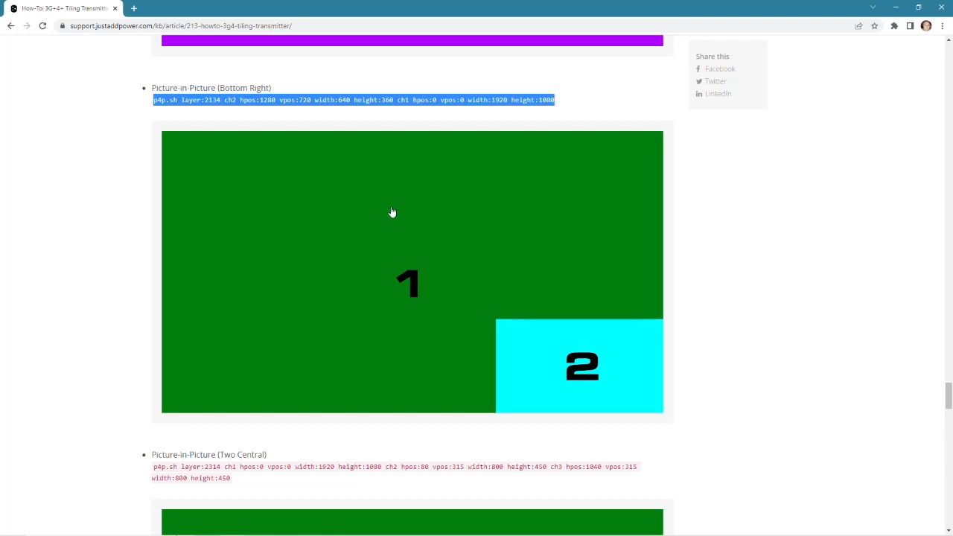
Back in Composer Pro, add the console command p4p.sh layer:2134 ch2 hpos:1280 vpos:720 width:640 height:360 ch1 hpos:0 vpos:0 width:1920 height:1080 to the macro's script
key("alt+Tab")
left_click_drag(818, 389, 756, 385)
key("BackSpace")
right_click(792, 379)
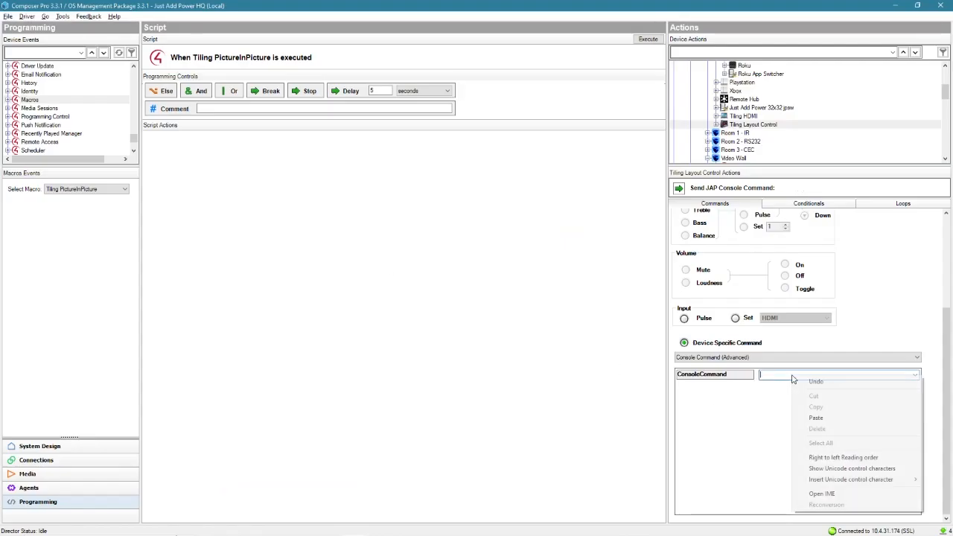
left_click(826, 418)
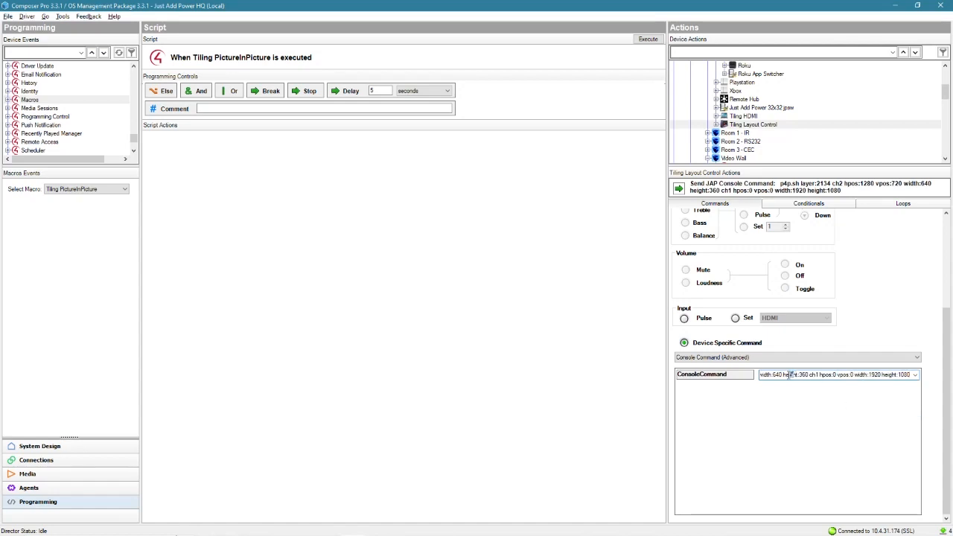
left_click_drag(791, 374, 735, 389)
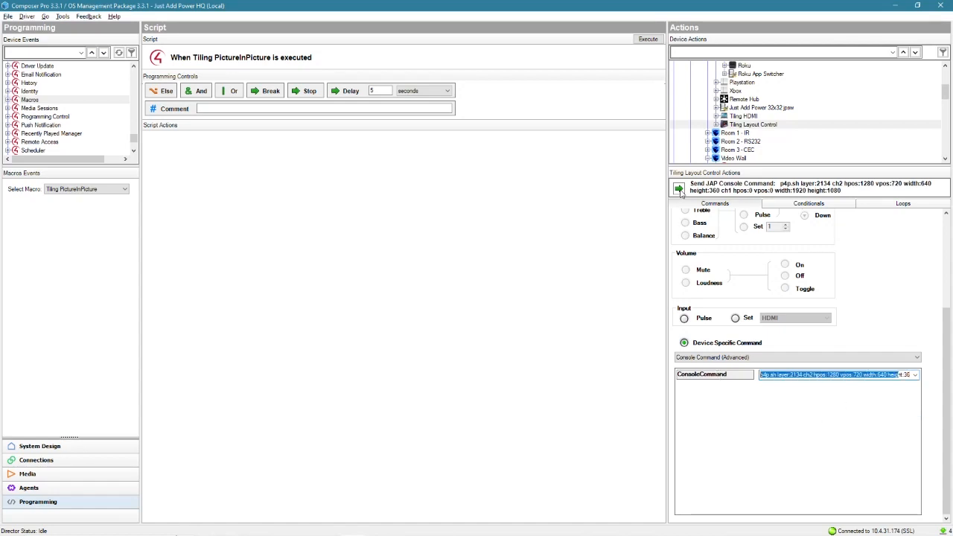
left_click_drag(678, 189, 184, 144)
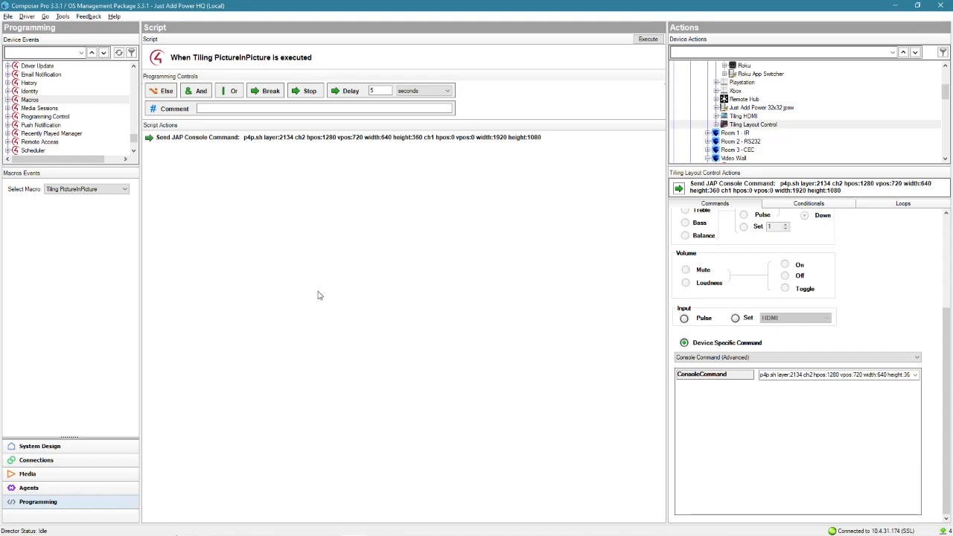
Review the list of programmed macros and switch to the System Design view
left_click(101, 192)
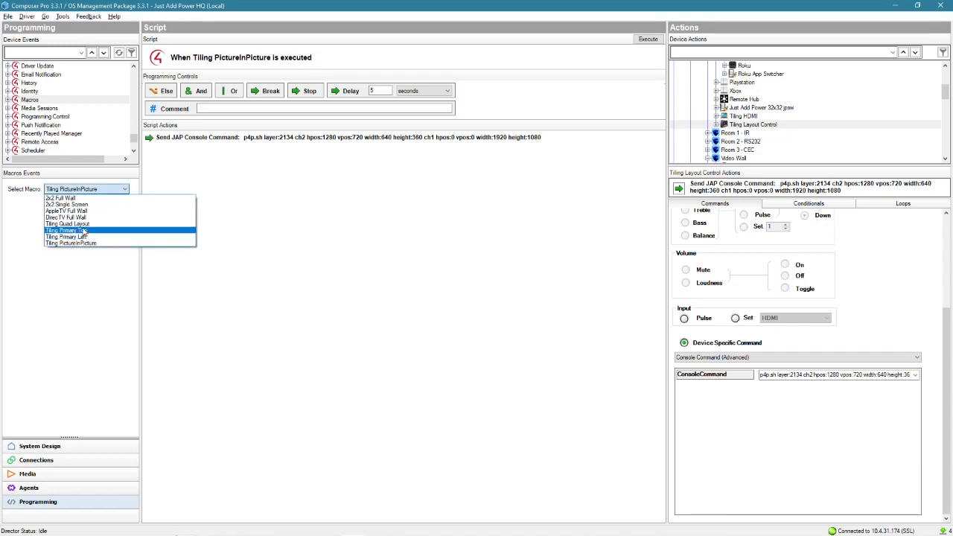
left_click(248, 197)
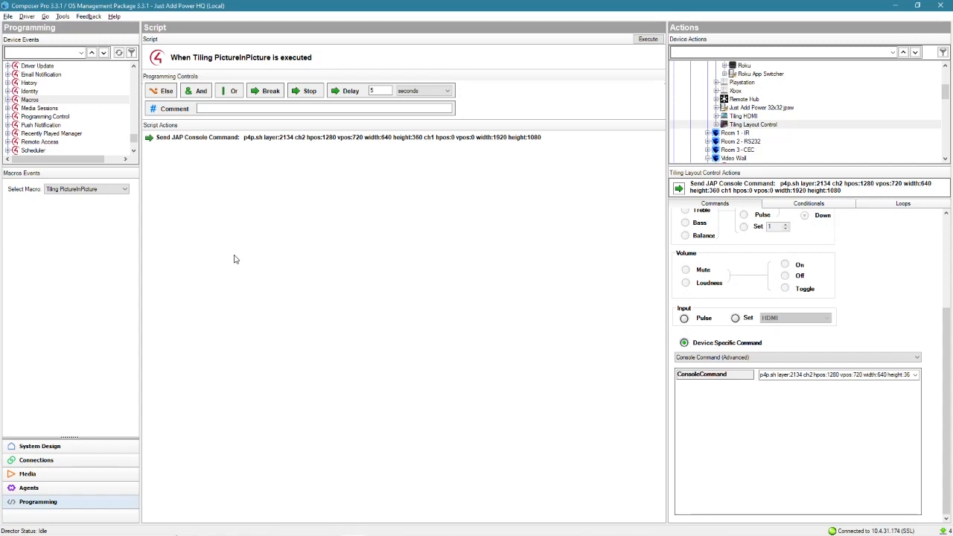
left_click(63, 450)
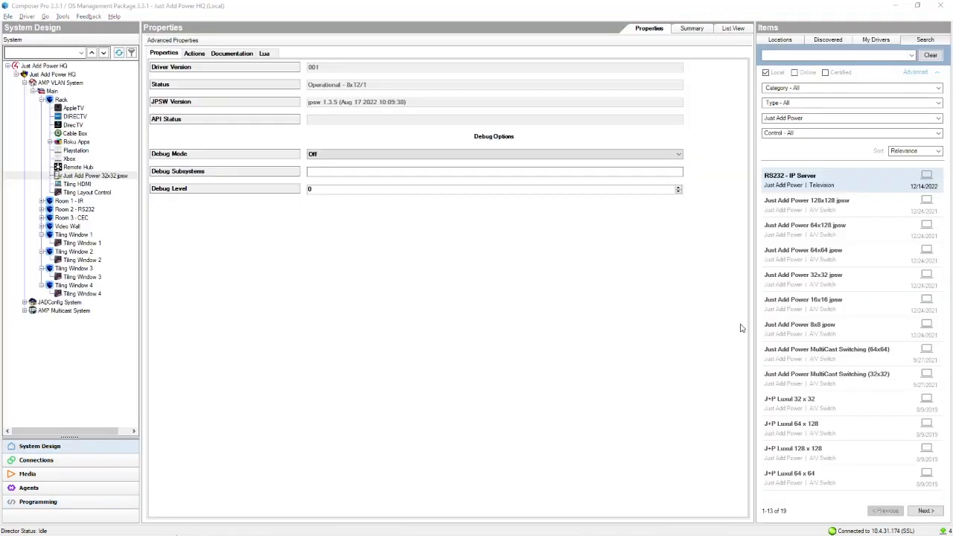